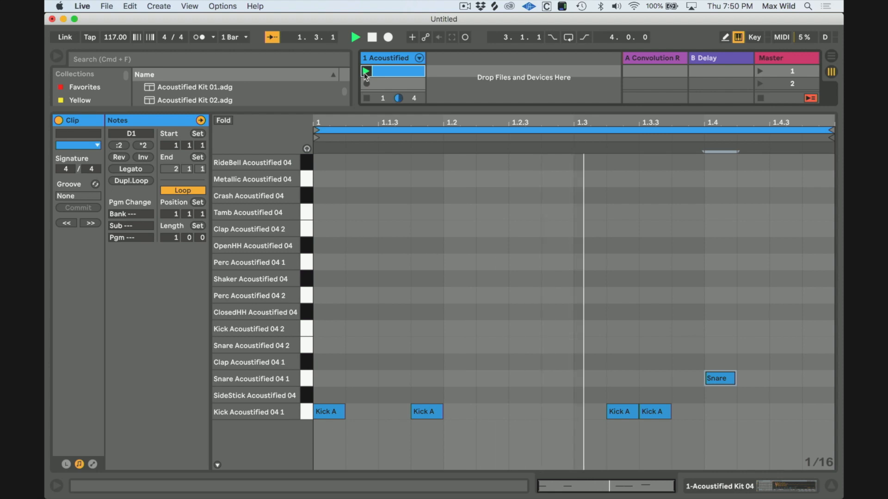
Step: Add a Kick Acoustified 04 1 note at 1.2.4 and preview the kit's percussion and hi-hat sounds
double_click(558, 413)
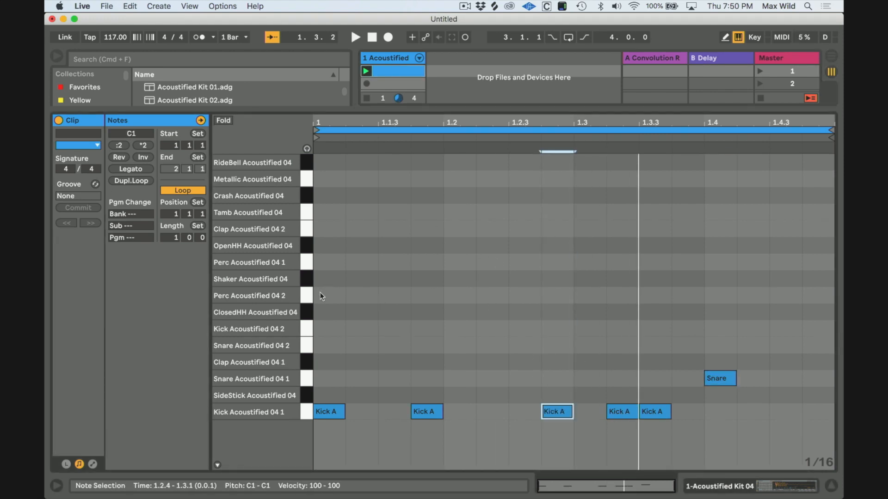
click(307, 297)
drag(305, 203, 306, 231)
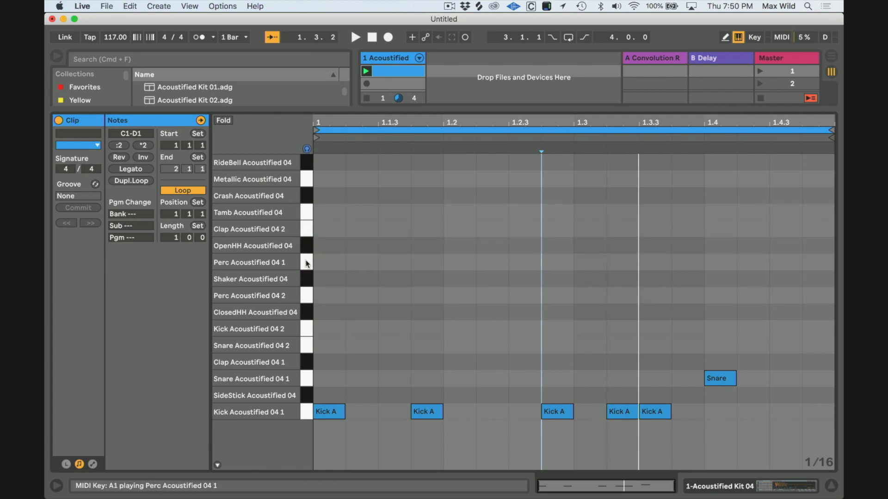
click(308, 247)
drag(307, 294, 309, 328)
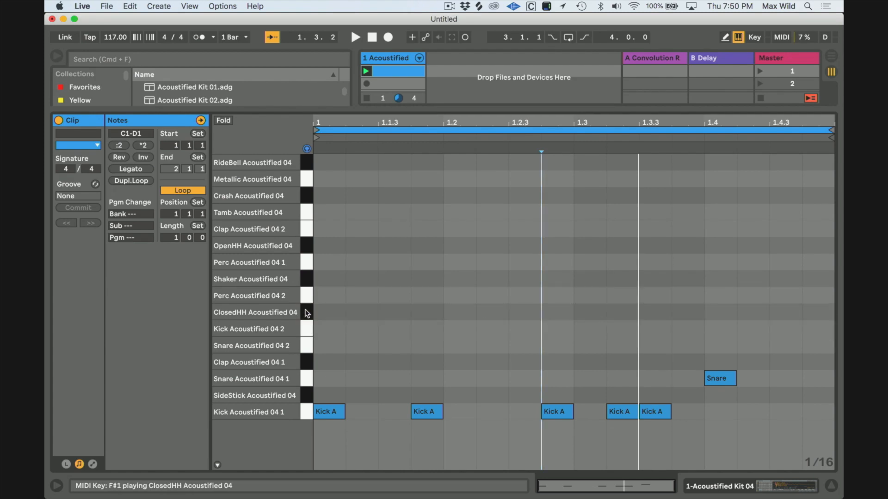
Step: Fill the bar's ClosedHH Acoustified 04 row with sixteenth notes, lowering the velocity of every second note
double_click(330, 311)
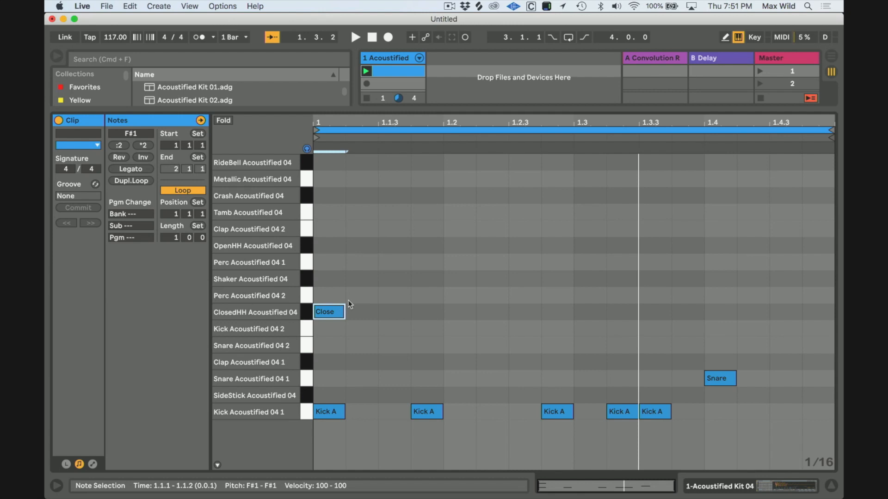
drag(363, 310, 432, 310)
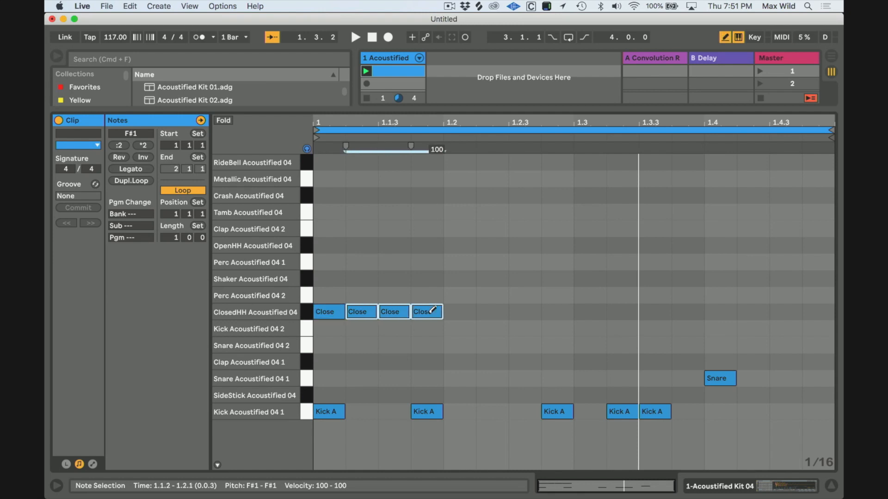
click(368, 306)
click(368, 306)
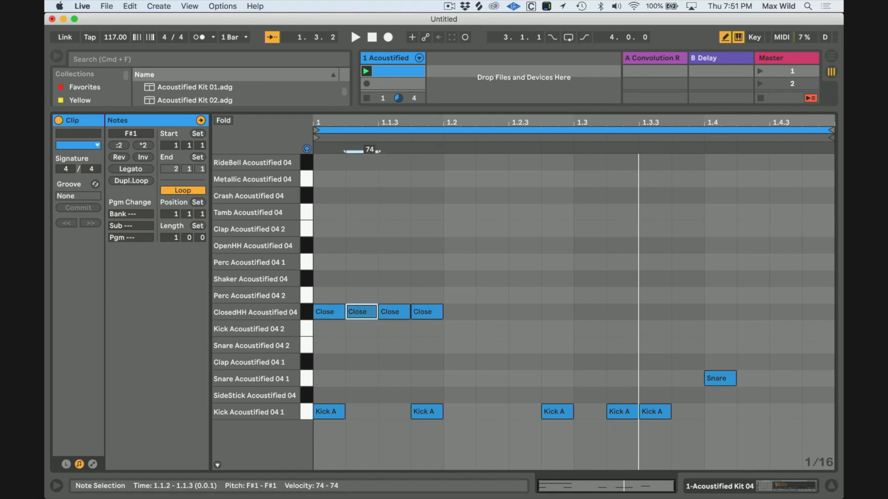
click(421, 313)
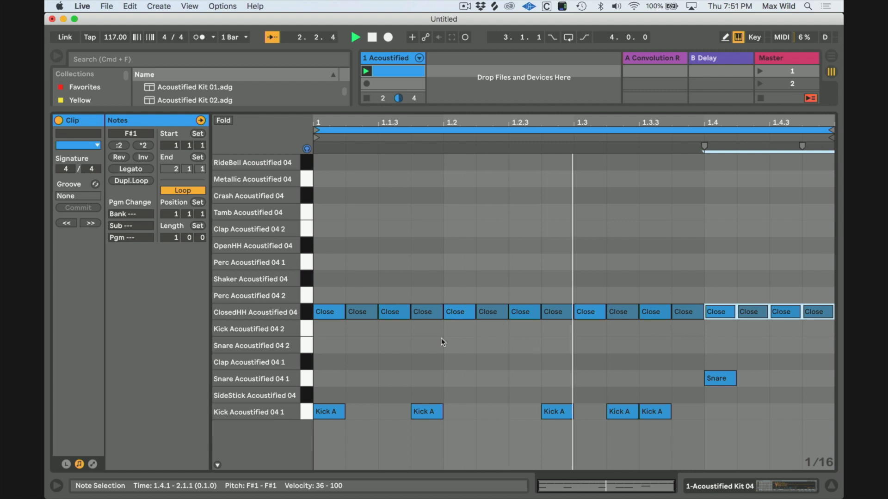
Step: Lower the velocity of the kick note at 1.3.2 to 23 and stop playback
drag(619, 418, 619, 458)
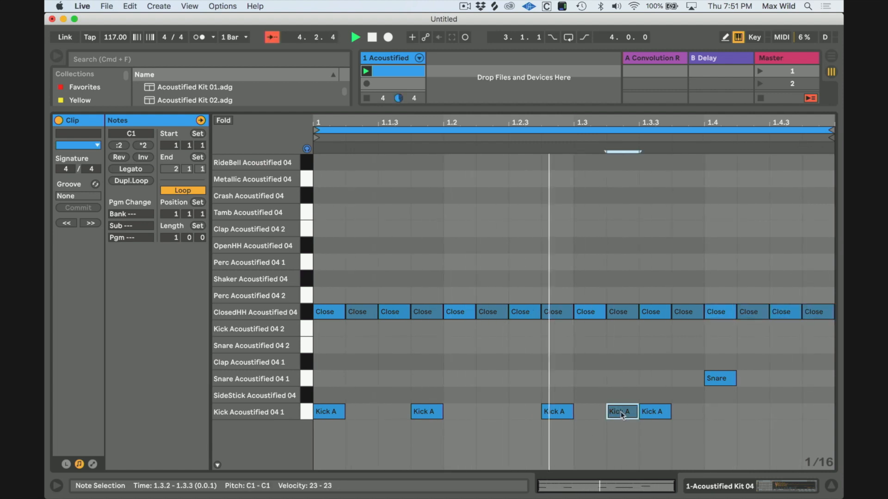
key(space)
Step: Preview the shaker, percussion, open hi-hat and clap sounds, and add an OpenHH Acoustified 04 note at 1.4.3
click(307, 279)
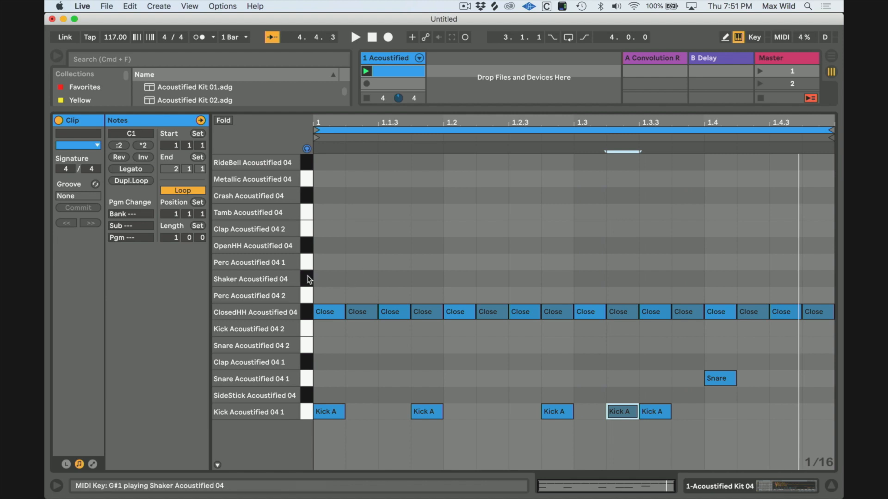
click(305, 296)
click(306, 279)
click(306, 263)
click(307, 245)
click(306, 229)
click(307, 244)
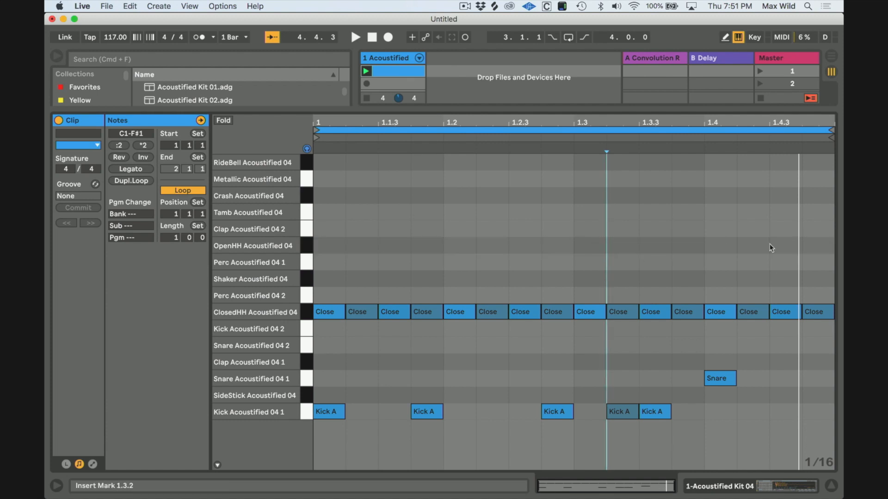
double_click(792, 246)
key(space)
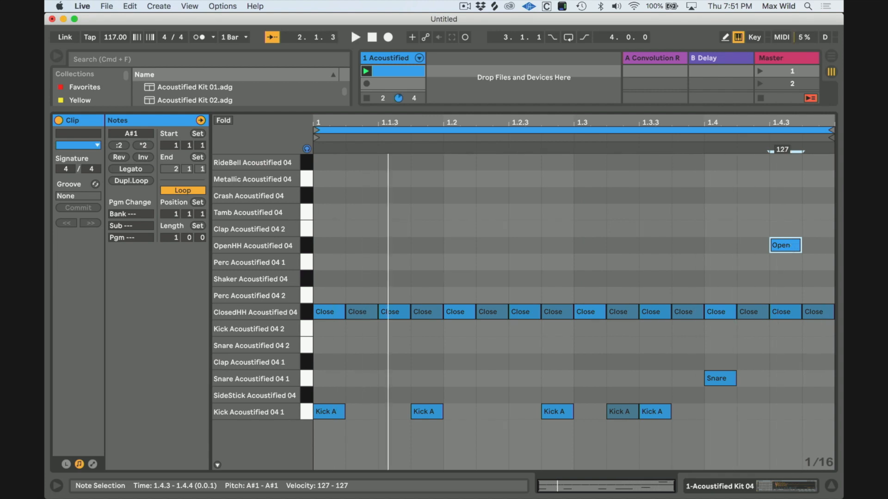
Step: Remove the closed hi-hat at 1.4.3 and extend the open hi-hat note to the end of the bar
double_click(781, 312)
key(super+space)
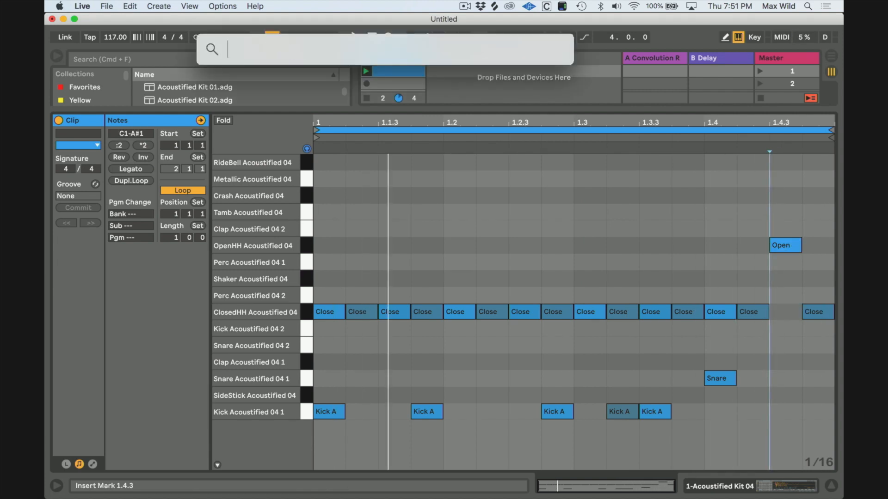
key(Escape)
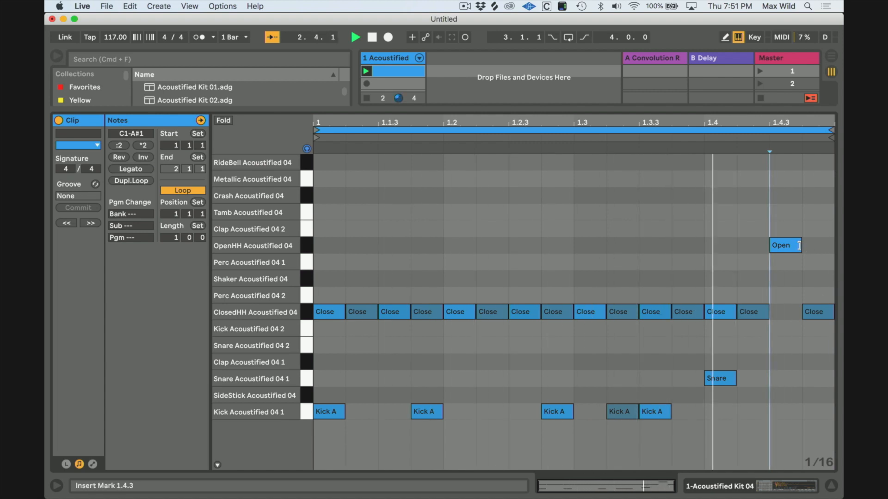
drag(799, 246, 834, 246)
Step: Preview the kit's tambourine, crash, ride bell, second kick, snare and side stick sounds
click(306, 214)
click(306, 199)
click(306, 204)
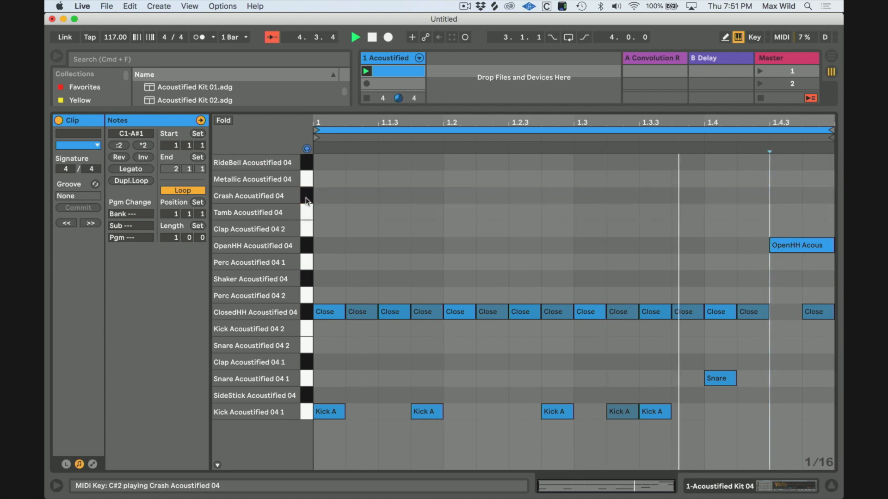
click(306, 163)
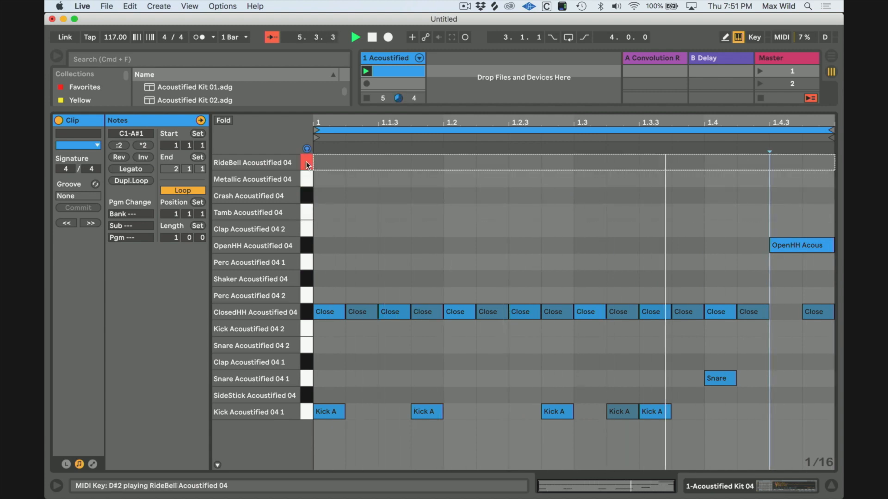
click(309, 329)
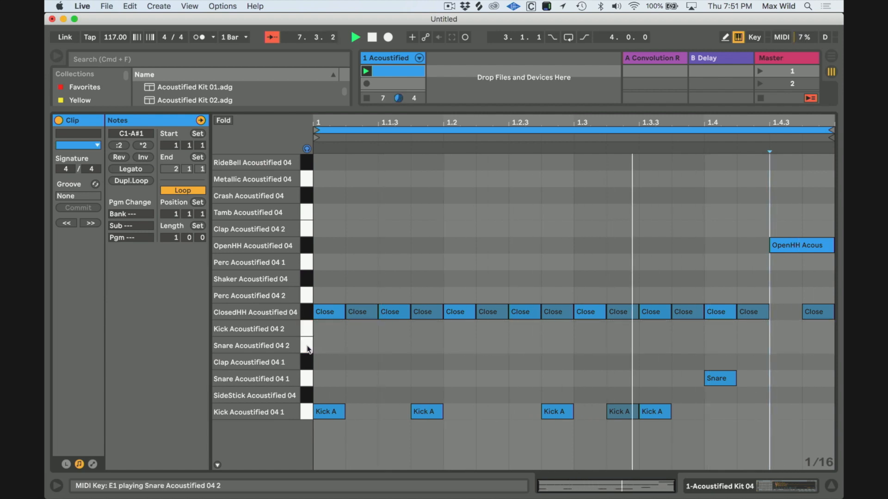
click(308, 379)
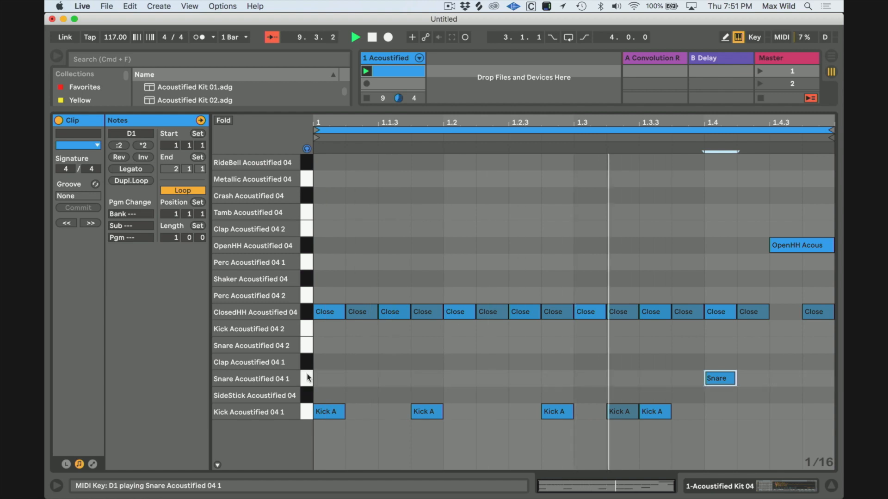
click(308, 396)
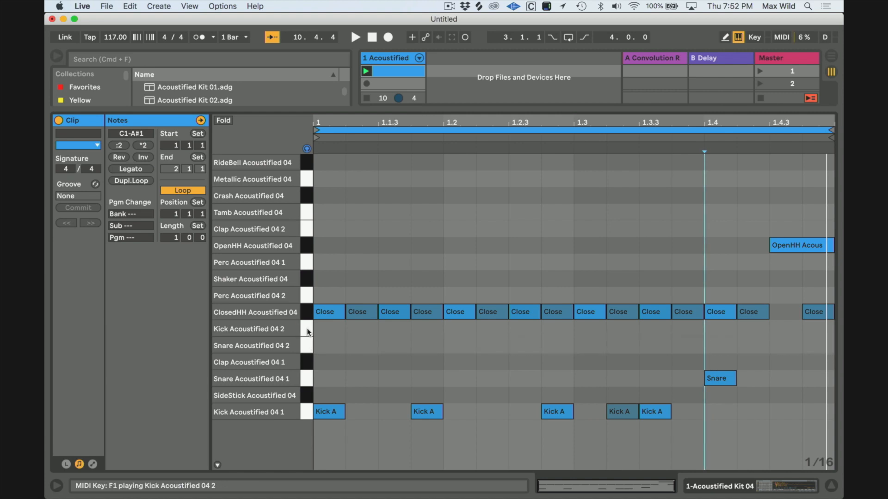
click(307, 413)
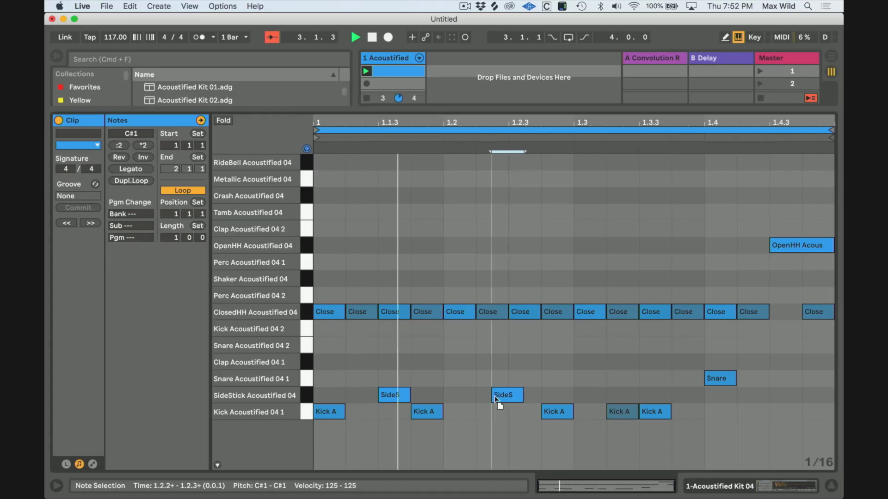
Step: Place SideStick Acoustified 04 notes at 1.2.2 and 1.4.2, giving the one at 1.4.2 a lower velocity
drag(518, 396, 485, 396)
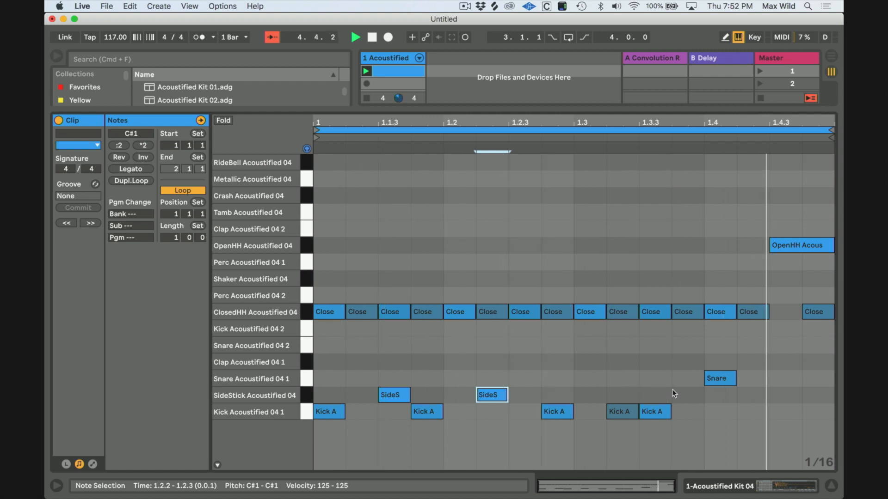
double_click(783, 396)
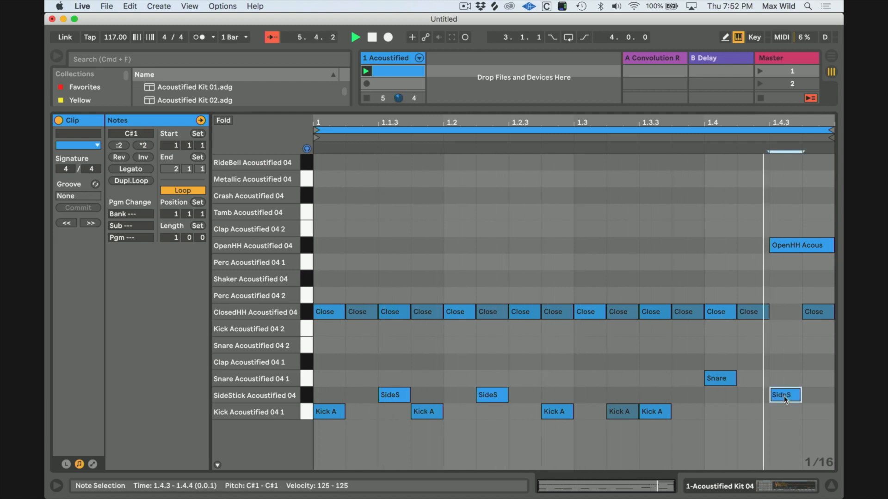
drag(784, 396, 754, 441)
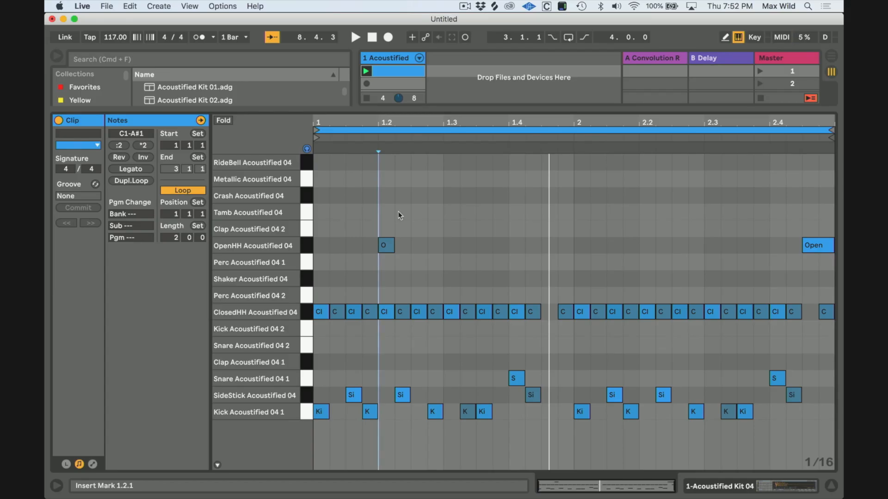
Step: Put a Tamb Acoustified 04 note at 1.2.1 with velocity 127 and delete the open hi-hat note at that position
click(387, 213)
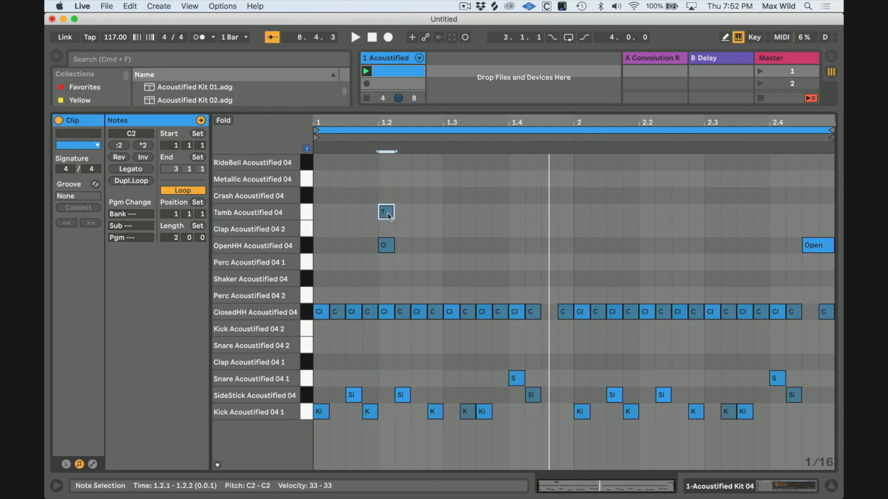
click(391, 246)
click(387, 211)
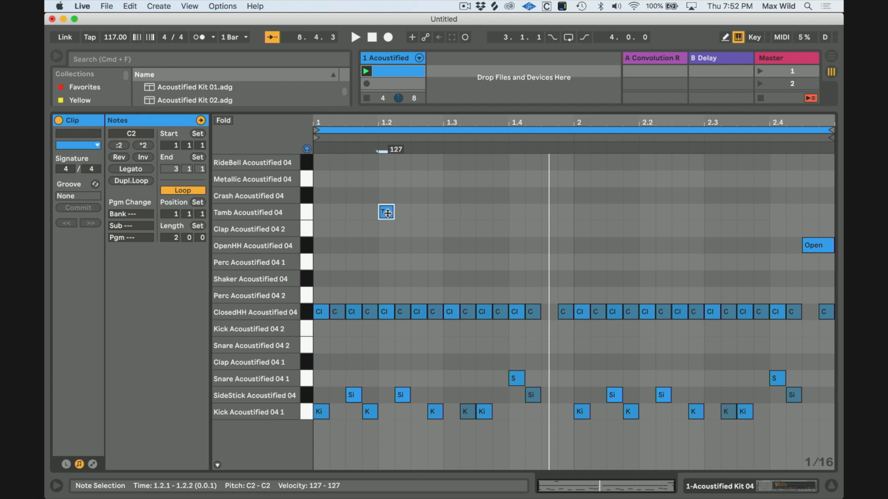
Step: Duplicate the tambourine note at half-bar intervals onto beats 1.4, 2.2 and 2.4, and play the clip
drag(447, 220, 442, 221)
key(super+d)
key(super+d)
key(super+d)
key(space)
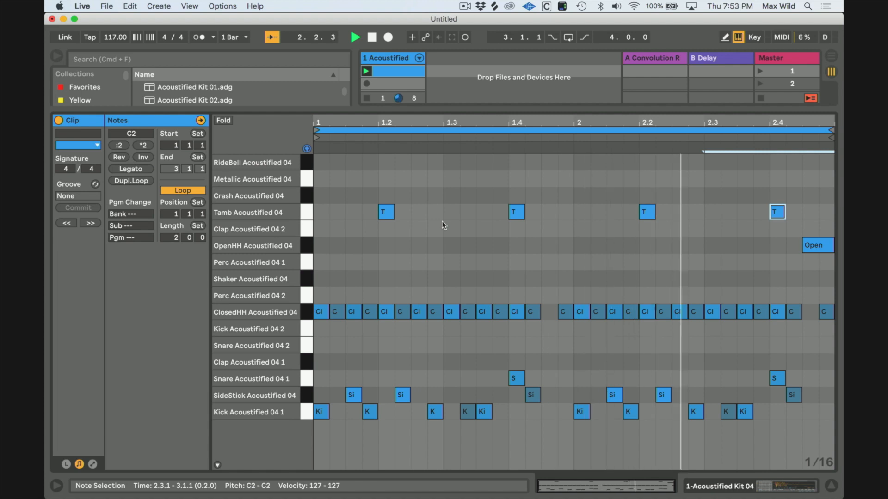
Step: Try a Snare Acoustified 04 2 note on beat 1.2 and slightly ahead of it
click(309, 195)
click(307, 180)
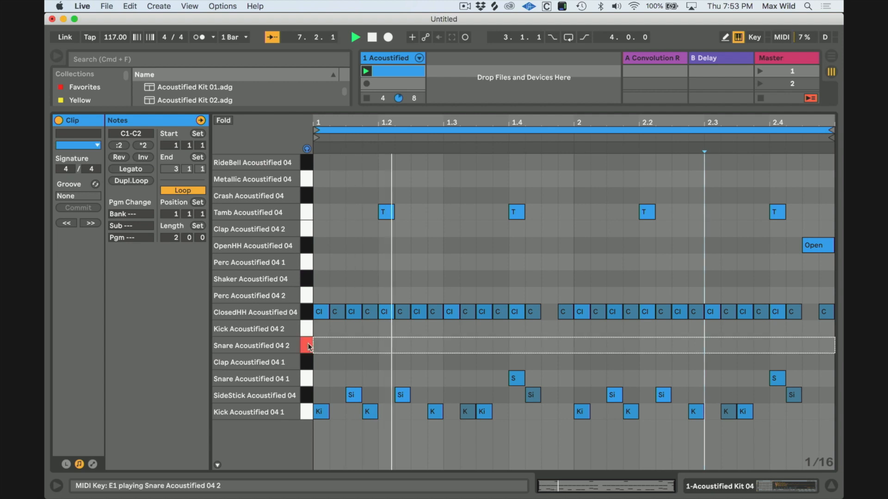
double_click(453, 344)
drag(453, 344, 383, 344)
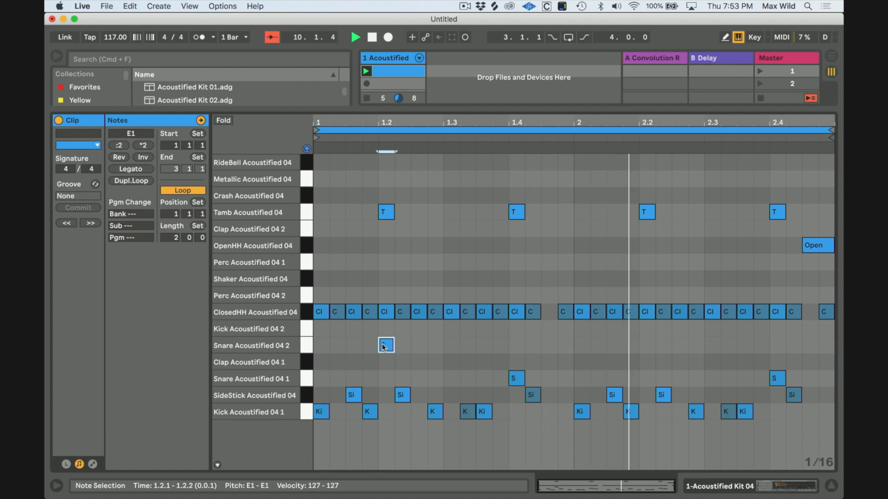
drag(382, 348, 376, 347)
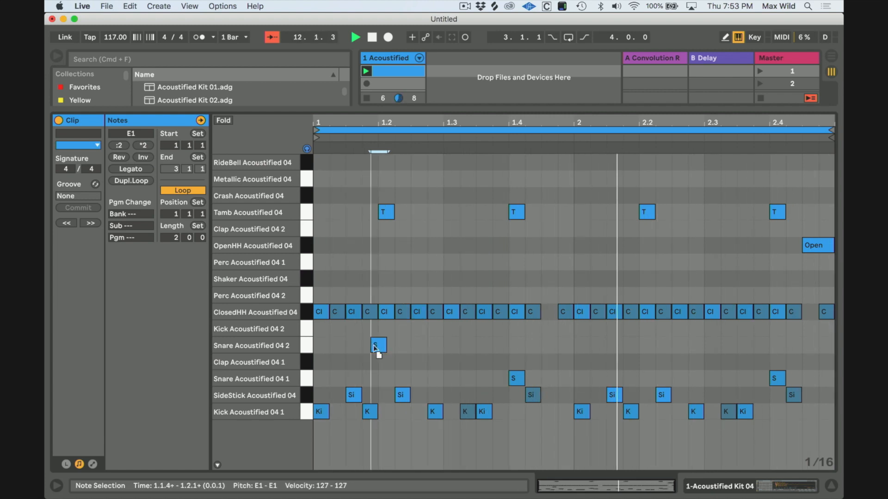
double_click(382, 347)
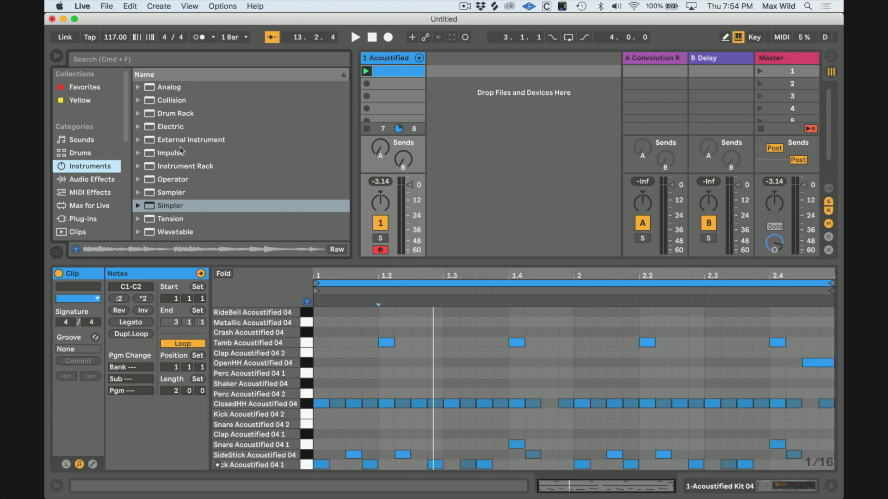
Step: Load the Operator instrument on a new MIDI track and create an empty clip in its first slot
double_click(173, 179)
key(super+z)
drag(453, 150, 453, 150)
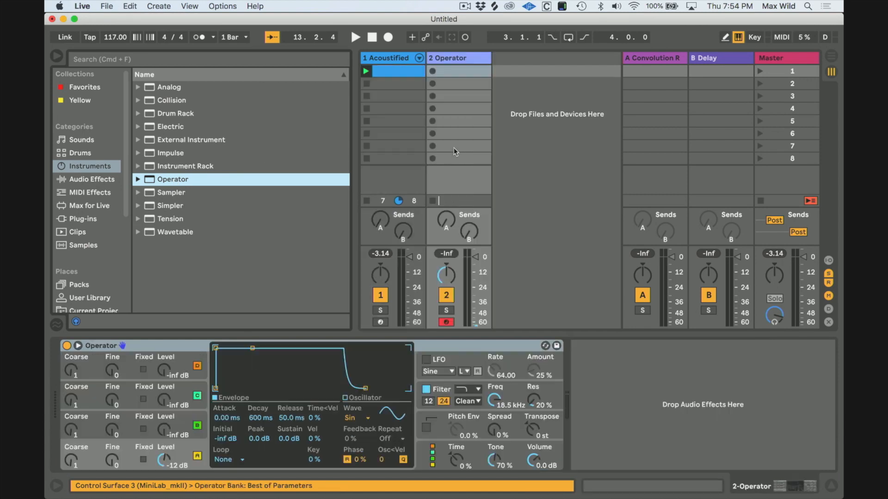
double_click(466, 71)
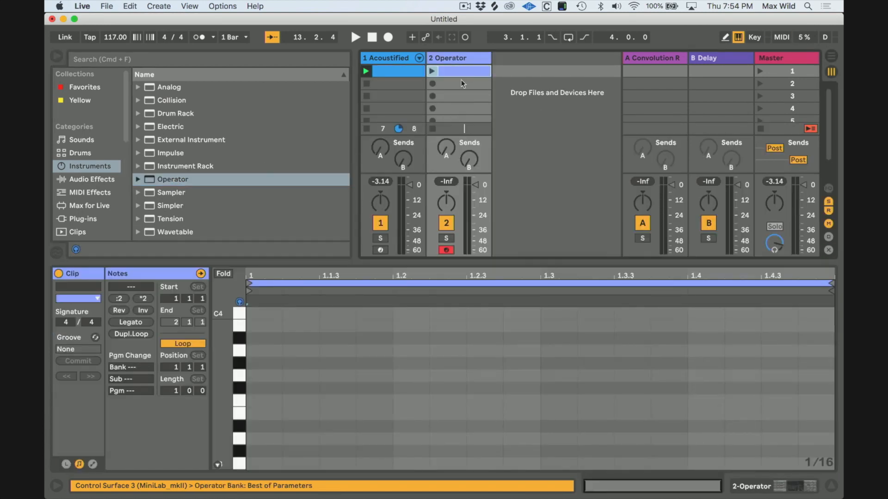
Step: Play test notes on Operator, set oscillator B's level to -20 dB, and shape its envelope to 4.87 s decay and -18 dB sustain
key(shift+Tab)
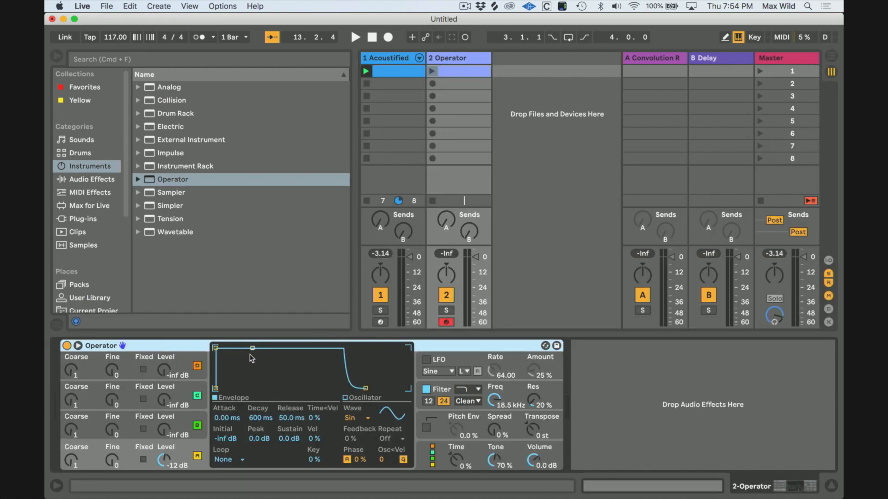
key(a)
key(a)
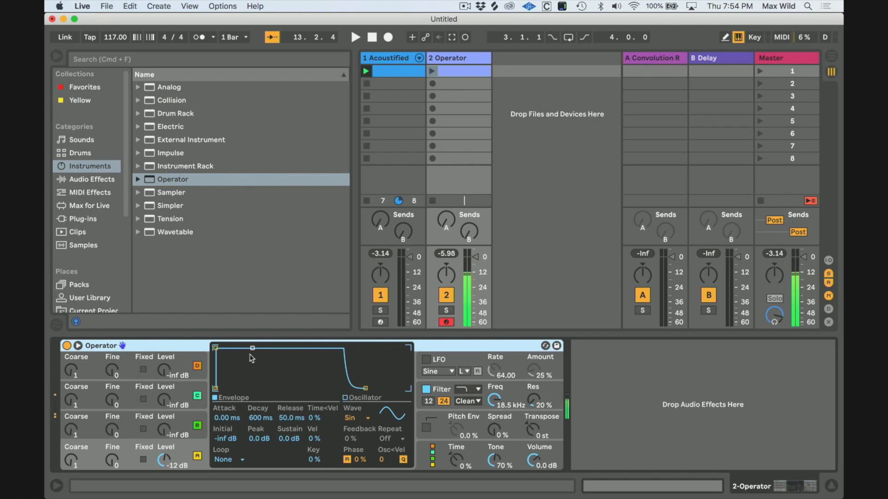
key(a)
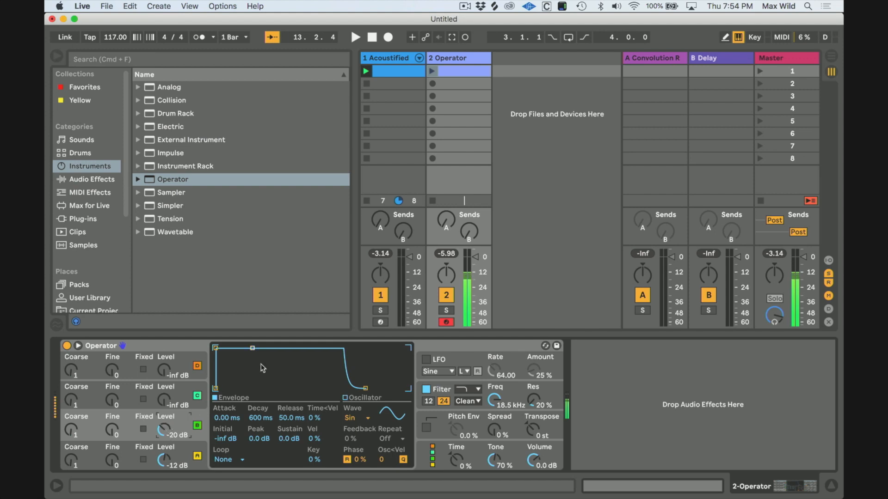
drag(252, 348, 264, 366)
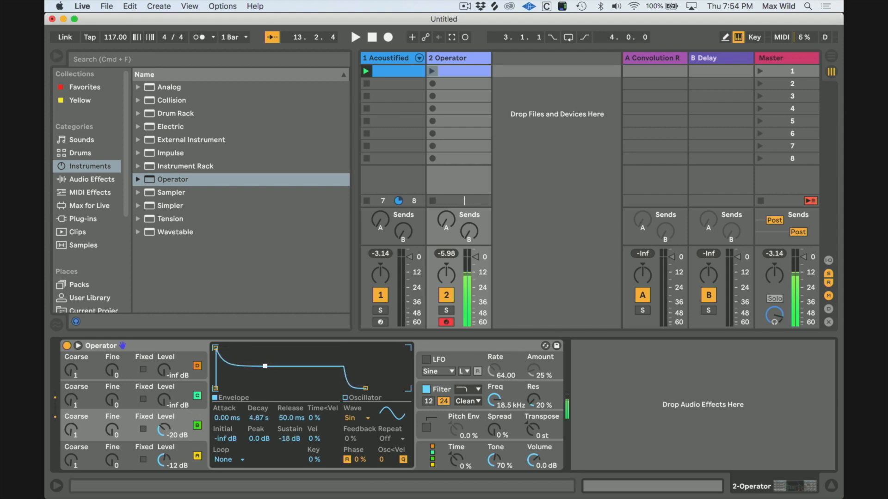
Step: Set oscillator B's envelope release to 351 ms, and replace Operator with the Wavetable instrument in its expanded view without the browser
drag(365, 389, 377, 389)
click(173, 232)
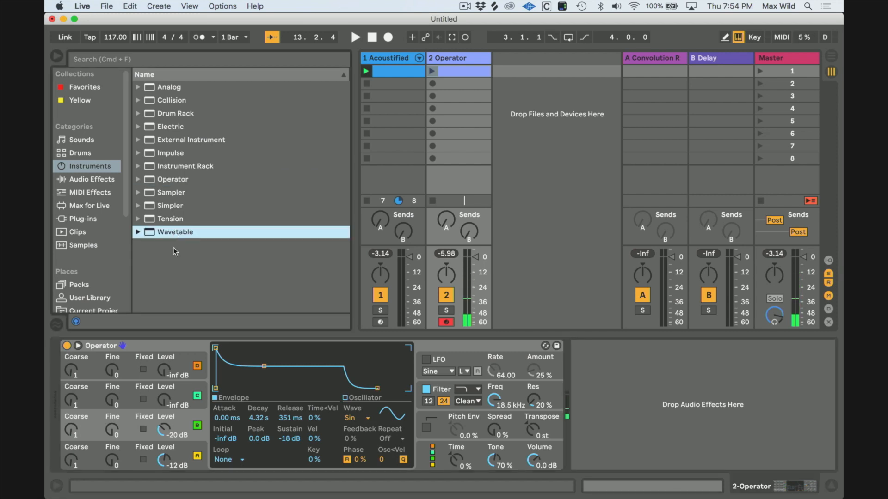
key(Return)
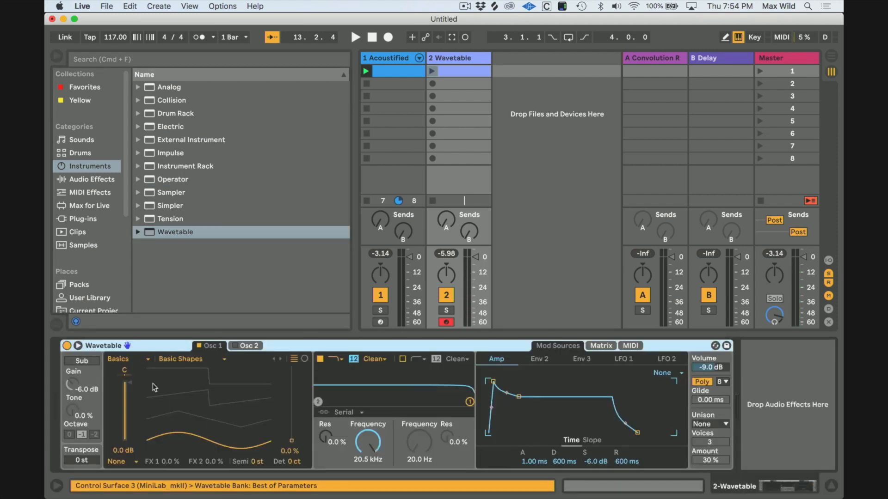
click(78, 347)
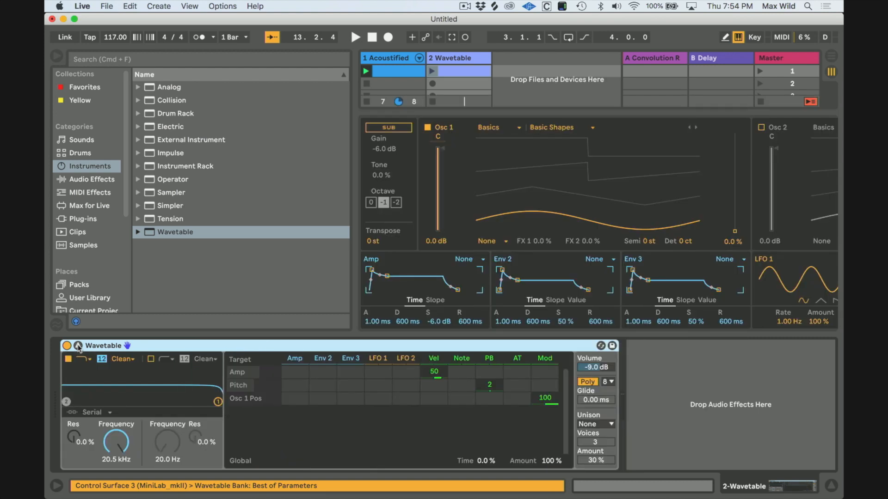
click(57, 56)
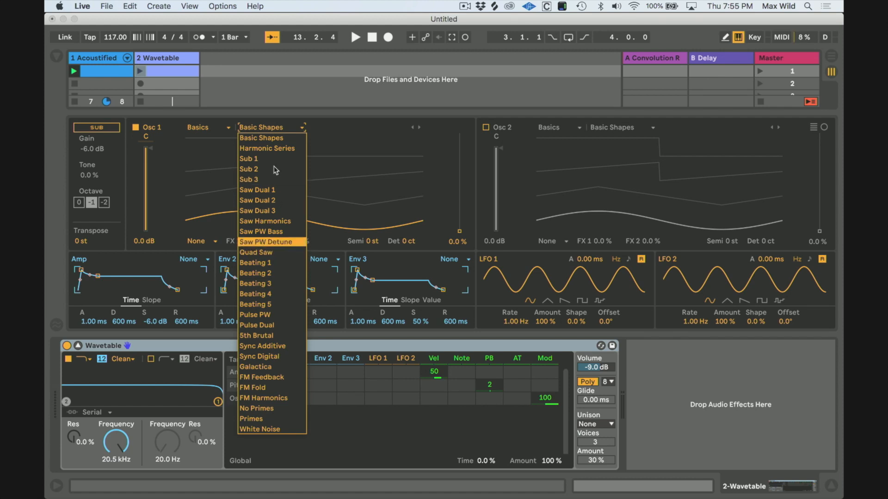
Step: Set Wavetable's oscillator 1 to the Saw Dual 3 table at 32% position
click(270, 212)
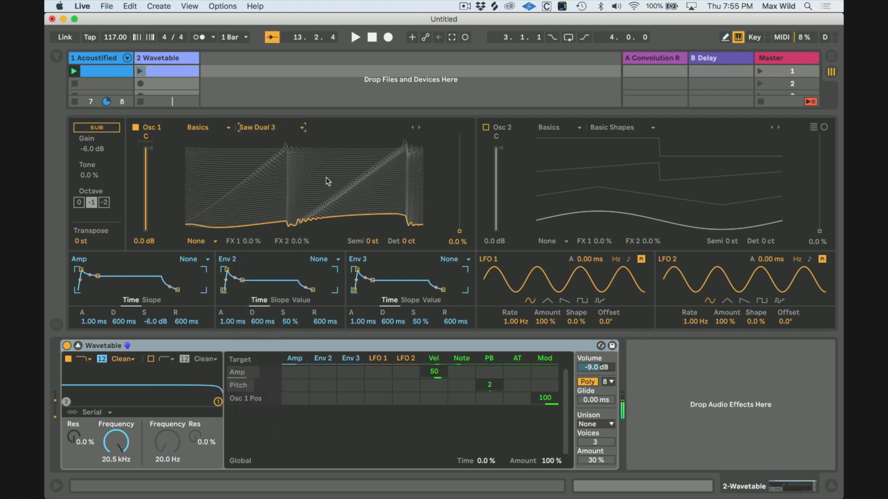
drag(459, 231, 460, 199)
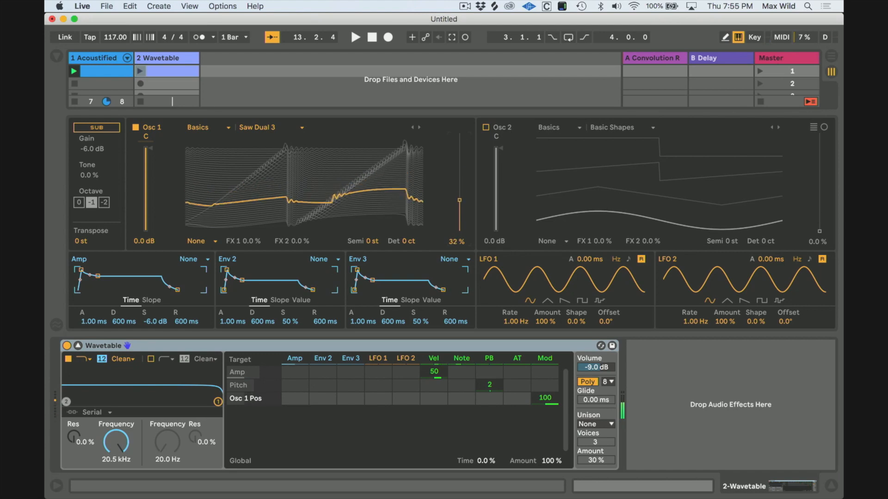
Step: Enable oscillator 2 with its wavetable position at 48%, and lower filter 1's frequency to 2.53 kHz
click(486, 127)
drag(820, 233, 820, 186)
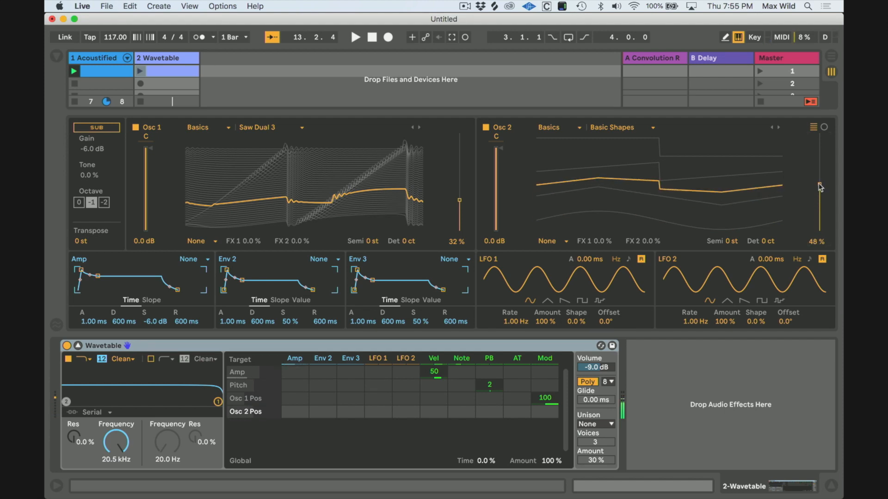
drag(115, 443, 115, 462)
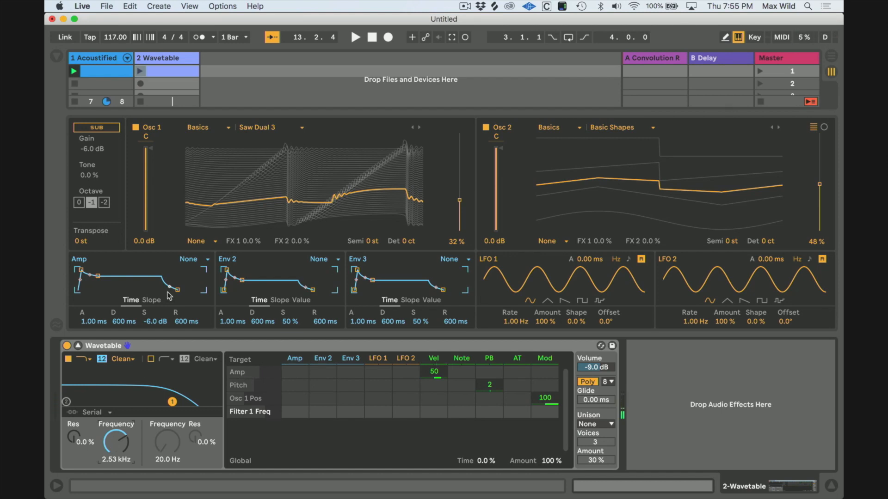
Step: Add a D0 note at the start of the Wavetable clip and extend it over the whole bar
drag(256, 112, 254, 219)
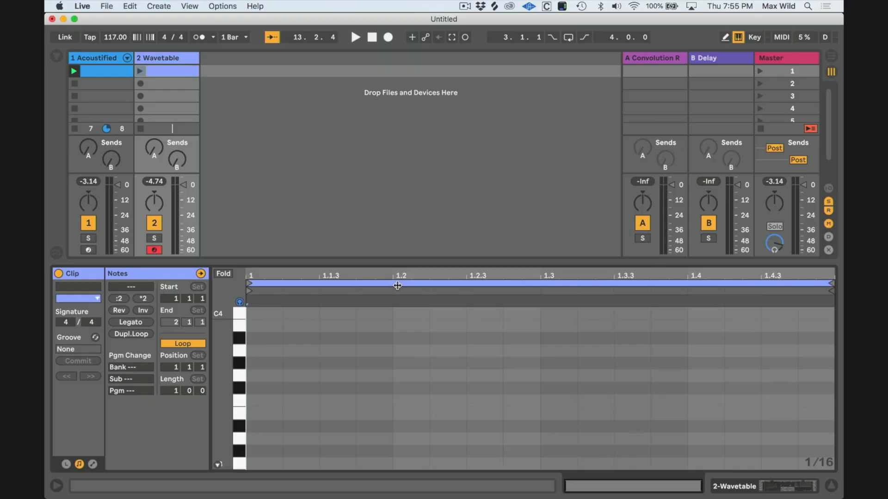
drag(458, 260, 460, 59)
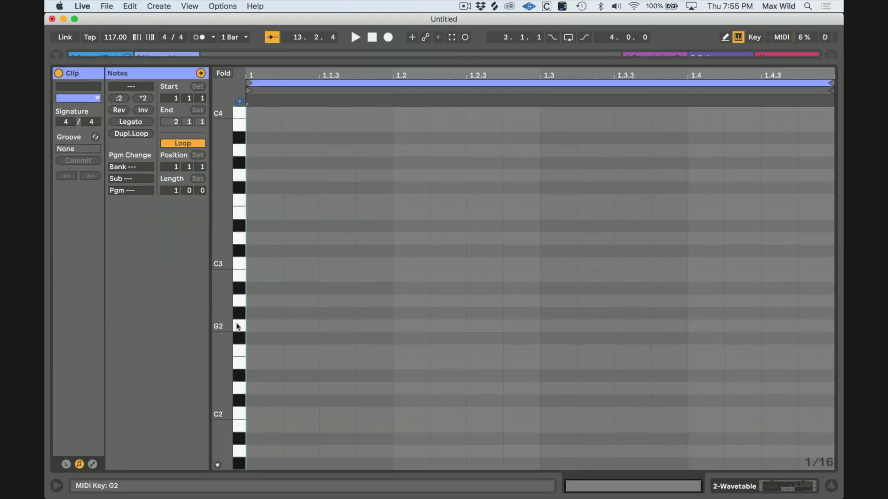
scroll(240, 327, down, 6)
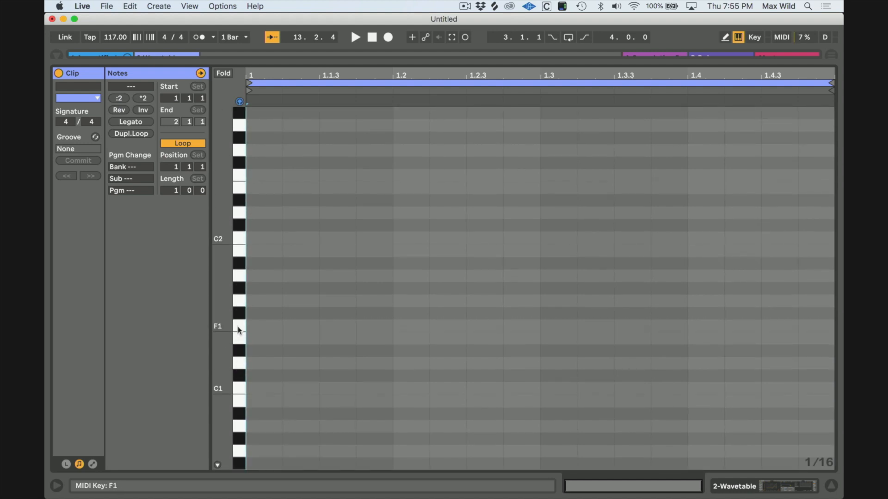
scroll(239, 330, down, 5)
click(240, 363)
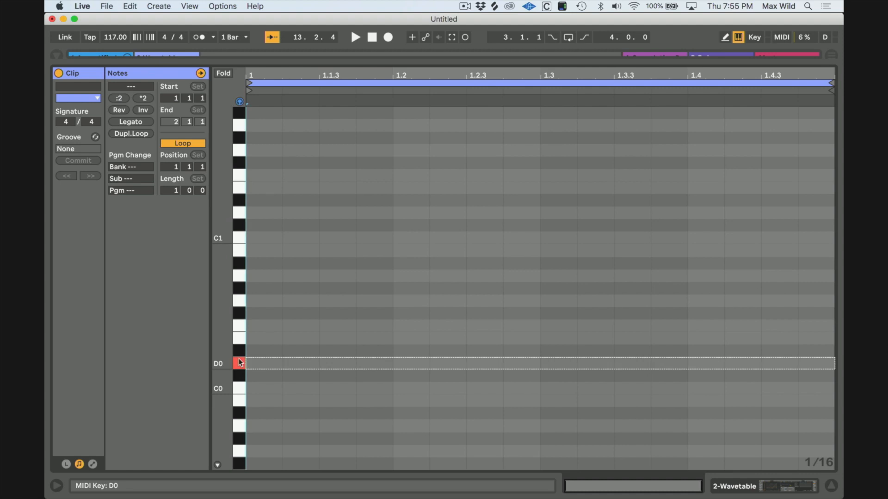
double_click(258, 366)
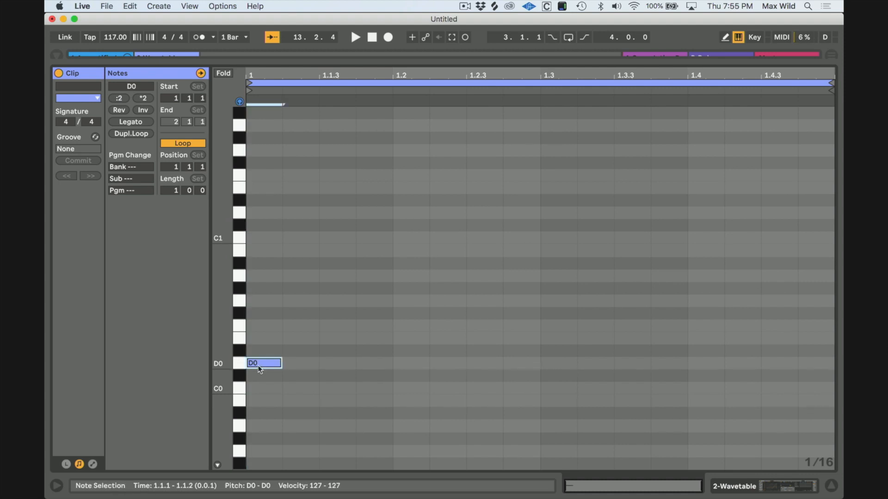
drag(280, 363, 831, 363)
Step: Launch the Wavetable clip in the session to hear it together with the drum beat
key(space)
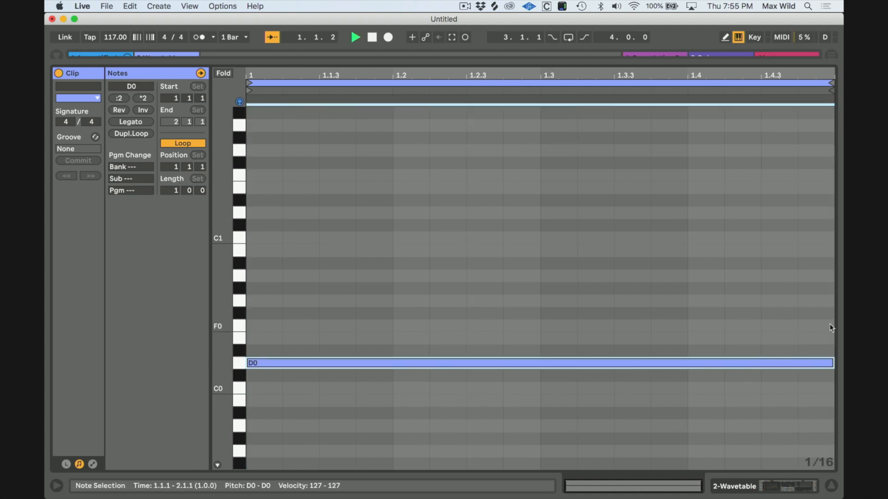
drag(633, 62, 633, 298)
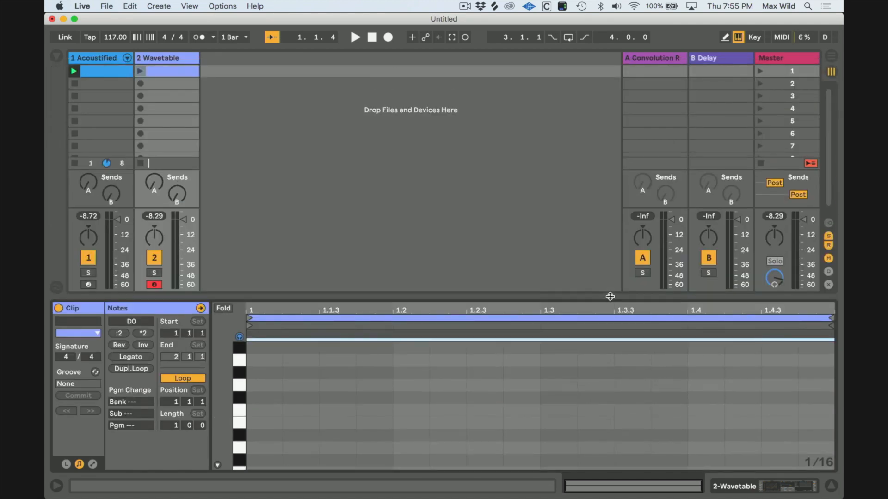
click(139, 72)
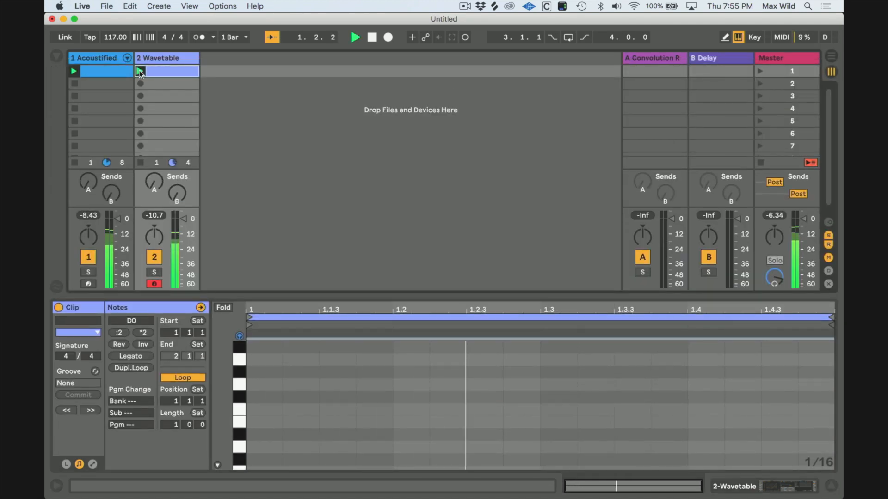
Step: Transpose the D0 note up four octaves to D4 and play the clip, undoing the note's deletion
drag(407, 296, 416, 101)
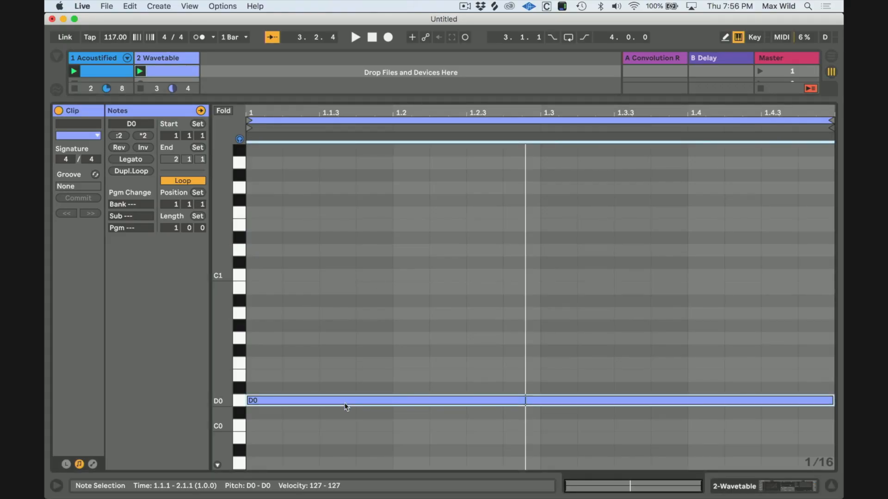
key(shift+Up)
key(shift+Up)
key(shift+Up)
key(shift+Up)
key(space)
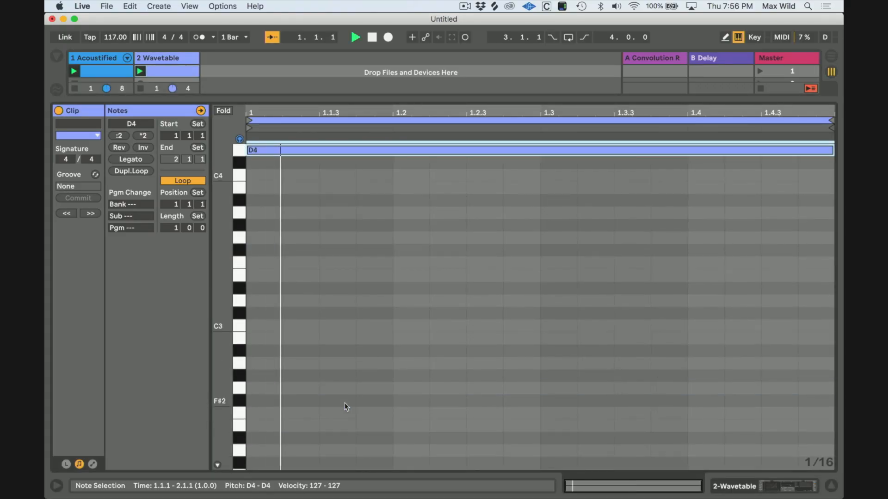
key(space)
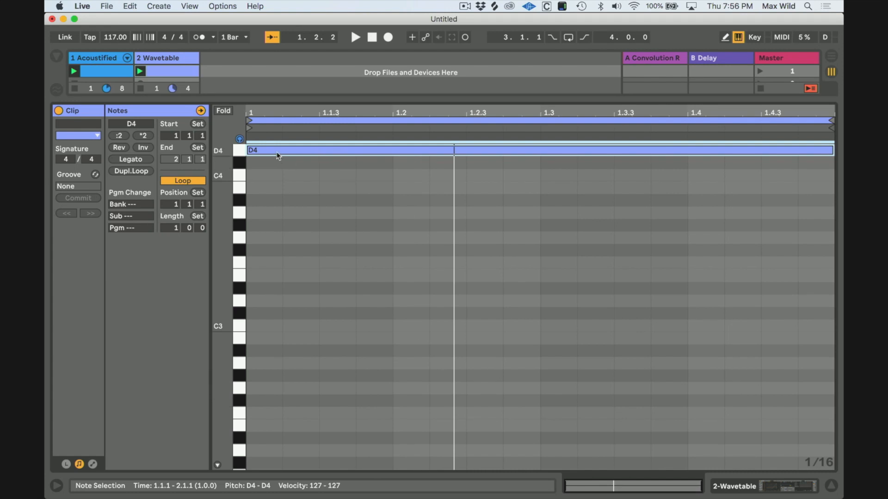
key(Delete)
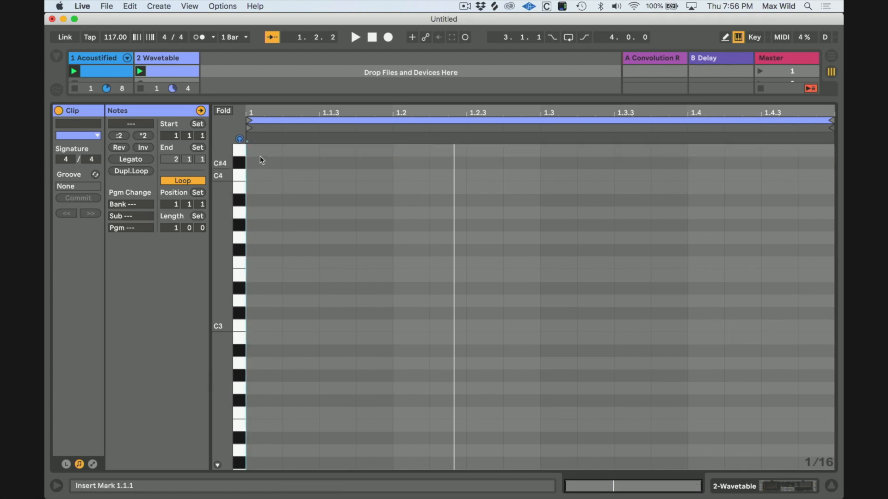
key(super+z)
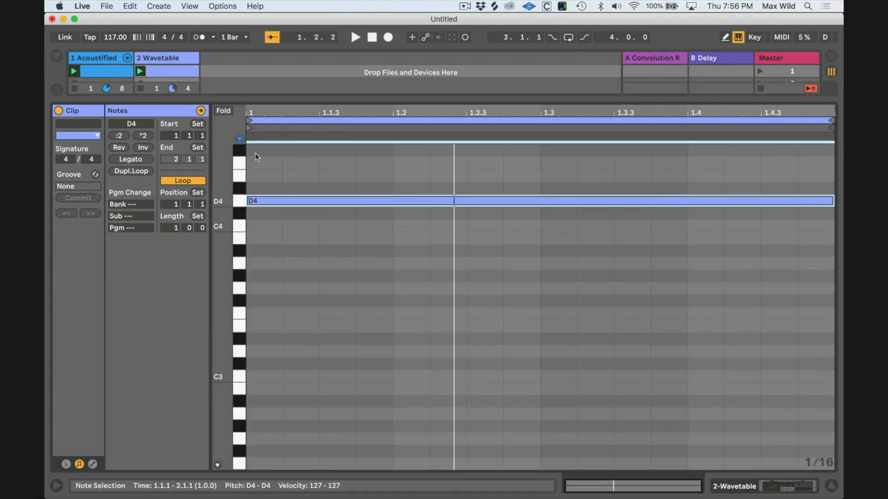
Step: Build a bar-long chord from D3, F3, A3 and C4 in the Wavetable clip, and play it
right_click(257, 201)
click(256, 274)
mouse_move(273, 206)
mouse_down()
mouse_move(273, 353)
mouse_move(272, 261)
mouse_move(271, 315)
mouse_up()
key(space)
drag(279, 382, 304, 168)
drag(294, 200, 296, 225)
click(294, 214)
key(space)
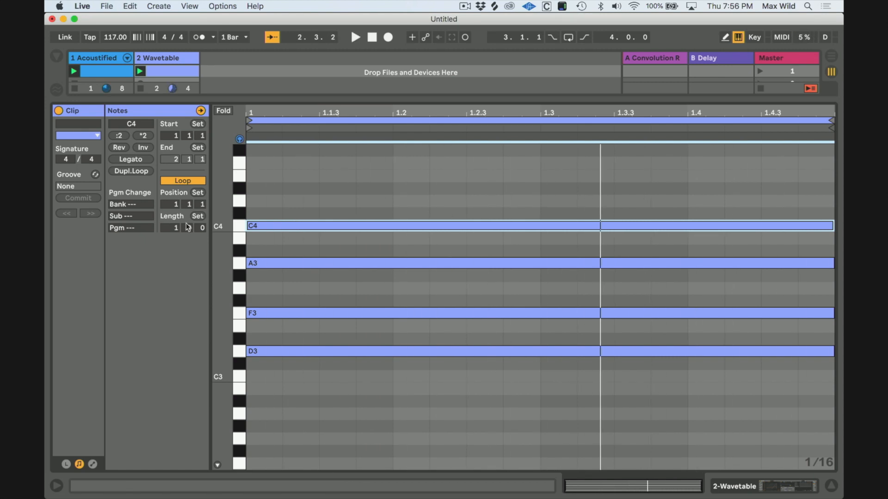
Step: In the clip on the duplicated Wavetable track, delete the F3, A3 and C4 notes
key(shift+Tab)
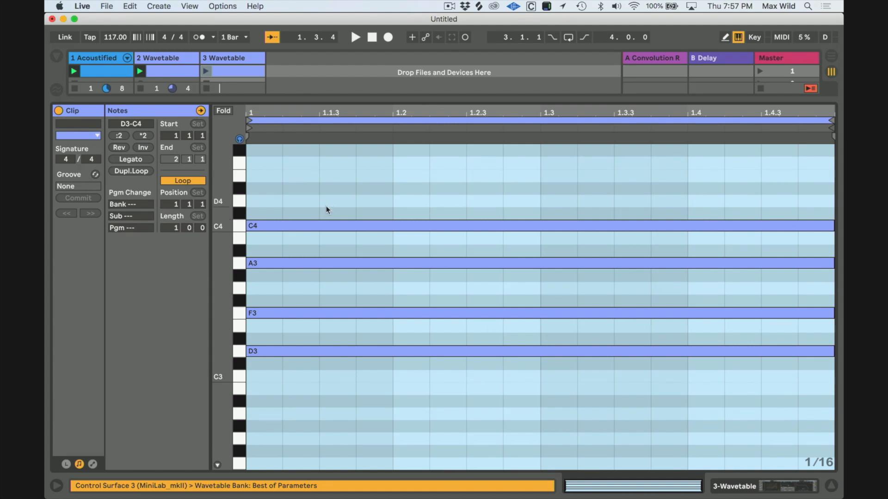
drag(326, 206, 326, 332)
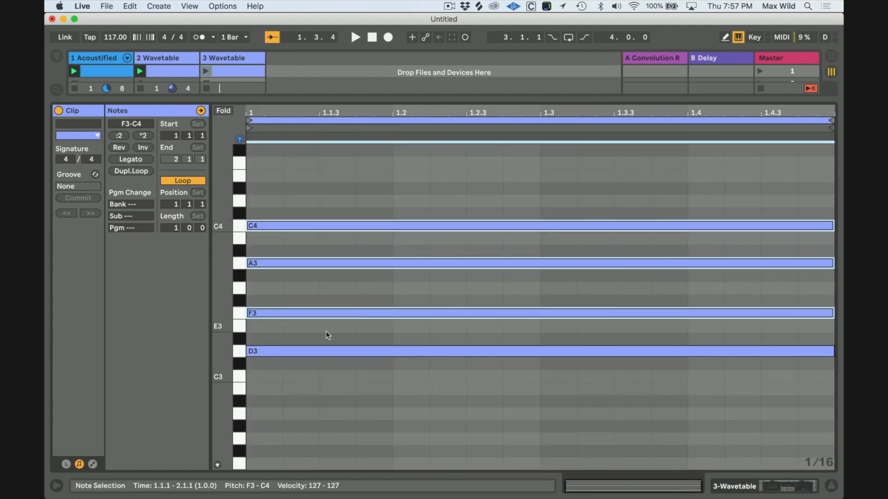
key(Delete)
Step: Transpose the remaining D3 note down three octaves to D0, with a short playback check
click(323, 349)
key(shift+Down)
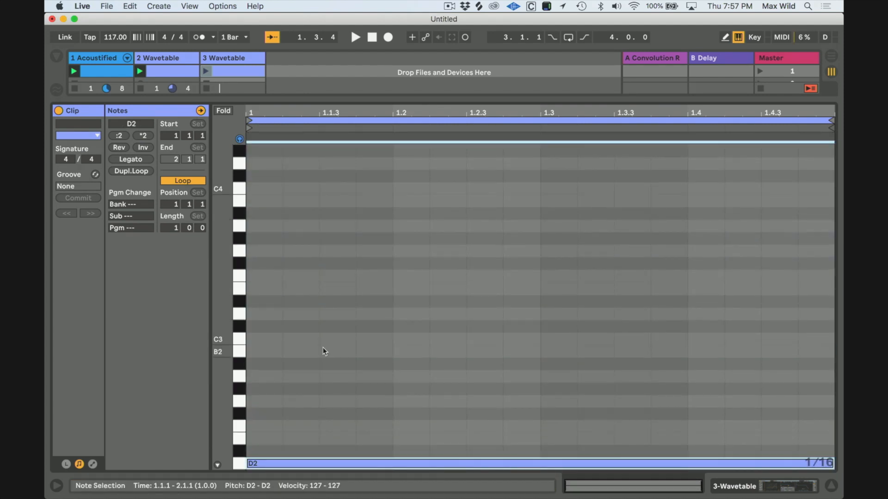
key(shift+Down)
key(space)
key(space)
key(shift+Down)
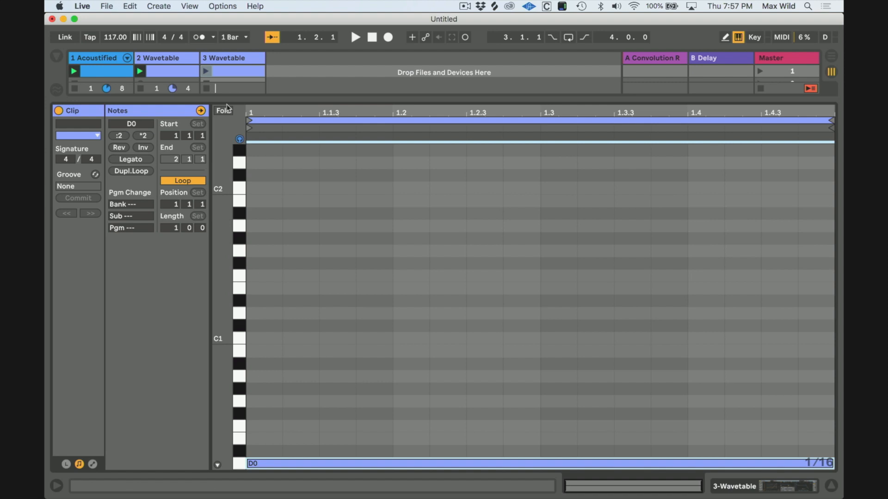
Step: Launch the D0 clip on track 3 and stop the chord clip on track 2 while listening to playback
click(206, 71)
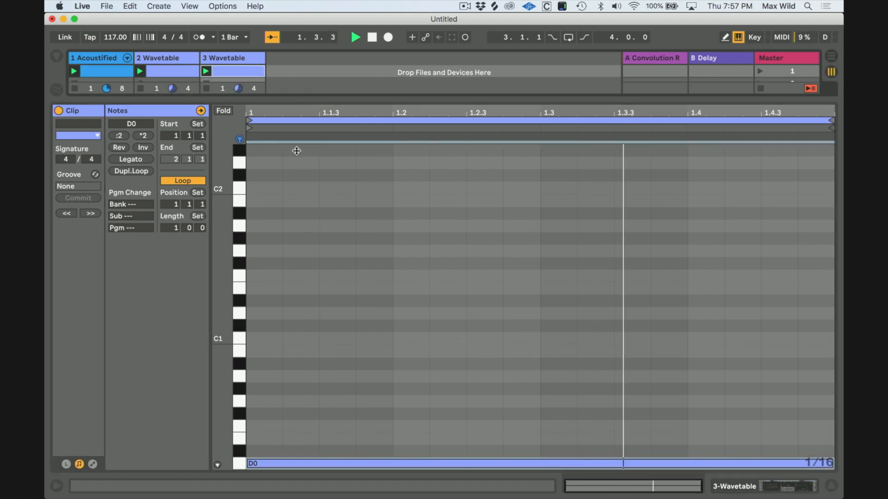
drag(301, 103, 268, 196)
click(173, 76)
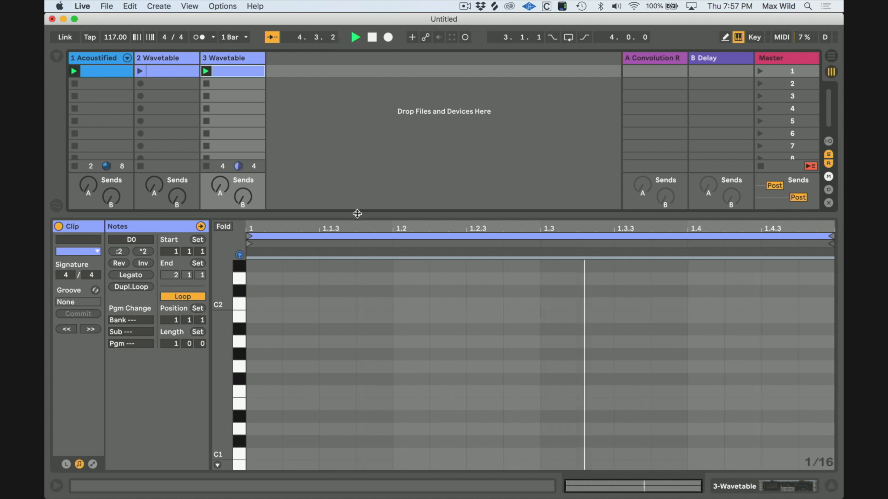
key(space)
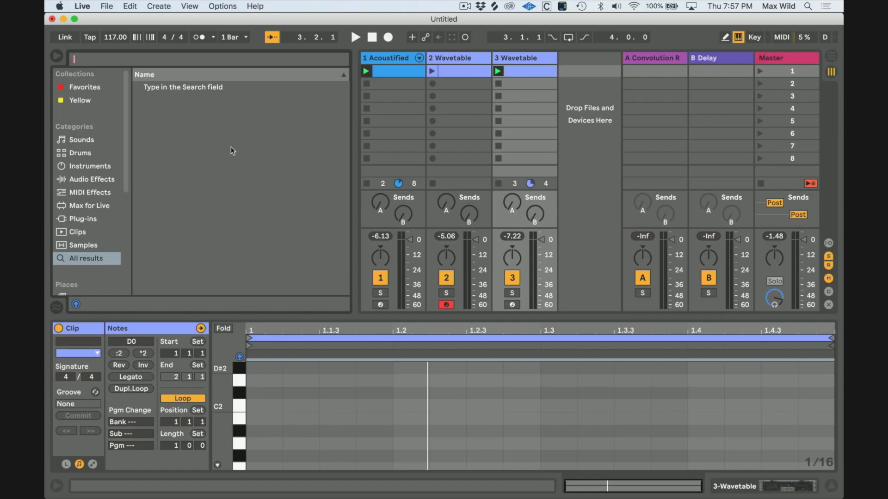
Step: Search the browser for "grand piano" and look through all the results
text(gr)
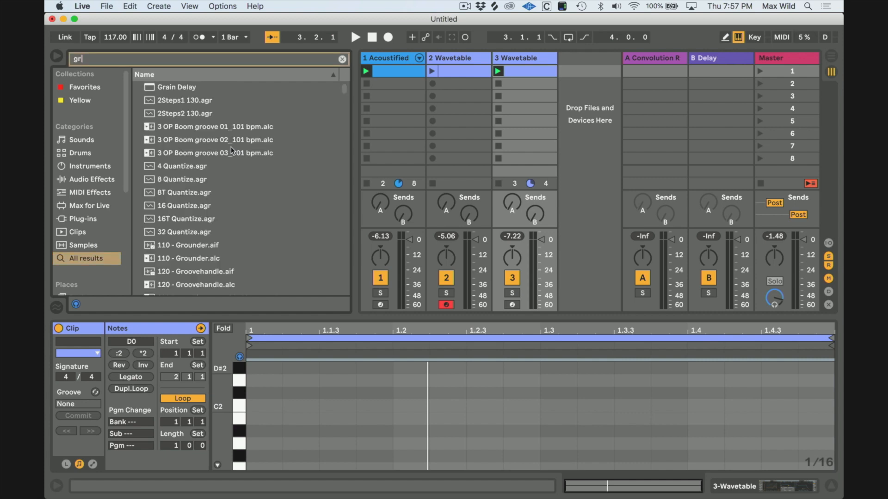
text(and piano)
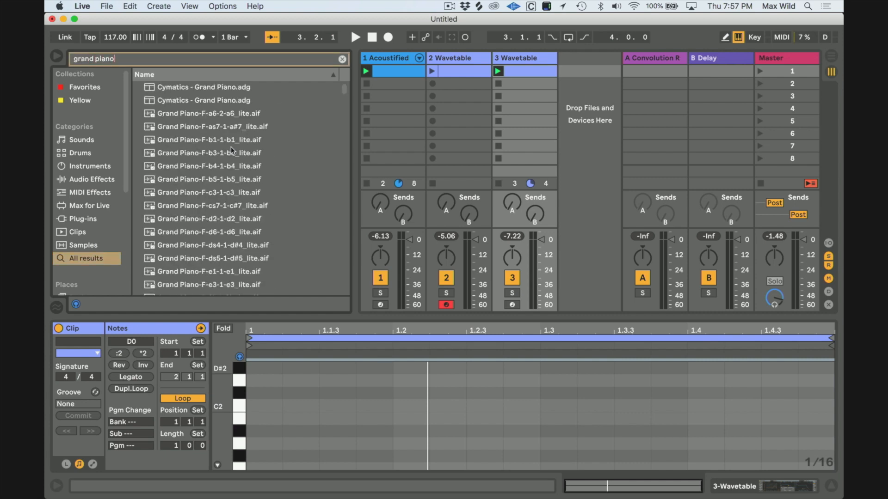
scroll(206, 232, down, 10)
scroll(207, 233, up, 10)
scroll(227, 156, down, 7)
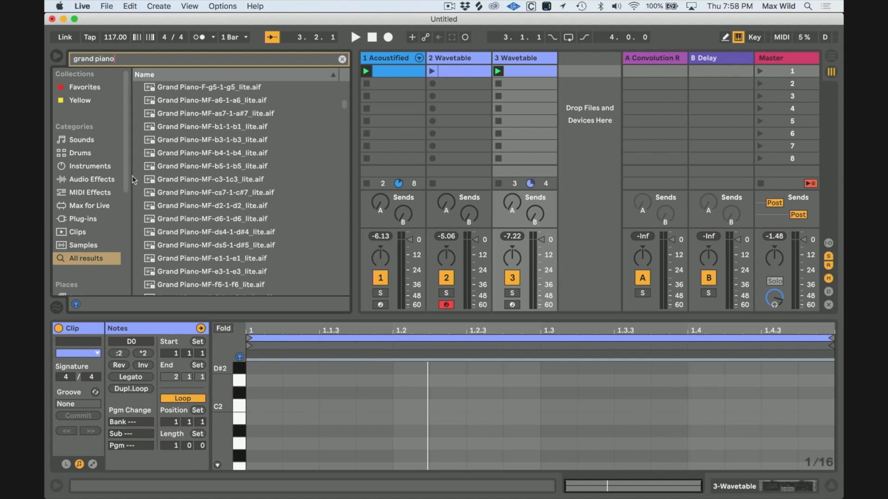
Step: Narrow the search to instruments and select the Grand Piano.adg preset among Simpler's Piano & Keys
scroll(127, 177, down, 1)
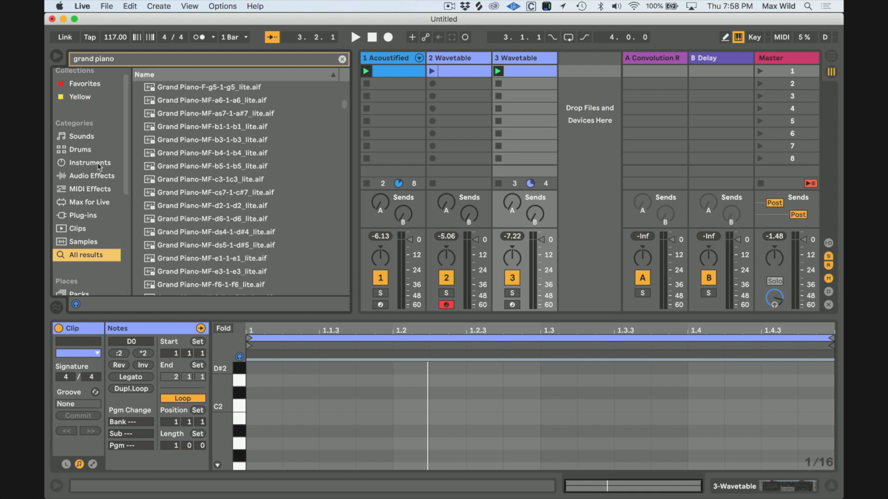
click(99, 166)
click(138, 101)
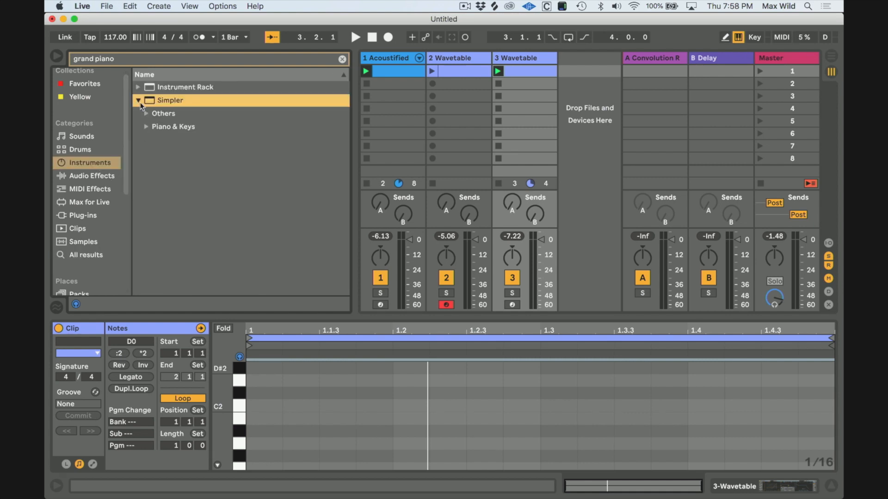
click(147, 128)
click(174, 153)
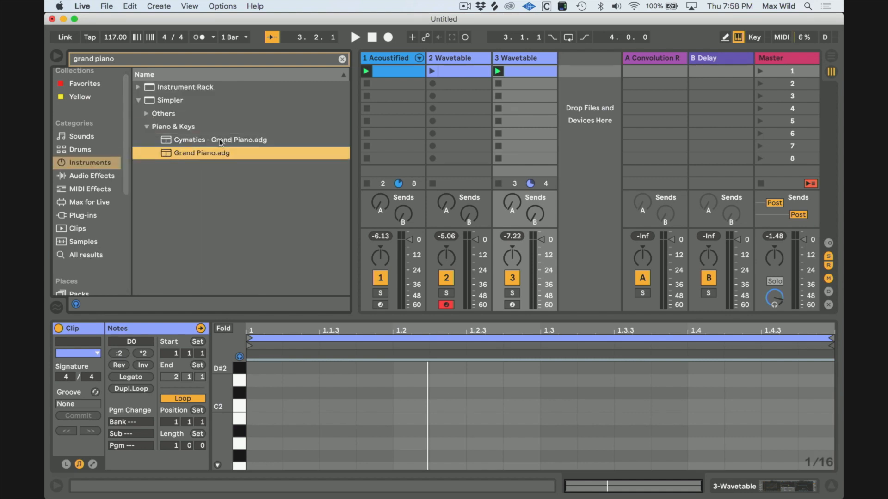
Step: Load the Grand Piano.adg preset onto a new track after the third track
drag(560, 108, 567, 148)
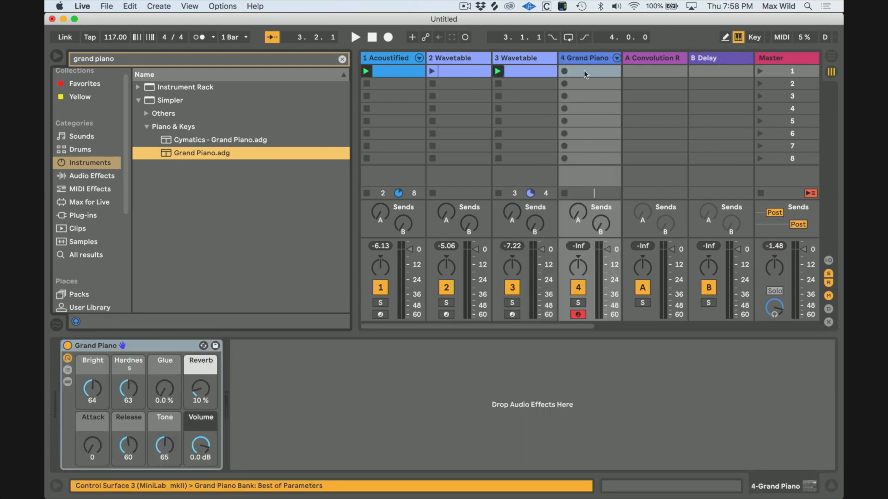
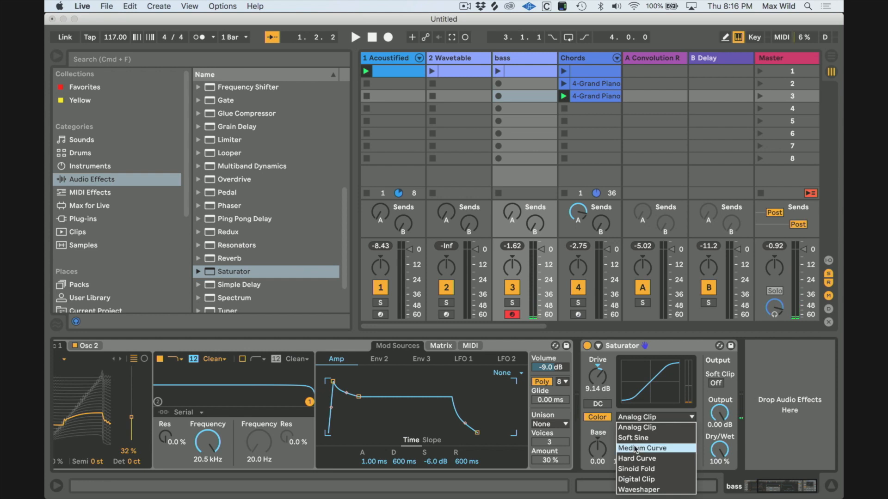
Step: Set the bass track's Saturator curve to Medium Curve and lower the bass track's volume
click(636, 449)
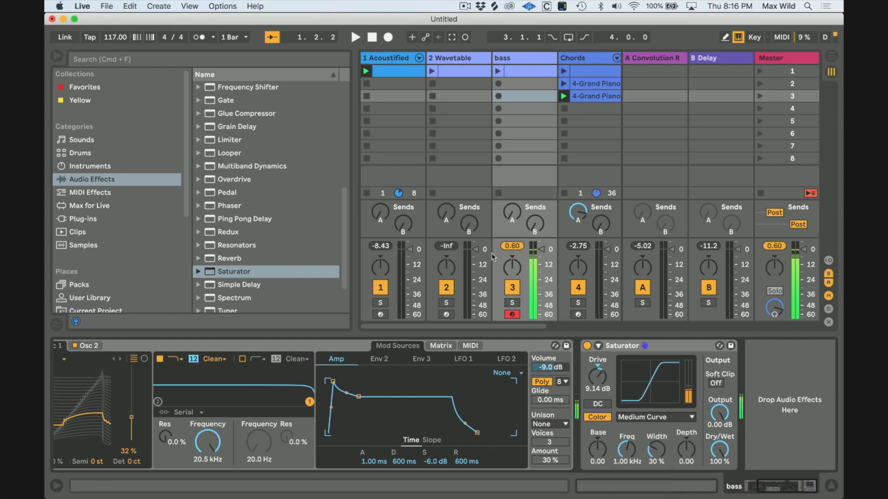
mouse_move(541, 249)
mouse_down()
mouse_move(541, 268)
mouse_move(541, 257)
mouse_up()
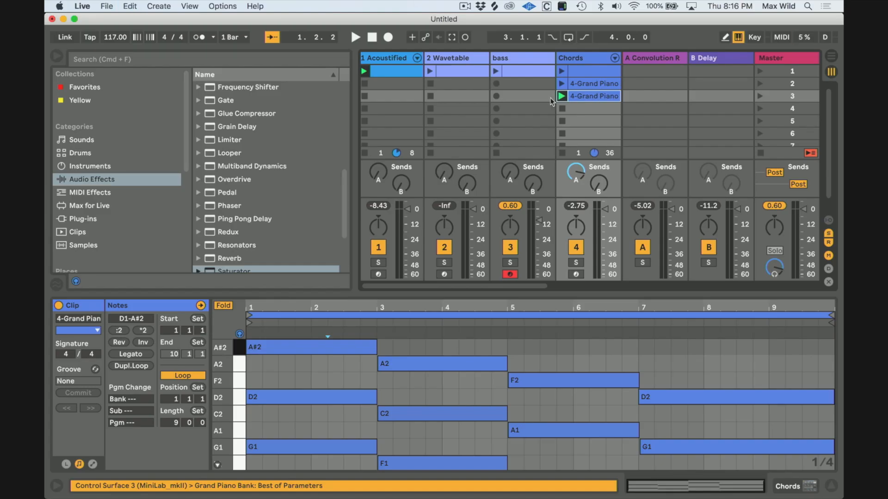
Step: Paste the copied chord clip into the third slot of the bass track and enlarge its note editor
click(519, 96)
key(super+v)
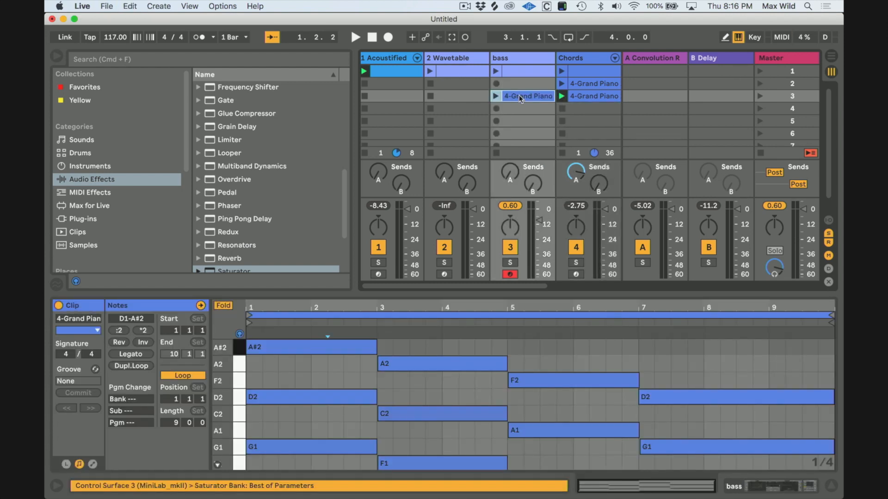
drag(465, 295, 466, 115)
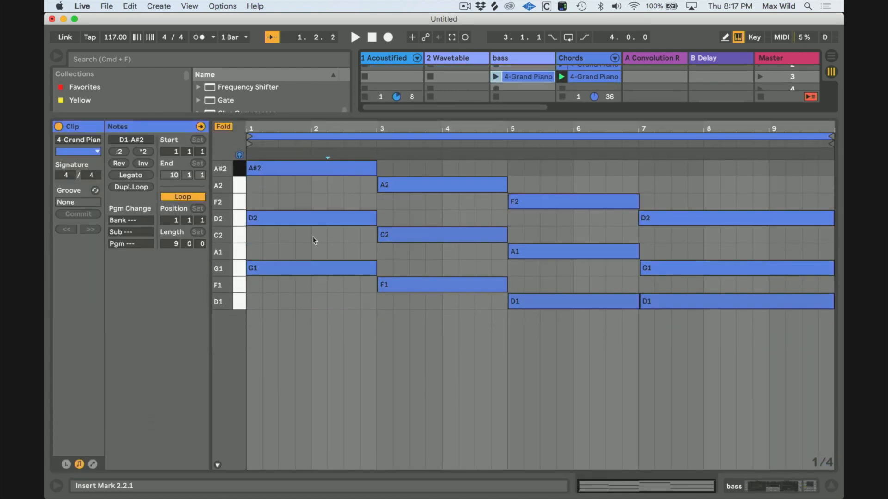
Step: Delete the extra chord notes in the bass clip, keeping only the root notes G1, F1, D1 and the final G1
drag(296, 247, 310, 172)
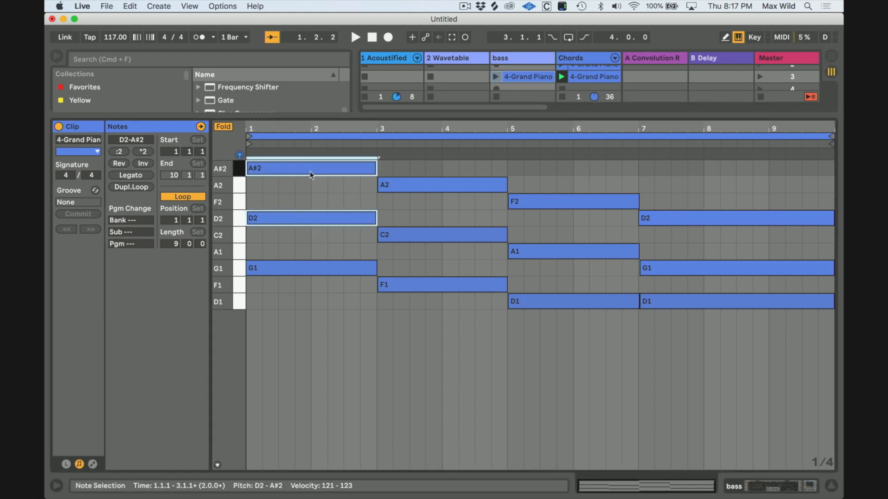
key(Delete)
drag(412, 261, 434, 181)
key(Delete)
click(532, 258)
drag(532, 257, 545, 190)
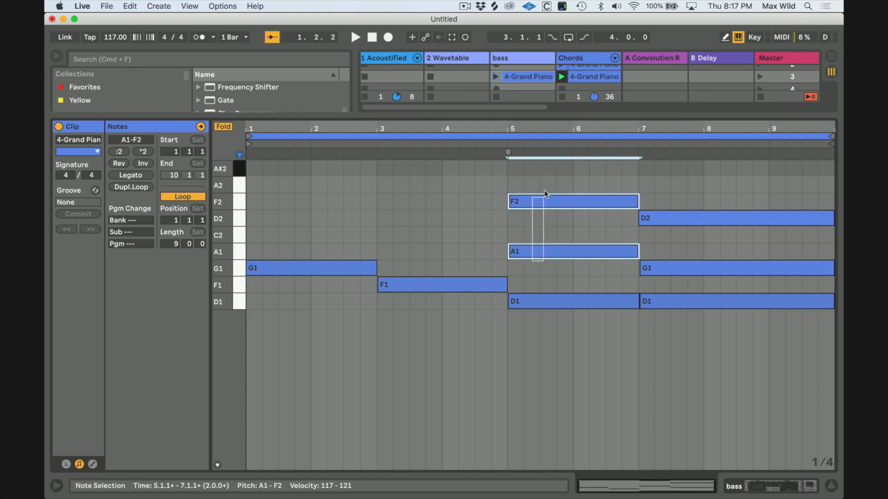
key(Delete)
click(666, 302)
key(Delete)
click(681, 217)
key(Delete)
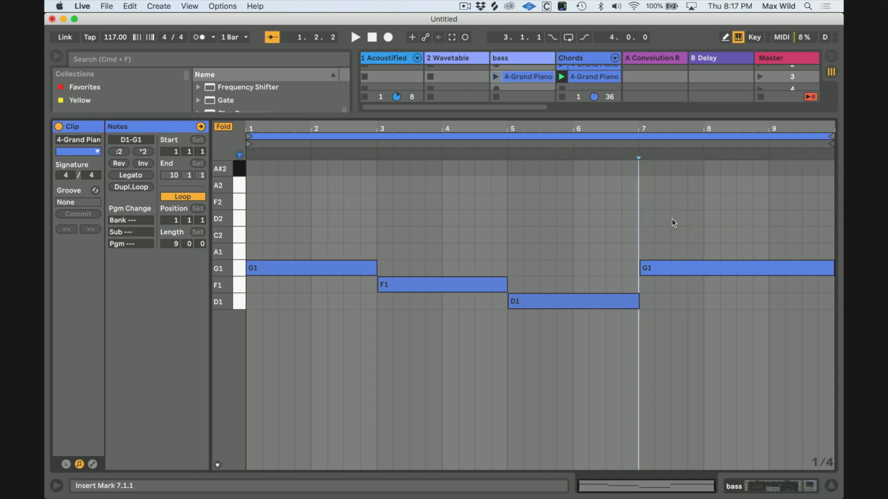
Step: Unfold the bass clip's note view and try all notes one octave lower, then return them to their original octave
key(f)
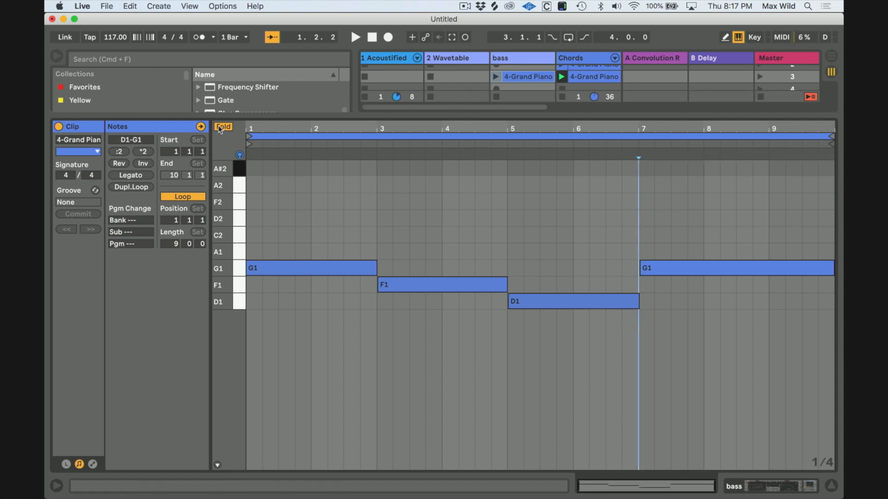
drag(267, 329, 753, 457)
scroll(747, 385, down, 3)
scroll(748, 385, down, 3)
click(722, 333)
key(super+a)
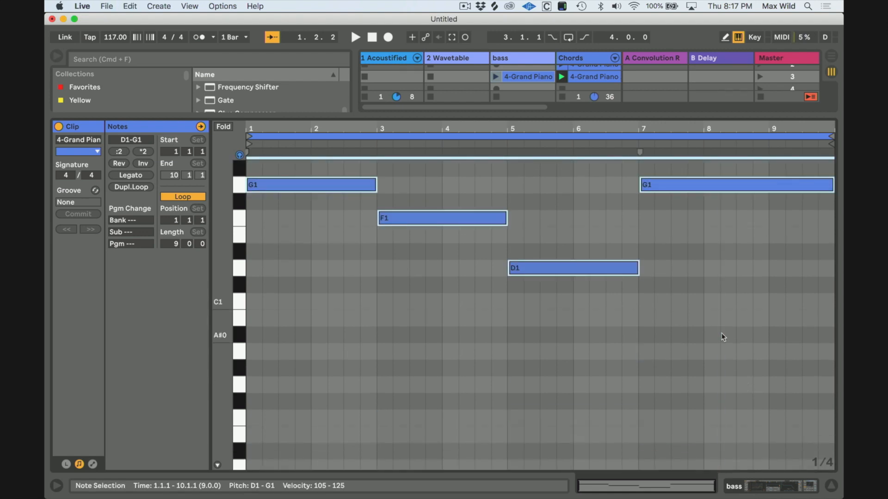
key(shift+Down)
key(shift+Up)
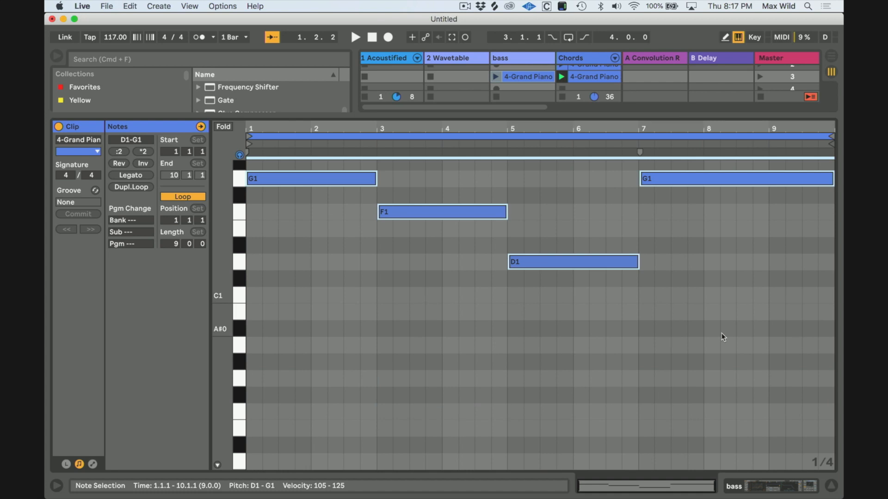
Step: Solo the bass track and audition the F1 note one octave higher before moving it back down
drag(630, 114, 593, 264)
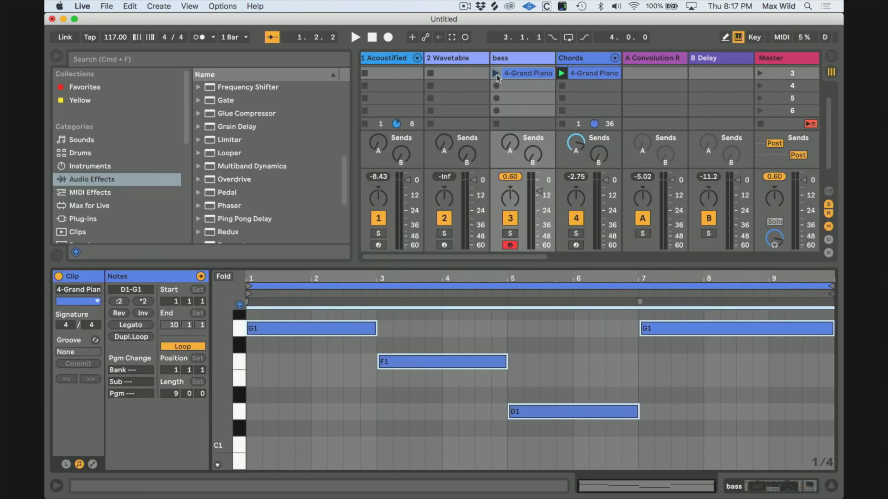
click(512, 235)
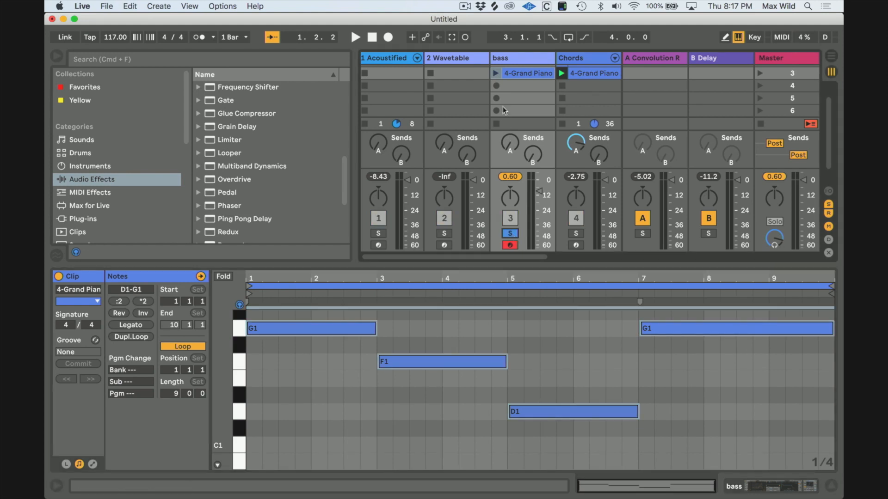
click(400, 361)
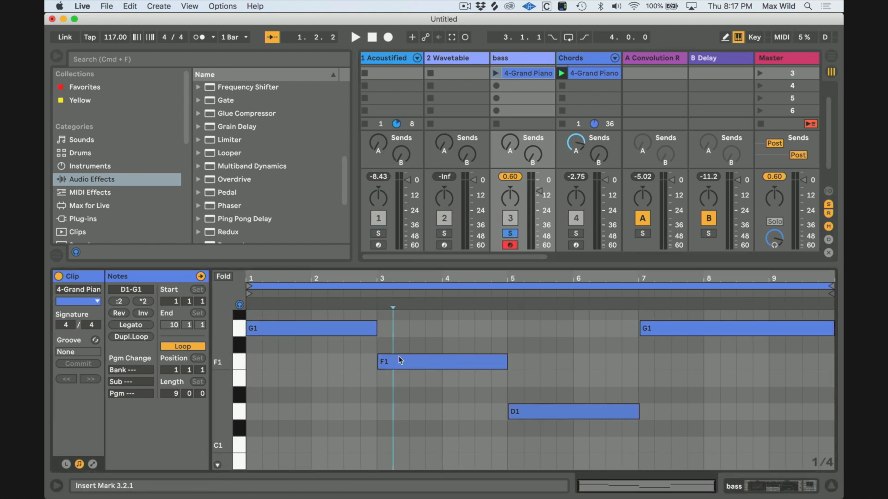
key(shift+Up)
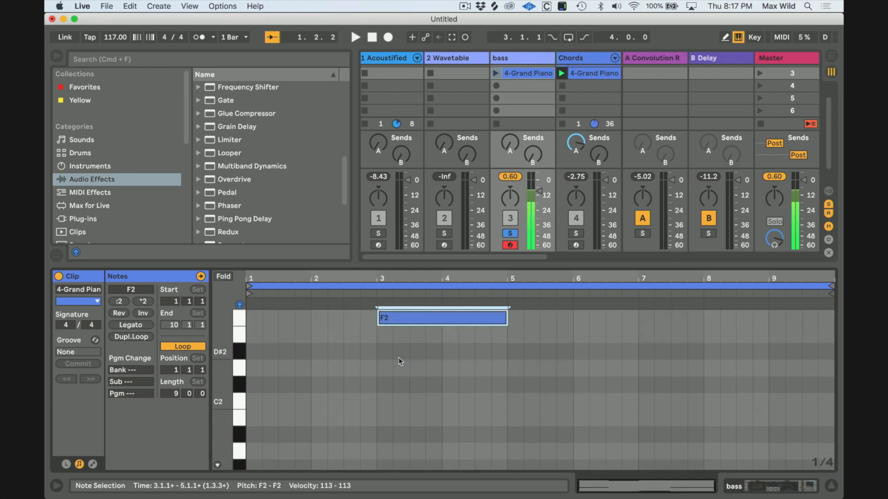
key(shift+Down)
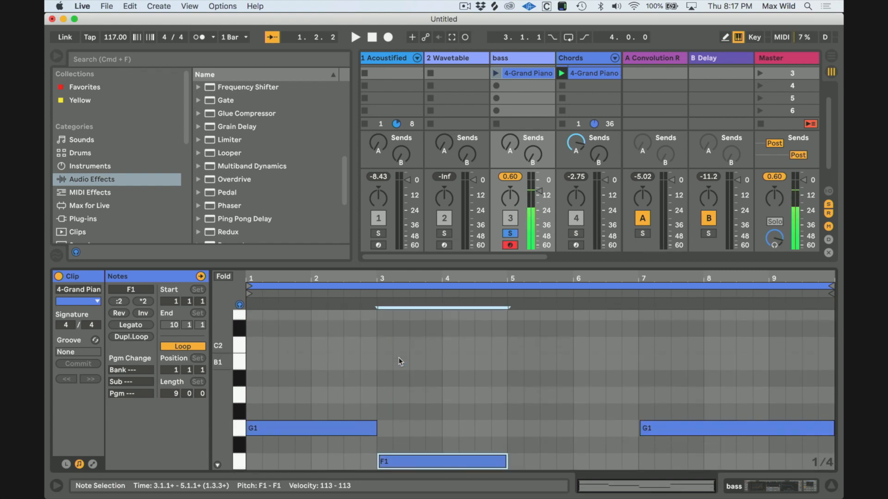
Step: Launch the bass clip and transpose all its notes down one octave to G0, F0 and D0, checking the sound in playback
click(495, 74)
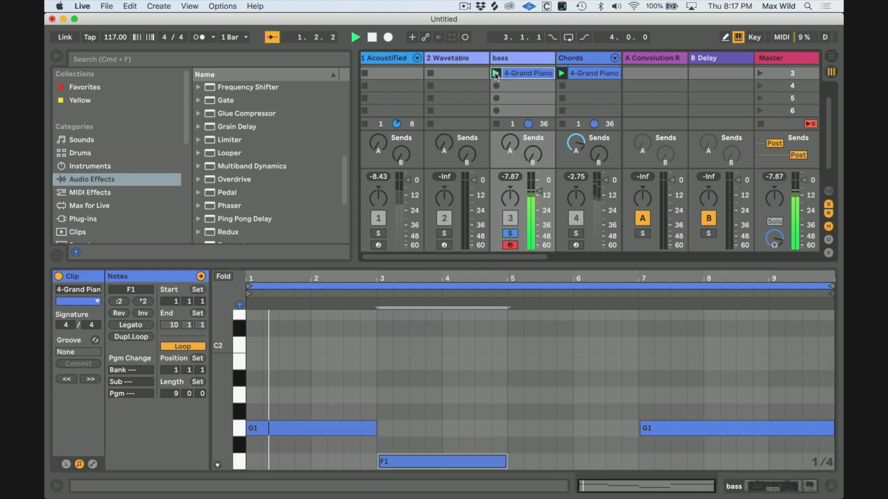
key(super+a)
key(space)
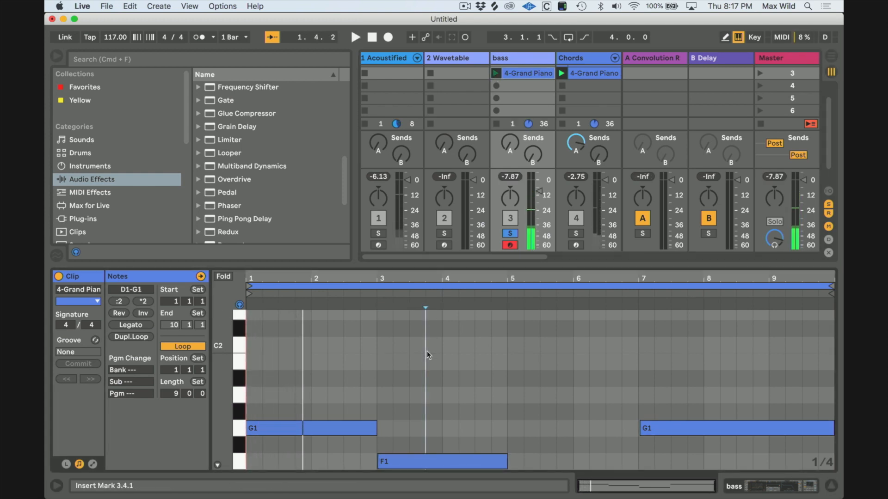
key(shift+Down)
key(space)
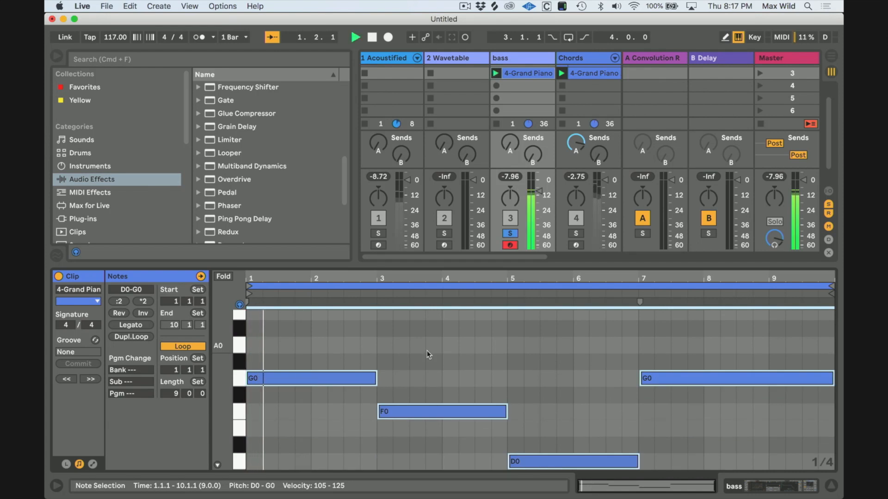
key(space)
Step: Solo the bass and Chords tracks together and play them back
click(509, 233)
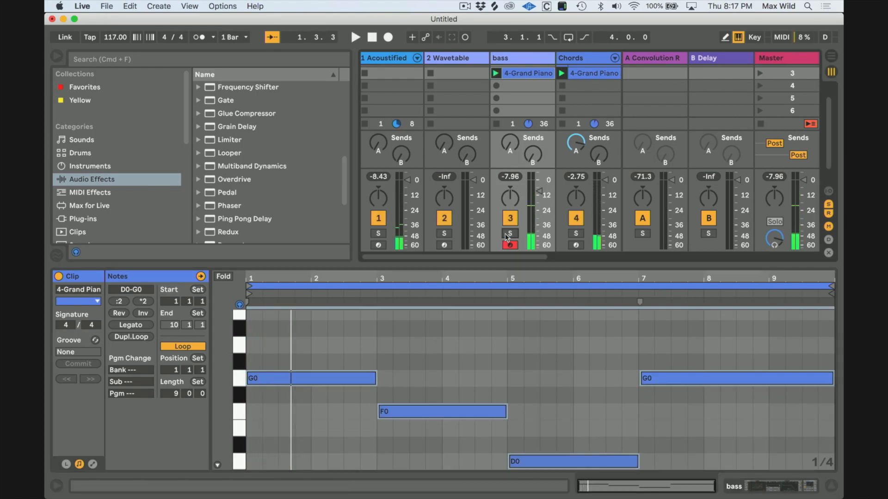
click(510, 234)
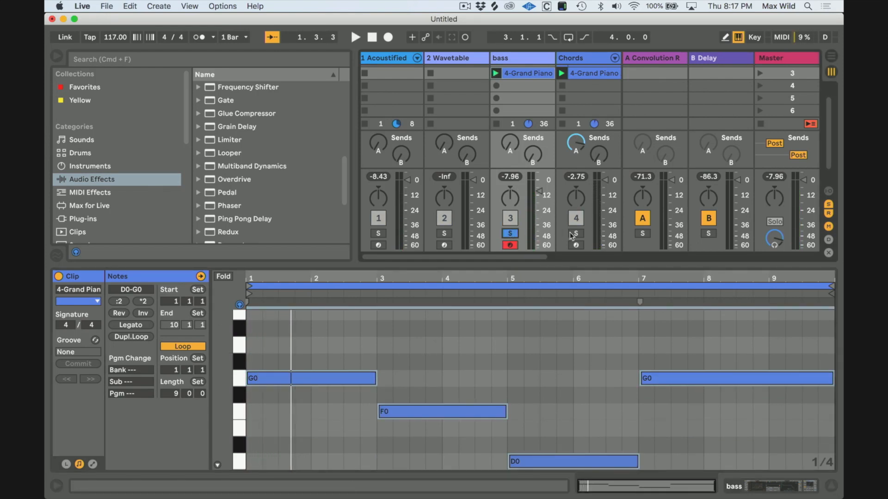
key(space)
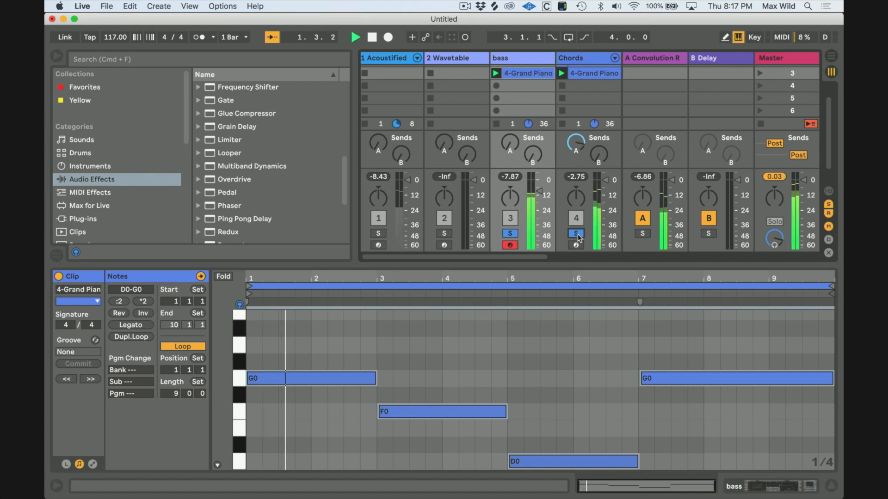
Step: Lower the bass Saturator's Drive to 1.71 dB and set its curve to Analog Clip
key(shift+Tab)
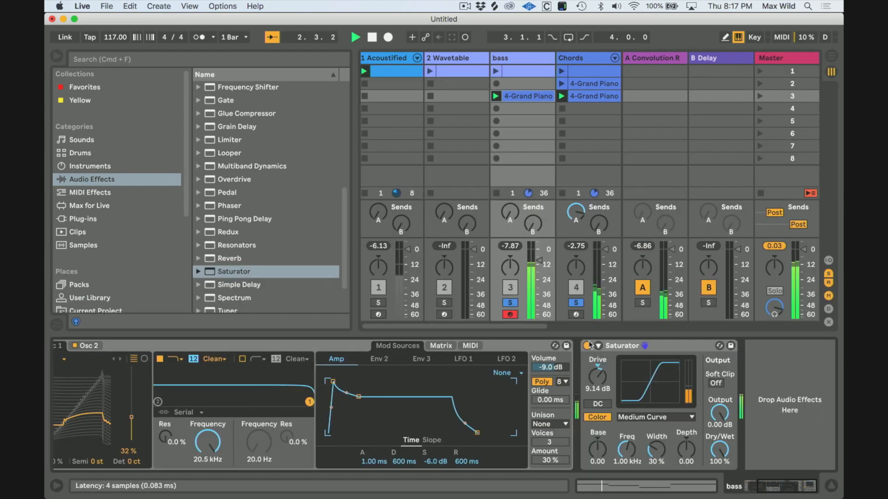
mouse_move(594, 393)
mouse_down()
mouse_move(594, 407)
mouse_move(600, 382)
mouse_up()
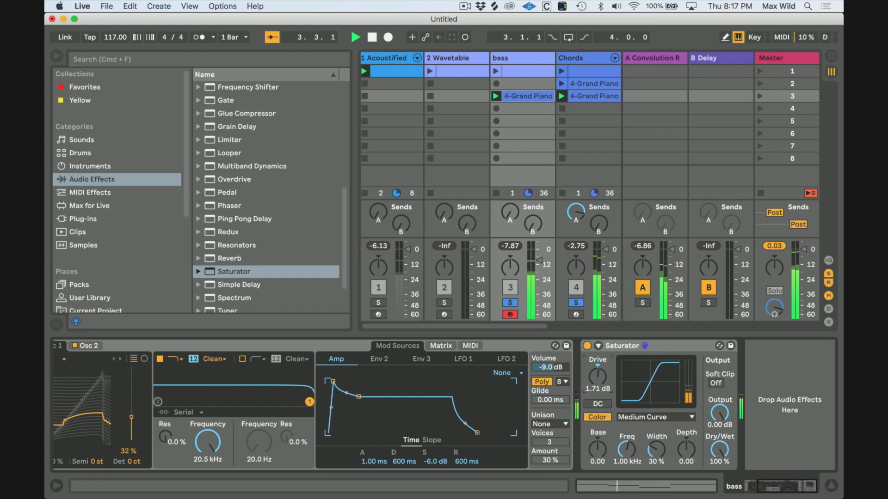
click(656, 421)
click(647, 430)
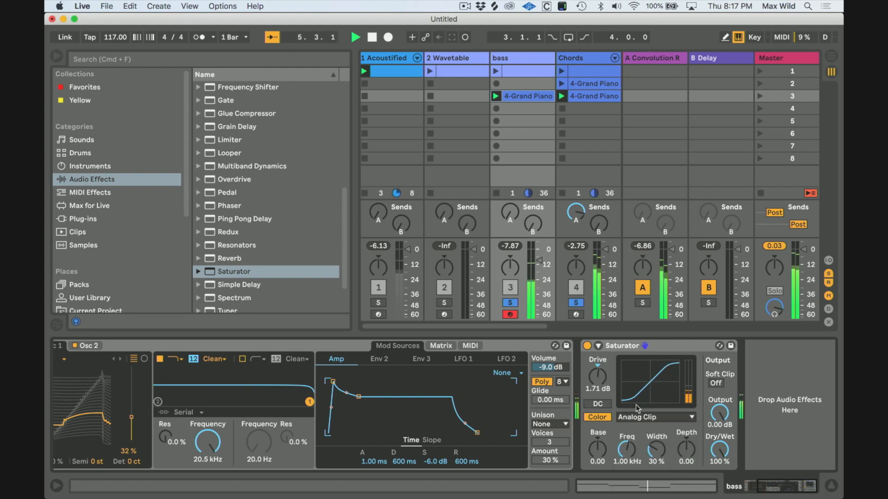
Step: Set the bass Wavetable's first filter frequency to 1.63 kHz and the Saturator's Drive to 6.29 dB
scroll(414, 372, left, 5)
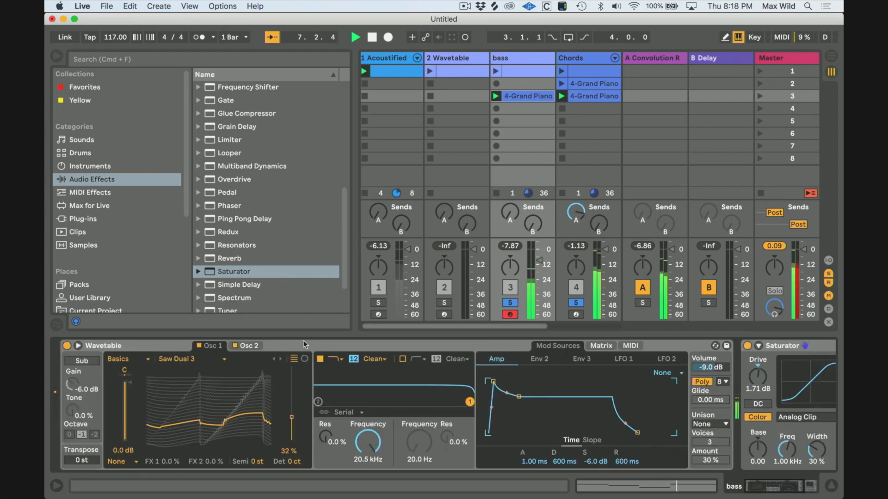
mouse_move(364, 448)
mouse_down()
mouse_move(364, 467)
mouse_move(368, 453)
mouse_up()
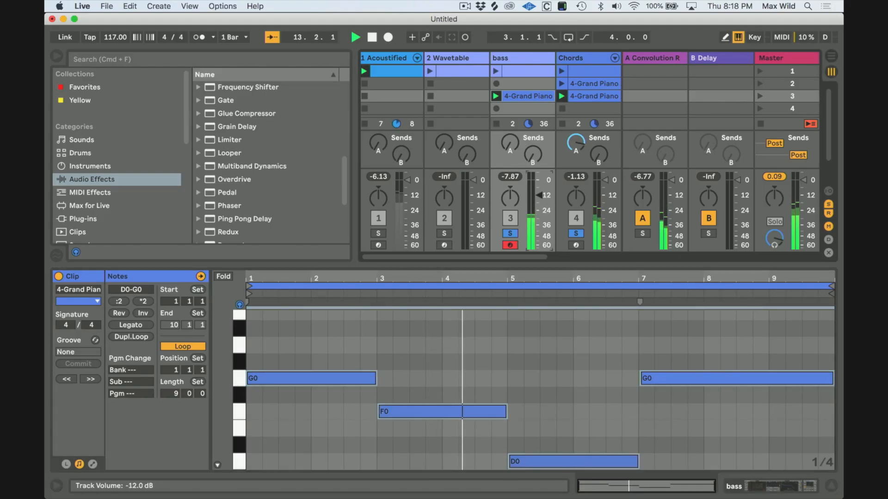
key(shift+Tab)
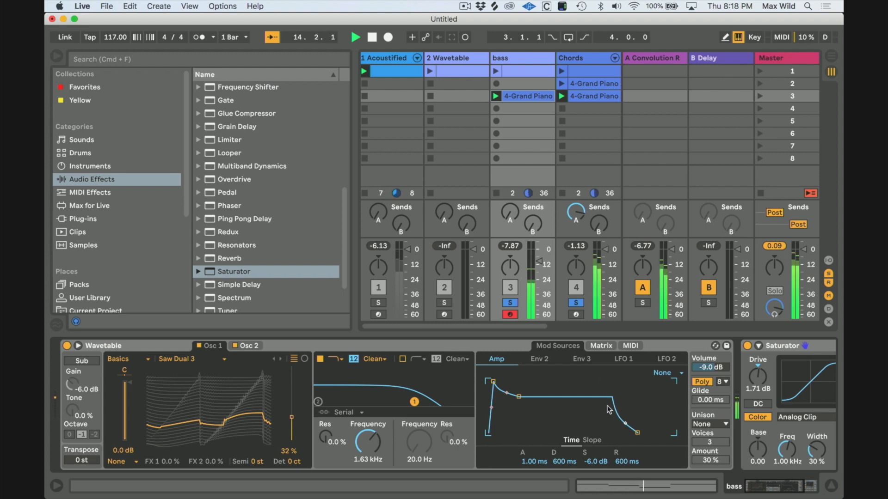
scroll(608, 410, right, 5)
drag(598, 383, 598, 373)
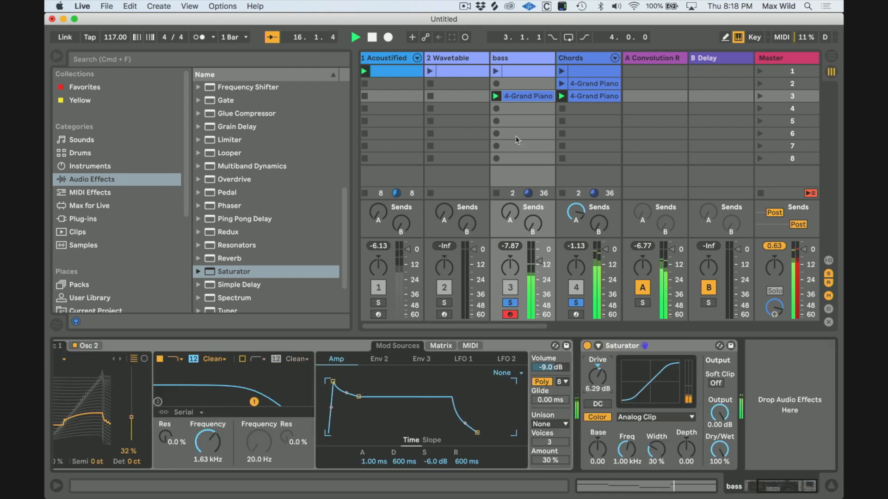
Step: Clear the track solos and restart playback from the beginning to hear the full mix
scroll(479, 146, left, 1)
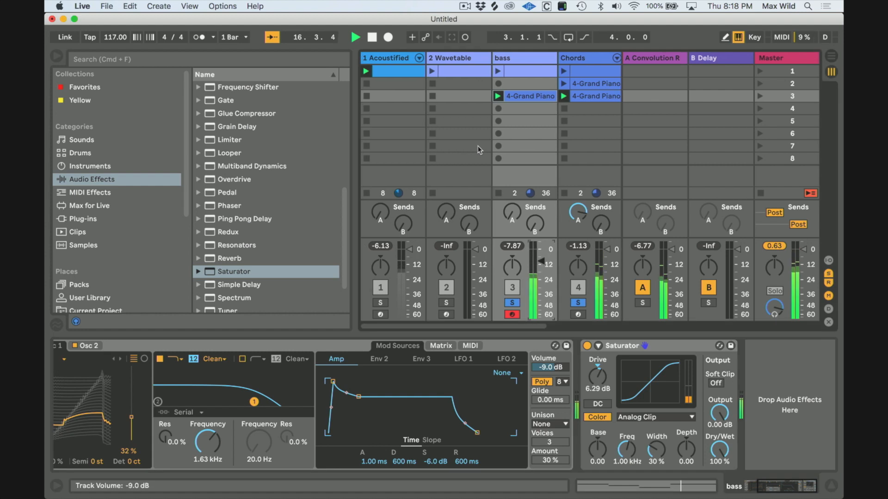
click(379, 304)
click(380, 304)
key(space)
key(space)
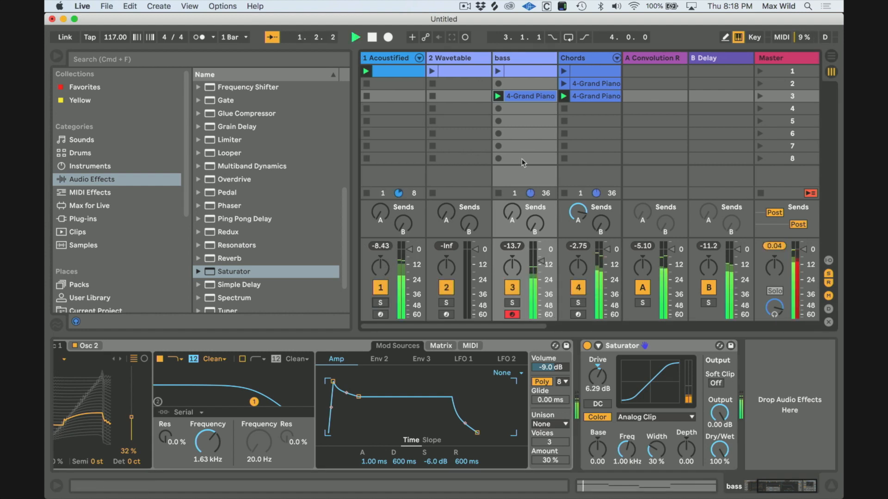
Step: Rename the 6 Operator track as Mel 2
scroll(551, 129, right, 3)
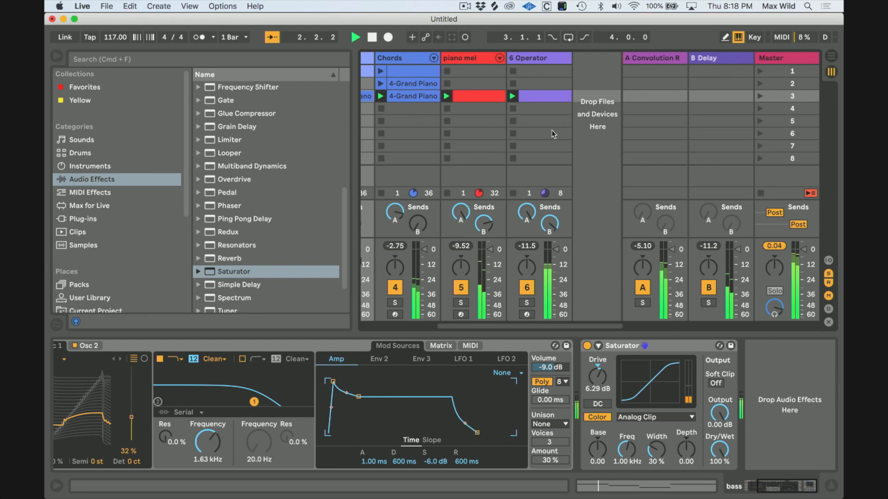
scroll(551, 130, left, 3)
scroll(551, 130, right, 1)
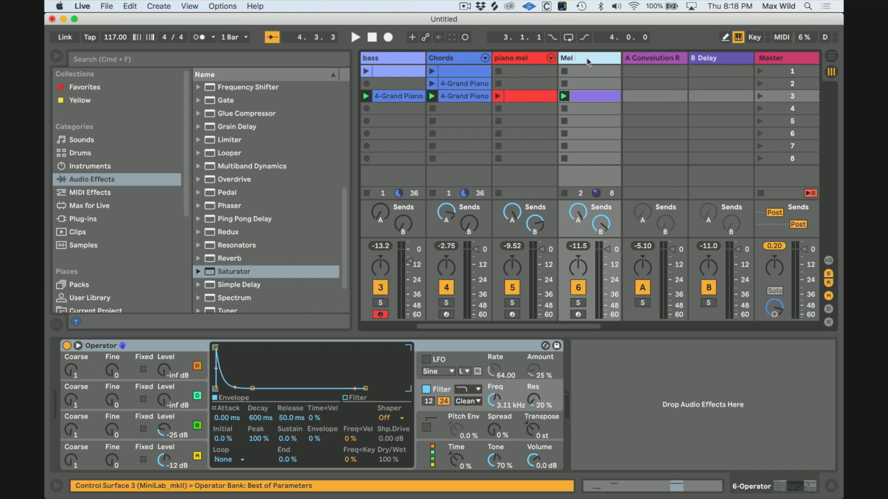
text(2)
key(Return)
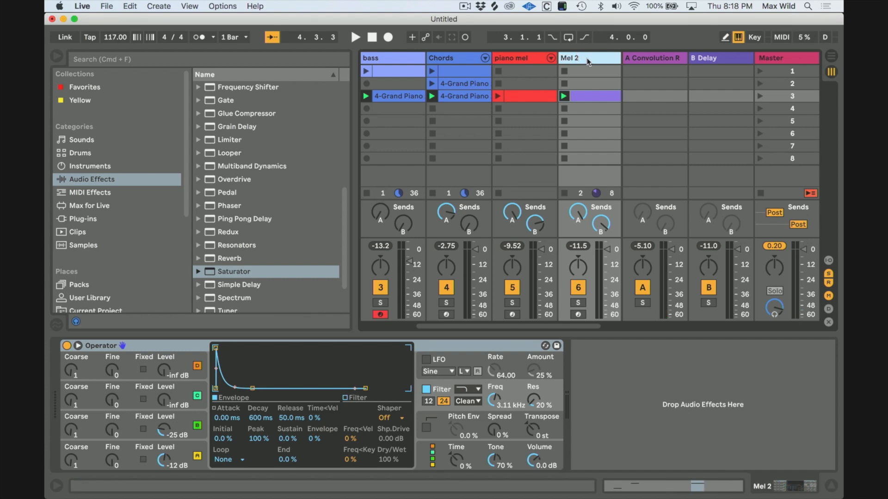
Step: Play the session to hear the mix and show the notes of the bass clip in scene 3
click(589, 122)
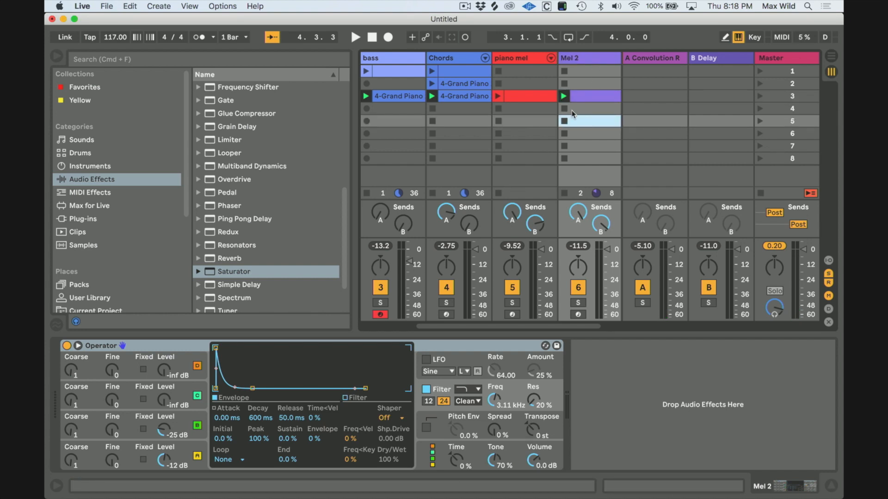
key(space)
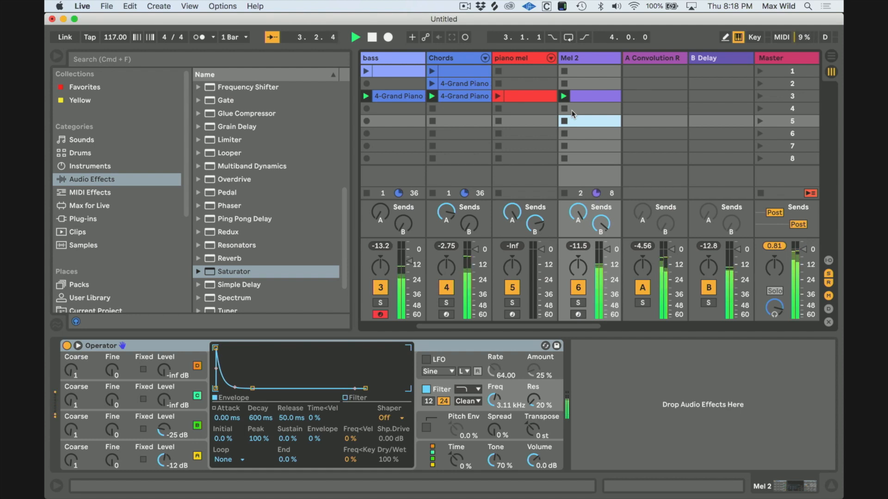
key(shift+Tab)
key(shift+Tab)
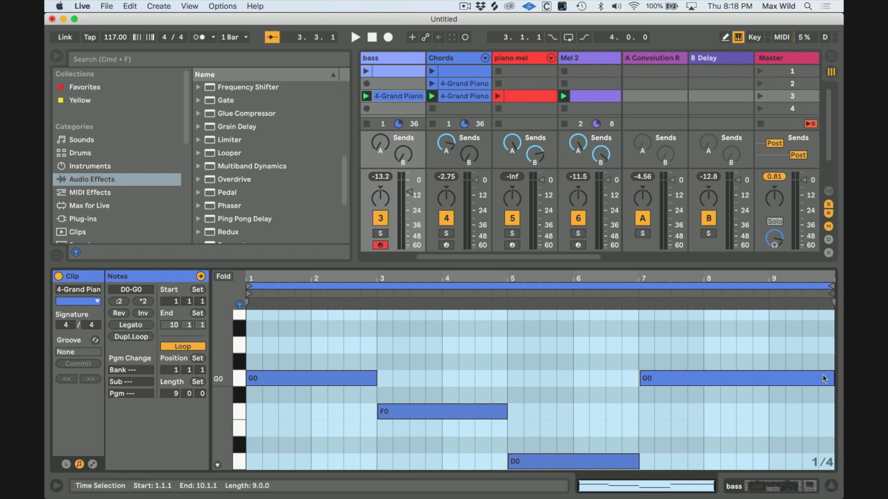
Step: Trim the last G0 bass note to end at bar 9 and shorten all four bass notes to one quarter note
scroll(824, 378, down, 2)
click(832, 353)
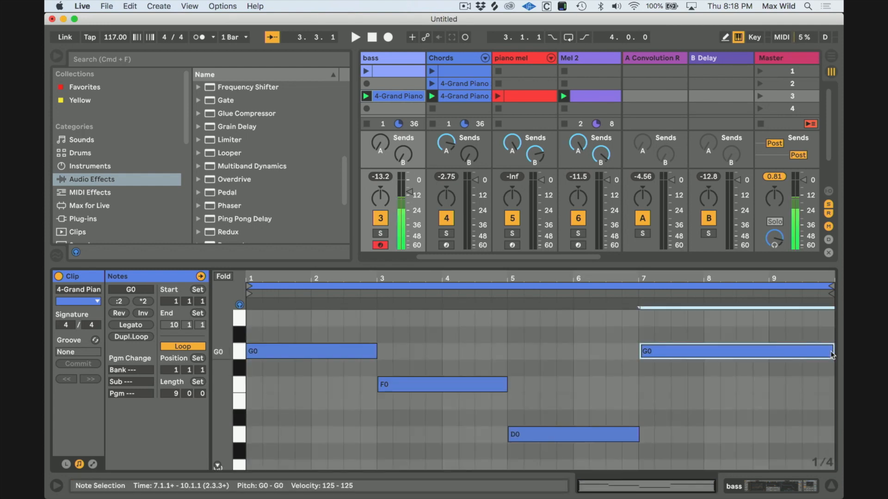
drag(832, 352, 765, 352)
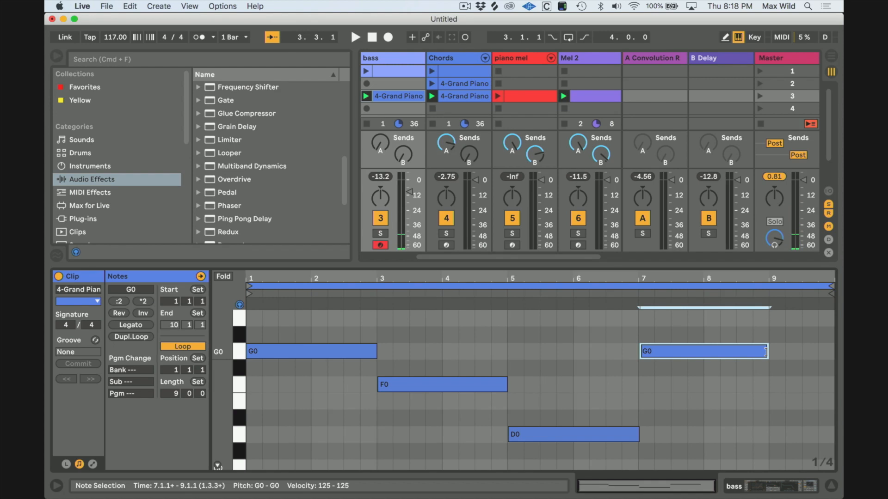
drag(335, 326, 753, 457)
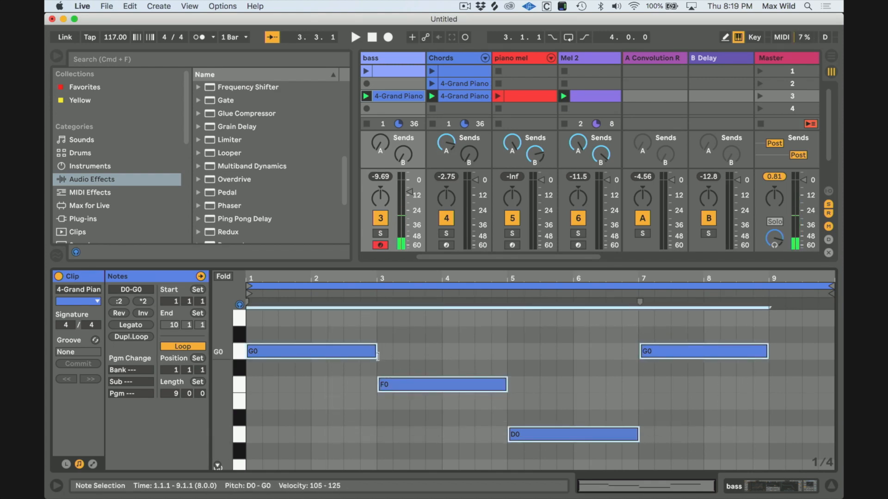
drag(376, 356, 260, 352)
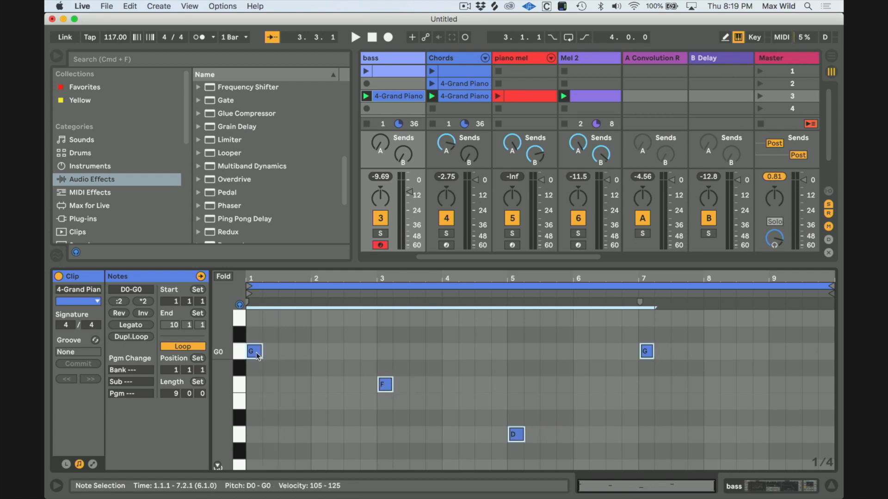
Step: Fill each two-bar bass section with copies of its quarter note and play the result
alt+drag(256, 353, 366, 354)
key(space)
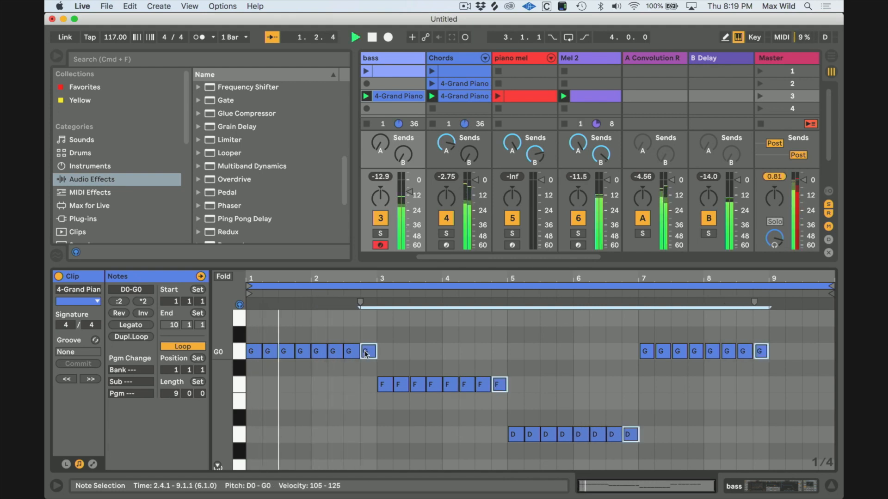
key(space)
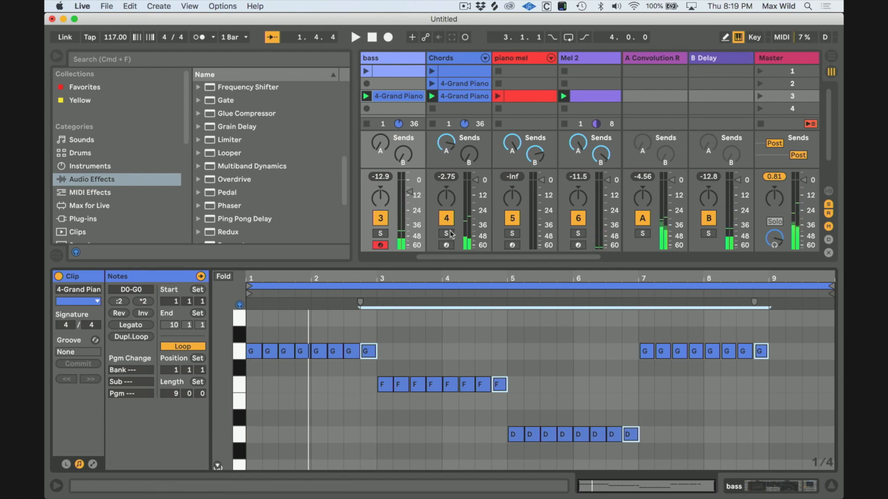
Step: Solo the bass track to hear it alone, and undo the repeated quarter notes back to one note per section
click(380, 234)
key(space)
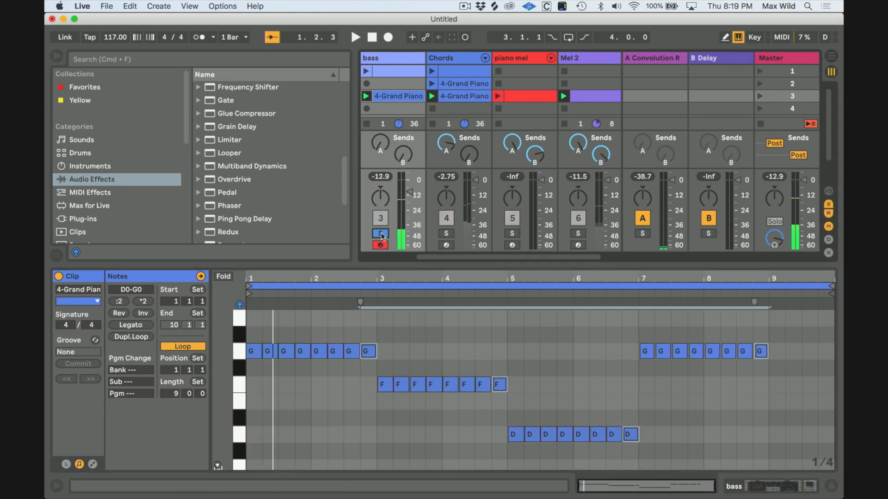
key(super+z)
key(super+z)
key(super+z)
key(super+z)
key(super+z)
key(super+z)
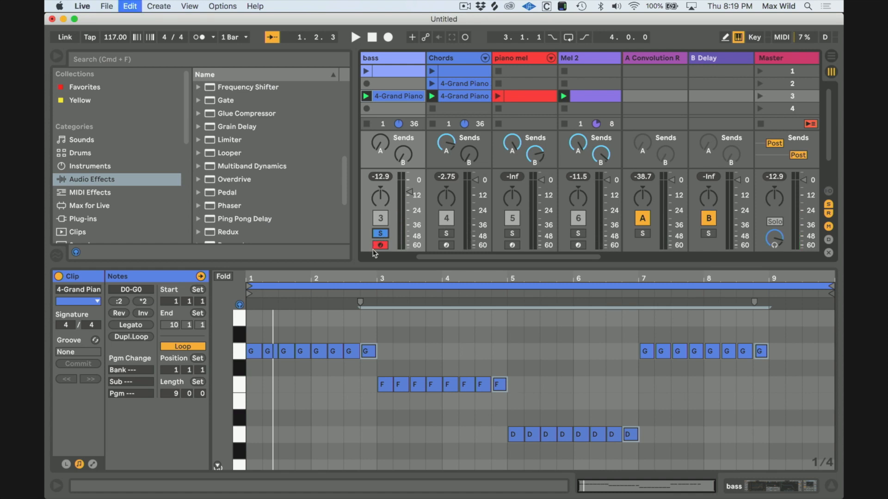
key(super+z)
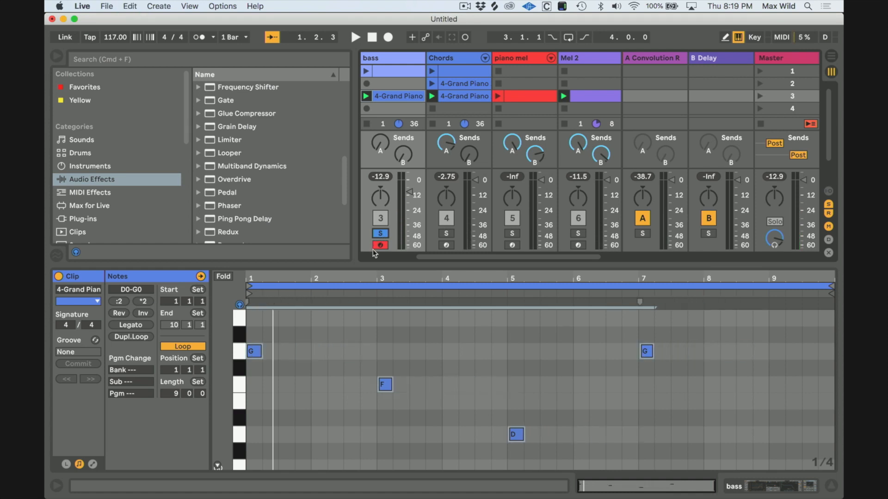
key(super+z)
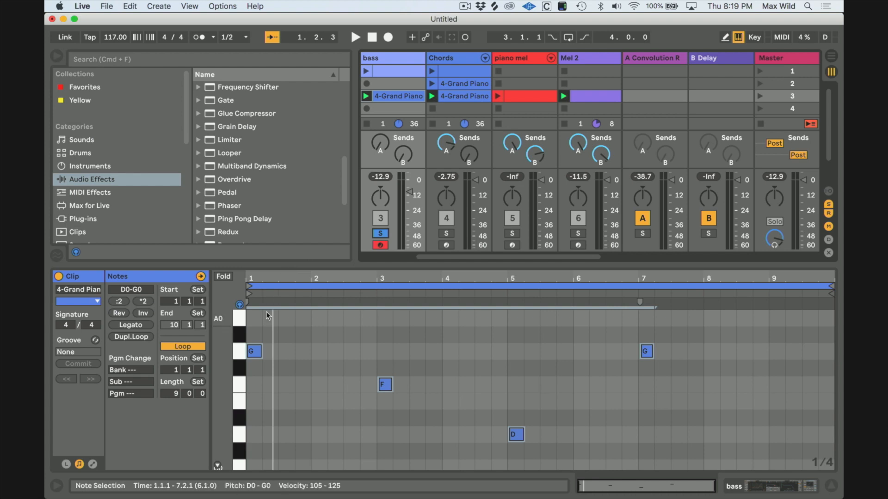
Step: Shorten the bass notes to eighth notes and repeat them to fill each two-bar section
key(super+1)
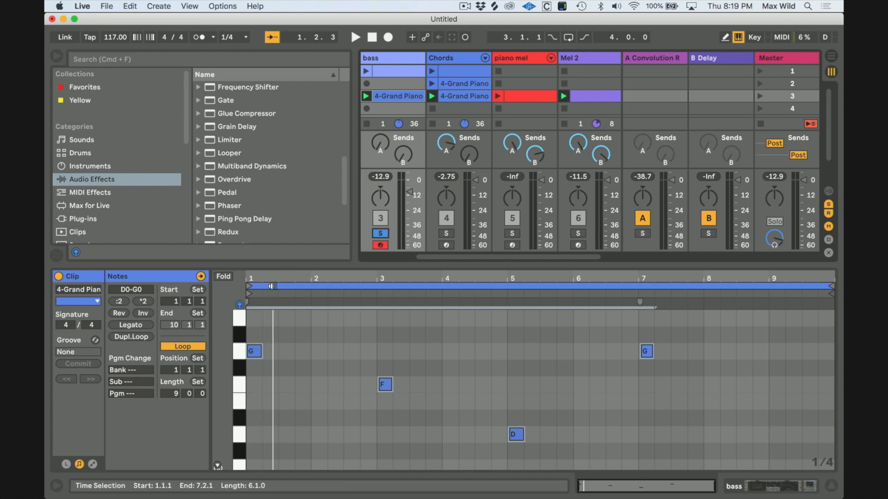
drag(274, 278, 296, 301)
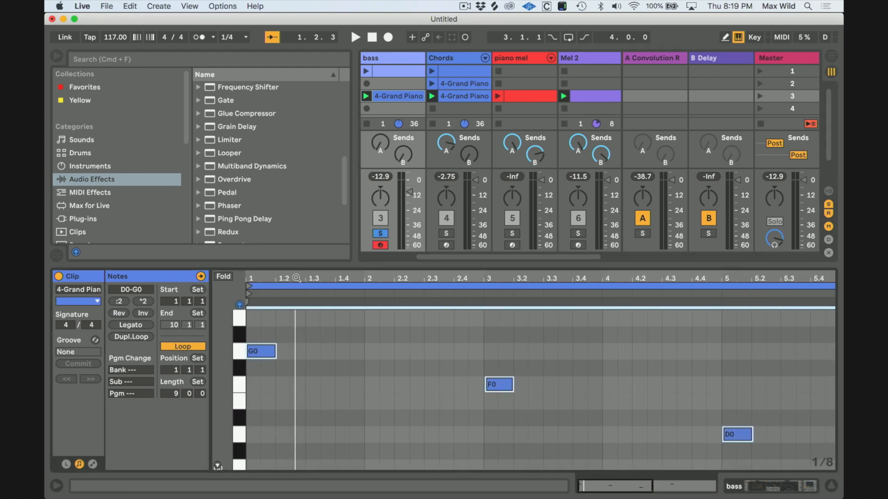
drag(272, 354, 258, 357)
click(270, 351)
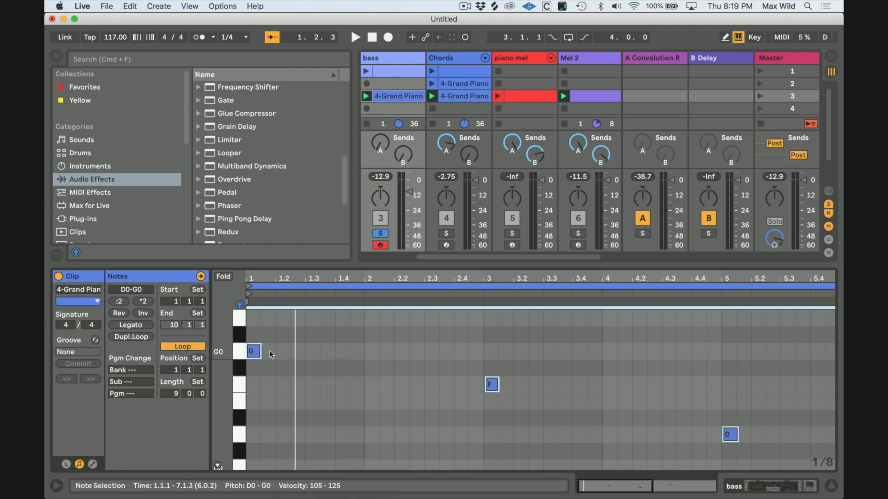
alt+drag(253, 357, 475, 355)
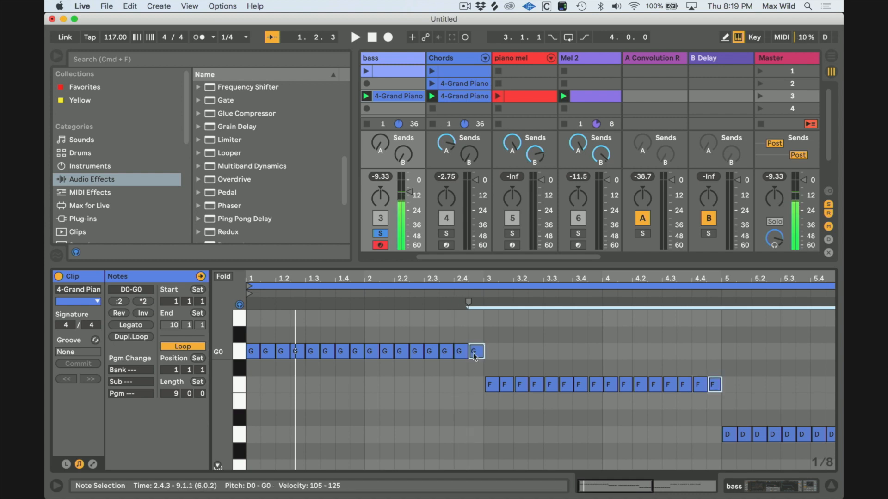
Step: Delete the run of repeated G0 notes between bars 7 and 9 of the bass clip
drag(488, 279, 488, 259)
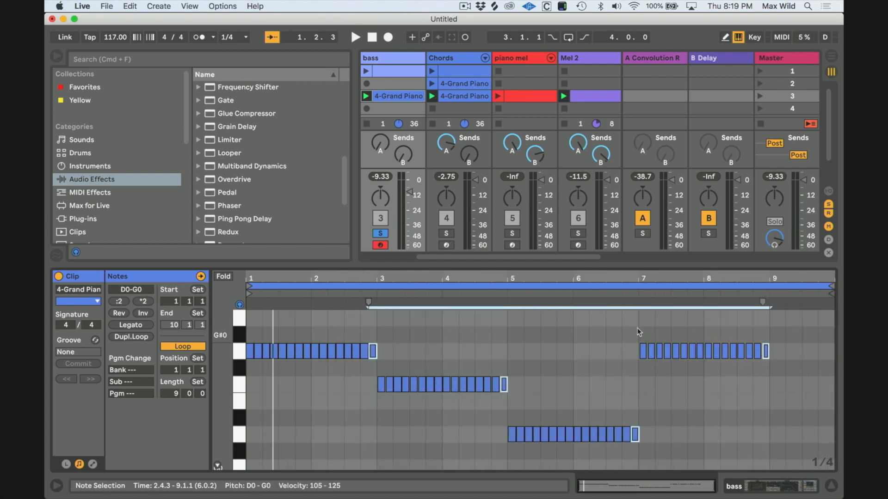
drag(637, 326, 774, 357)
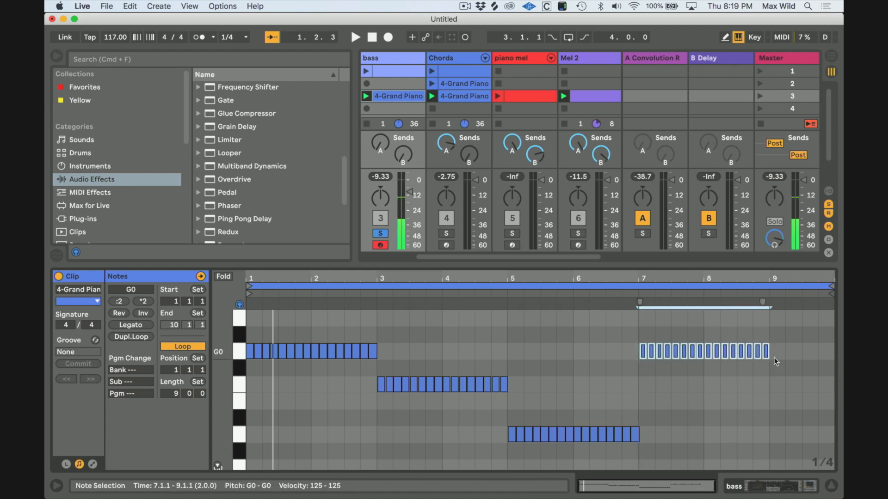
key(Delete)
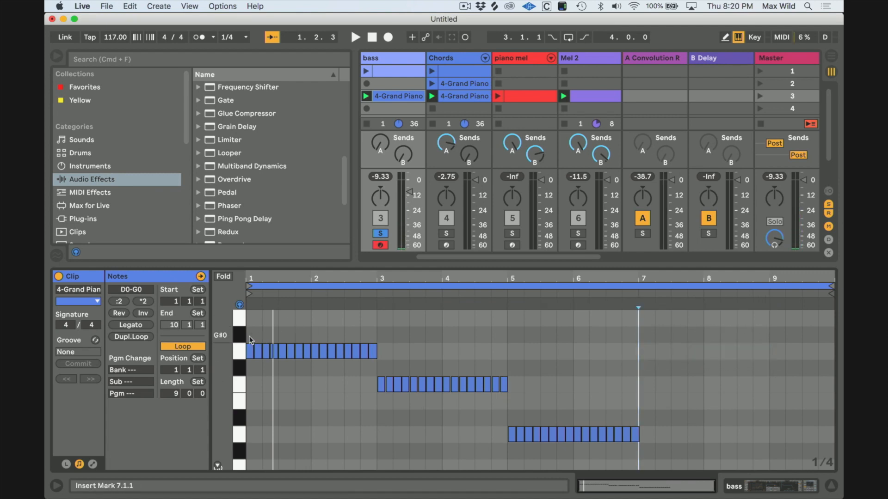
Step: Copy the opening two-bar run of G0 notes and paste it from bar 7 so the notes fill the clip up to bar 10
drag(248, 334, 371, 365)
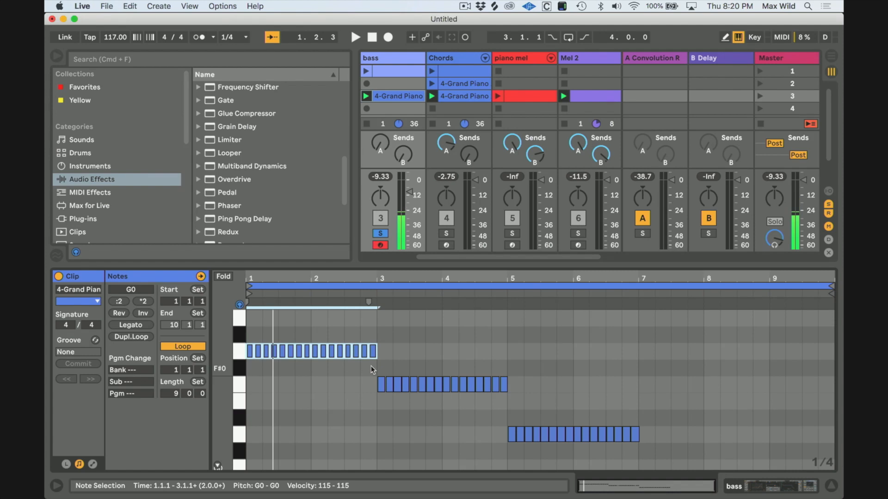
click(638, 344)
key(super+v)
key(super+v)
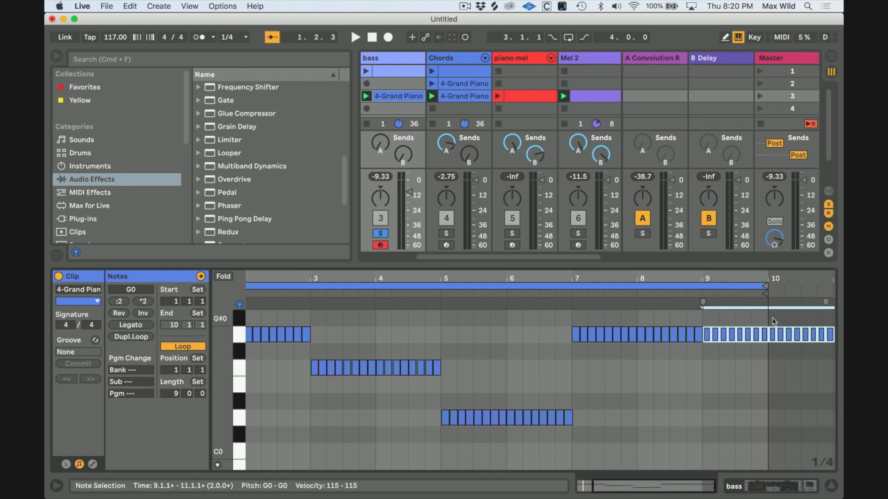
click(836, 358)
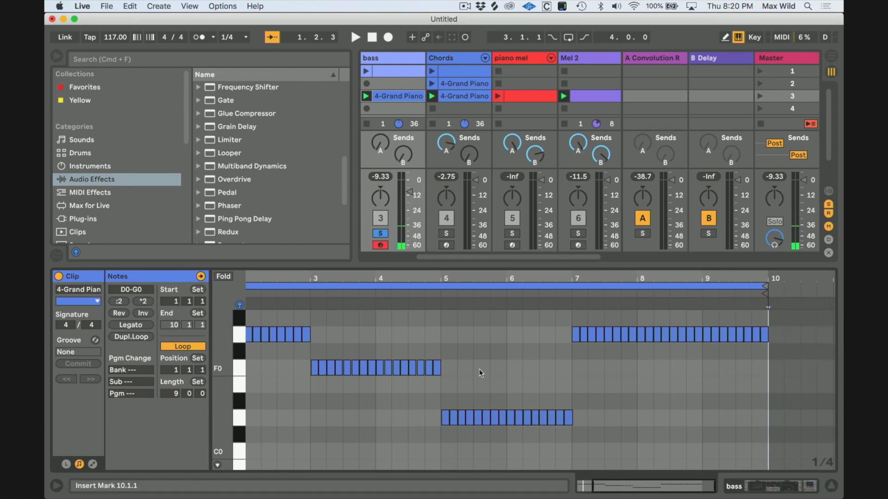
Step: Set the bass Wavetable's amp envelope to 0.00 ms attack, 1.43 s decay and -51 dB sustain while listening
scroll(479, 373, left, 3)
scroll(479, 373, down, 2)
scroll(480, 373, up, 3)
key(space)
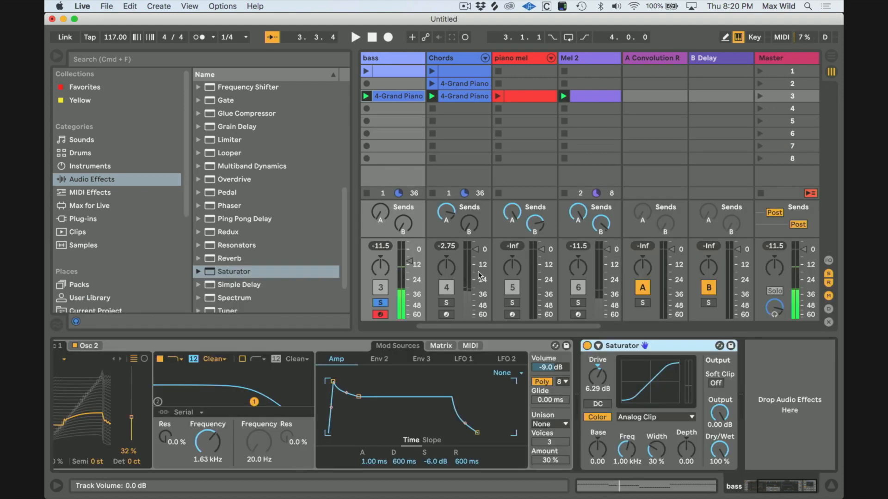
drag(358, 396, 362, 429)
key(space)
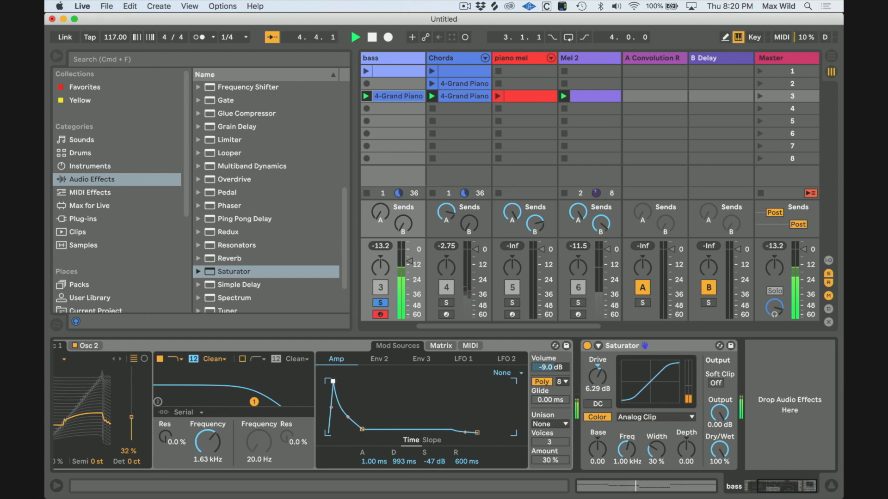
drag(332, 381, 327, 381)
drag(358, 429, 354, 430)
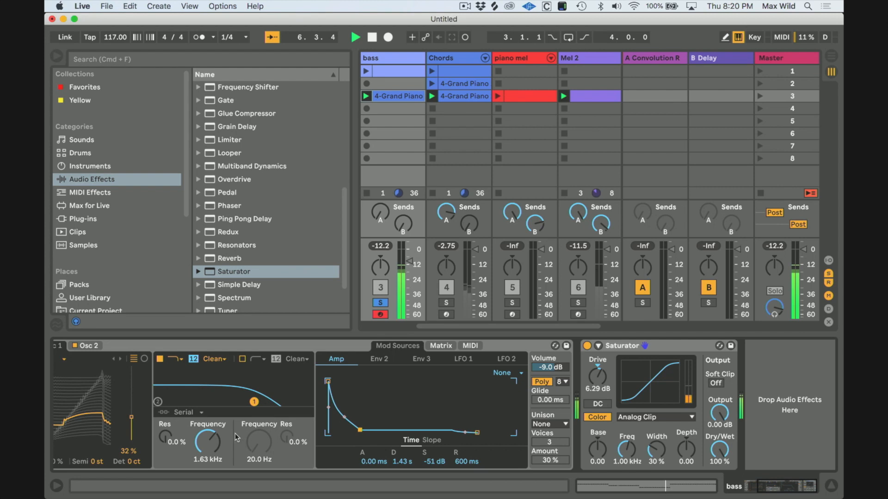
Step: Raise the bass Wavetable's first filter frequency to 3.72 kHz, and unsolo the bass to replay the full mix
drag(212, 445, 211, 439)
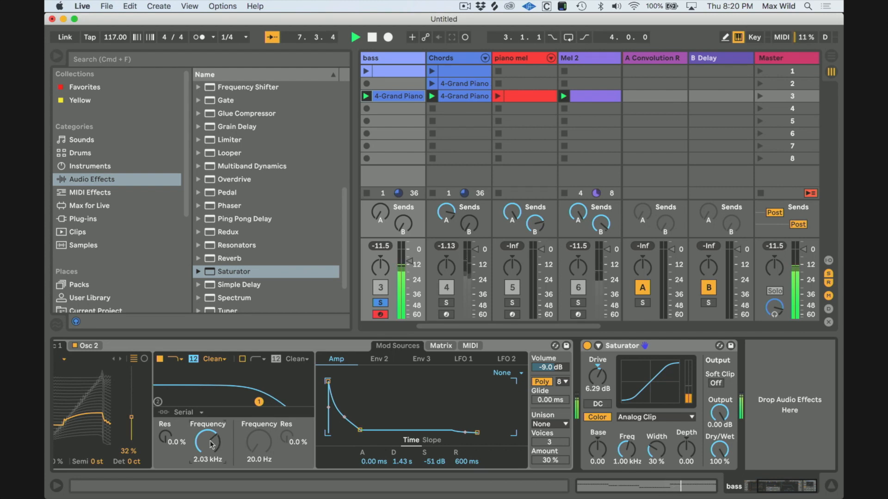
scroll(227, 445, left, 2)
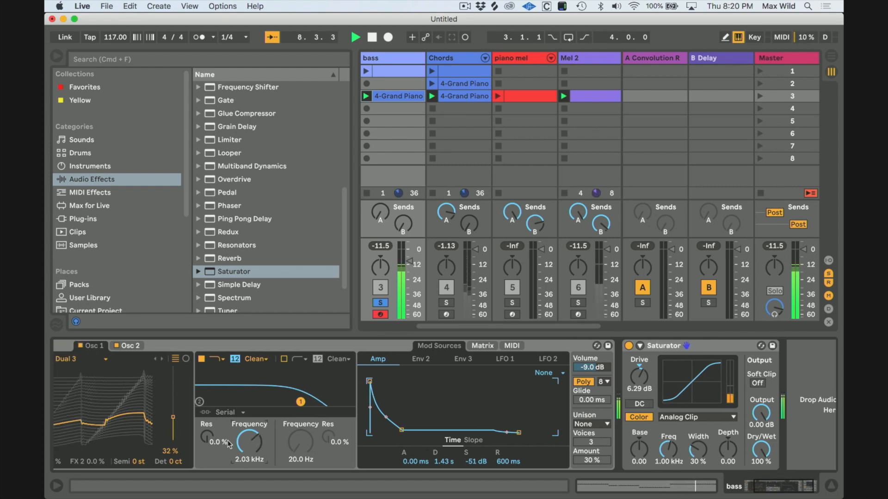
drag(254, 441, 253, 432)
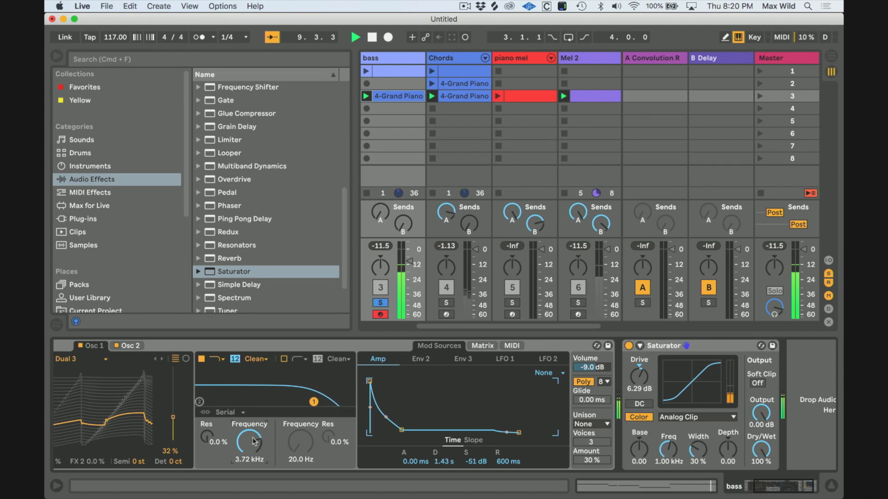
click(380, 303)
key(space)
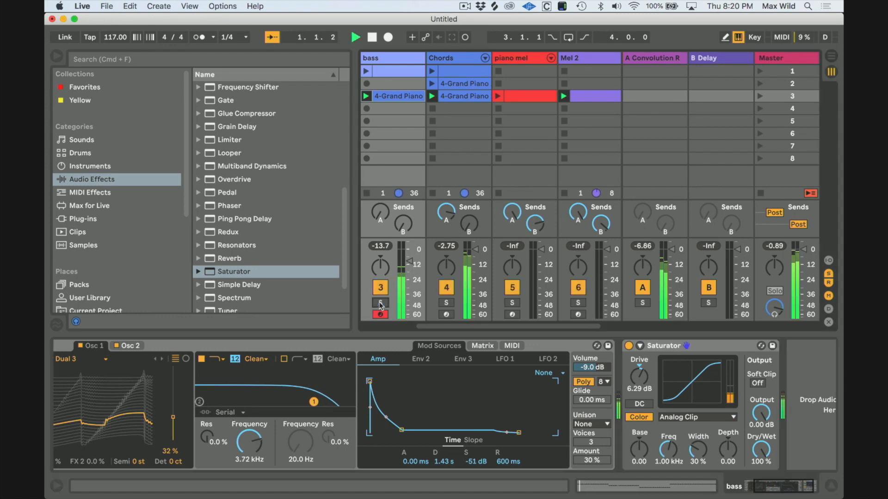
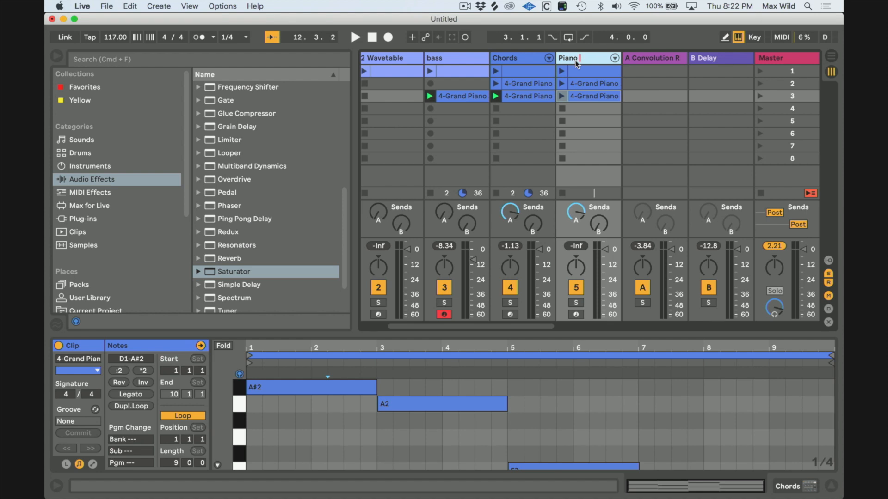
Step: Rename track 5, the copy of Chords, as Piano rhythm and delete its three clips
text(thm)
key(Return)
shift+click(587, 70)
key(Delete)
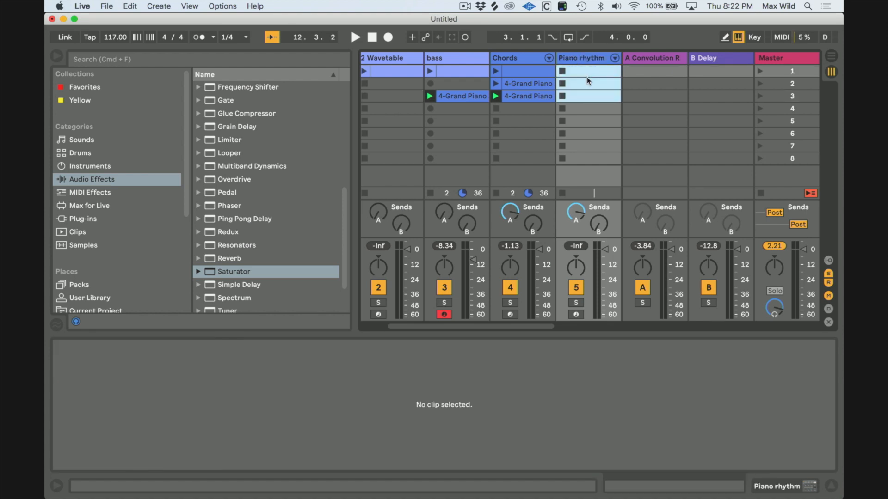
Step: Create a one-bar clip in the Piano rhythm track's third slot and add sixteenth-note A#4 and D4 at 1.1.1
click(587, 99)
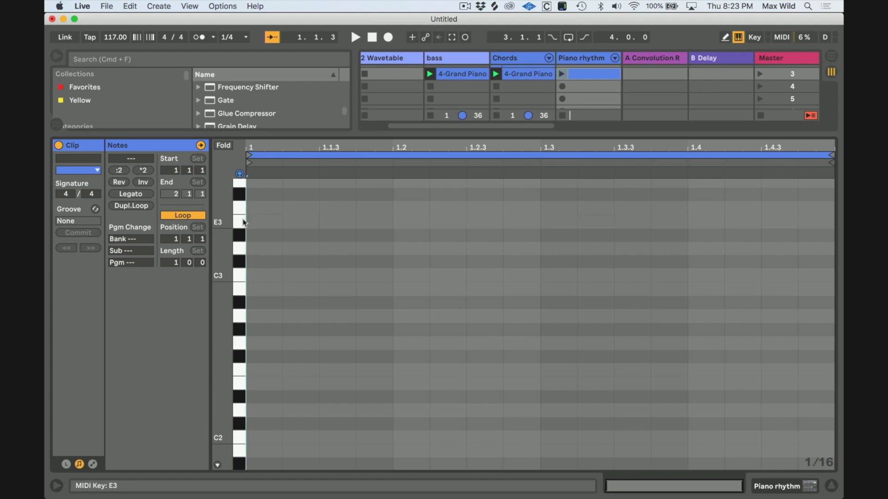
scroll(241, 231, up, 5)
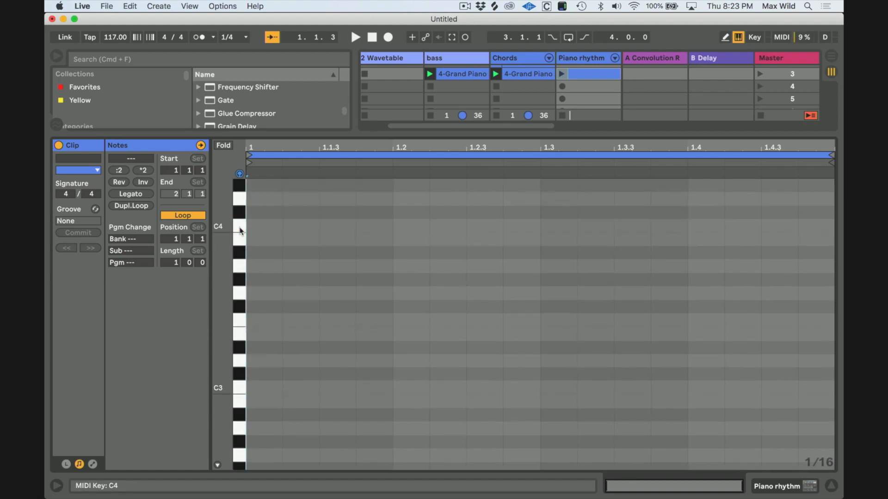
scroll(241, 229, up, 2)
click(241, 200)
click(241, 187)
scroll(241, 206, up, 3)
click(240, 253)
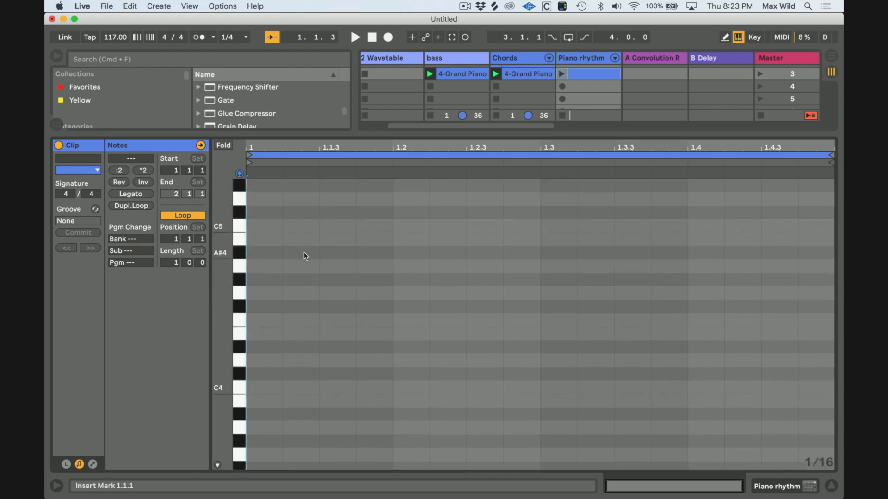
double_click(262, 254)
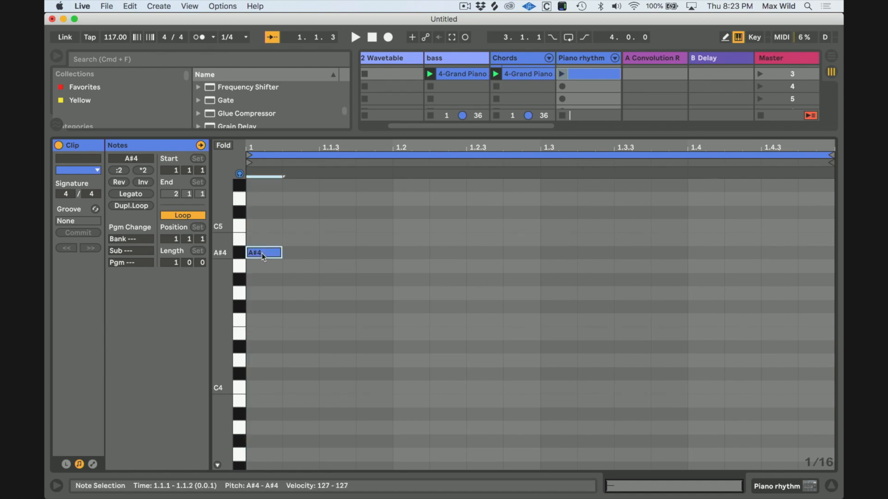
double_click(261, 361)
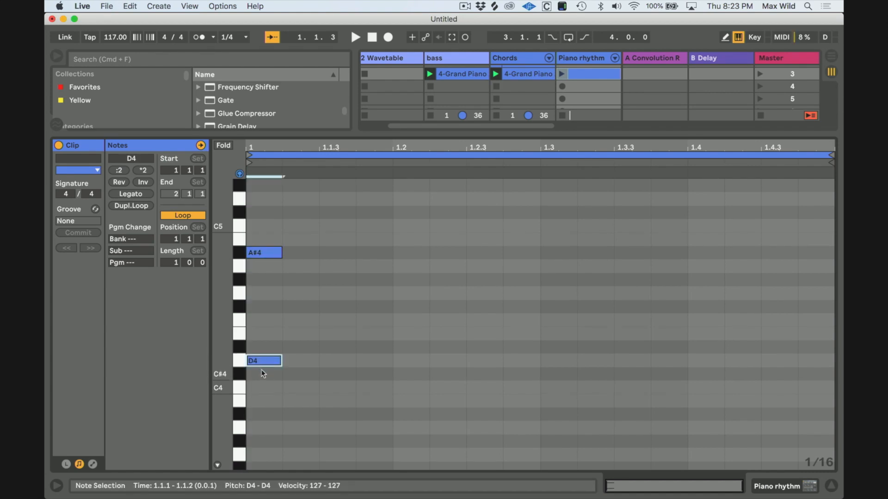
drag(261, 368, 262, 182)
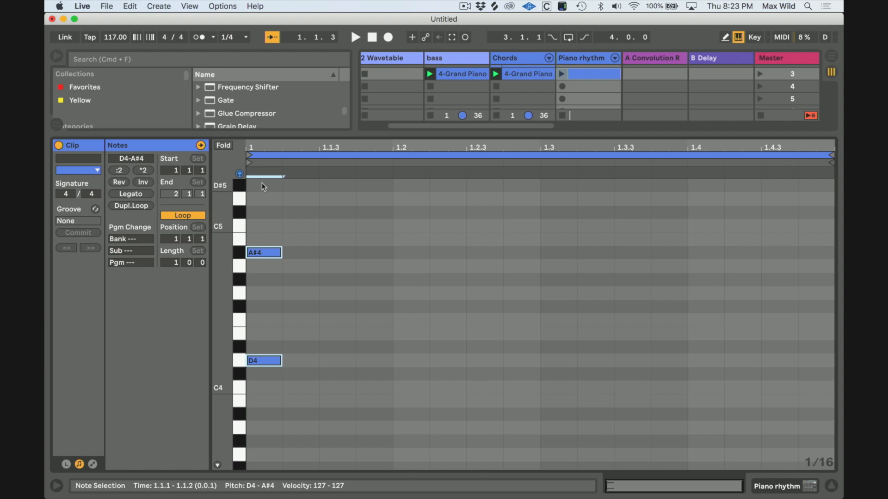
Step: Duplicate the A#4 and D4 pair to 1.1.4, 1.2.3 and 1.3.2, auditioning the rhythm with the other tracks
key(super+d)
key(Right)
key(Right)
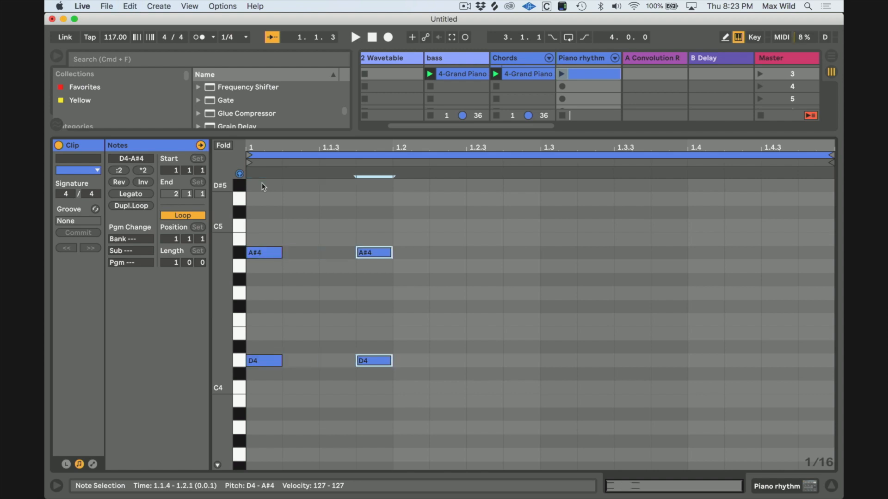
key(super+d)
key(Right)
key(Right)
key(Right)
key(Left)
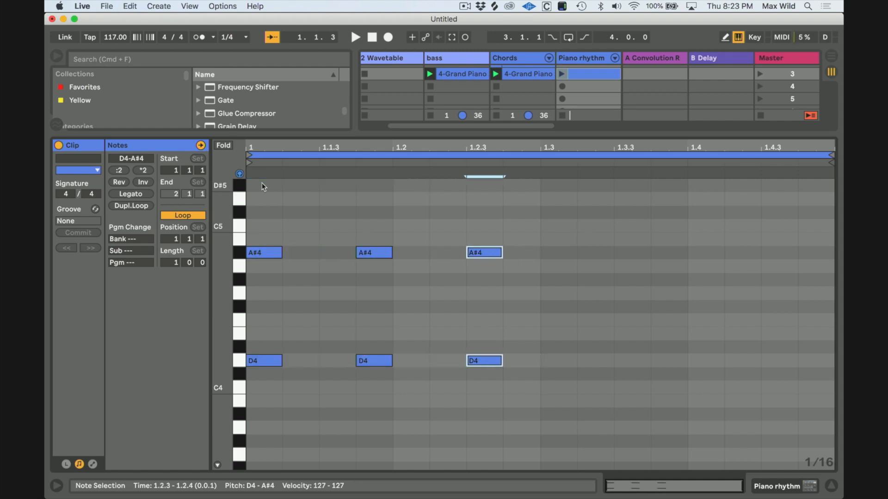
click(561, 75)
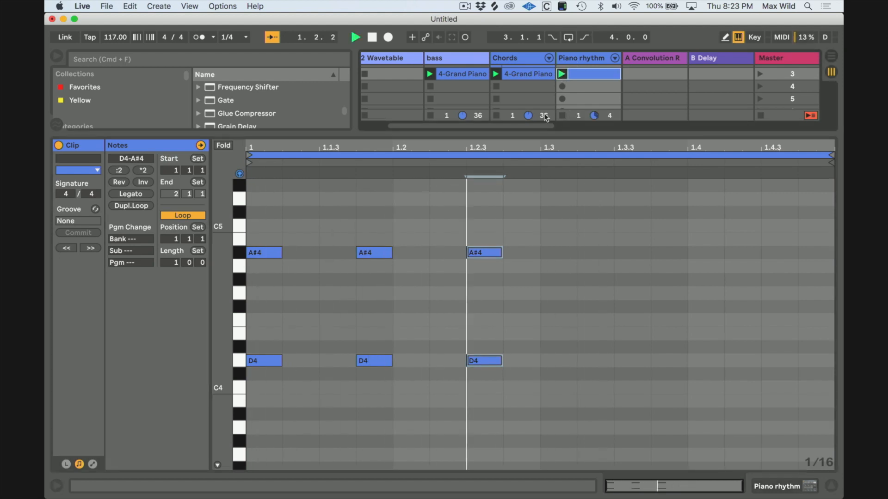
key(super+d)
key(Right)
key(Right)
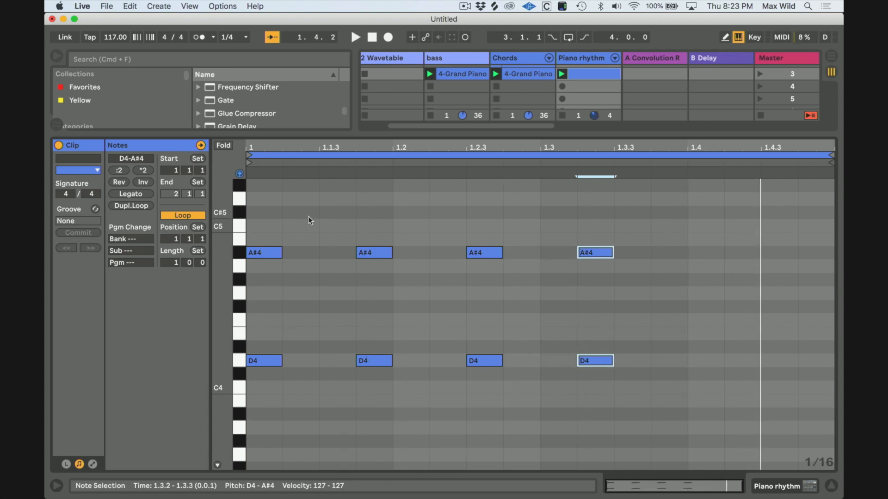
Step: Lengthen all the Piano rhythm notes to eighth notes and raise the track's send to the B Delay return
drag(261, 234, 724, 374)
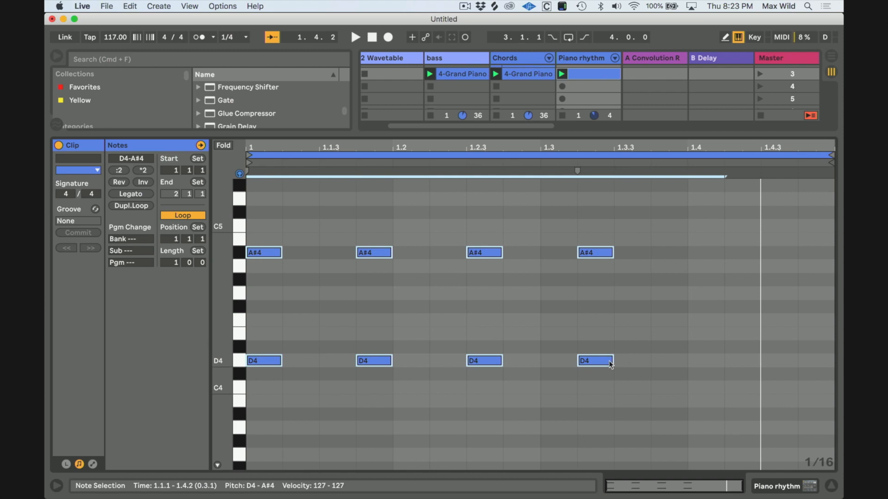
drag(630, 361, 648, 363)
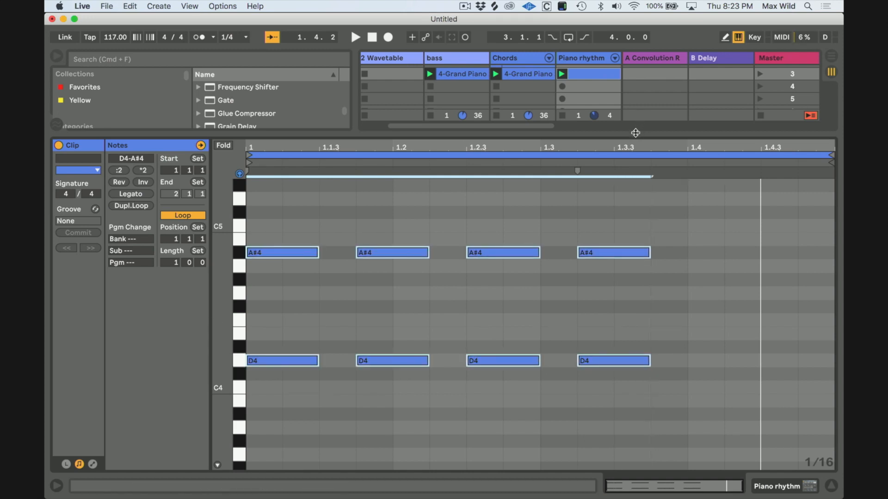
drag(635, 132, 619, 278)
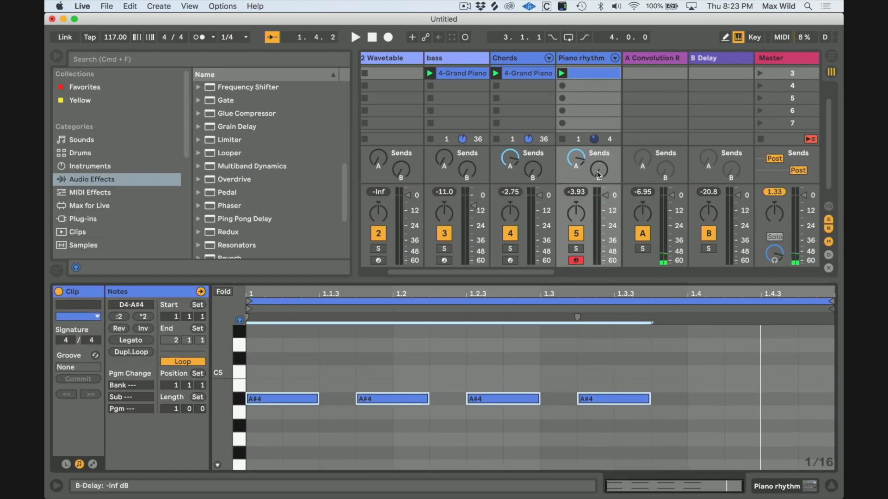
drag(598, 174, 598, 152)
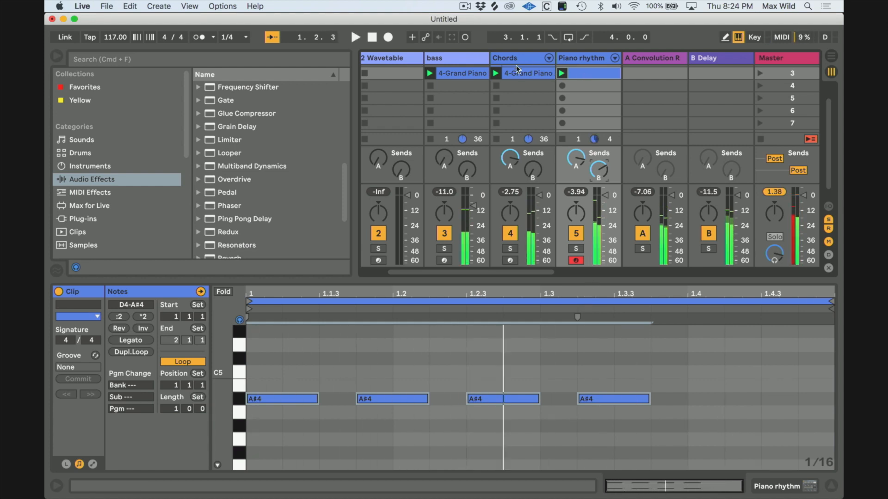
Step: Select all seven tracks and lower their volumes together, bringing Mel 2 to -14.0 dB, checking the level in playback
scroll(516, 65, left, 1)
scroll(516, 65, up, 1)
click(57, 57)
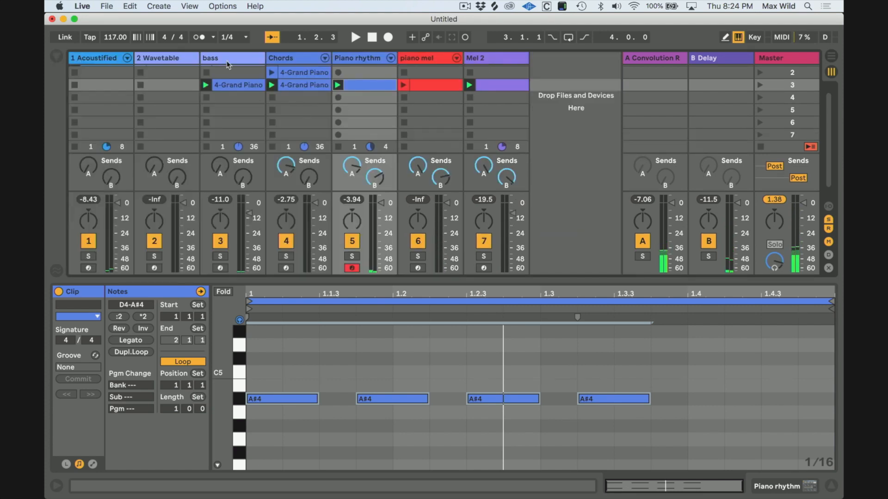
click(101, 58)
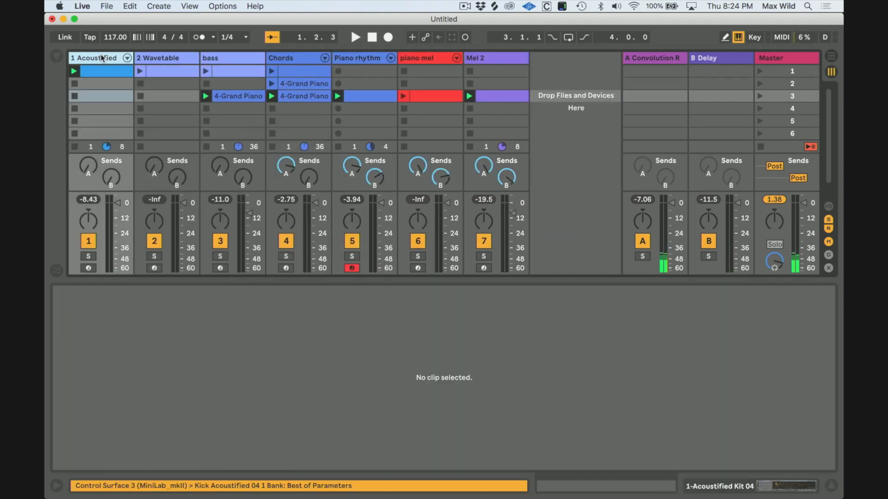
shift+click(493, 59)
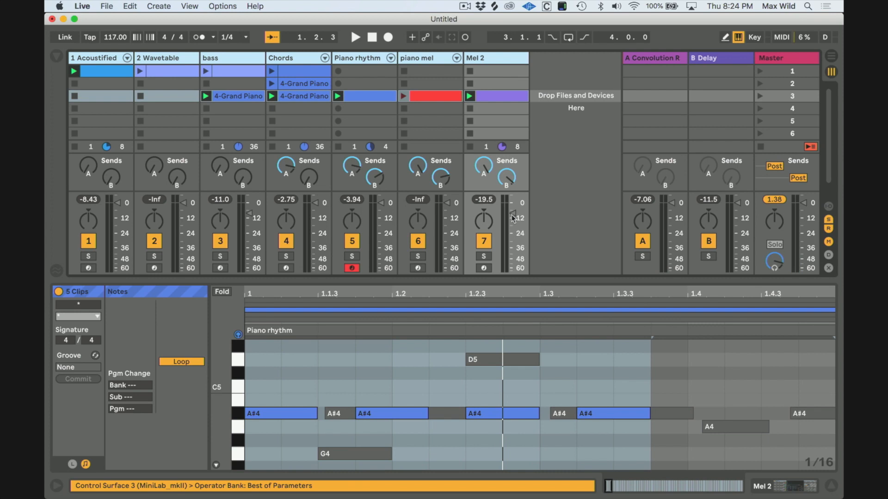
click(512, 217)
key(space)
key(space)
drag(512, 231, 512, 228)
key(space)
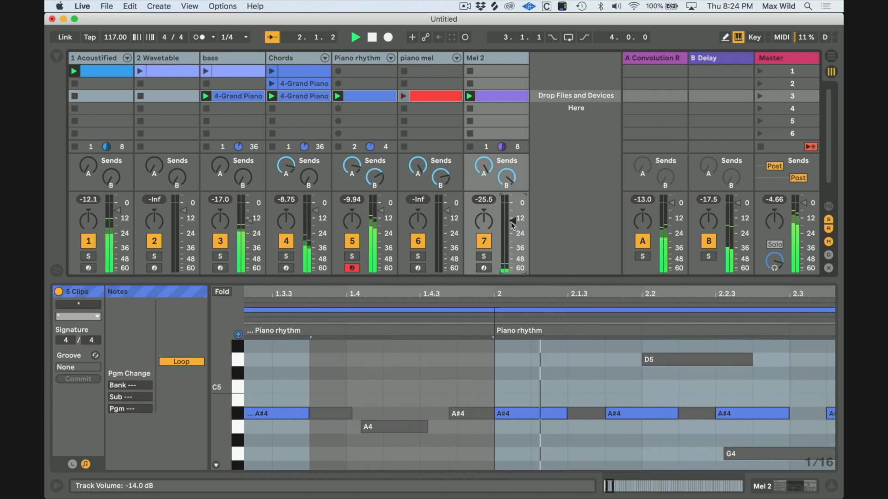
Step: Play the full mix and review the note clips of the Mel 2, piano mel and Piano rhythm tracks
key(space)
drag(524, 282, 519, 242)
key(space)
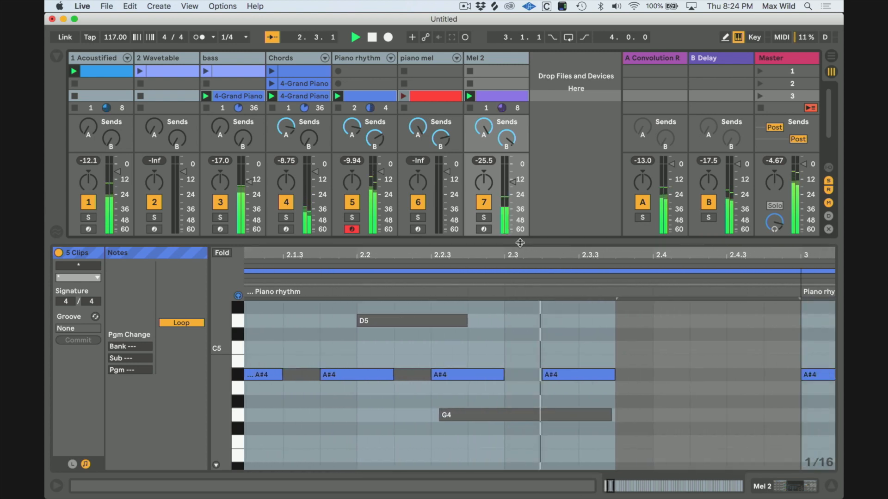
key(space)
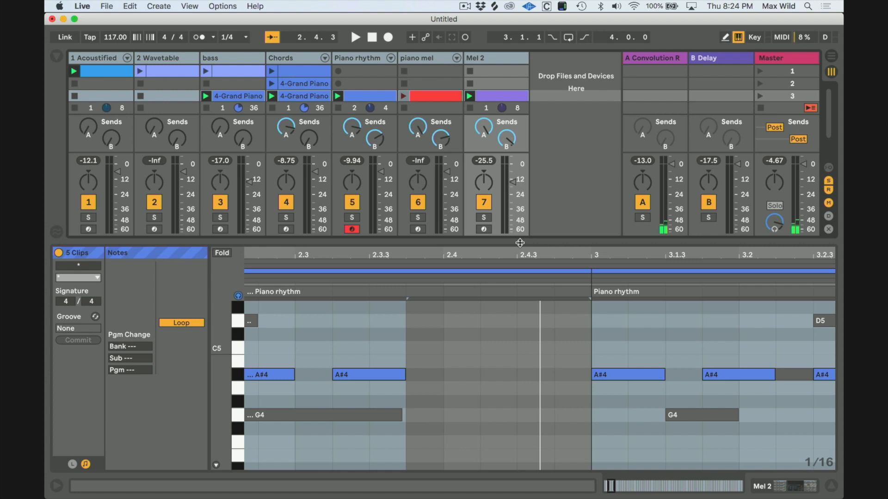
drag(520, 238, 527, 143)
key(space)
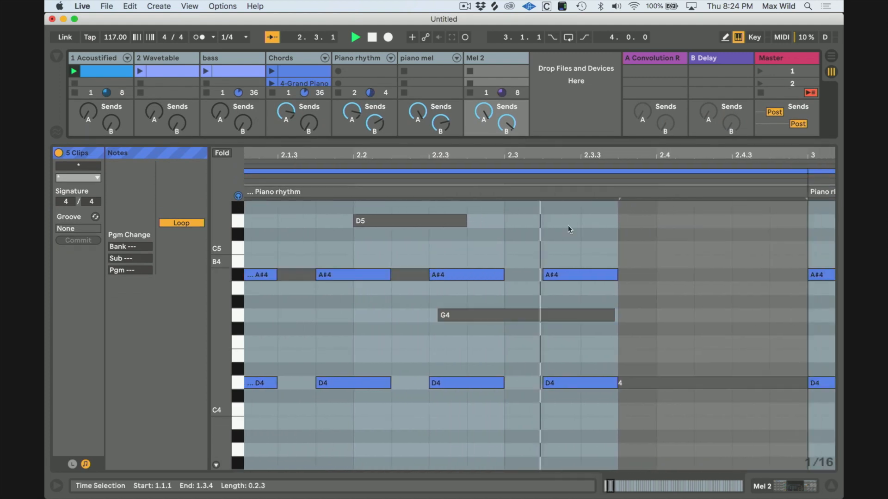
key(space)
click(576, 223)
scroll(547, 242, left, 10)
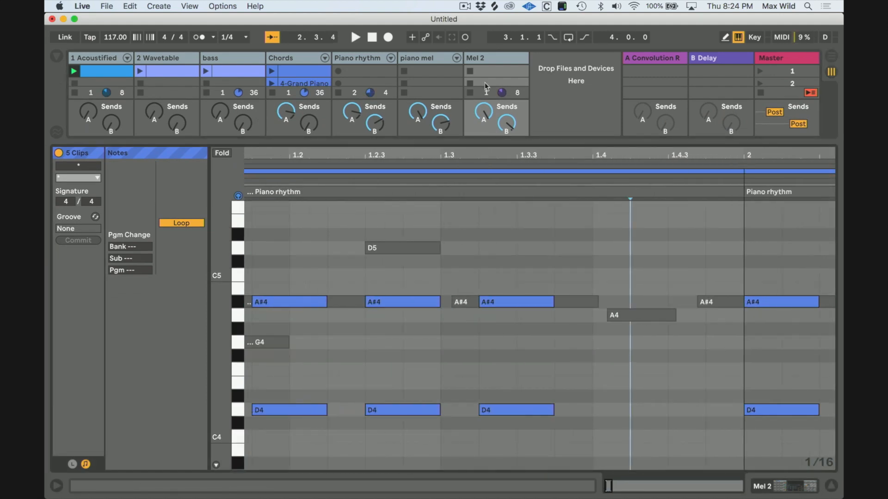
click(484, 62)
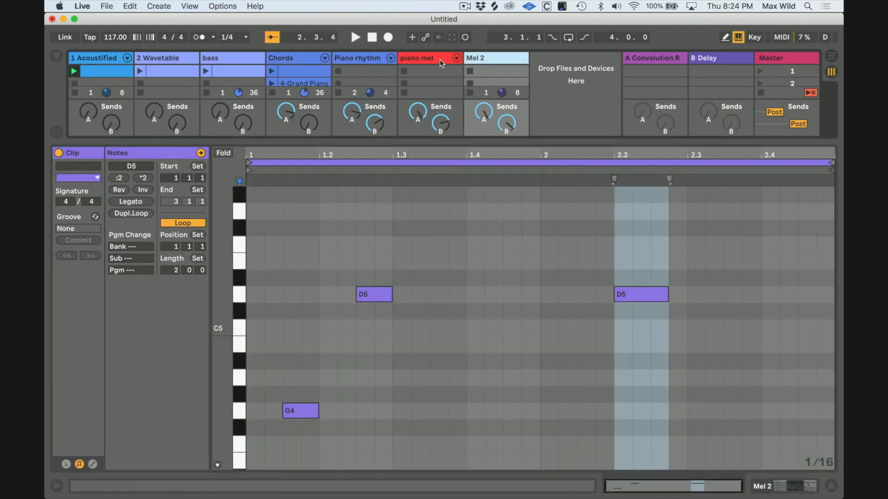
key(space)
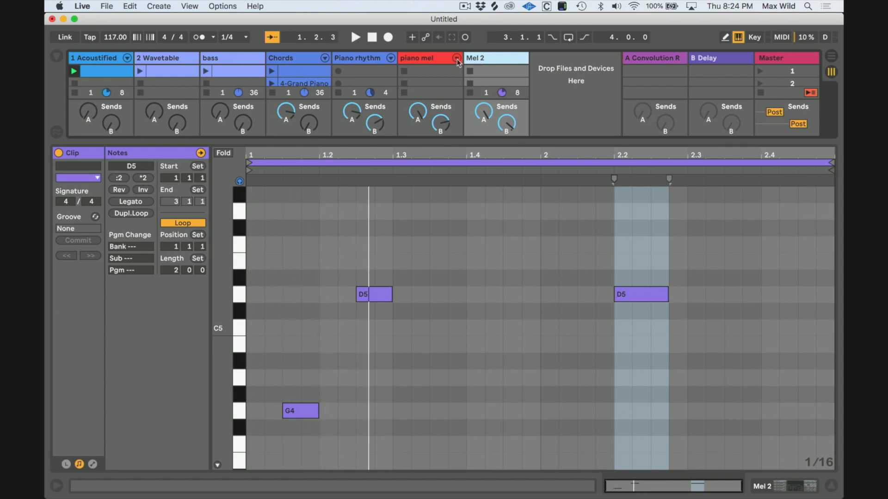
click(416, 59)
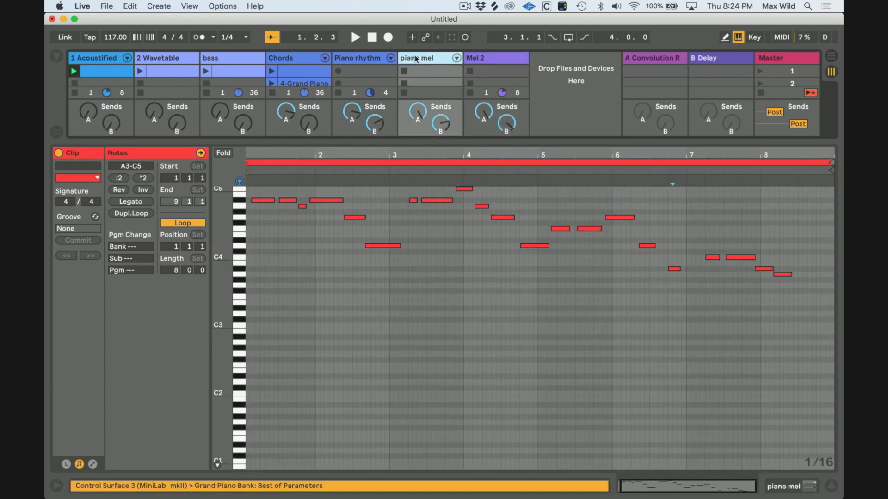
click(379, 60)
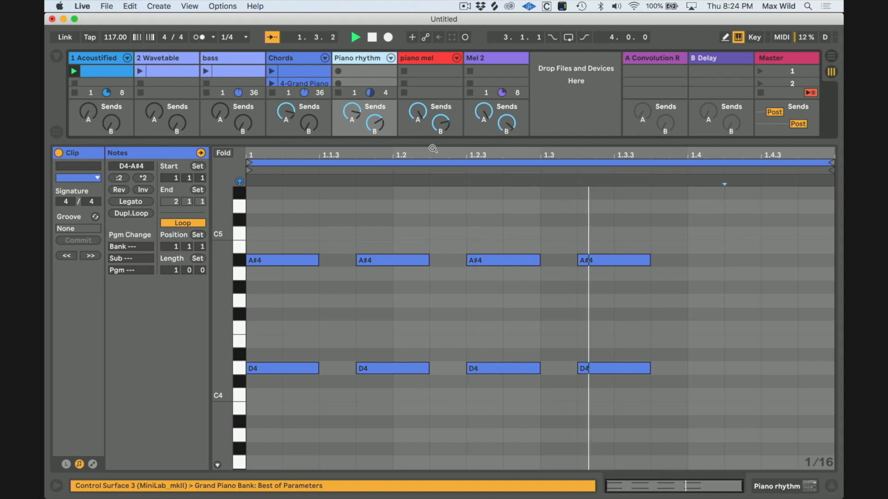
drag(434, 145, 439, 111)
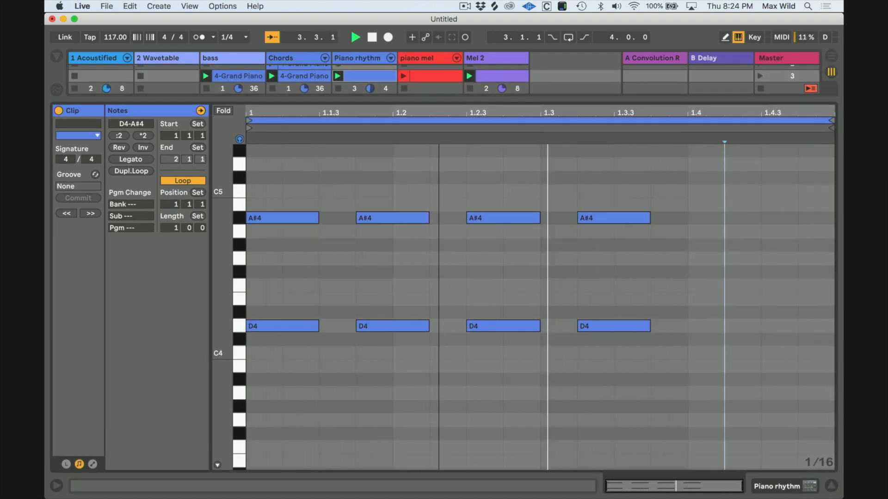
Step: Duplicate the Piano rhythm loop to four bars and lower the A#4 notes in bars 3 and 4 to A4
drag(226, 255, 189, 255)
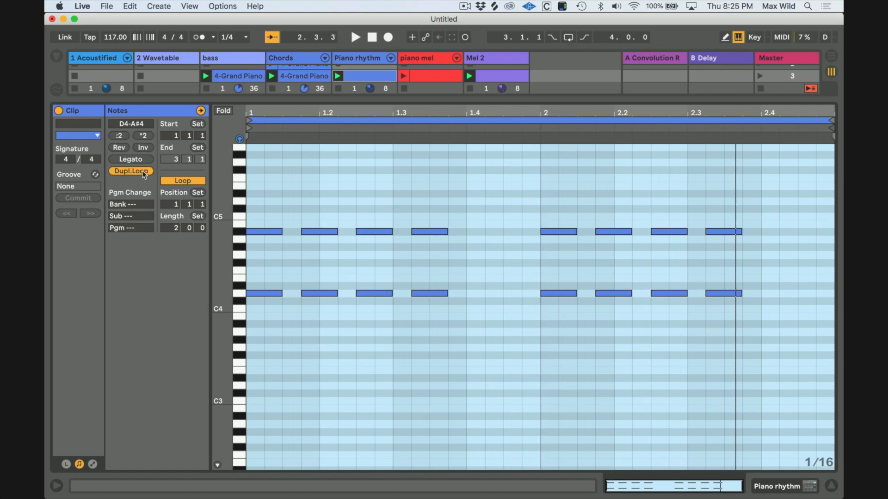
click(145, 172)
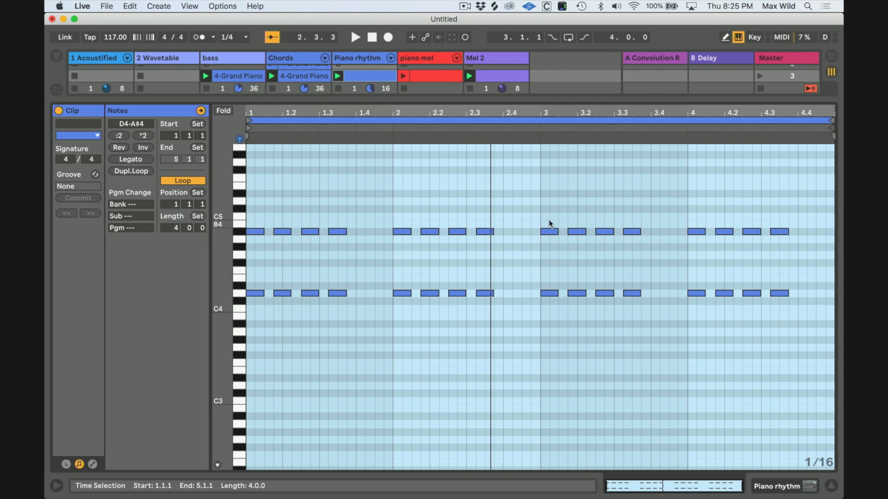
drag(550, 224, 757, 246)
drag(551, 206, 801, 248)
key(Down)
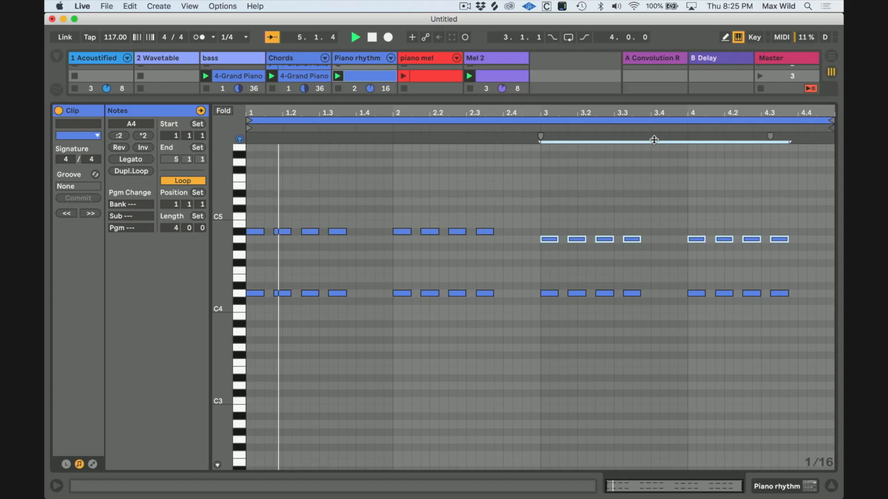
Step: Listen to the mix, duplicate the Piano rhythm loop to eight bars and raise the A4 notes in bar 8 to A#4
drag(632, 100, 632, 264)
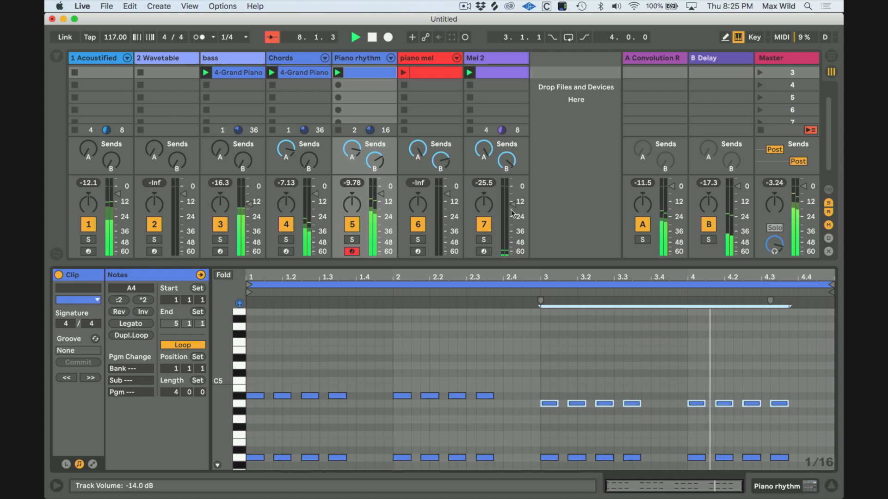
drag(572, 262, 572, 95)
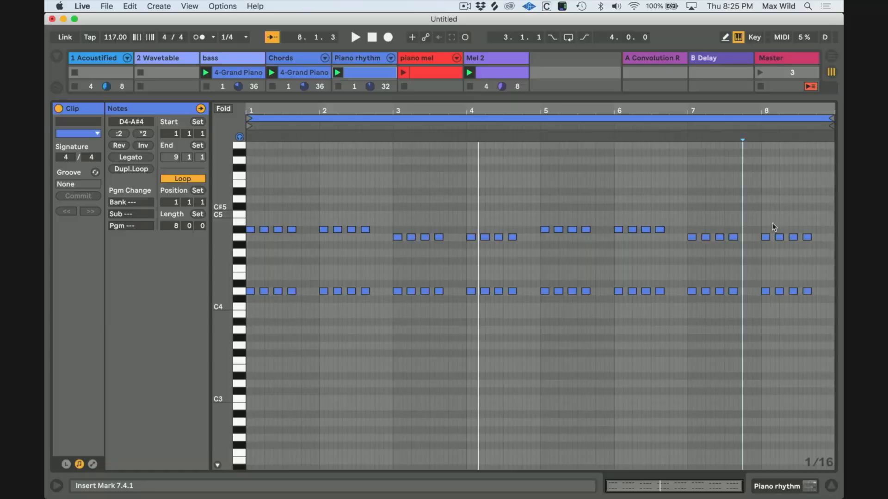
drag(745, 210, 818, 259)
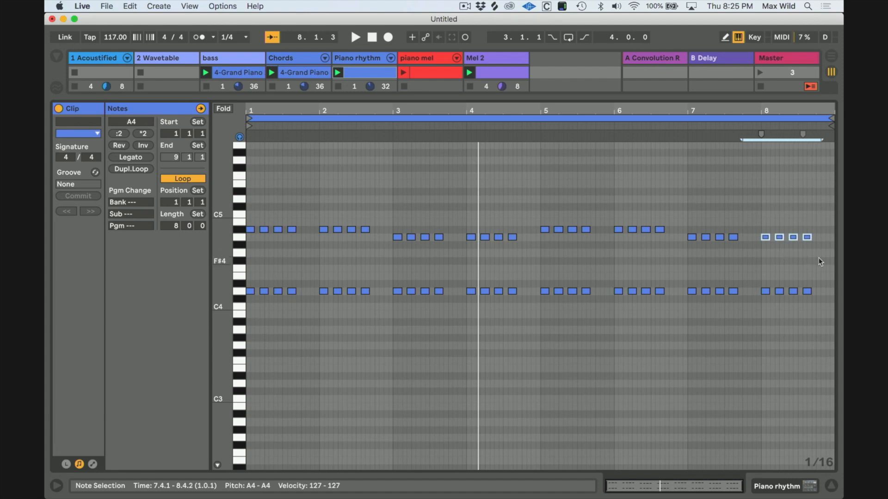
key(Up)
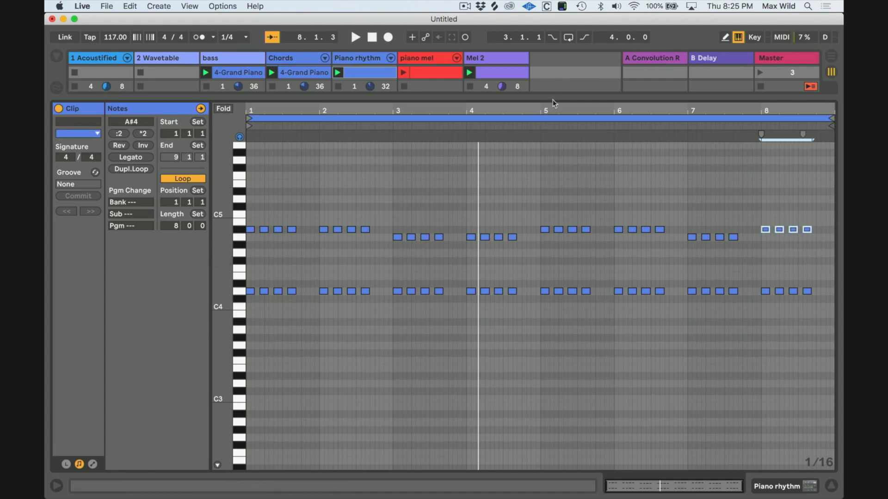
drag(551, 112, 512, 279)
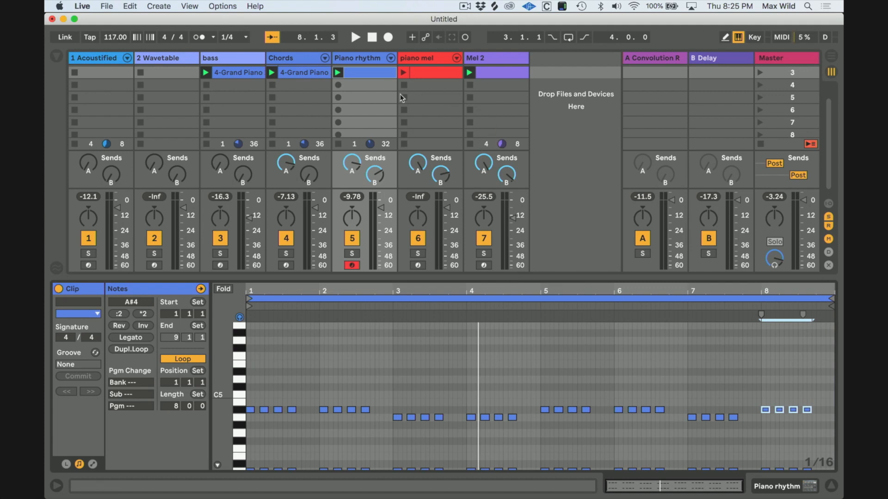
Step: Play the mix, lower the Piano rhythm volume and set the Mel 2 volume to -12.0 dB
key(space)
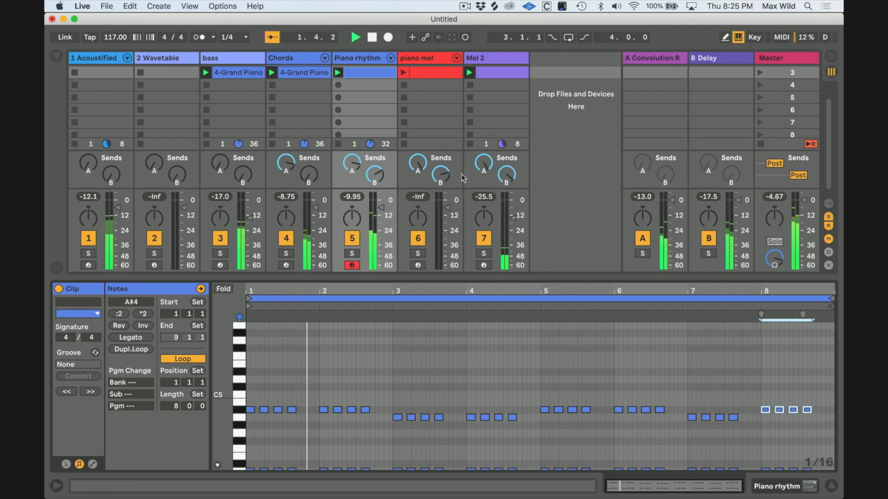
drag(380, 207, 380, 215)
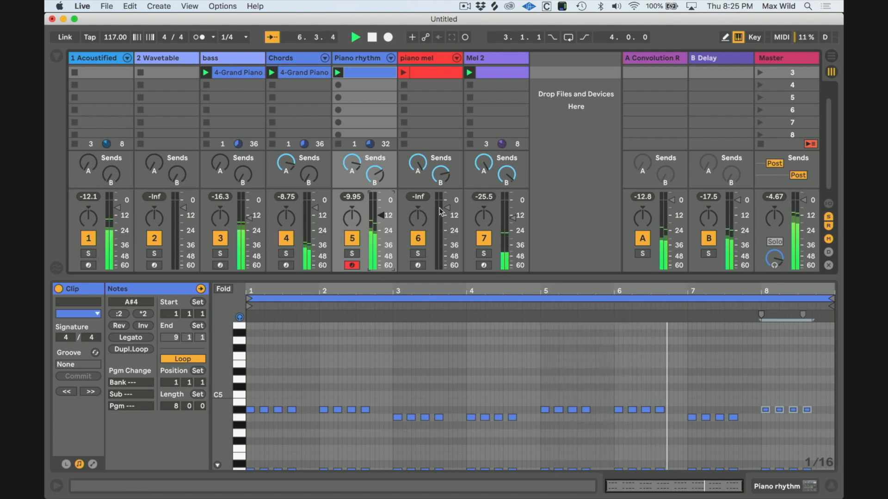
drag(512, 217, 512, 215)
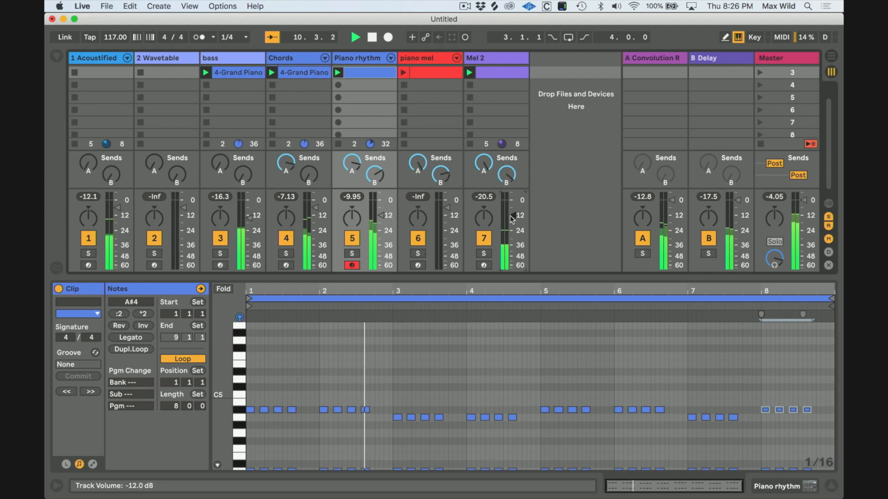
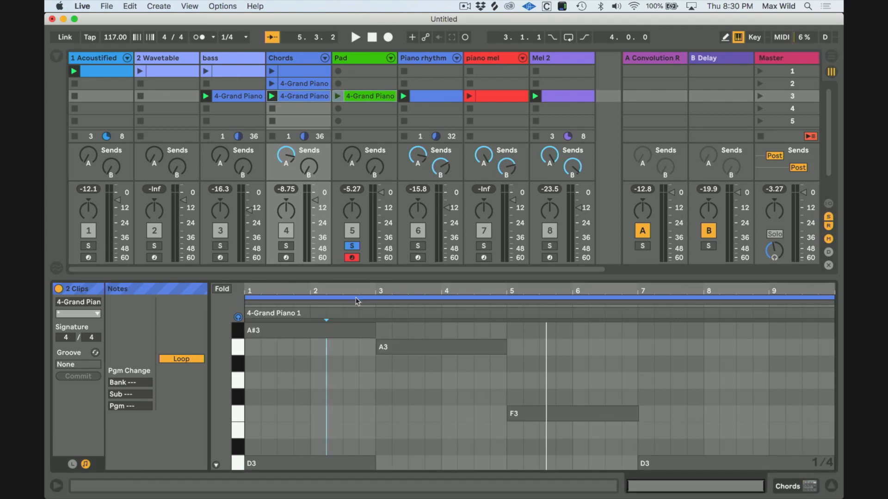
Step: Compare the notes of the Chords and Pad clips by switching between them in the two-clip note editor
scroll(355, 345, down, 5)
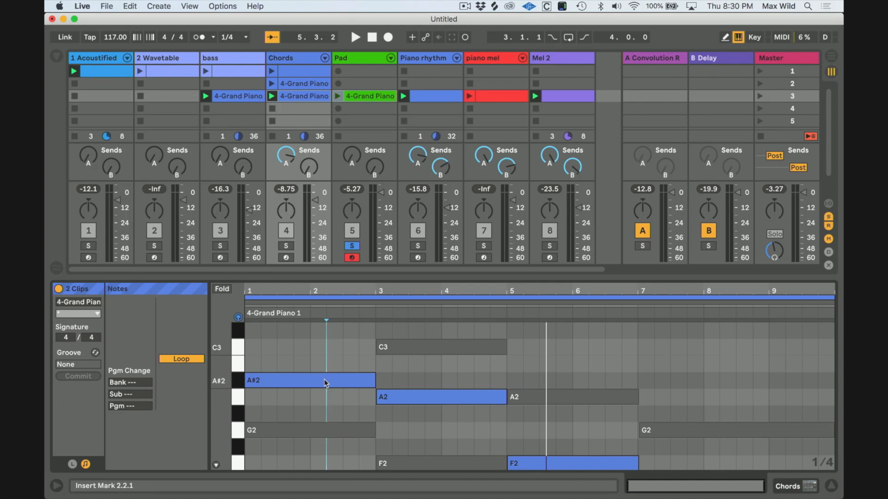
click(317, 431)
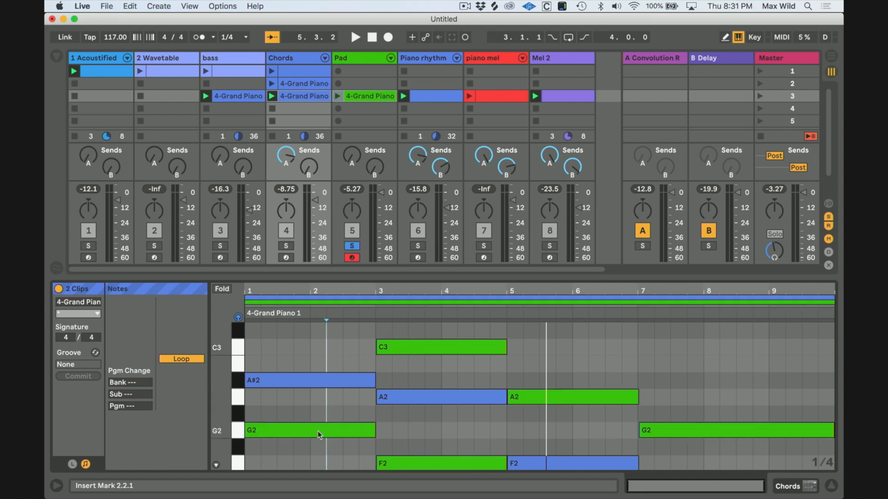
click(321, 378)
click(316, 428)
click(326, 379)
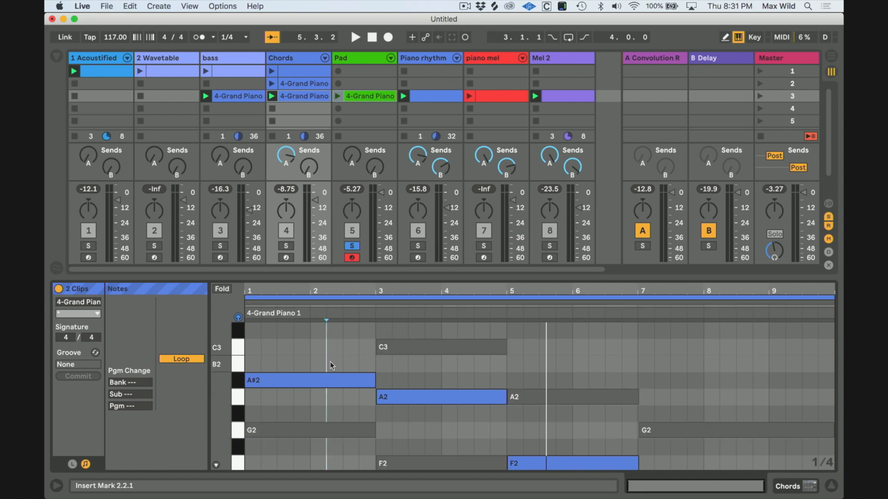
Step: Listen briefly to the Piano rhythm track soloed and undo the Pad clip's green colouring
click(418, 246)
key(space)
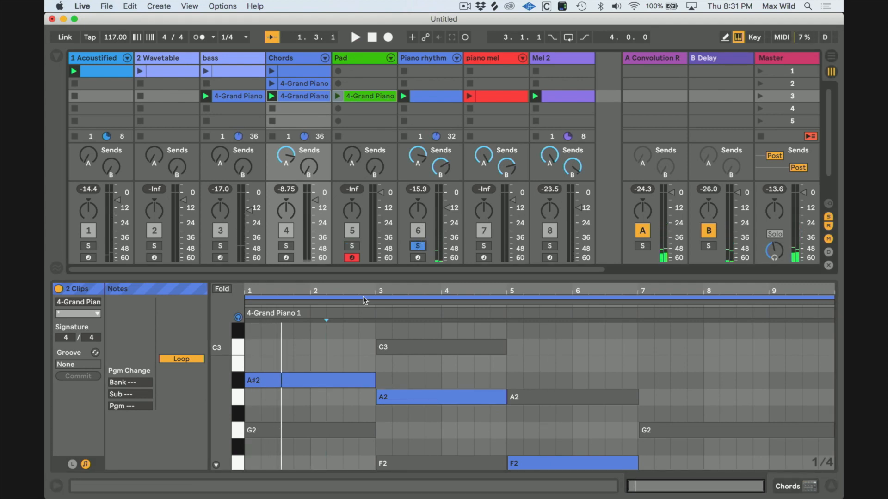
click(390, 235)
key(super+z)
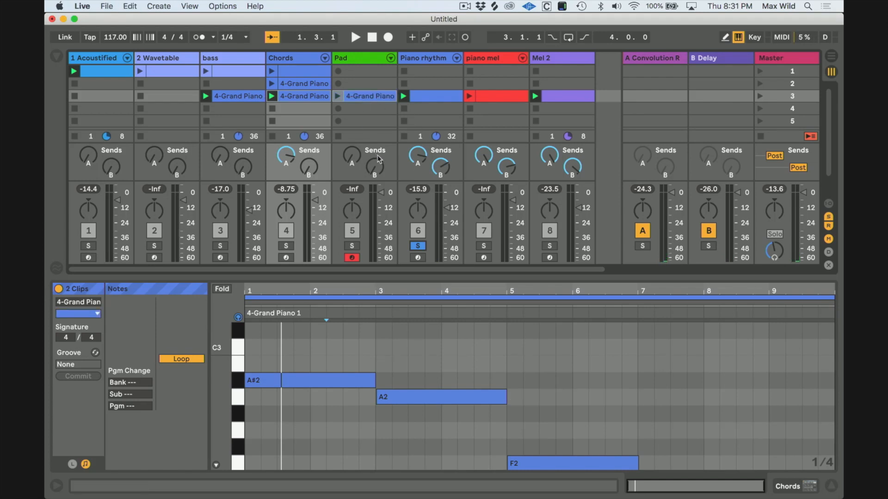
Step: Solo the Pad track and launch its 4-Grand Piano clip
key(space)
click(357, 247)
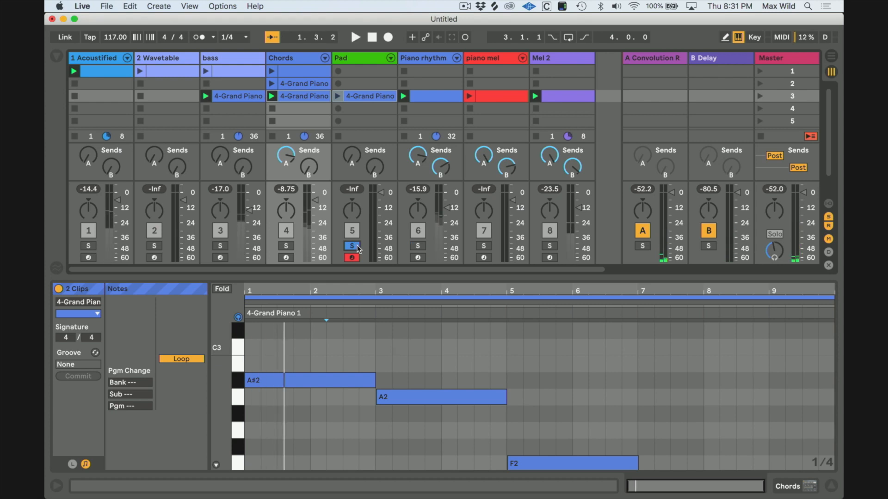
click(337, 96)
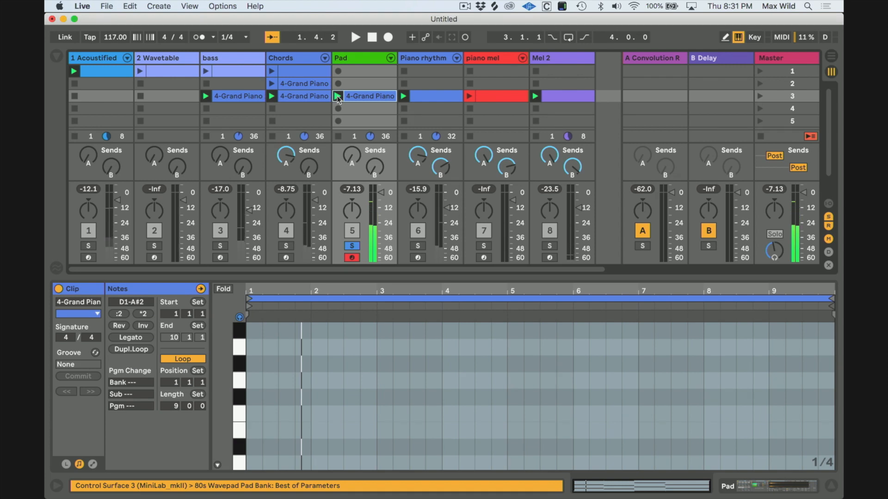
Step: Audition the Pad together with the soloed Chords, return to the full mix and set the Pad's reverb send to about -11 dB
click(287, 246)
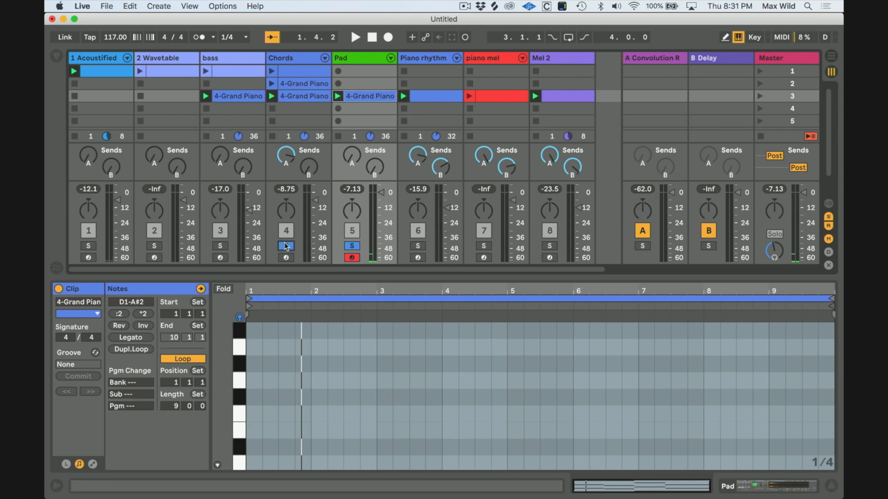
key(space)
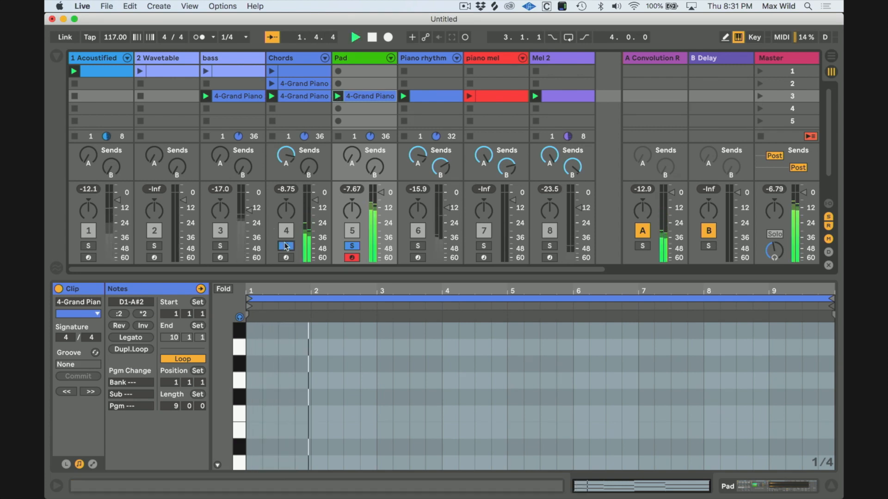
click(352, 246)
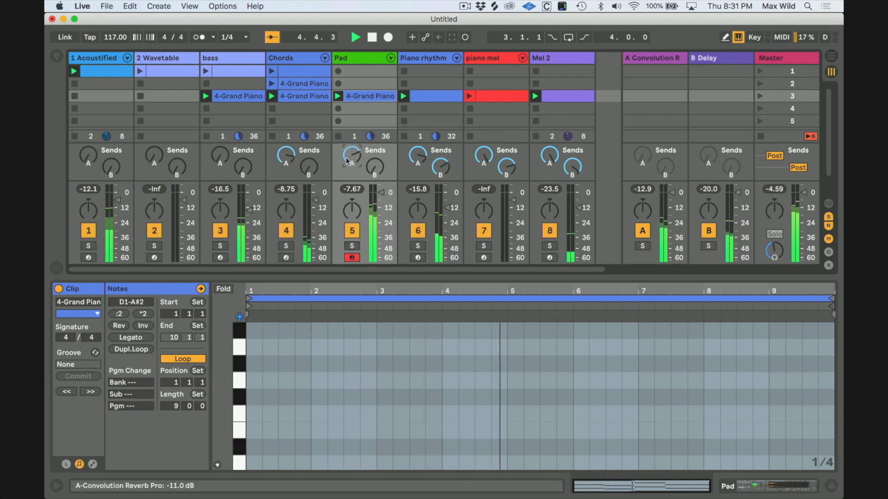
key(space)
Step: Select all notes in the Pad clip and place a copy two octaves higher, spanning D3 to A#4
drag(372, 275, 386, 24)
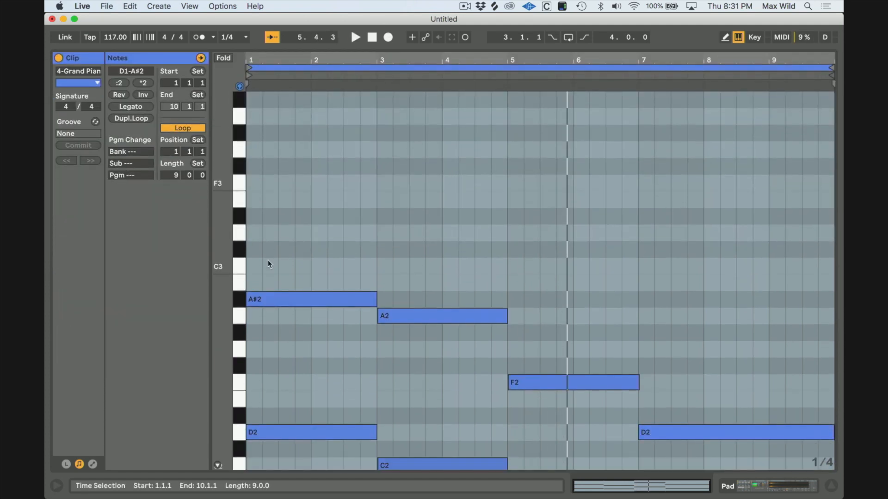
scroll(305, 279, down, 5)
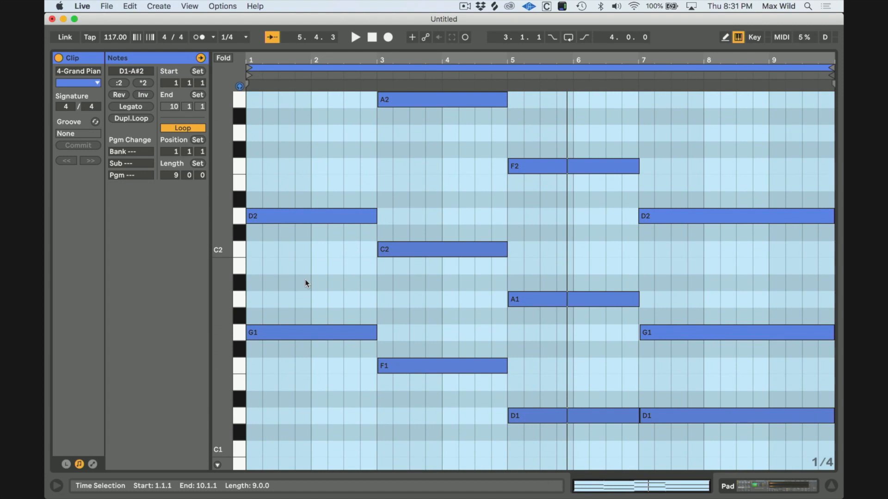
scroll(305, 279, up, 2)
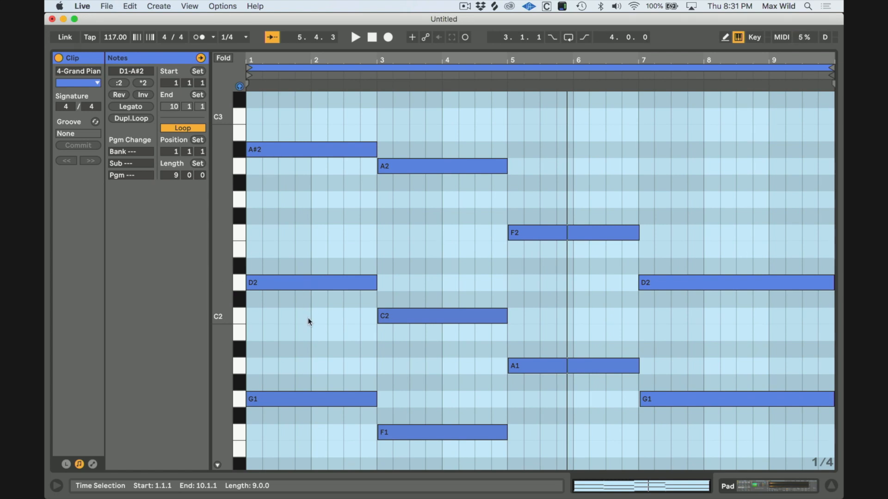
drag(221, 257, 284, 285)
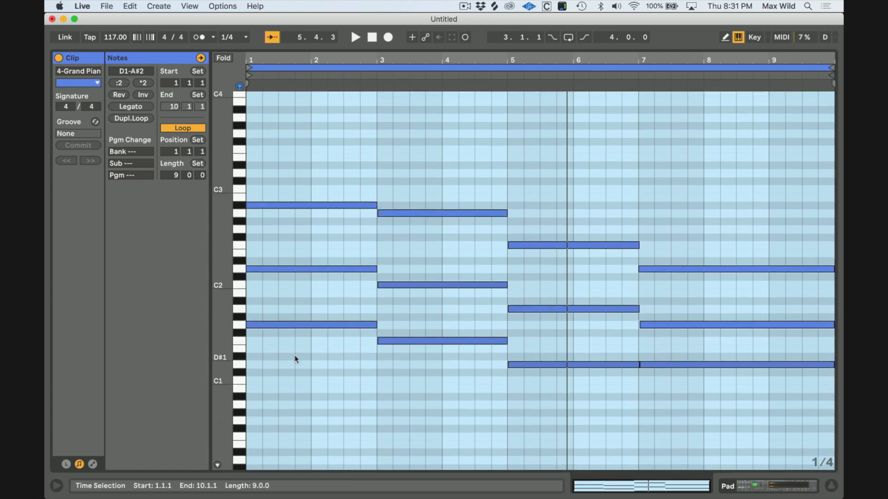
drag(263, 174, 788, 432)
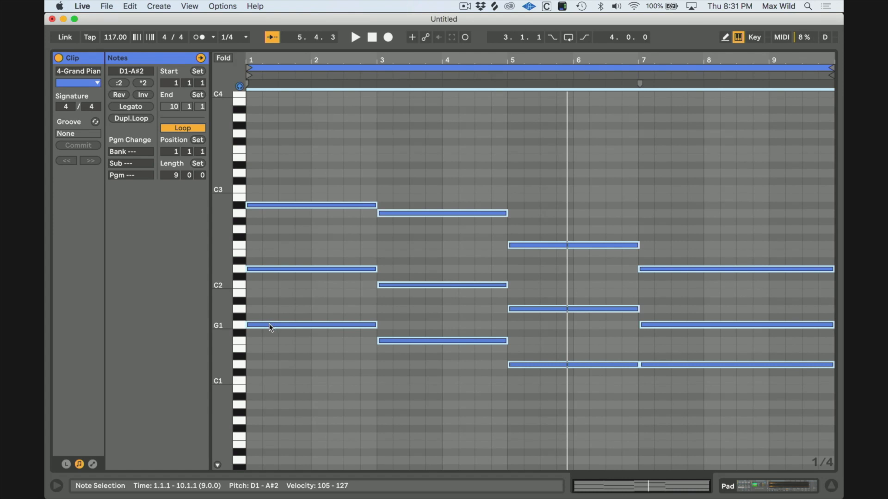
drag(224, 322, 263, 122)
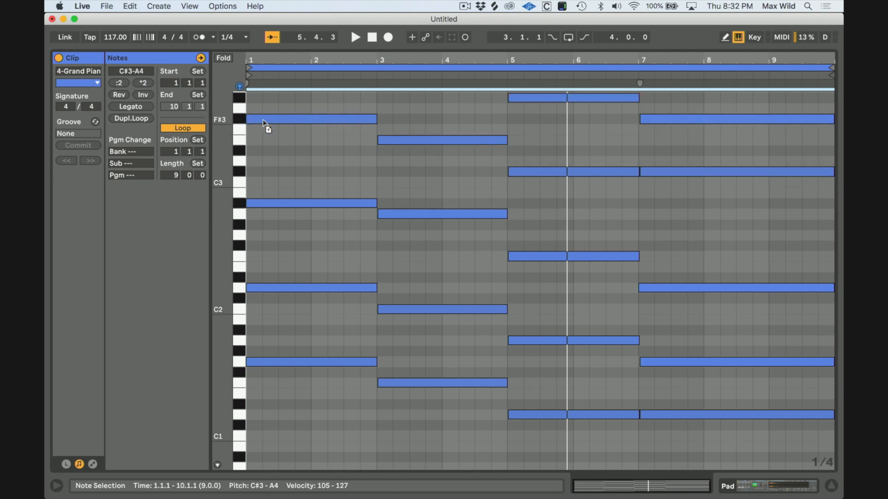
drag(263, 111, 262, 110)
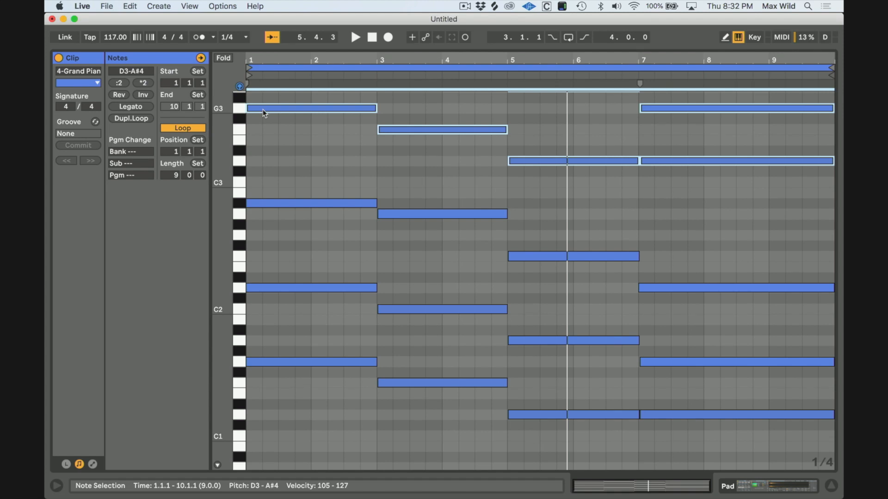
Step: Play the mix with the thickened chords, set the Pad track volume to about -6.4 dB and check it soloed and in context
key(space)
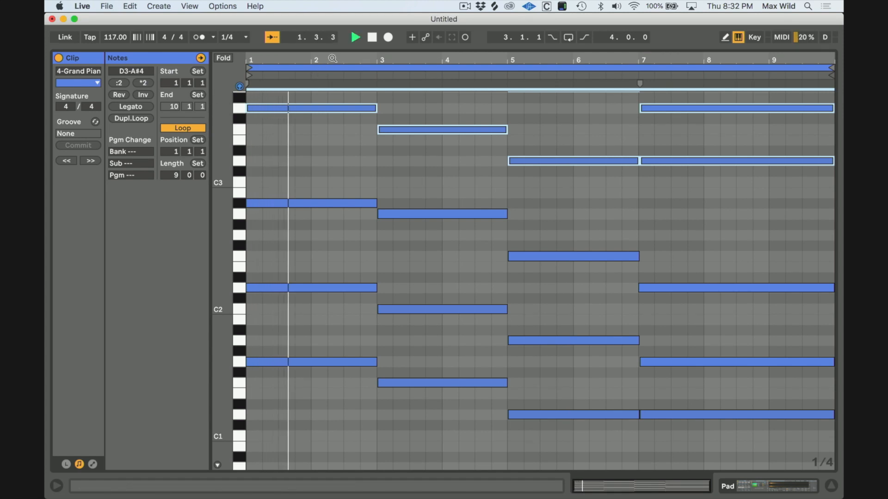
drag(332, 55, 320, 189)
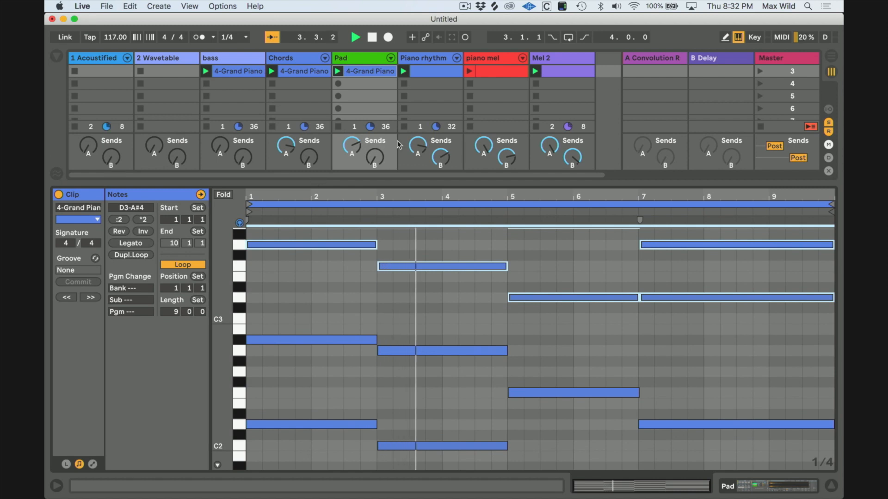
scroll(415, 101, up, 2)
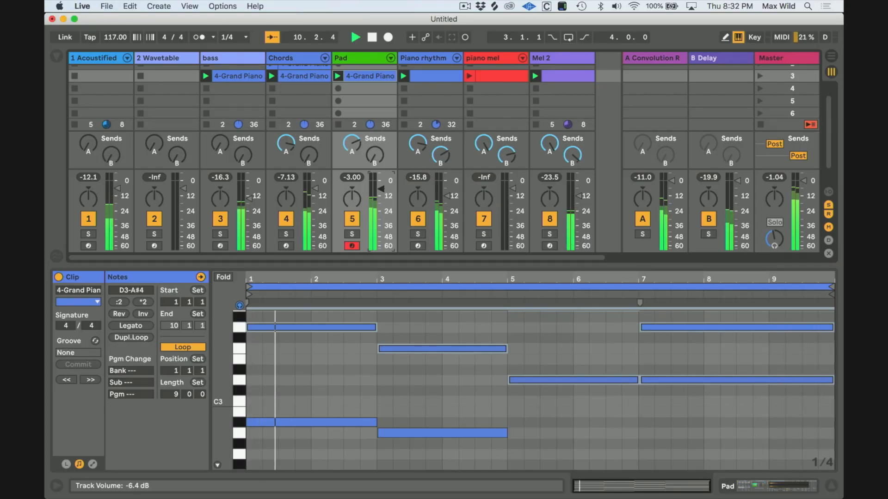
click(352, 235)
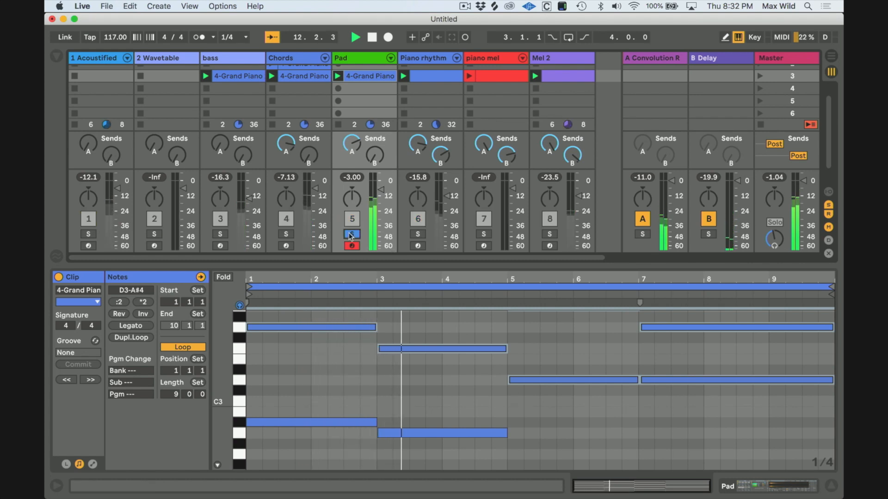
click(352, 234)
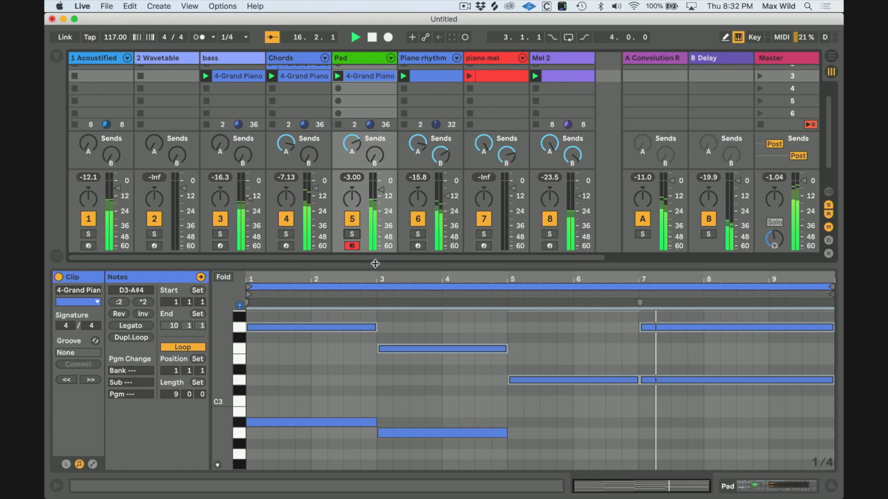
key(XF86AudioRaiseVolume)
key(XF86AudioRaiseVolume)
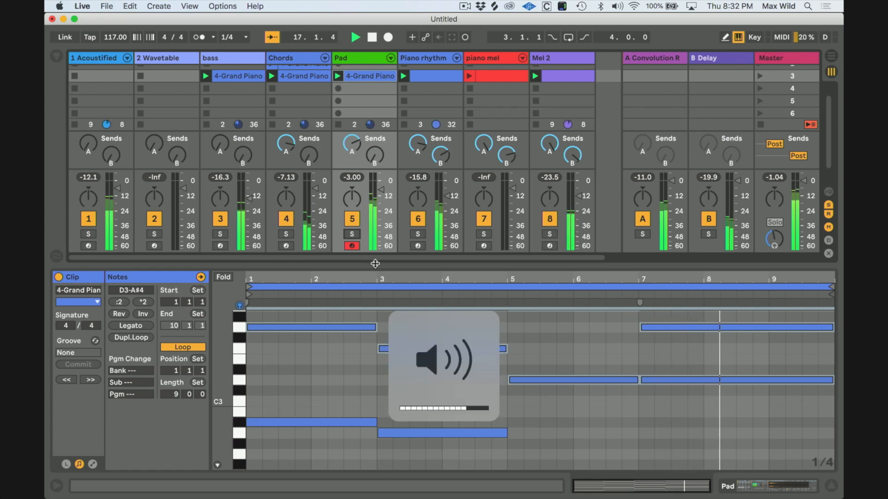
key(XF86AudioRaiseVolume)
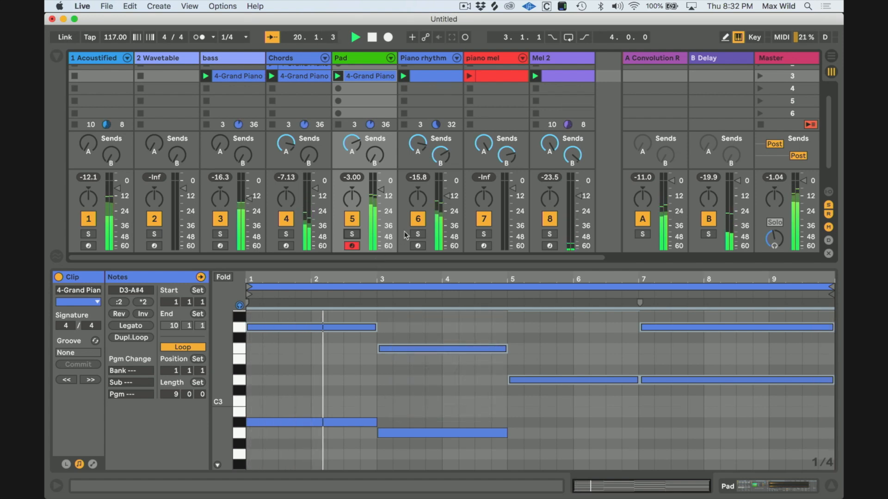
Step: Add a MIDI track after Piano rhythm and browse the Instruments and Sounds categories for its sound
drag(423, 266, 408, 250)
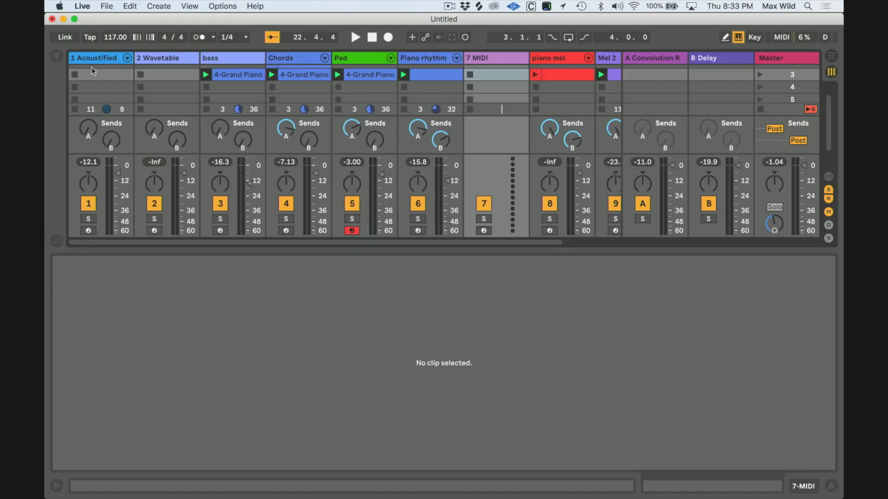
click(57, 57)
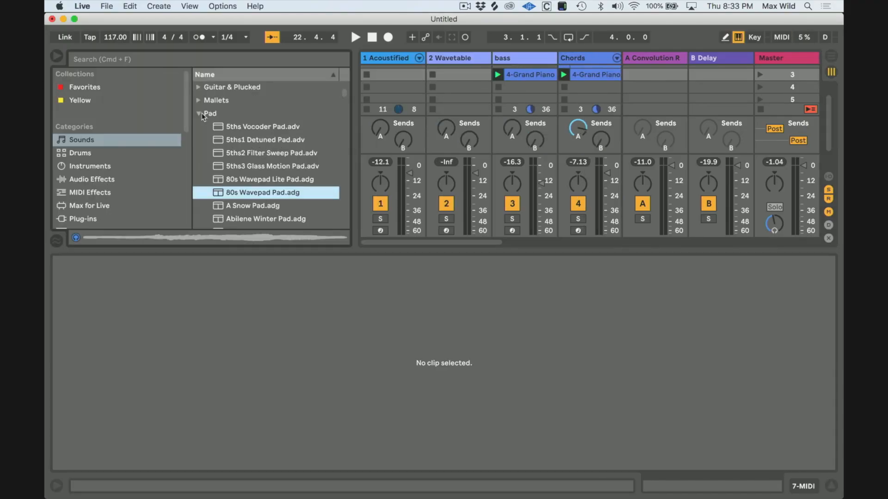
click(98, 167)
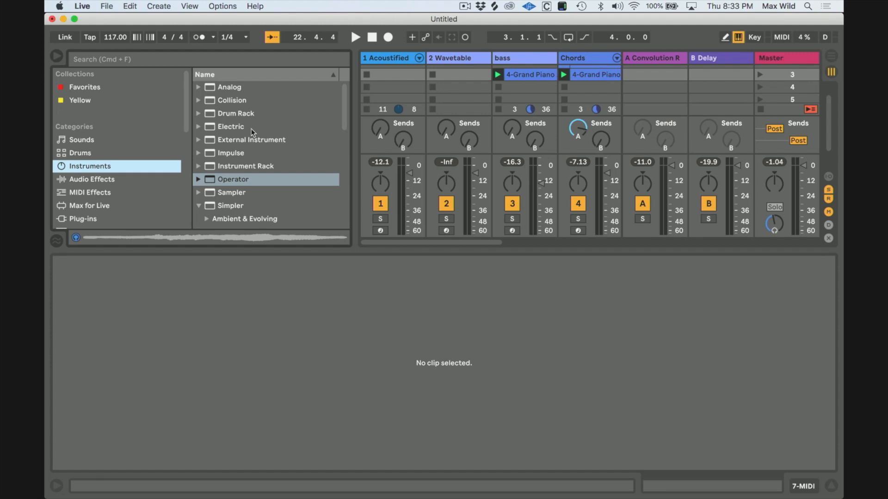
scroll(251, 129, down, 1)
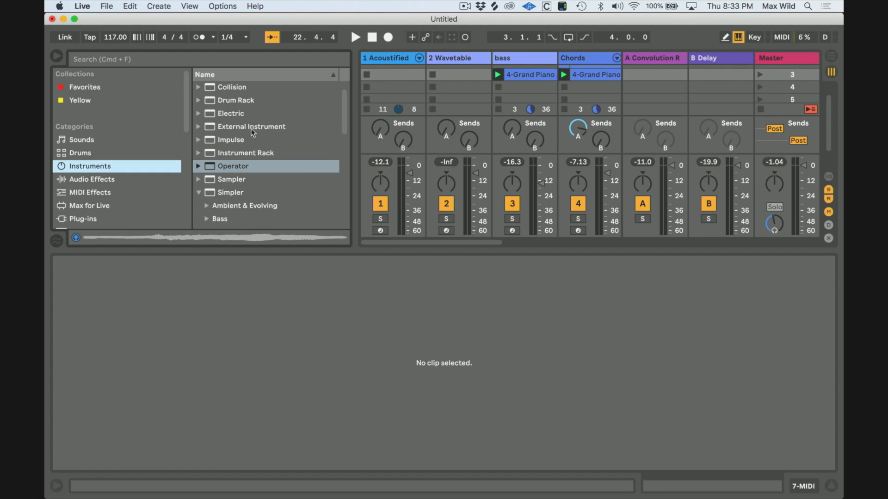
scroll(251, 129, up, 1)
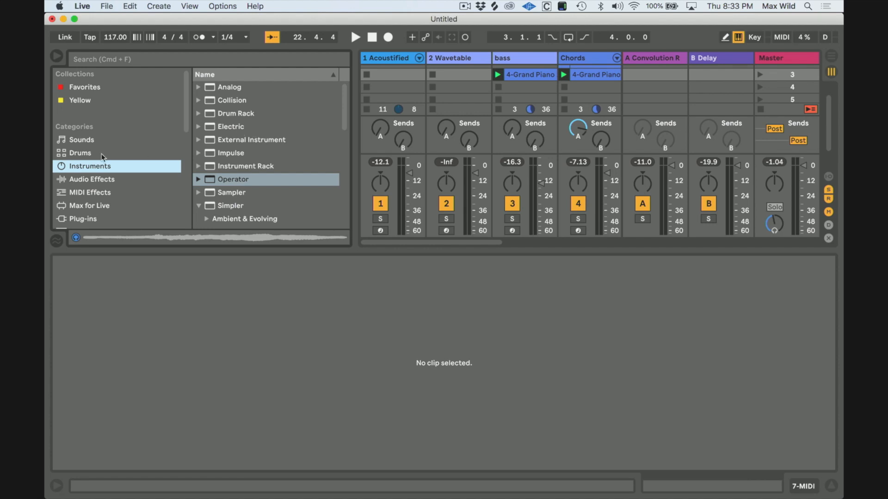
click(77, 141)
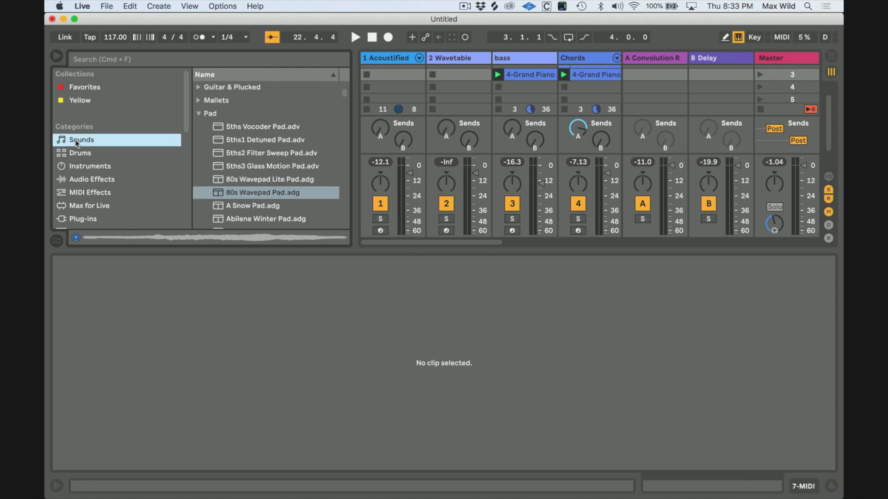
Step: Audition the Strings presets in the sound library, including Strings4 Pizz, Strings5 Quartet, Strings2 Cello and Strings1 Violin
click(198, 115)
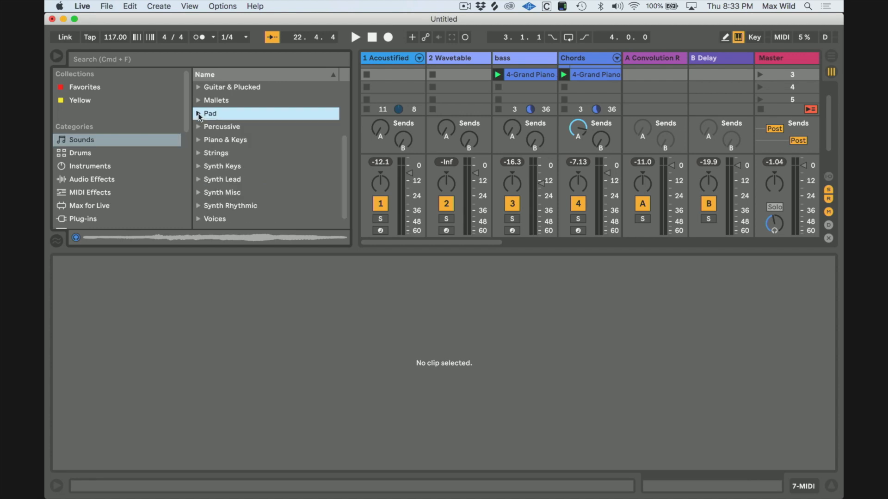
click(198, 153)
click(244, 179)
scroll(244, 179, down, 5)
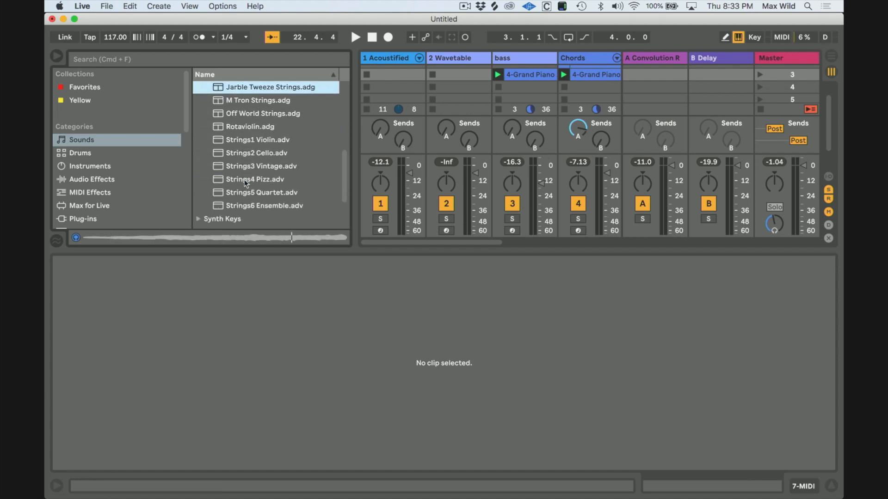
click(258, 181)
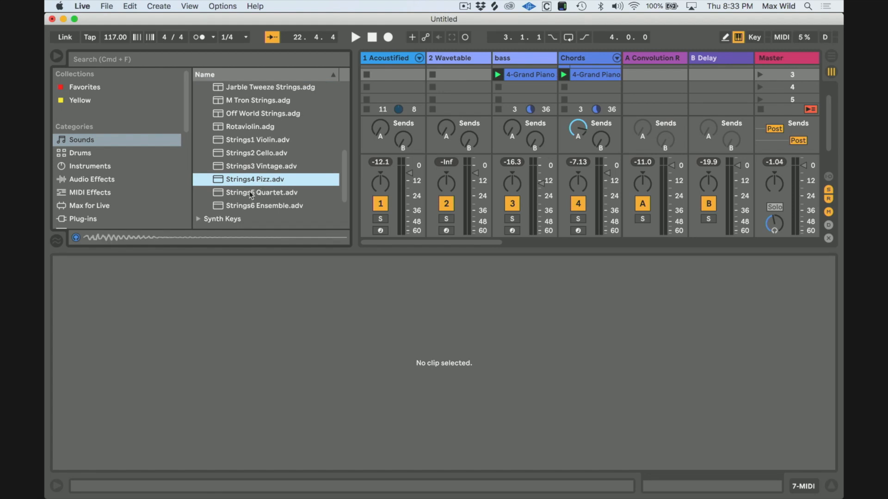
click(250, 193)
click(250, 157)
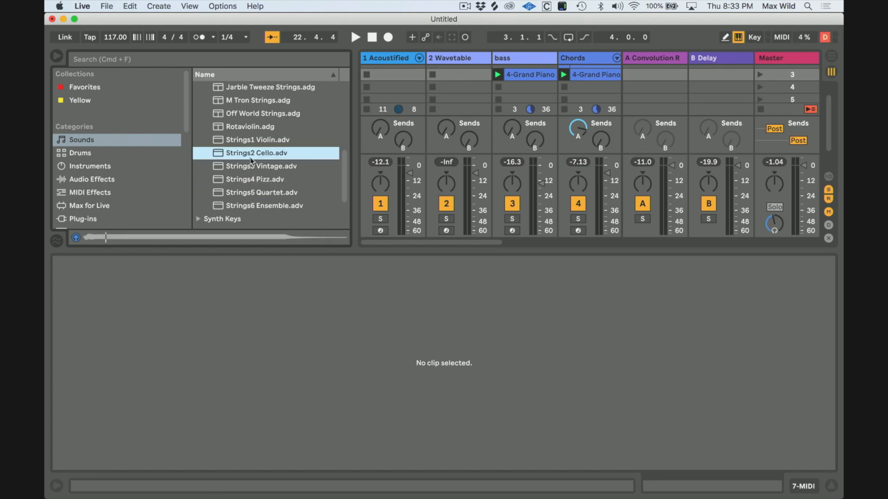
click(253, 140)
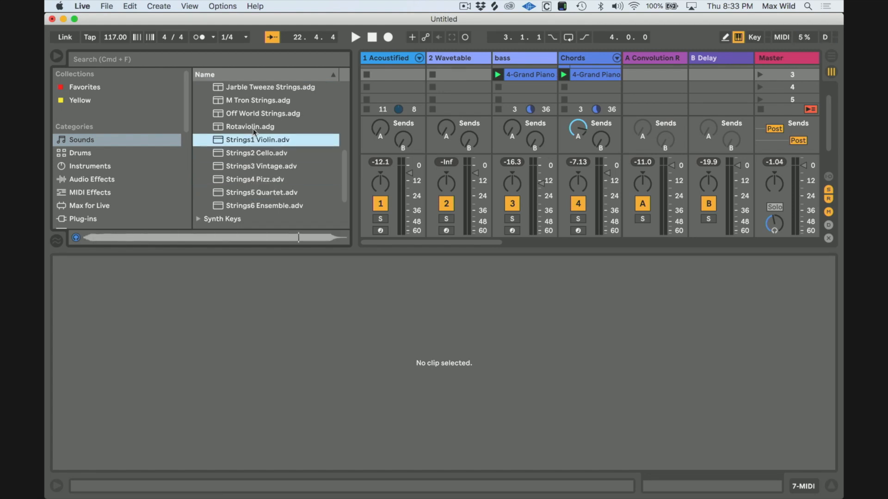
click(255, 156)
click(254, 140)
Step: Load the Strings1 Violin preset onto the empty MIDI track 7
scroll(447, 92, right, 10)
scroll(448, 92, up, 2)
scroll(448, 92, left, 10)
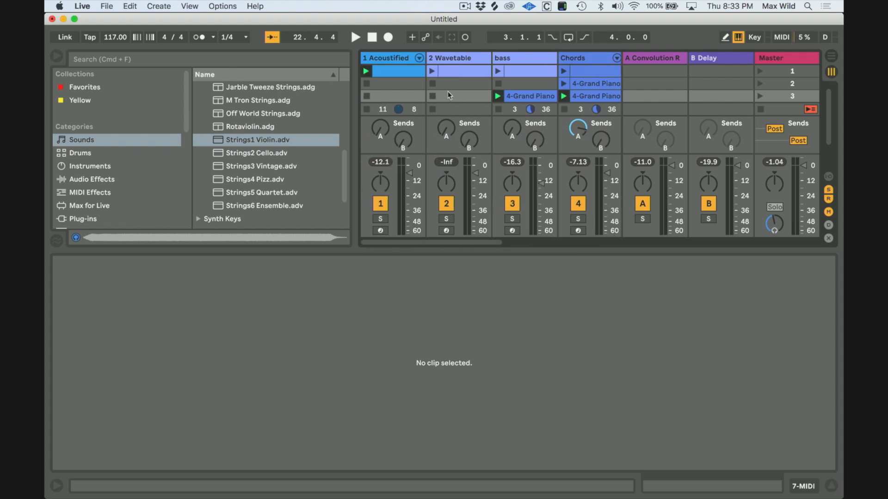
scroll(447, 91, right, 5)
click(454, 58)
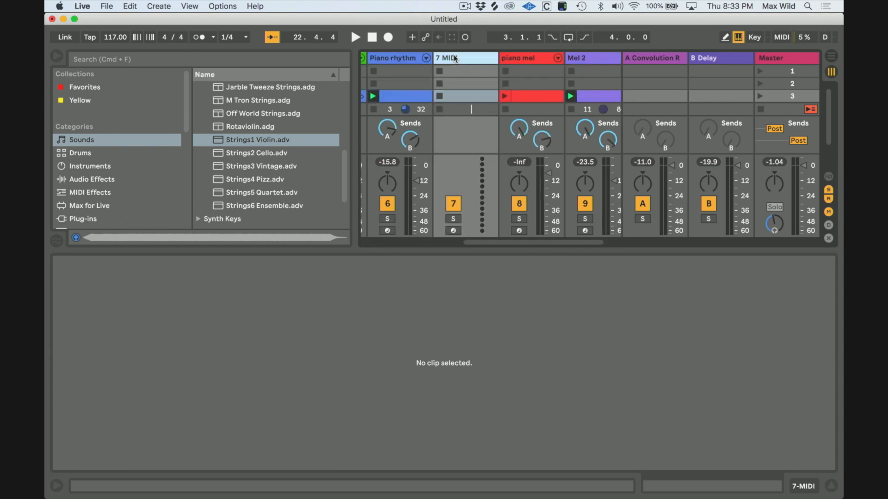
drag(252, 139, 464, 86)
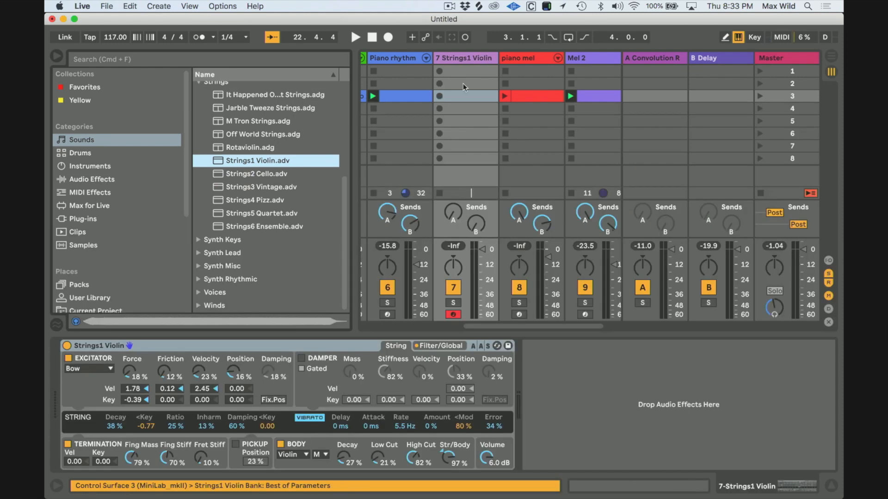
Step: Replace the violin on track 7 with the Operator instrument
click(466, 57)
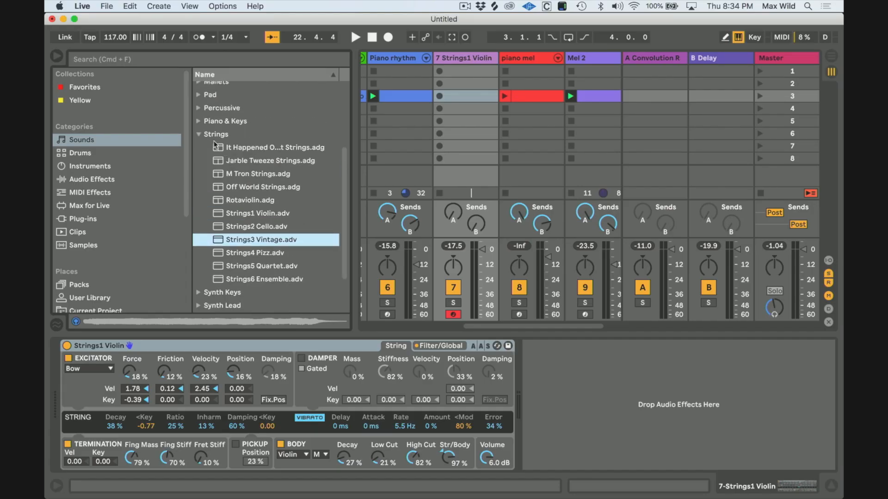
click(200, 135)
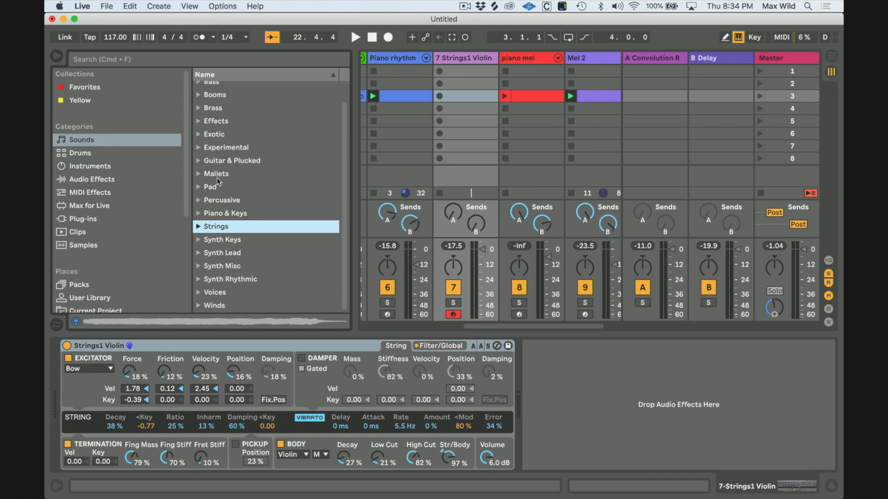
click(94, 167)
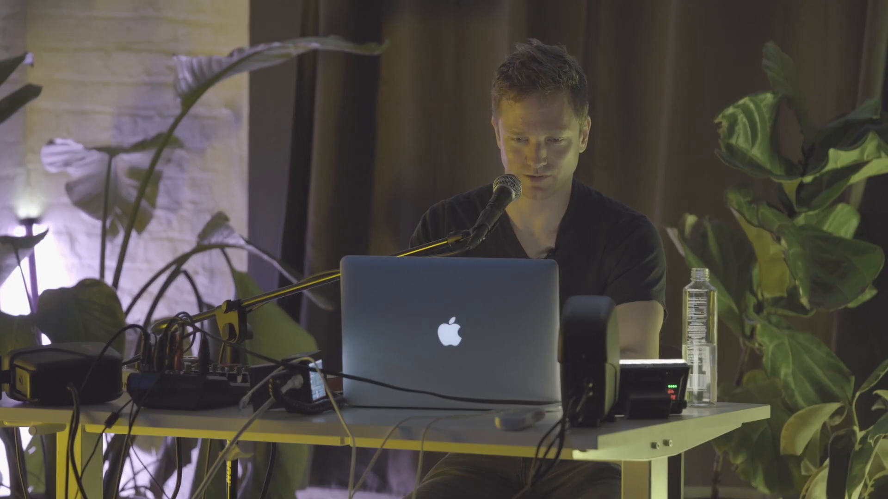
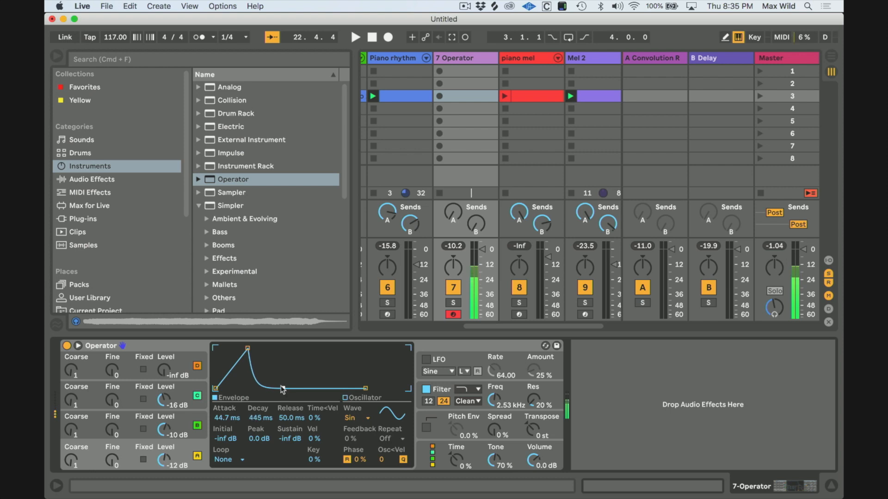
Step: Shape Operator's envelope with 23.0 ms attack, 913 ms decay and 1.03 s release, and lower the filter frequency
mouse_move(248, 349)
mouse_down()
mouse_move(234, 348)
mouse_move(244, 348)
mouse_up()
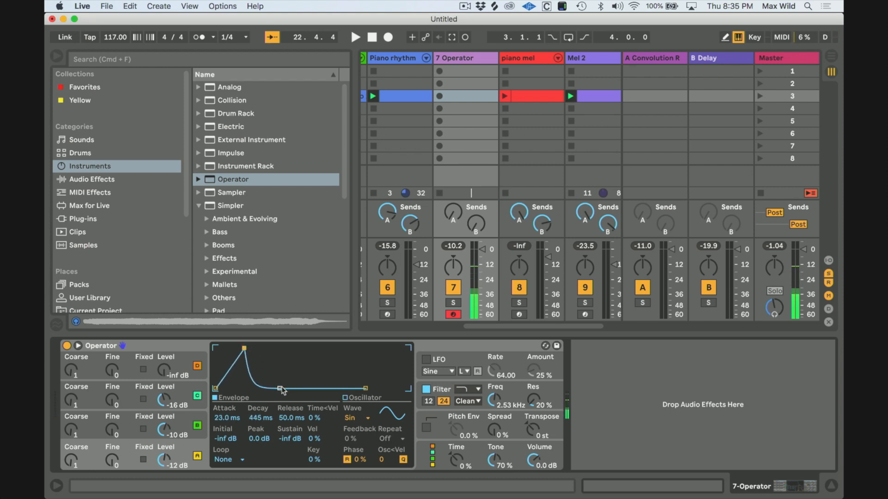
drag(281, 390, 283, 389)
drag(365, 388, 374, 389)
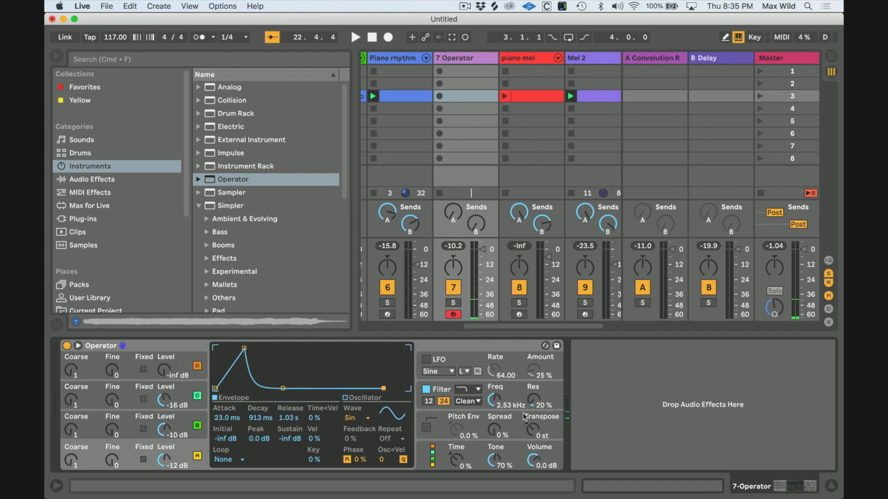
drag(496, 399, 497, 416)
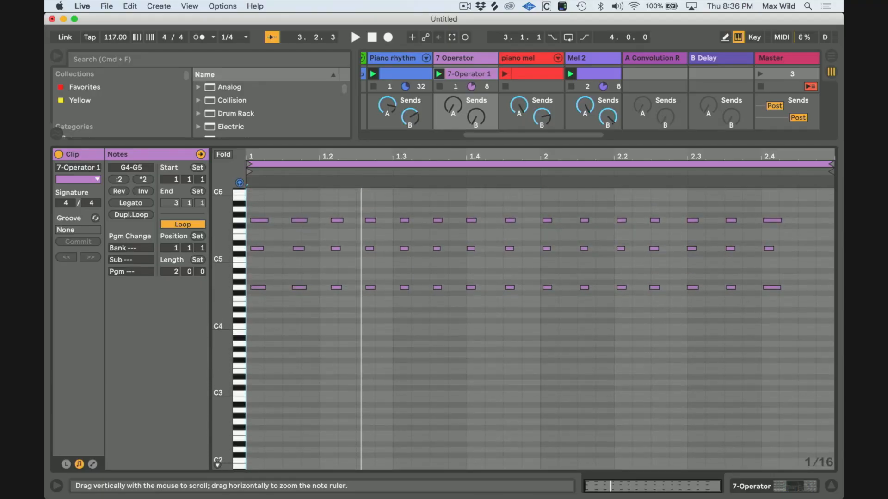
Step: Delete every recorded chord after the first one in the two-bar Operator clip
drag(223, 250, 229, 235)
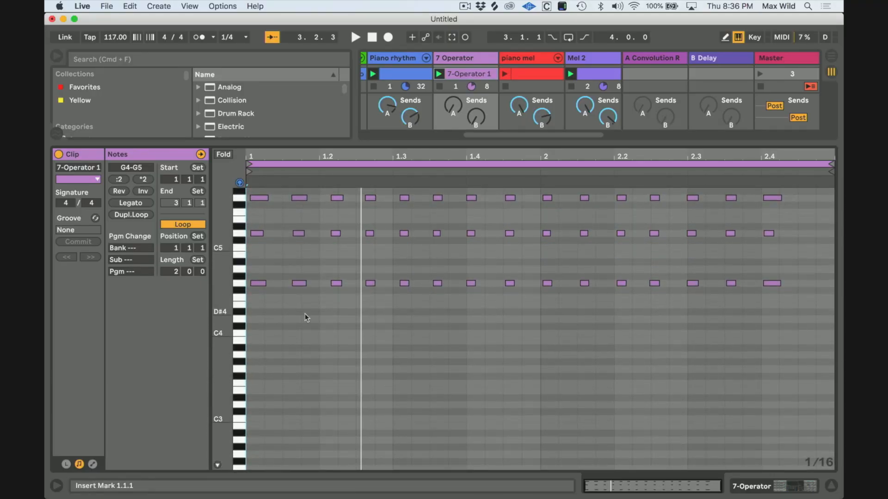
scroll(305, 314, up, 2)
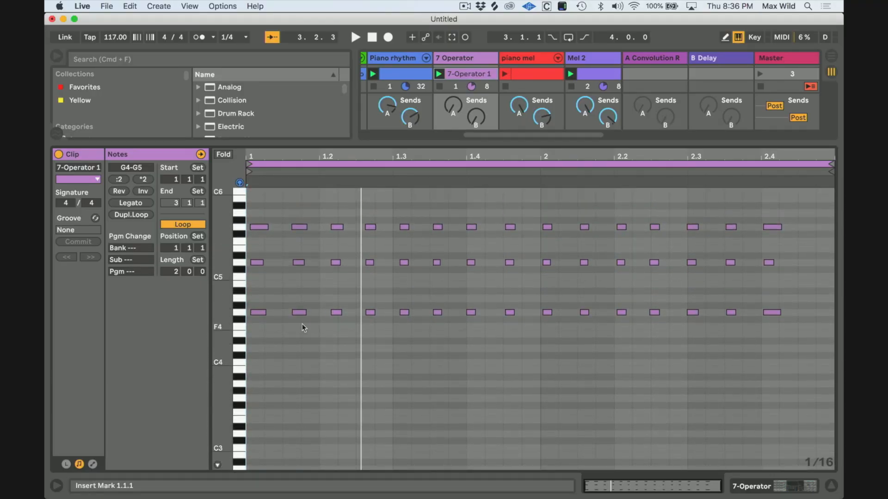
drag(290, 207, 845, 419)
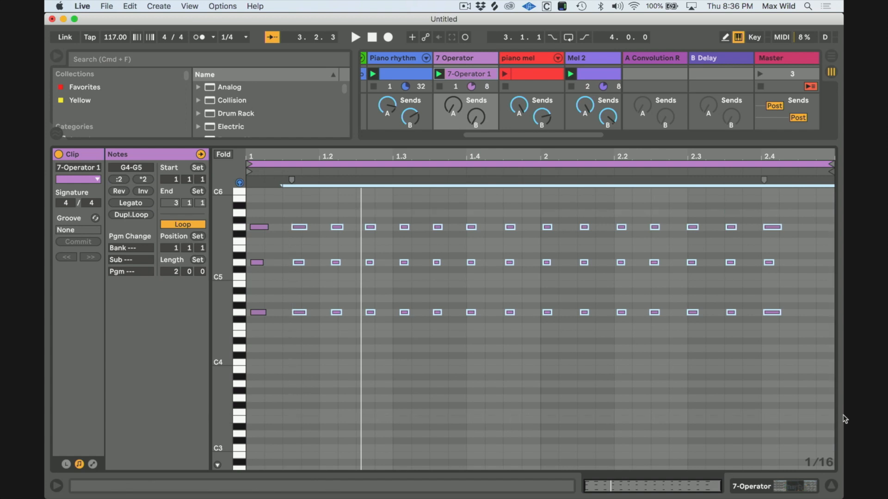
key(Delete)
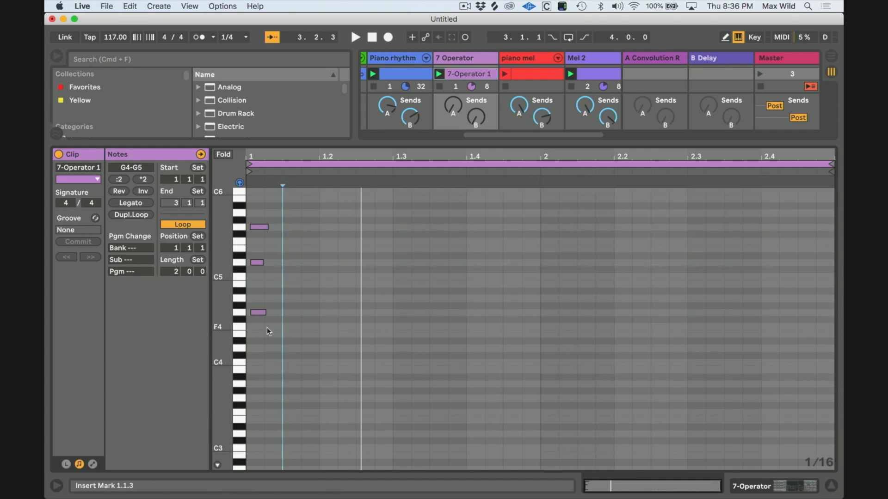
Step: Align the remaining chord with the clip start and quantize its note starts and ends to 1/16 at 100%
drag(260, 326, 260, 213)
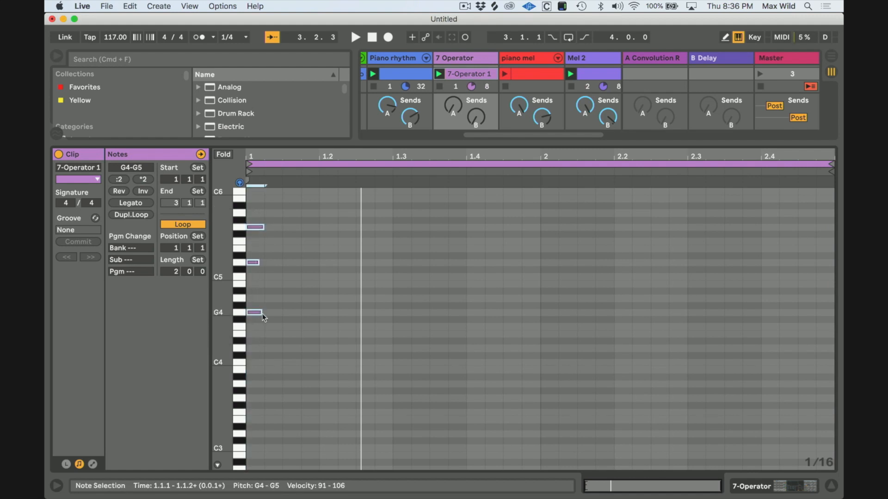
key(super+shift+u)
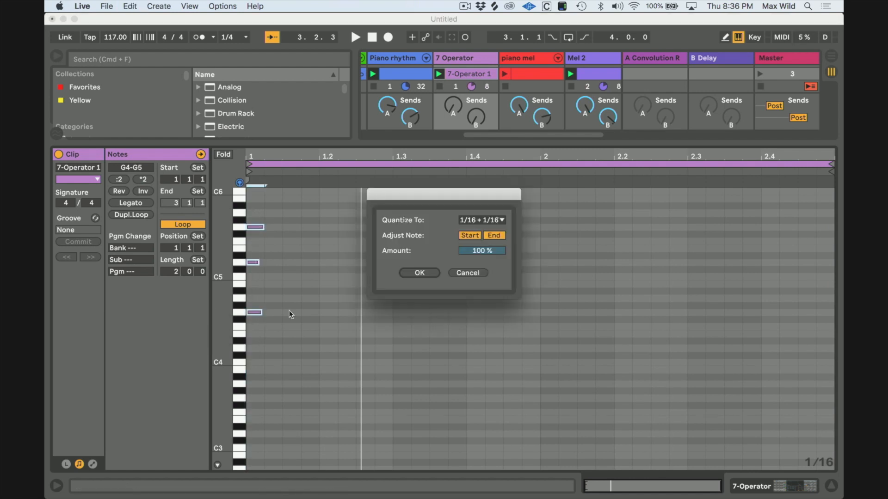
click(479, 218)
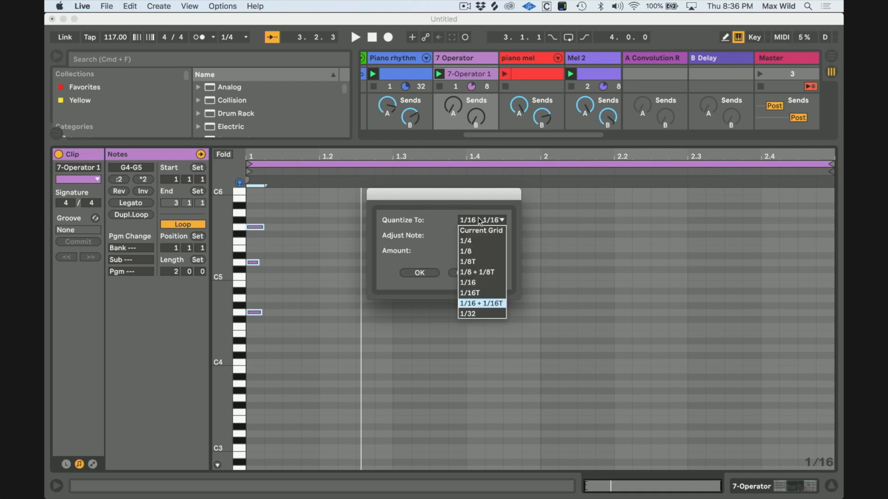
click(476, 282)
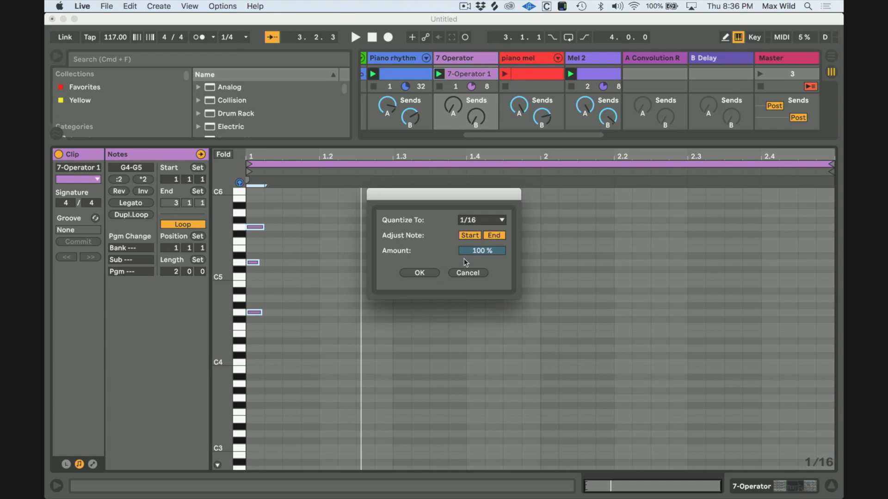
click(419, 273)
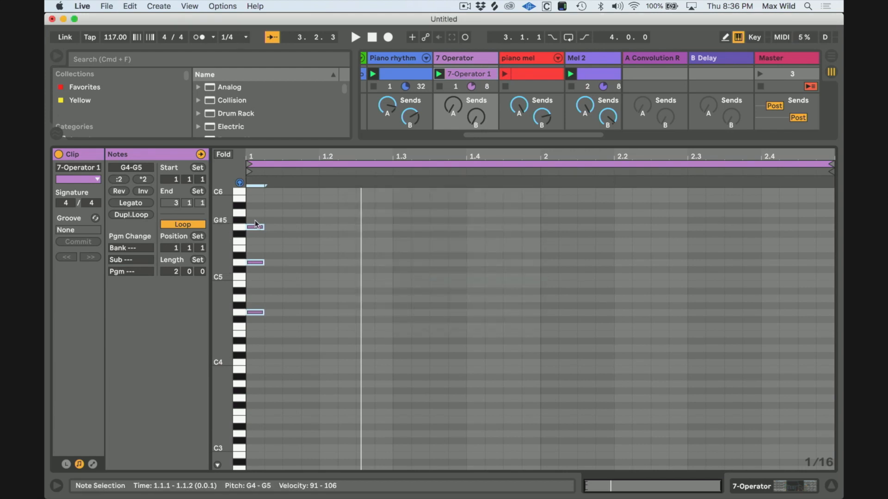
Step: Audition the chord and transpose it up one octave to G5–G6
key(space)
key(space)
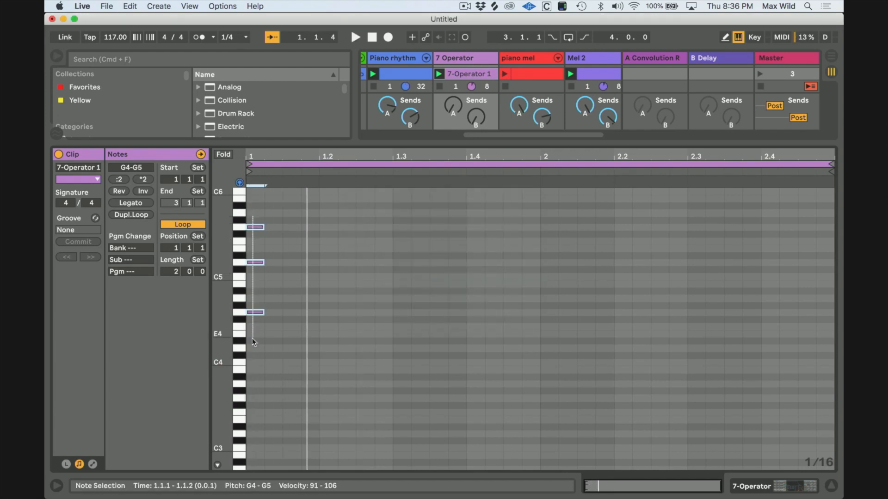
key(shift+Up)
key(space)
key(space)
scroll(268, 337, up, 3)
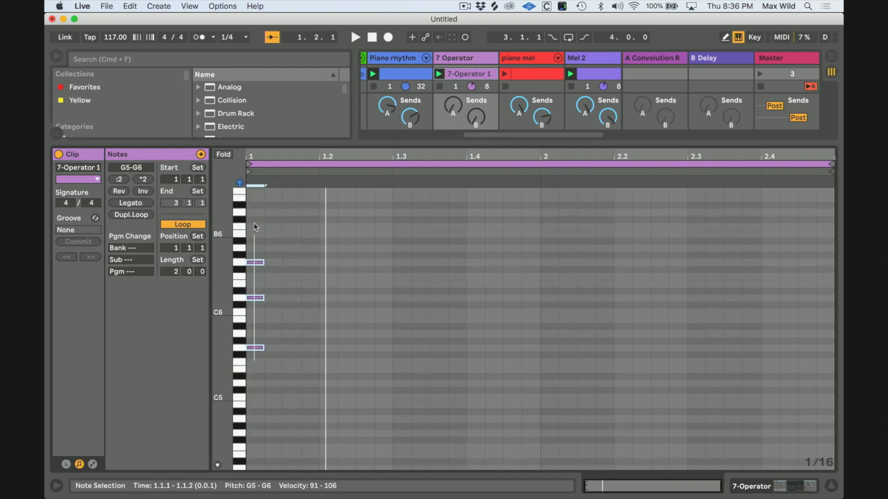
Step: Duplicate the sixteenth-note chord repeatedly to fill the first bar, undoing the extra copy at the start of bar 2
key(super+d)
key(super+d)
key(super+d)
key(super+d)
key(super+d)
key(super+d)
key(super+d)
key(super+d)
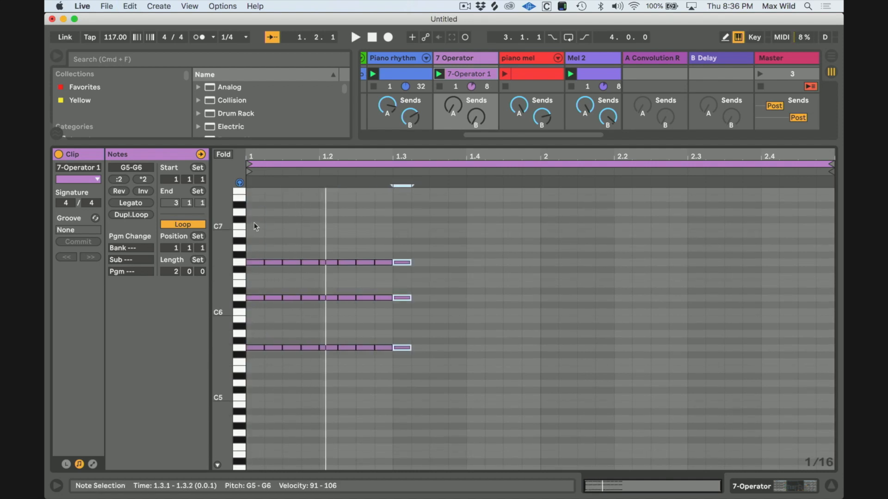
key(super+d)
key(super+d)
key(super+d)
key(super+d)
key(super+d)
key(super+d)
key(super+d)
key(super+d)
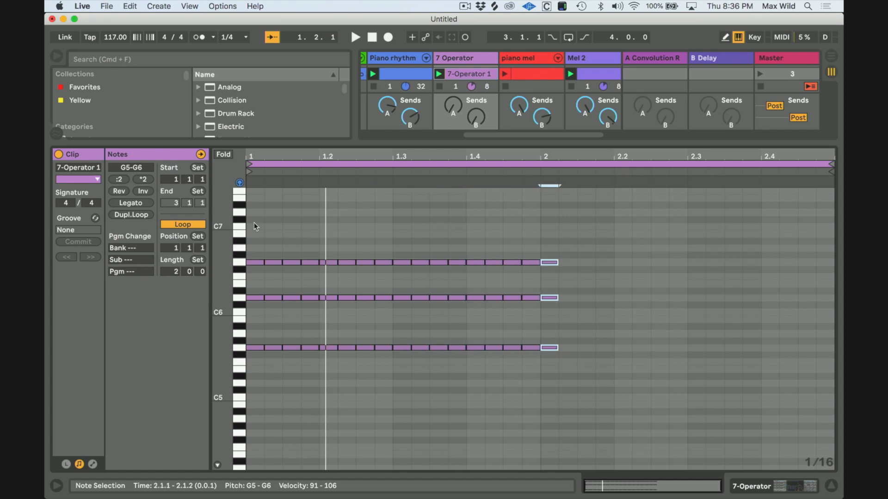
key(super+z)
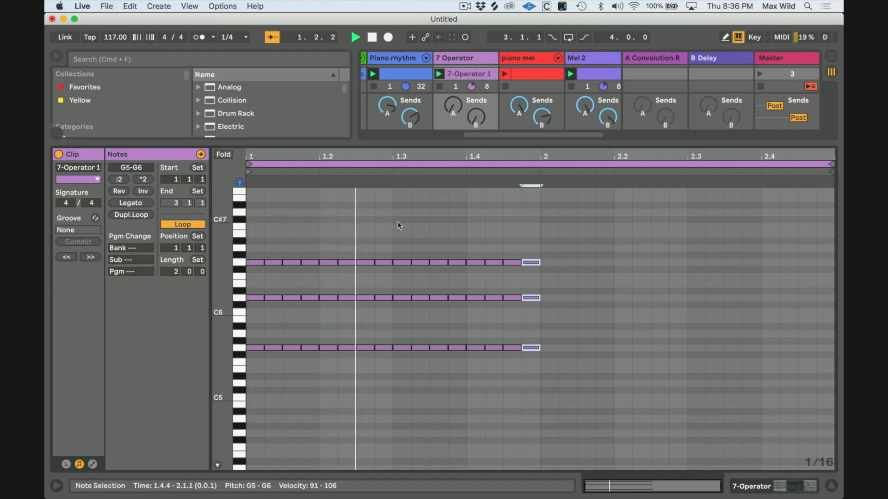
Step: Undo the sixteenth-note chord duplications until only the first chord remains in the Operator clip
key(super+z)
key(super+z)
key(super+z)
key(super+z)
key(super+z)
key(super+z)
key(super+z)
key(super+z)
key(super+z)
key(super+z)
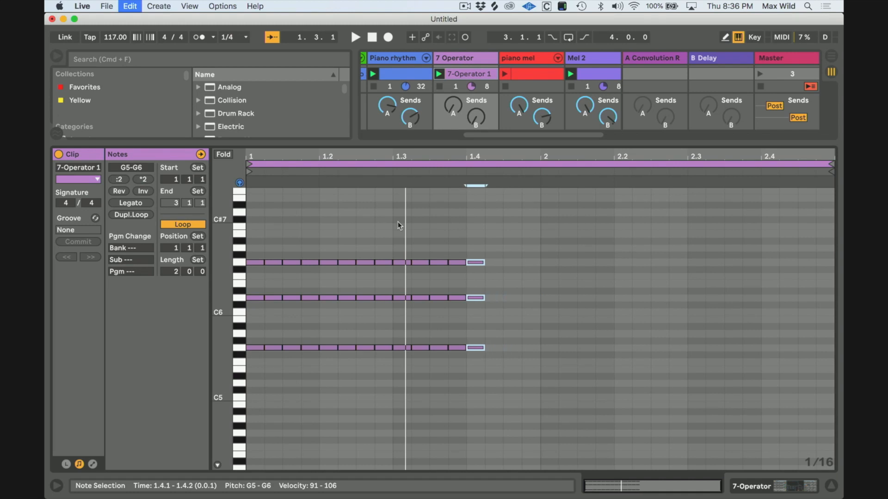
key(super+z)
key(super+z)
key(super+z)
key(super+z)
key(super+z)
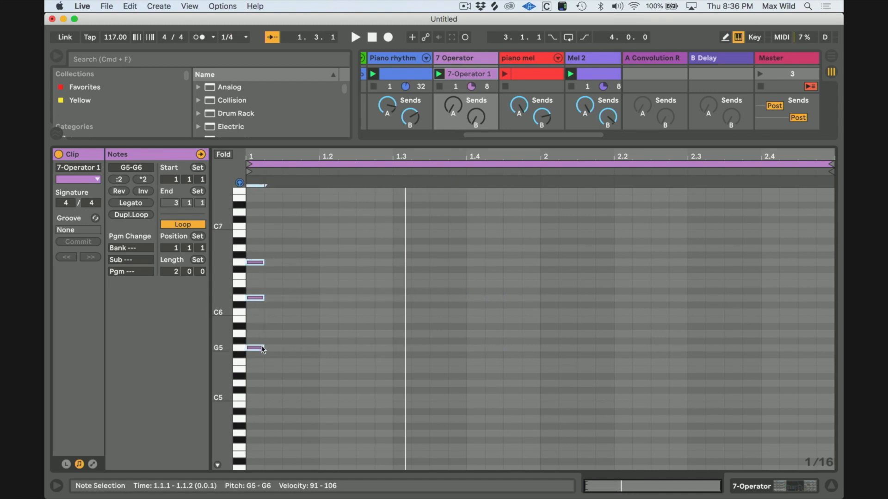
Step: Lengthen the remaining chord to an eighth note and duplicate it three times to fill the first two beats
drag(262, 348, 281, 347)
key(super+d)
key(super+d)
key(super+d)
key(space)
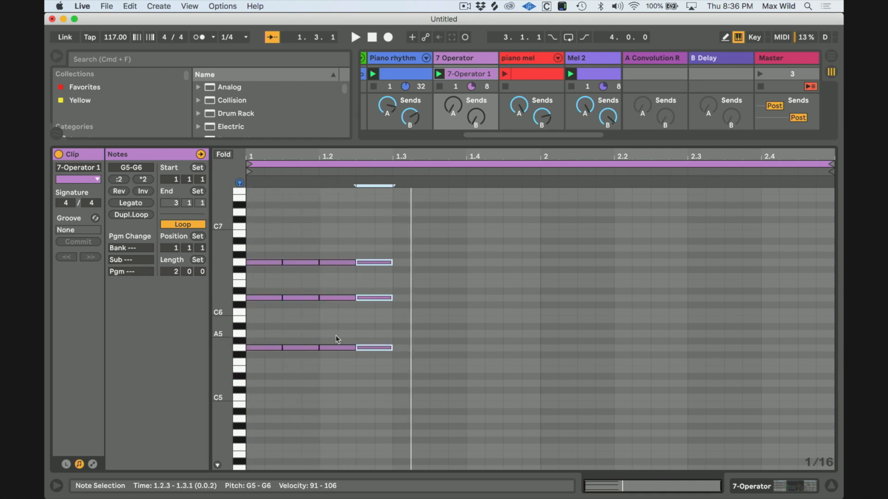
Step: Duplicate the four eighth-note chords to fill the first bar and shorten the clip loop to one bar
drag(261, 246, 383, 377)
key(super+d)
drag(830, 166, 539, 165)
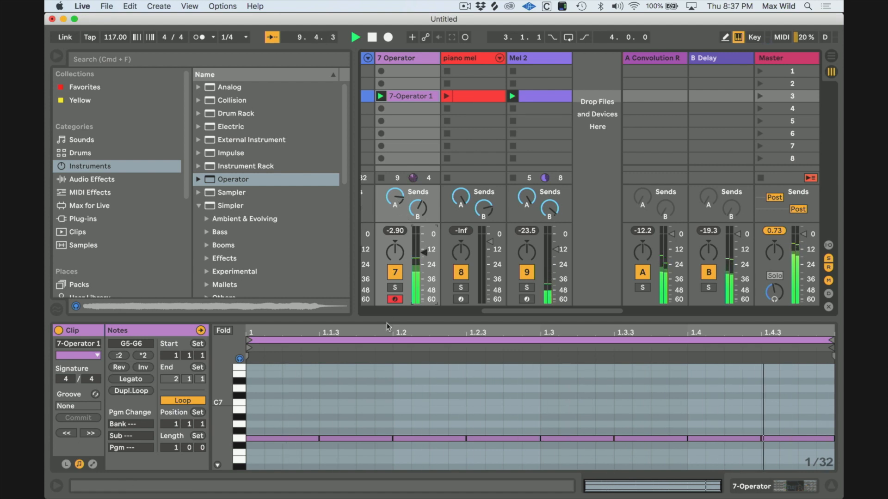
Step: Try transposing all chords in the Operator clip up one octave to G6–G7
drag(389, 319, 407, 148)
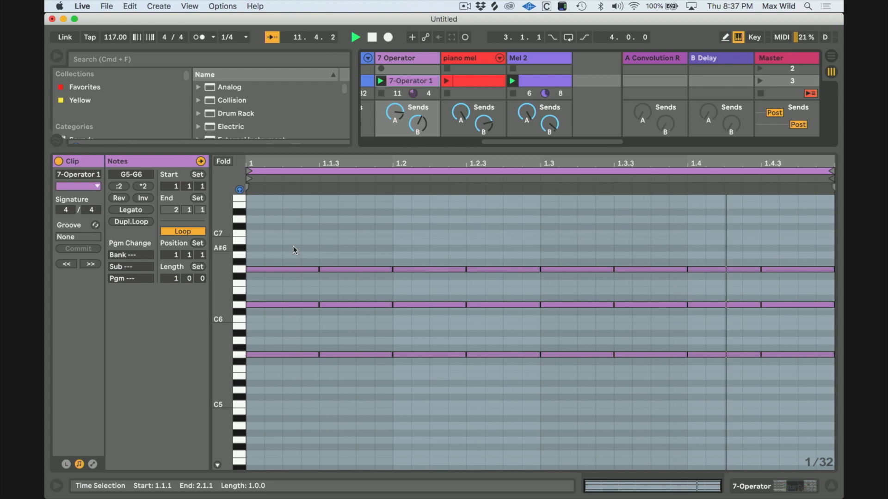
key(super+a)
key(shift+Up)
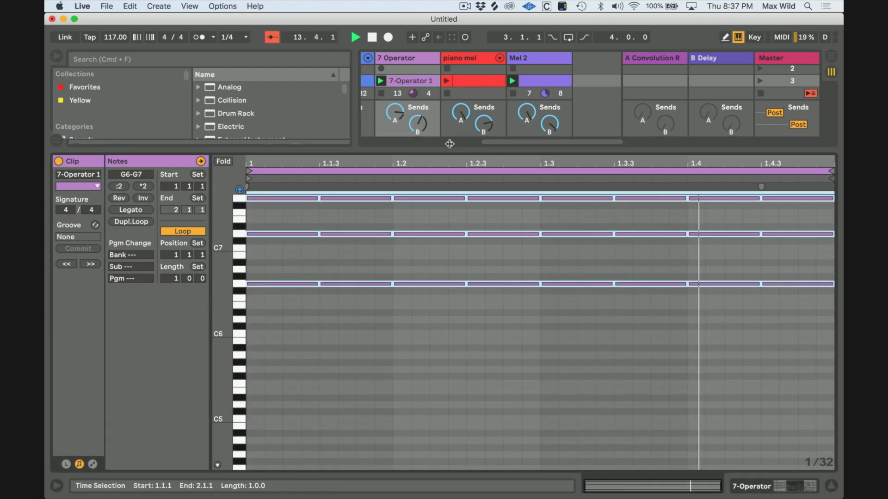
drag(440, 152, 429, 318)
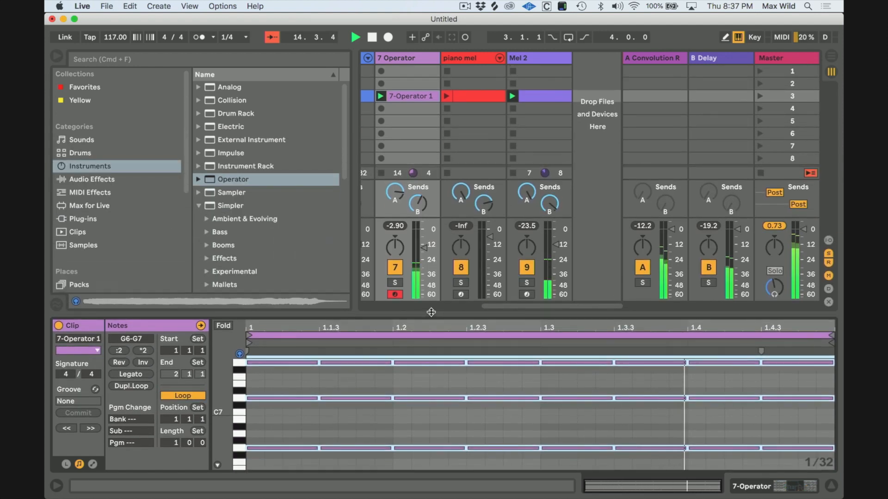
Step: Raise the 7 Operator track's volume and return its chords to G5–G6
drag(427, 252, 426, 237)
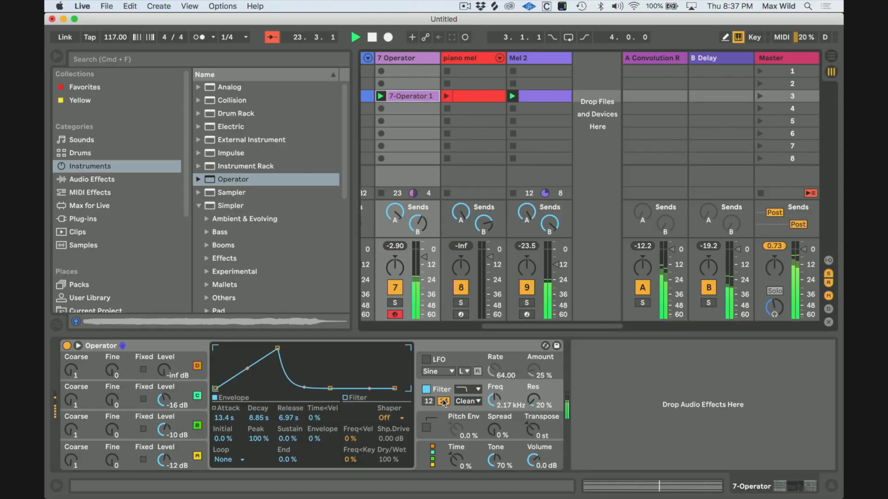
key(shift+Tab)
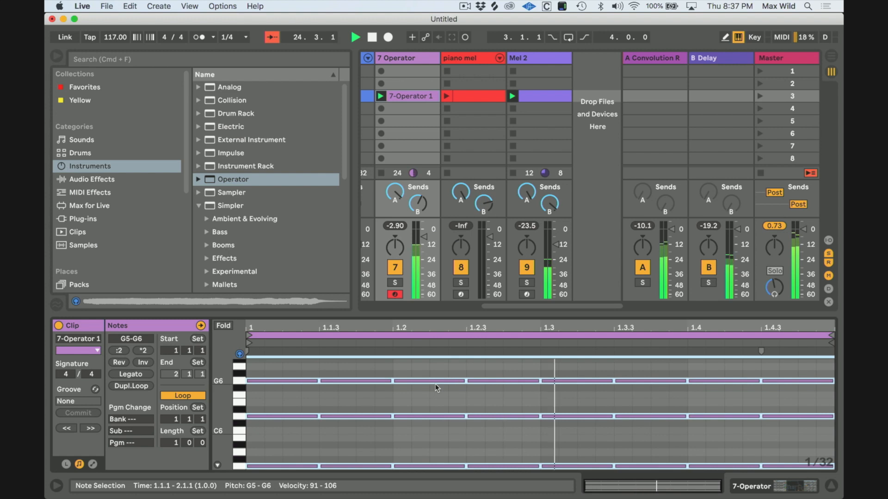
key(shift+Tab)
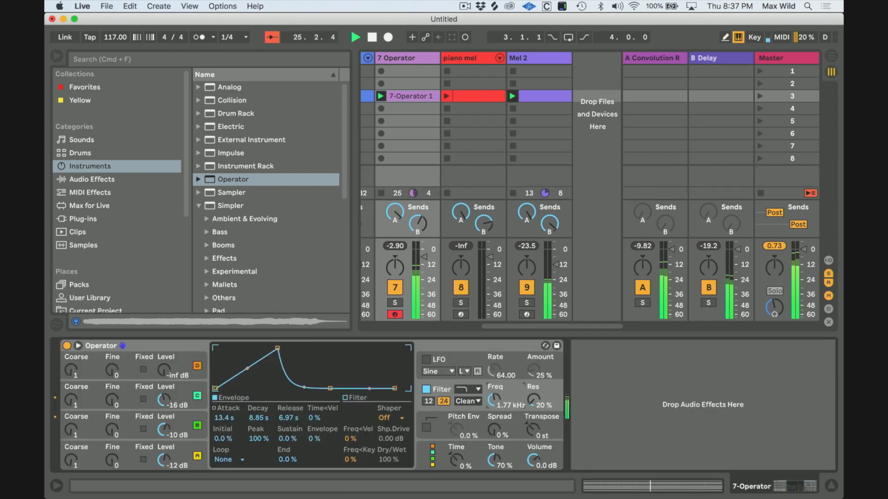
Step: Shape oscillator A's envelope in Operator with an attack of 99.1 ms and a decay of 217 ms
click(182, 453)
drag(236, 358, 244, 358)
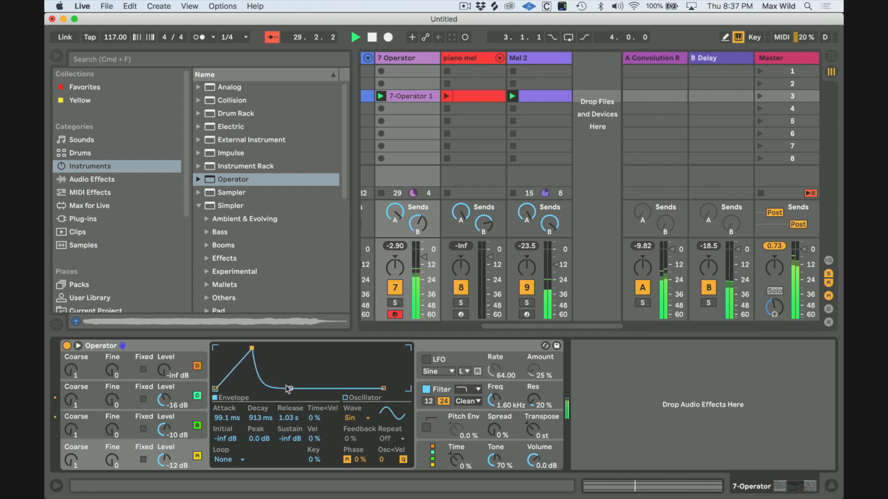
drag(291, 388, 283, 388)
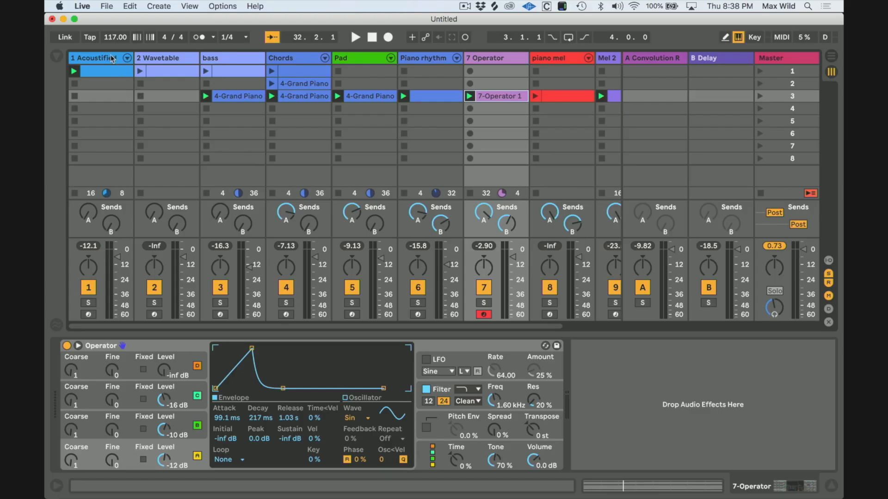
Step: Rename the first track, holding the Acoustified drum kit, as drums
click(111, 57)
key(super+r)
text(d)
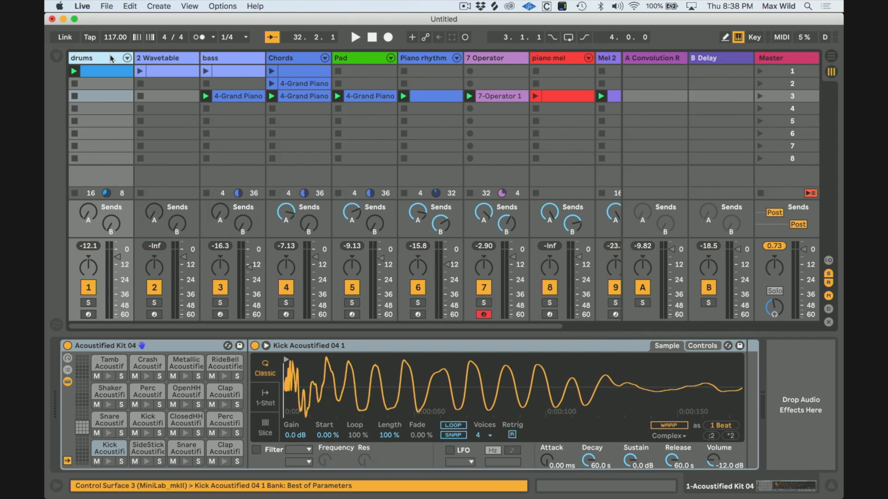
key(Return)
Step: Solo the Wavetable track, audition its first clip, and delete the track
click(169, 76)
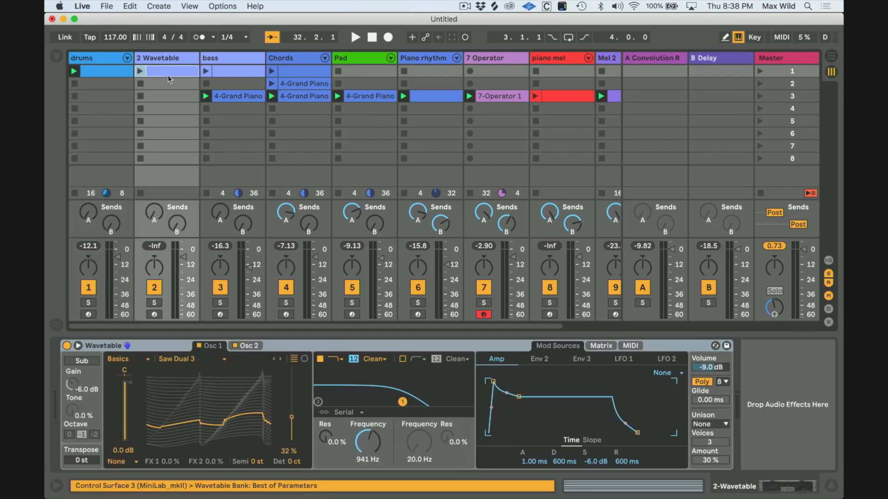
click(155, 305)
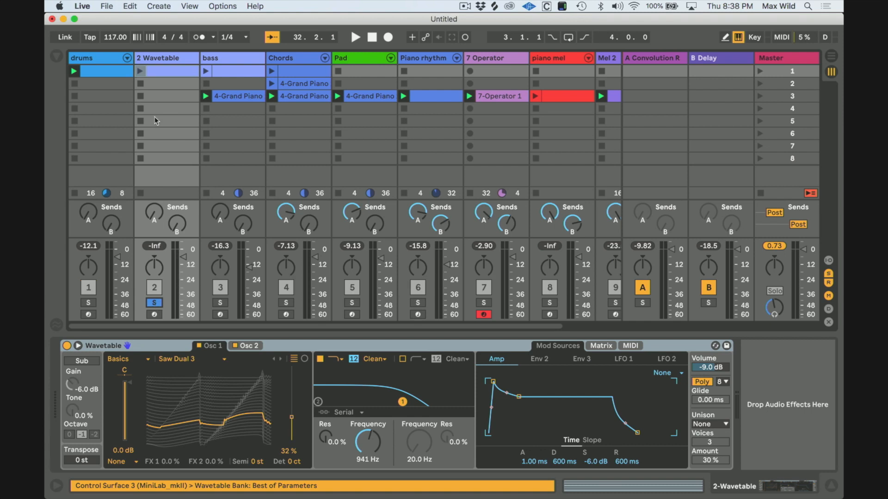
click(140, 71)
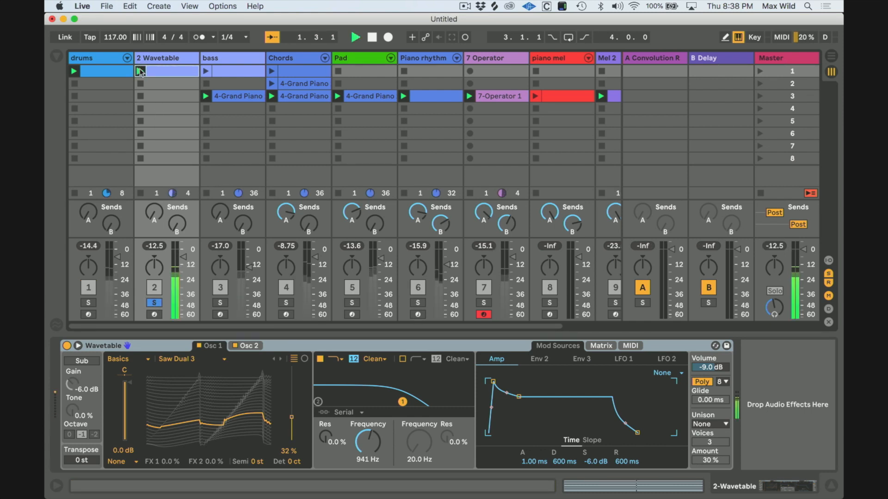
click(160, 72)
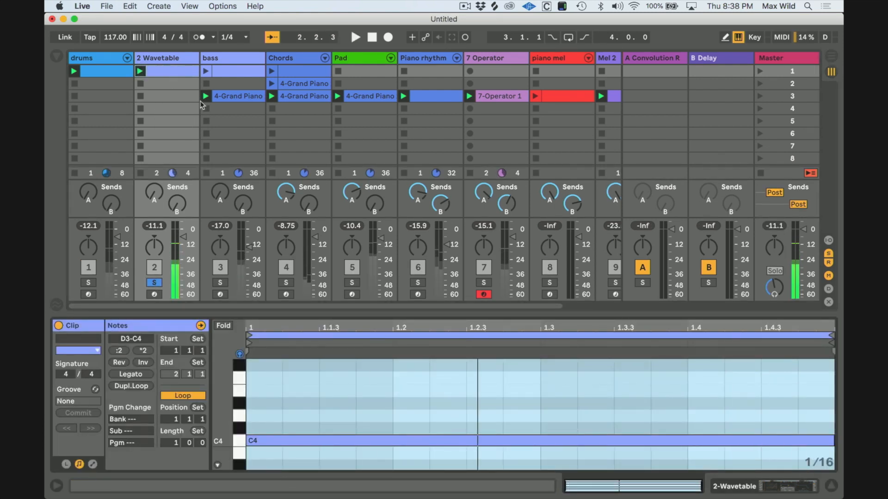
key(Delete)
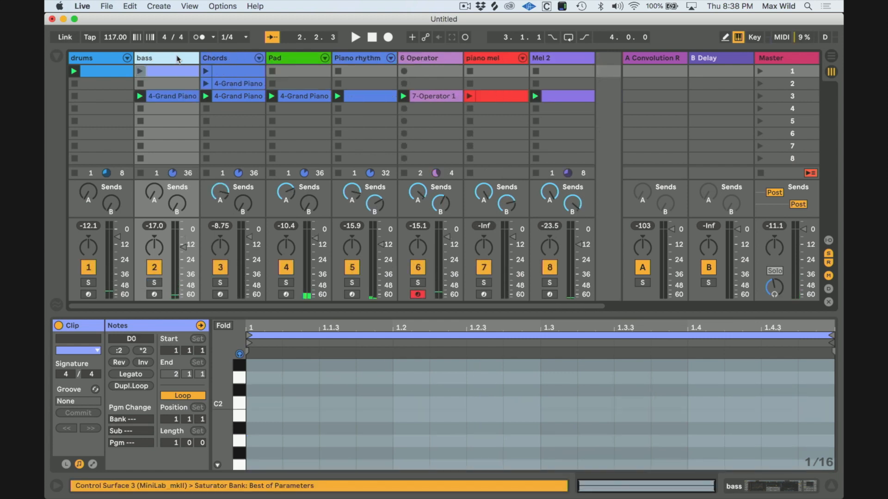
click(216, 60)
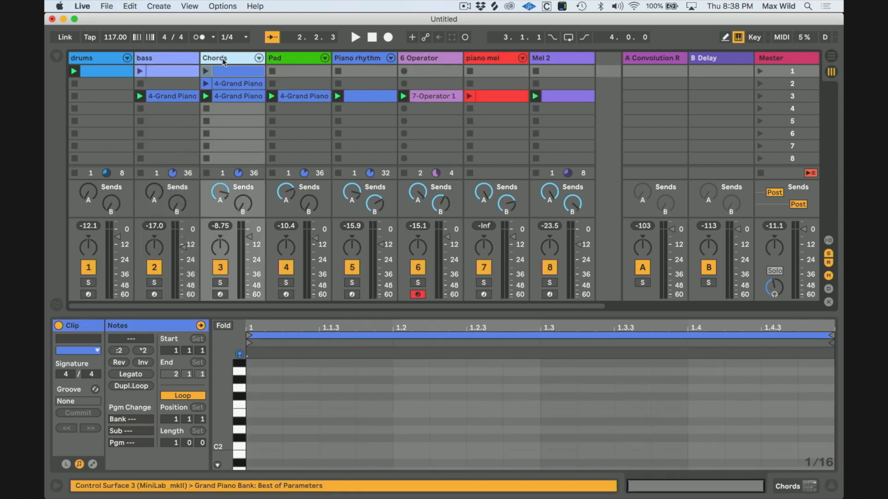
click(284, 58)
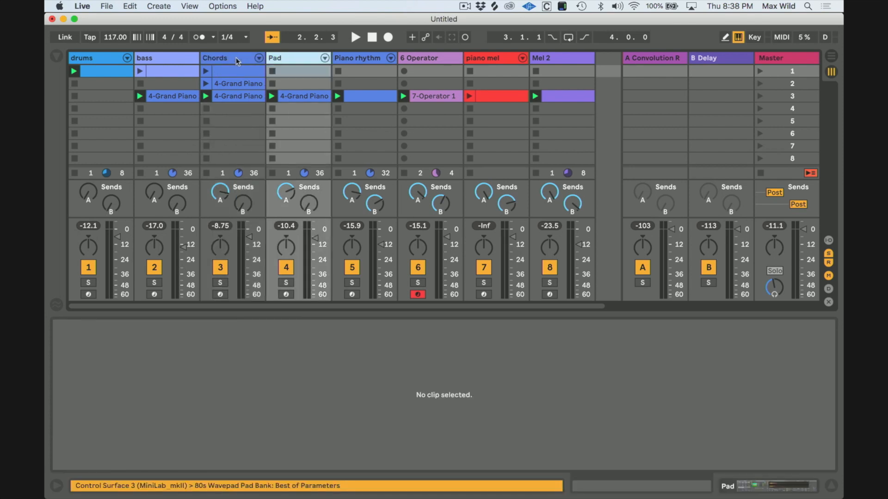
click(244, 61)
click(282, 59)
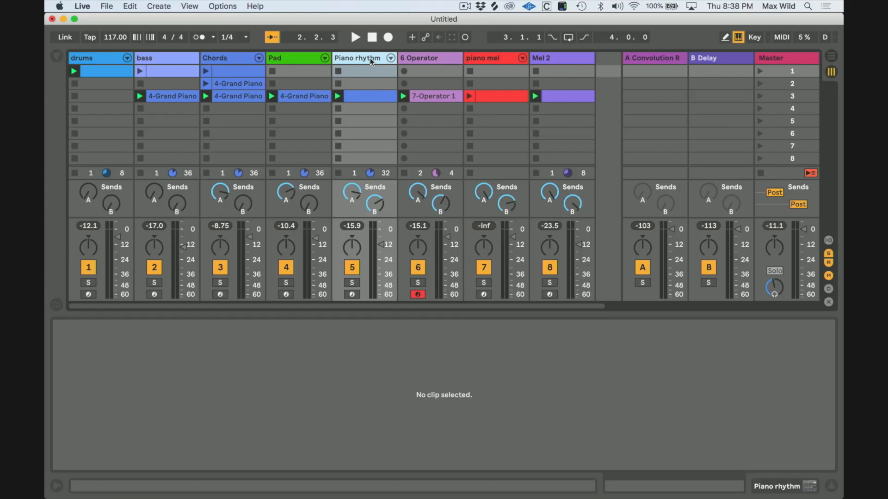
click(417, 60)
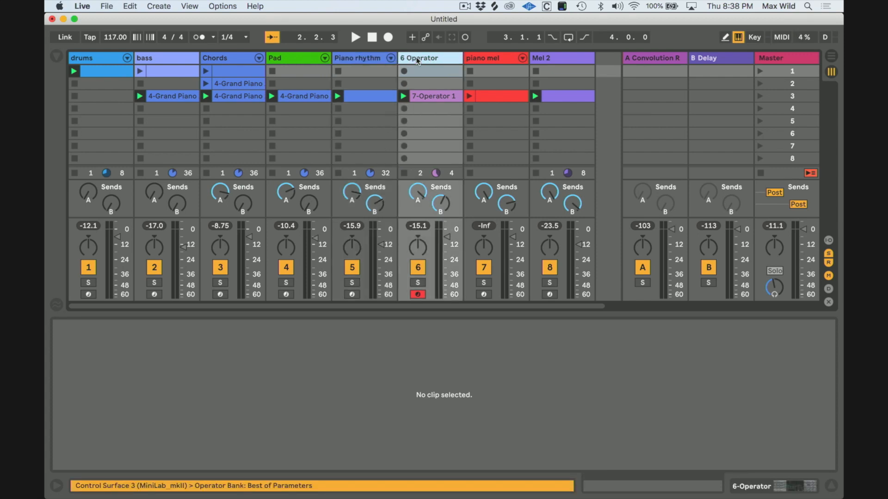
key(super+r)
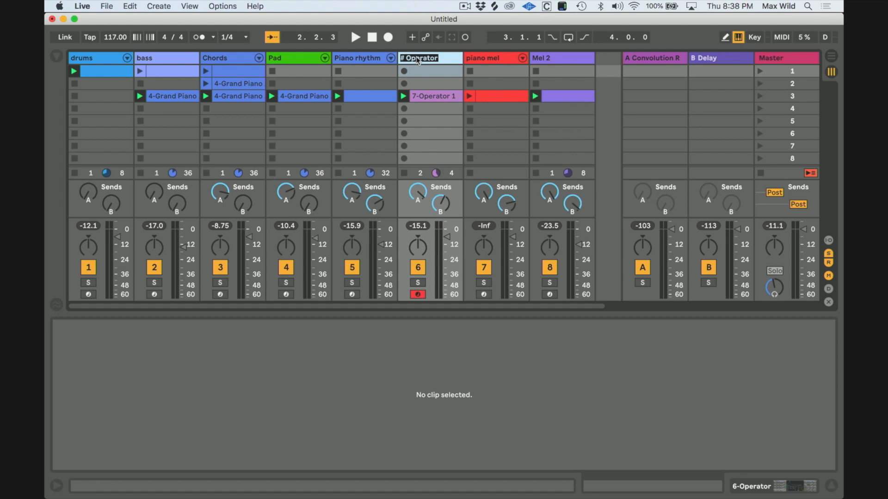
key(Return)
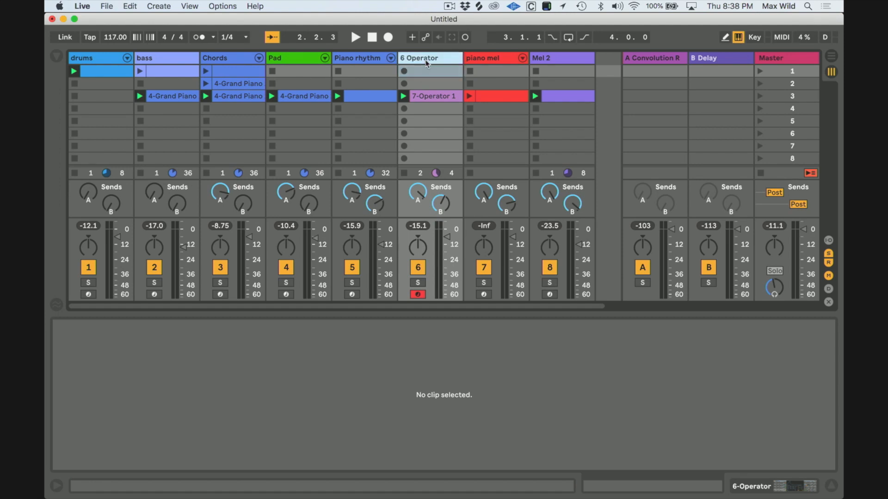
Step: Group the Chords, Pad, Piano rhythm and Operator tracks and name the group Chord
click(215, 59)
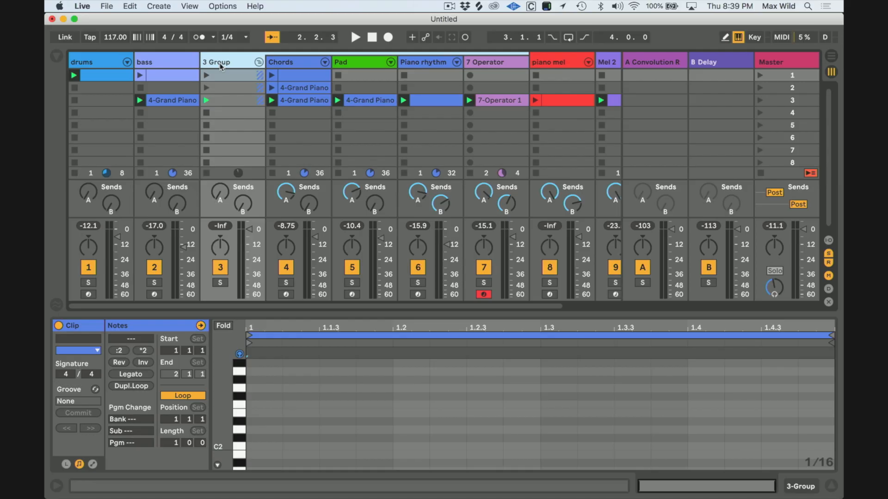
key(super+r)
text(Chord)
click(221, 100)
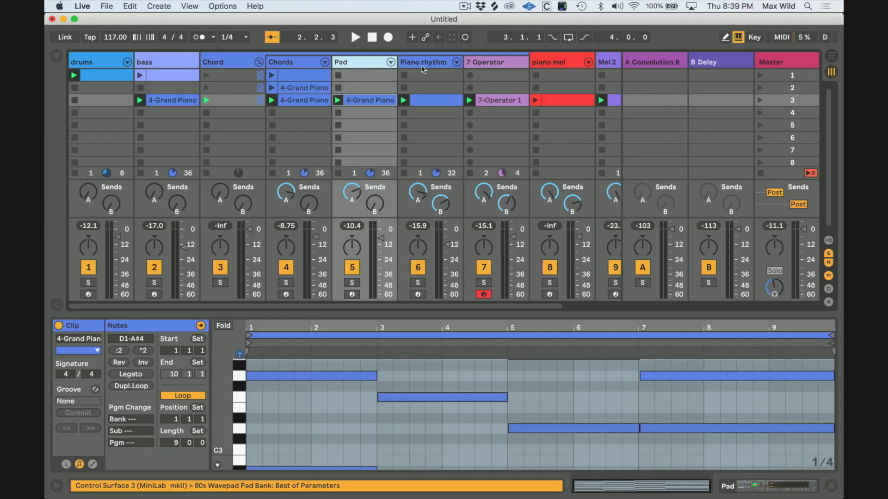
click(422, 63)
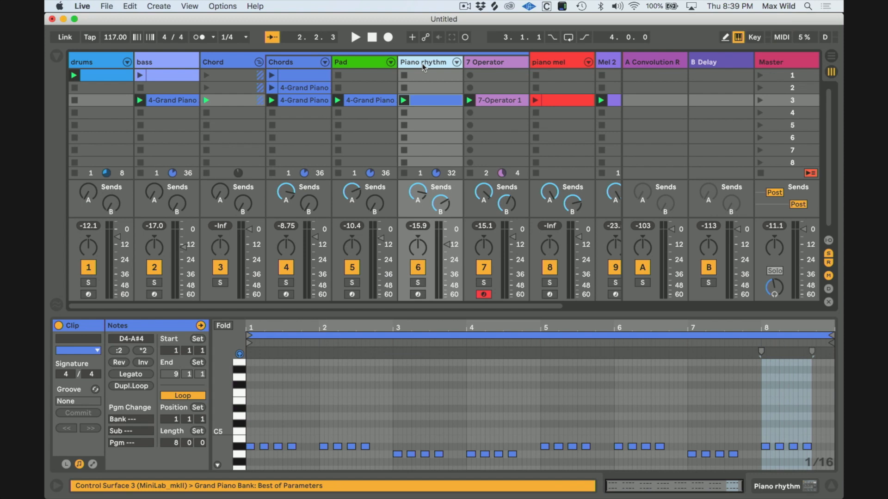
shift+click(491, 64)
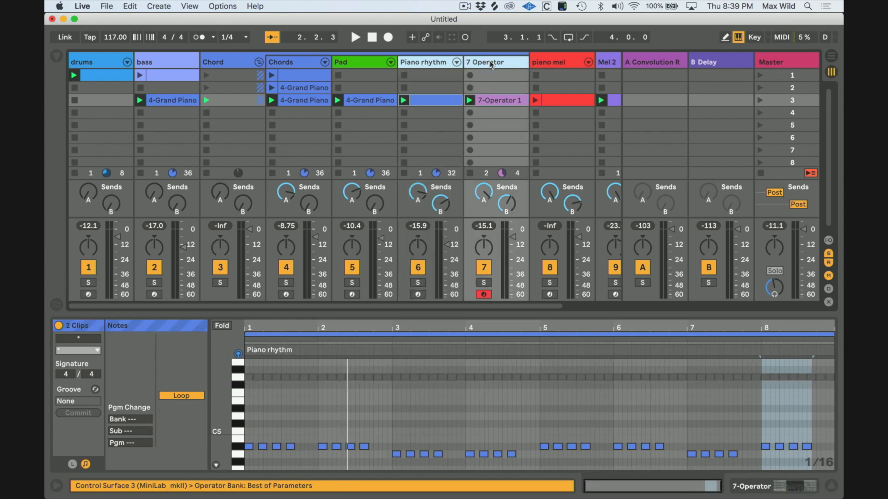
key(super+g)
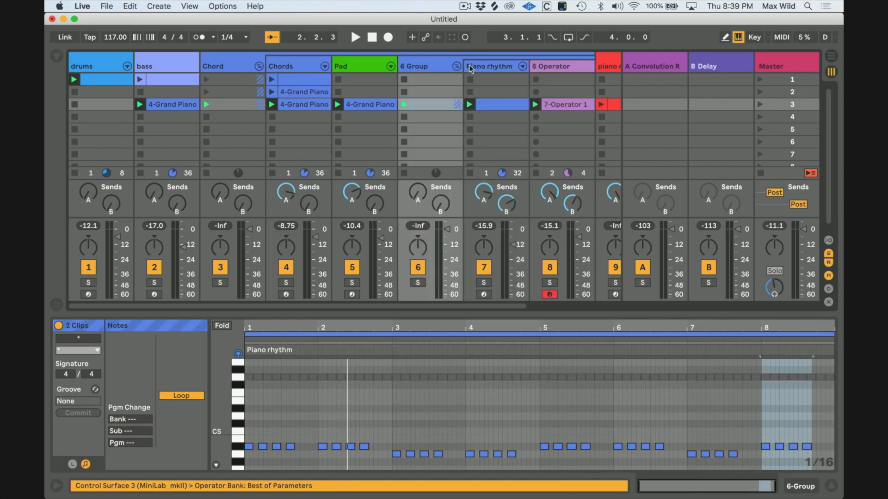
click(226, 67)
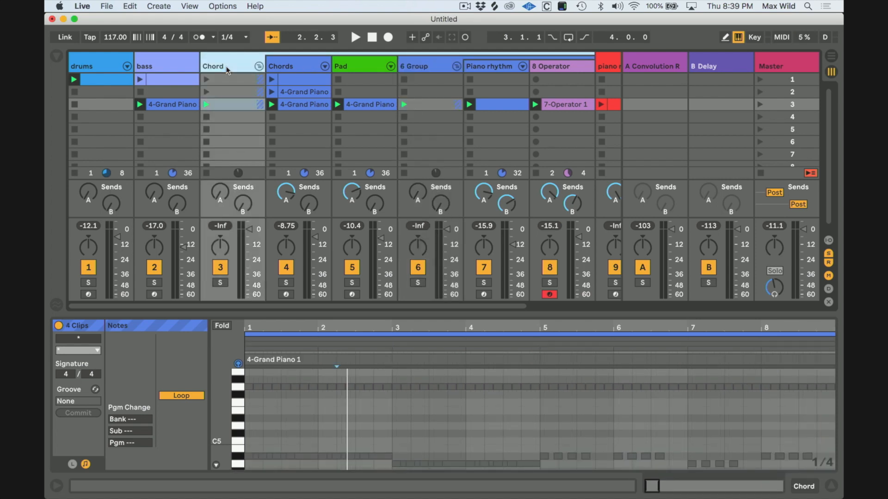
key(super+z)
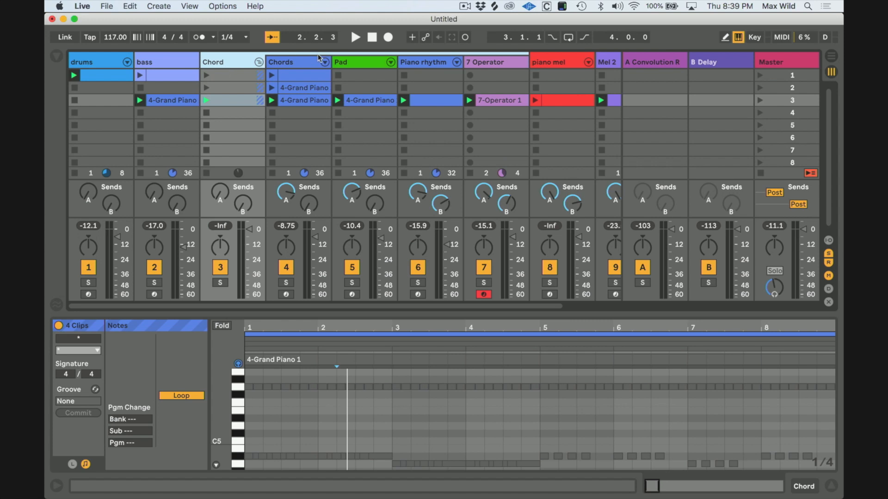
Step: Group the piano mel and Mel 2 tracks and name the group Melodies
scroll(456, 98, right, 3)
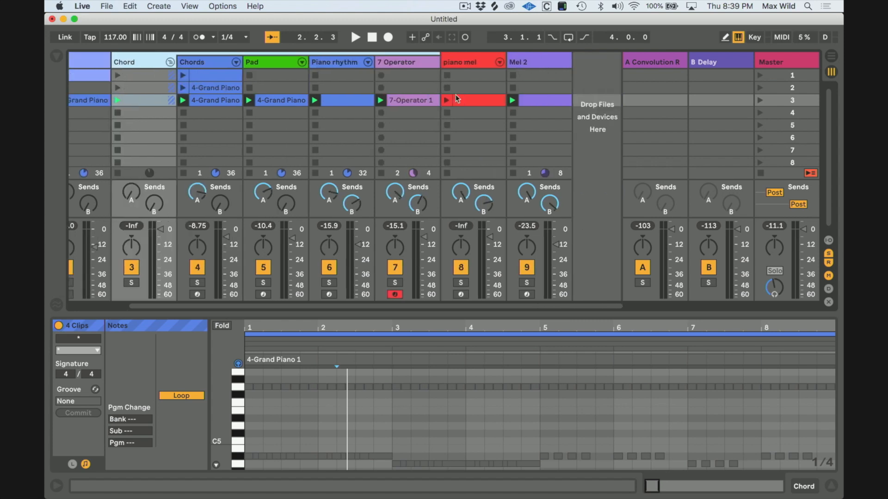
click(473, 64)
click(526, 62)
shift+click(484, 68)
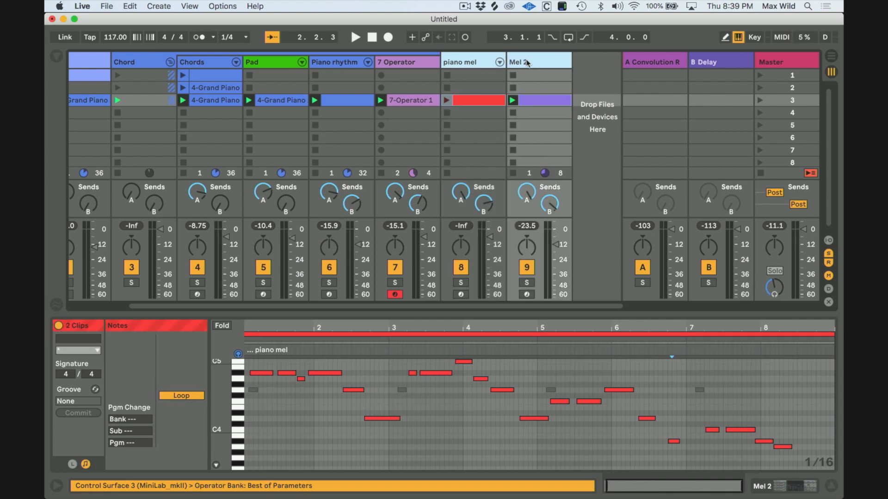
key(super+g)
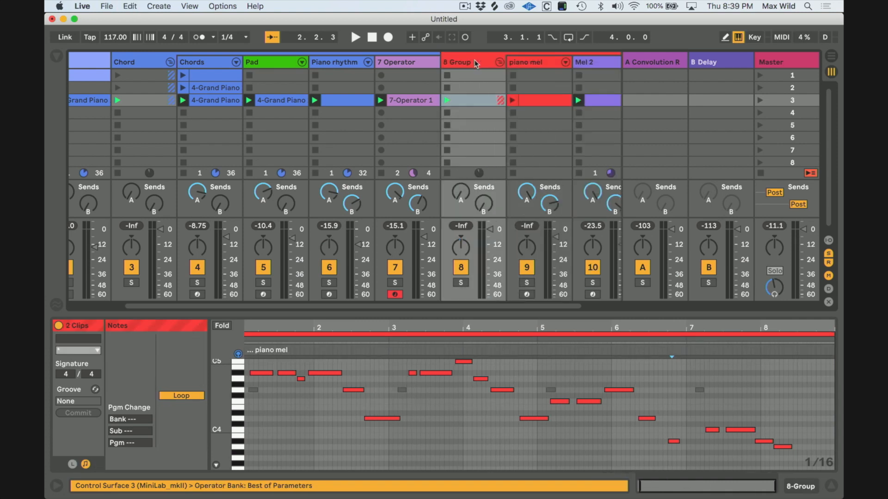
key(super+r)
text(Me)
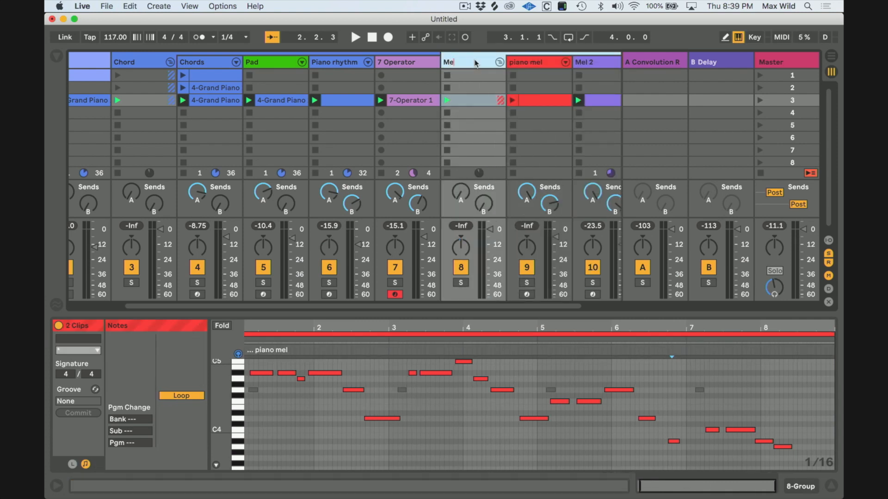
text(lodies)
key(Return)
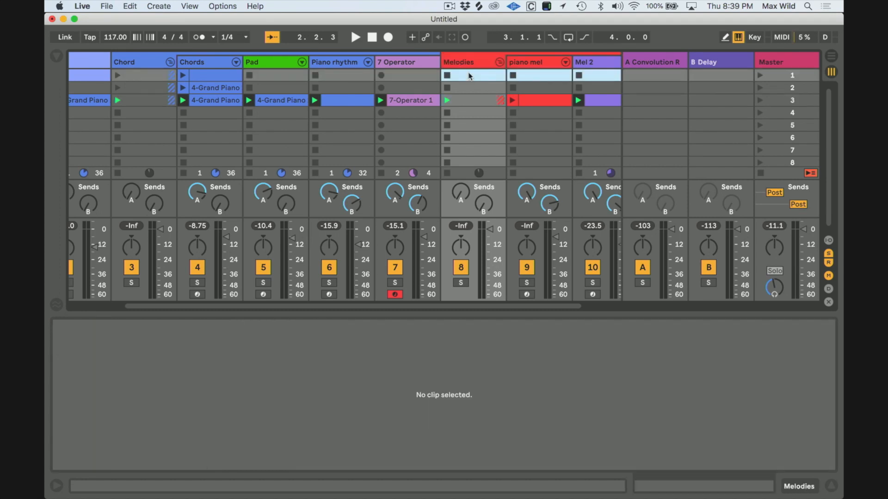
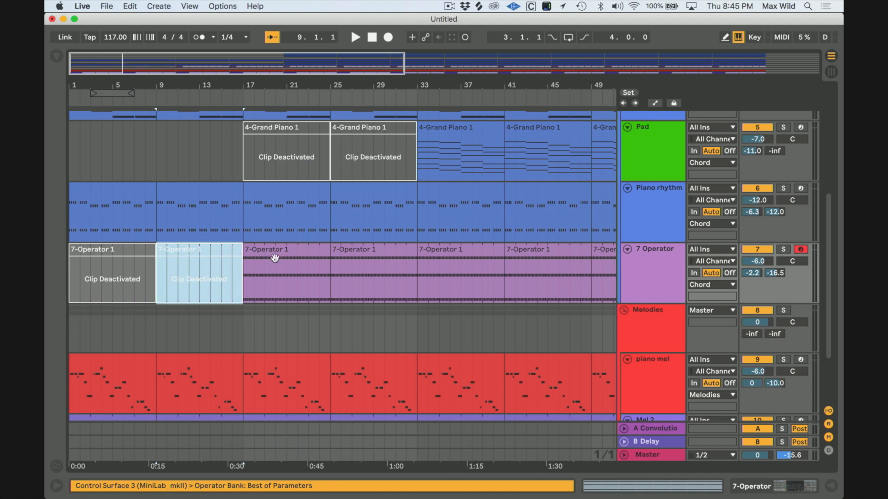
Step: Deactivate the first five piano mel clips in the arrangement, from bar 1 up to bar 41
scroll(172, 289, down, 3)
click(131, 290)
key(0)
click(200, 295)
key(0)
click(269, 294)
key(0)
click(352, 291)
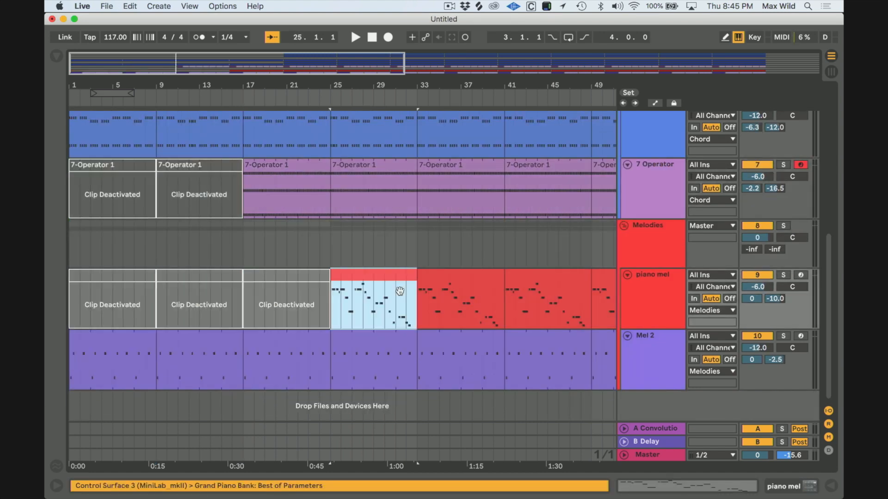
key(0)
click(418, 287)
key(0)
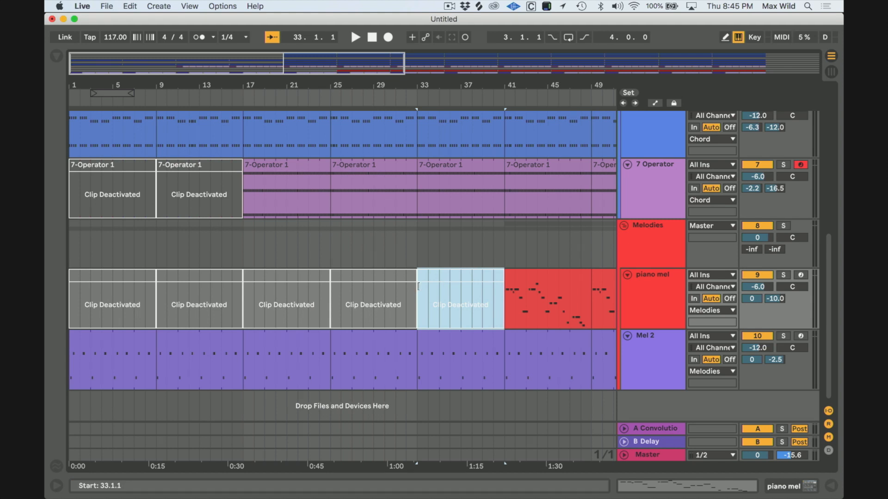
Step: Play the arrangement briefly from bar 1 to hear the opening, and stop playback
click(131, 344)
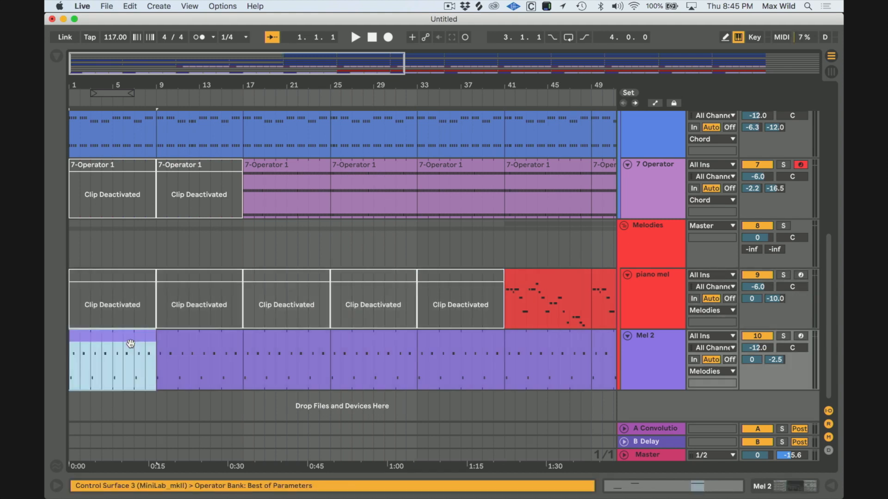
scroll(131, 343, up, 5)
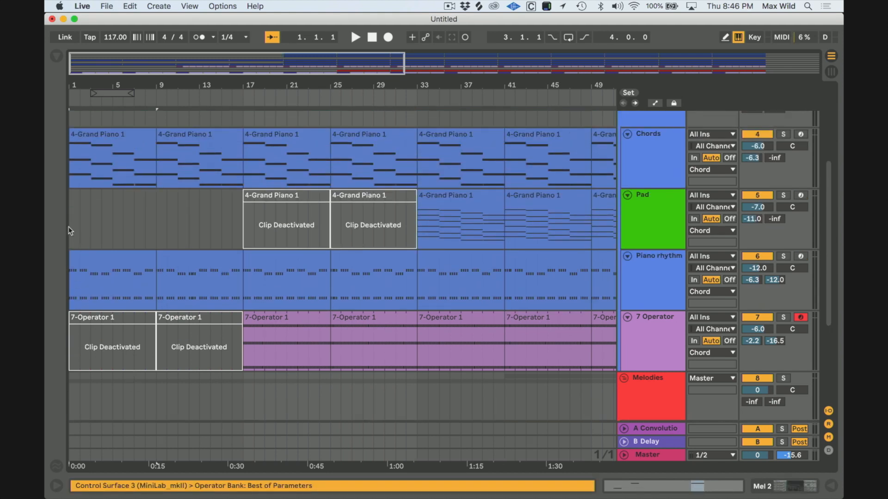
click(69, 227)
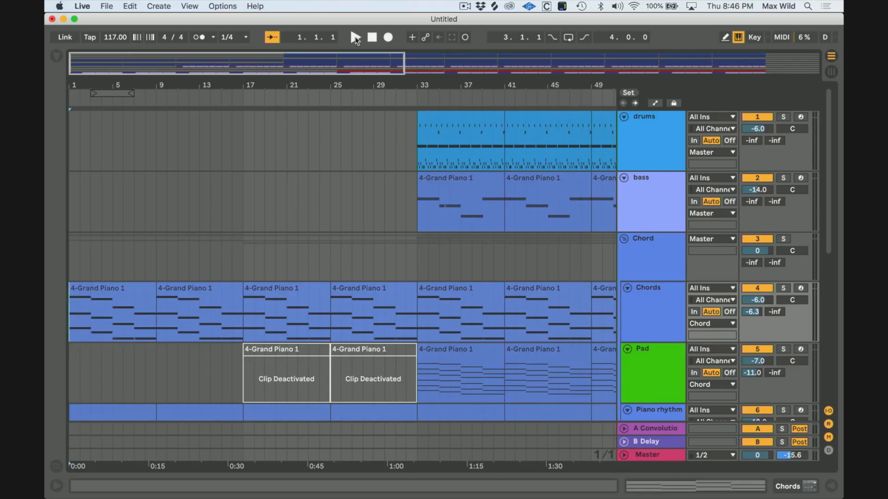
click(355, 37)
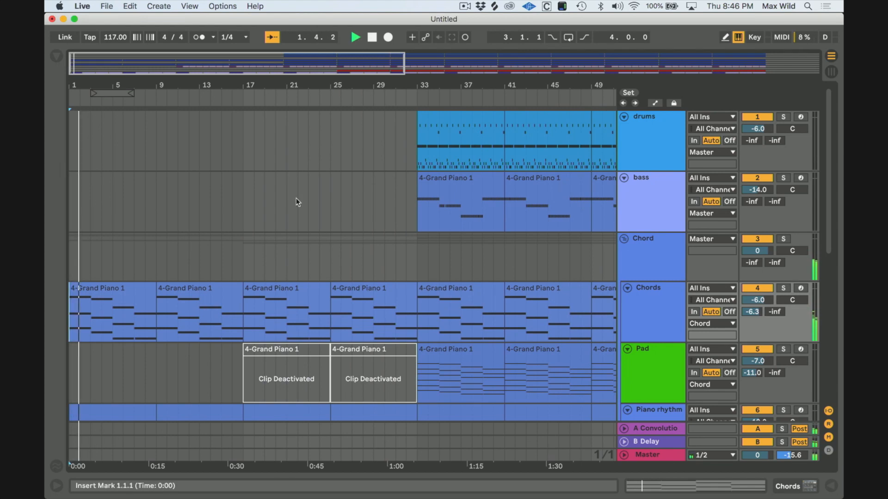
key(space)
Step: Deactivate the first two Piano rhythm clips, from bar 1 up to bar 17
scroll(296, 202, down, 5)
click(131, 174)
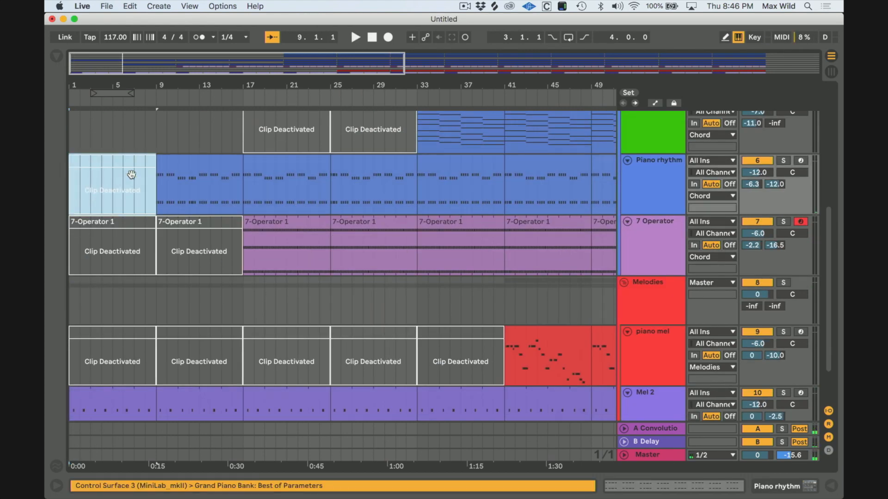
key(Right)
key(0)
Step: Play the arrangement from the first Piano rhythm clip to listen to the thinned-out intro
key(space)
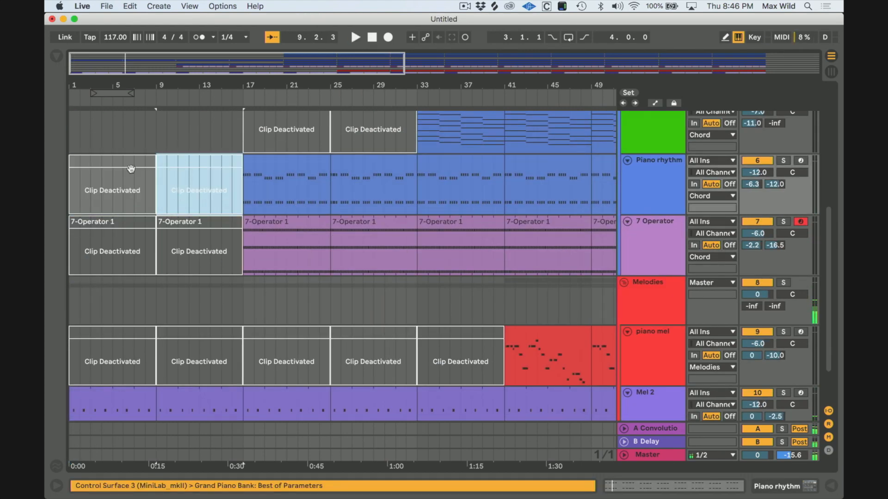
click(125, 163)
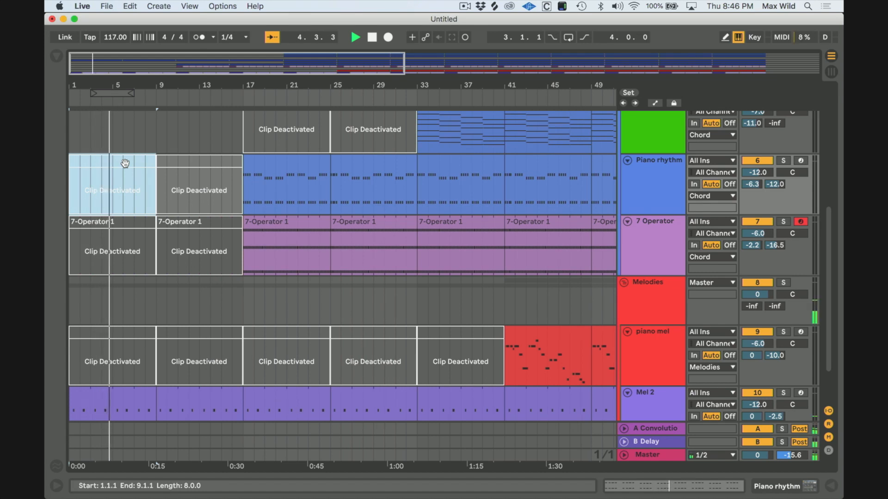
scroll(125, 163, up, 3)
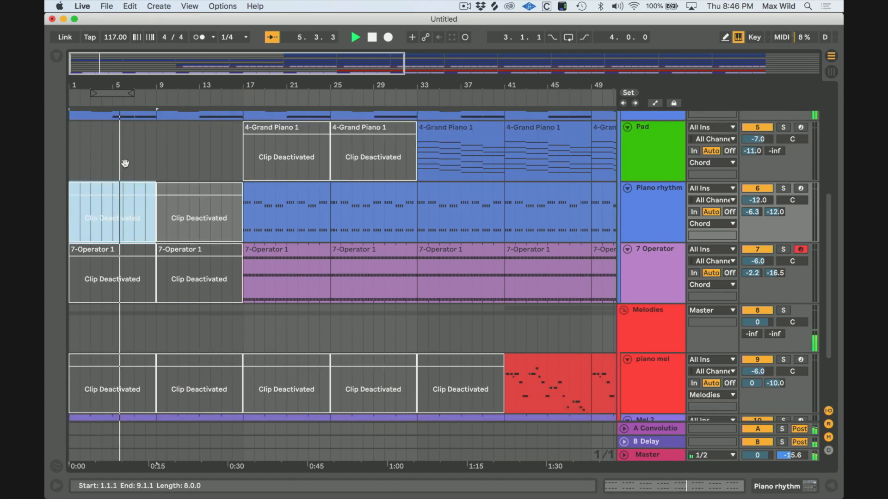
Step: Copy the drums clip at bar 33 and paste it at bar 1 of the drums track
scroll(125, 163, down, 3)
scroll(125, 163, up, 10)
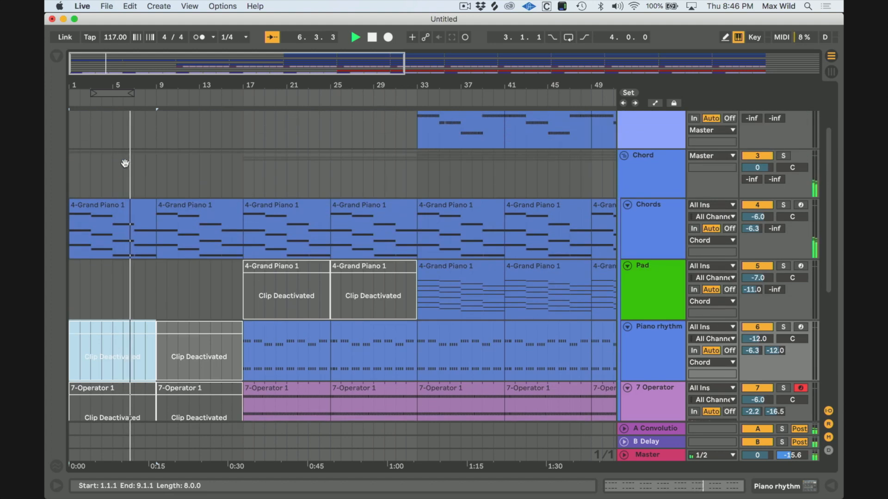
key(space)
scroll(126, 165, up, 4)
click(426, 129)
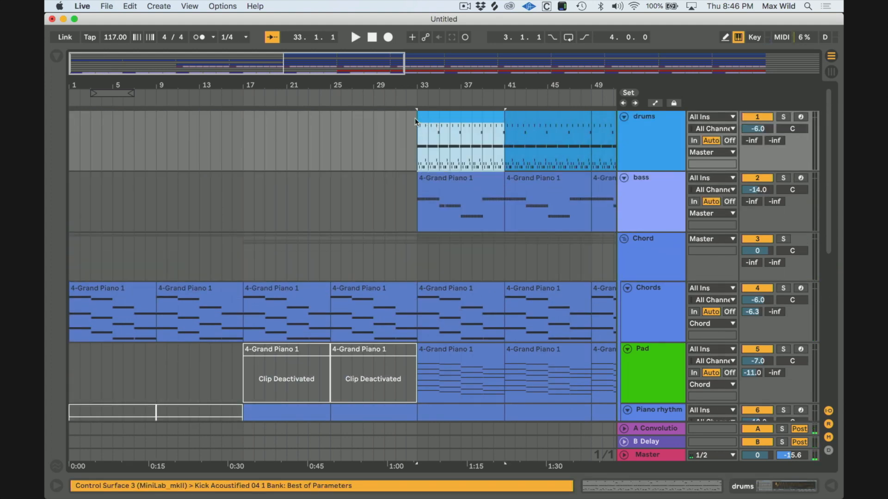
click(73, 129)
key(super+v)
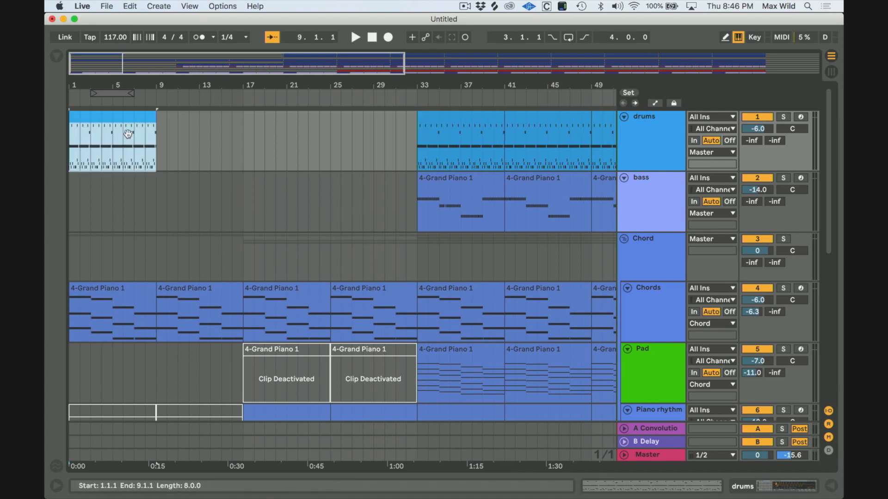
Step: Open the drums clip at bar 1 in an enlarged note editor and delete all of its notes
double_click(132, 114)
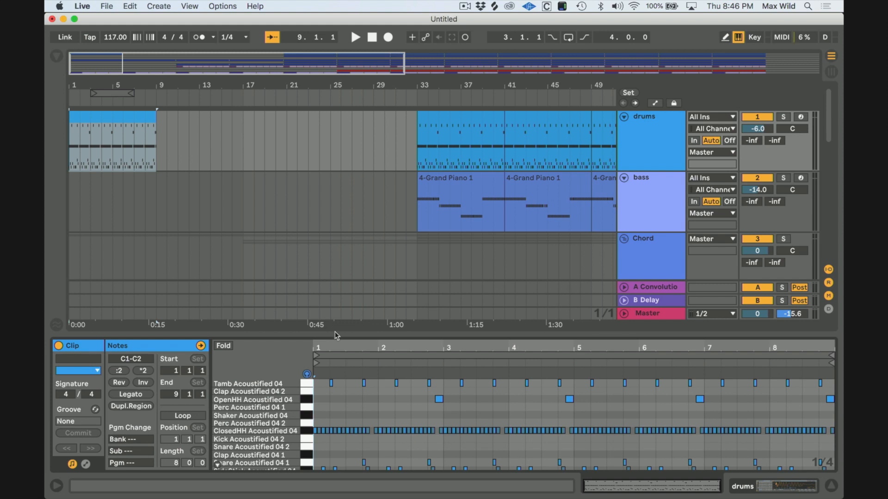
drag(335, 261, 337, 149)
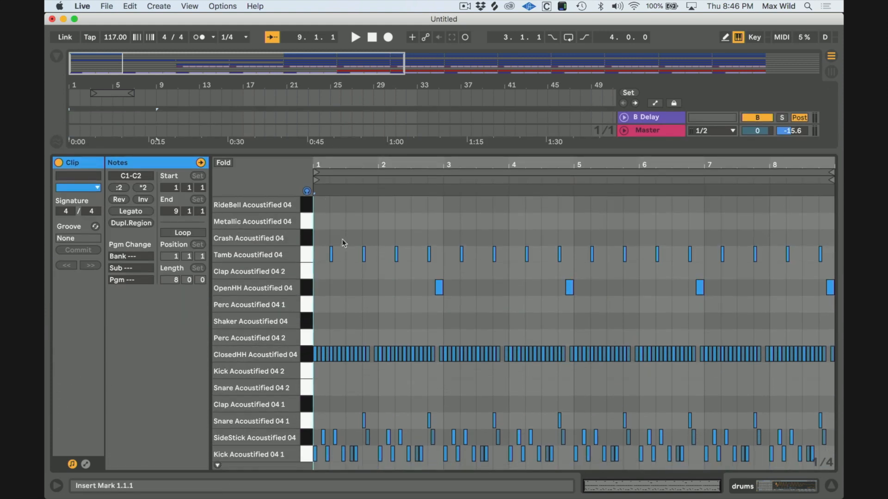
key(super+a)
key(Delete)
Step: Audition the drum sounds and enter Shaker Acoustified 04 notes on beats 1 and 3 of bar 1, the second at velocity 39
click(308, 255)
drag(307, 262, 306, 327)
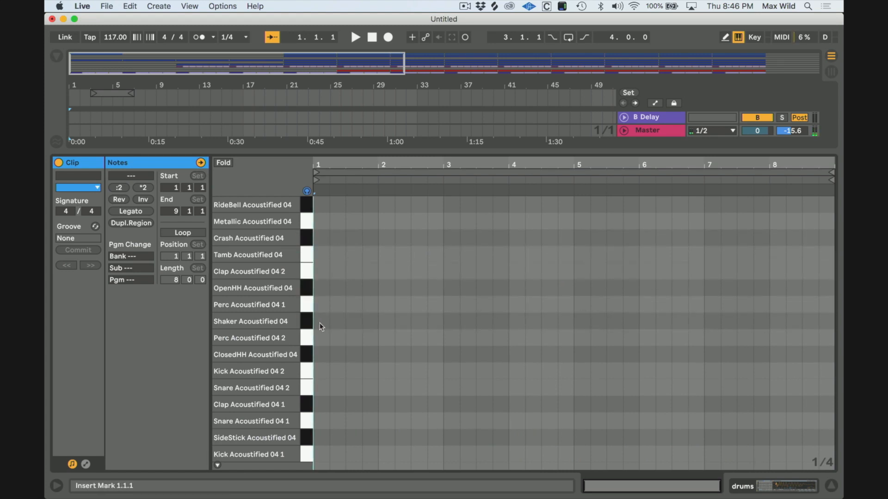
double_click(320, 322)
double_click(356, 322)
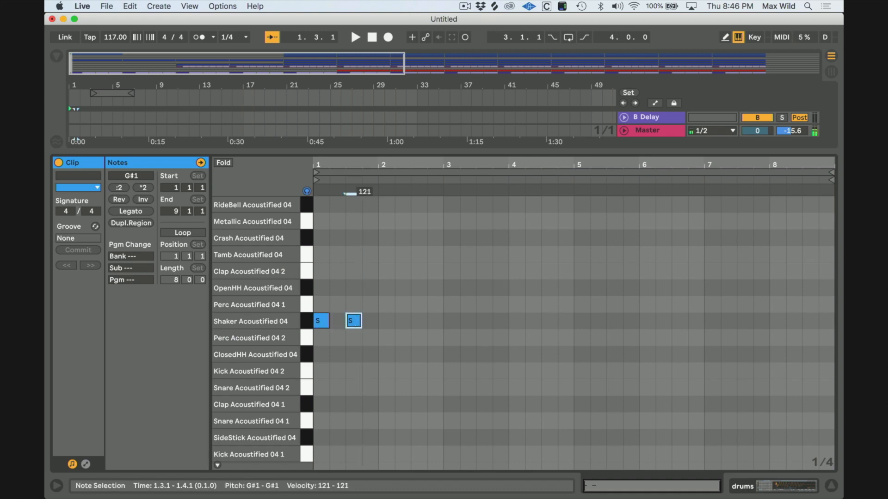
drag(317, 307, 378, 345)
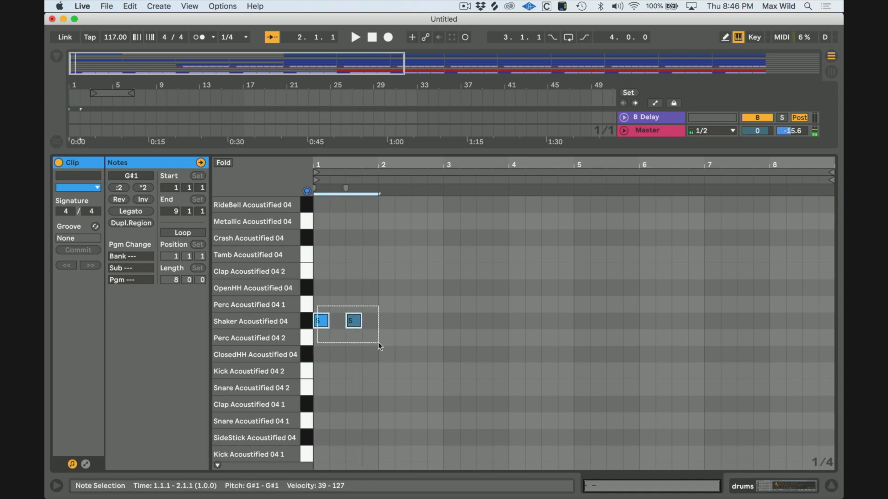
Step: Duplicate the one-bar Shaker pattern through bar 8, play it briefly, and undo the last copy
key(super+d)
key(super+d)
key(super+d)
key(super+d)
key(super+d)
key(space)
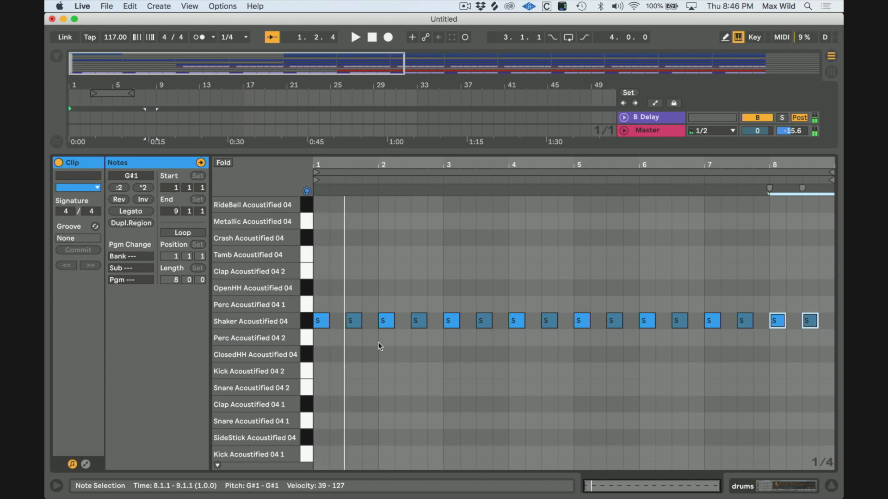
key(space)
key(super+z)
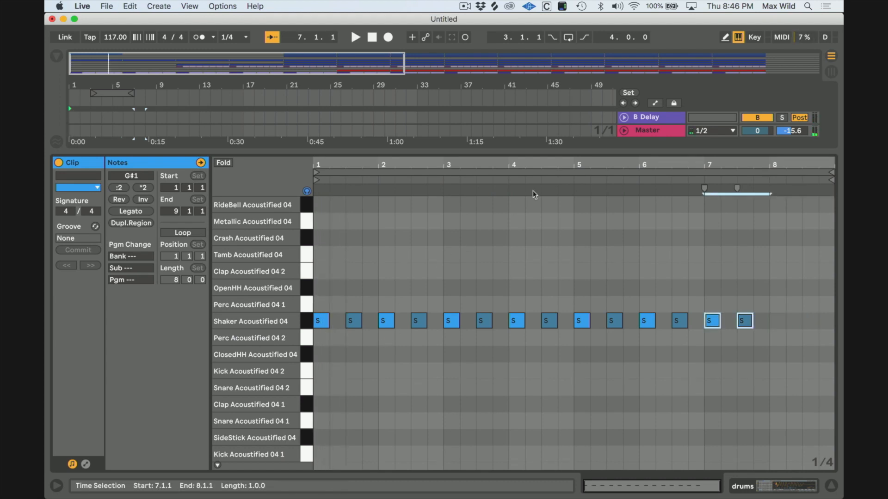
Step: Try to shorten the clip's loop to its first bar and crop the clip
drag(831, 177, 378, 200)
right_click(351, 235)
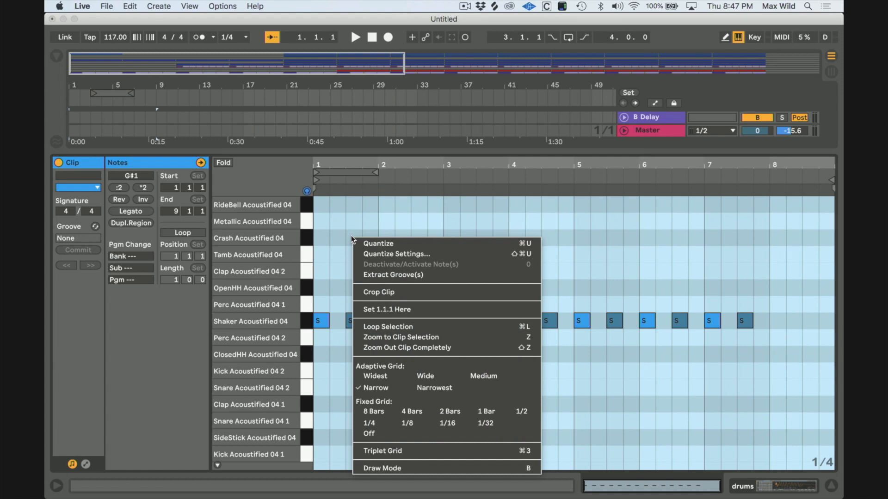
click(370, 293)
click(363, 254)
click(349, 173)
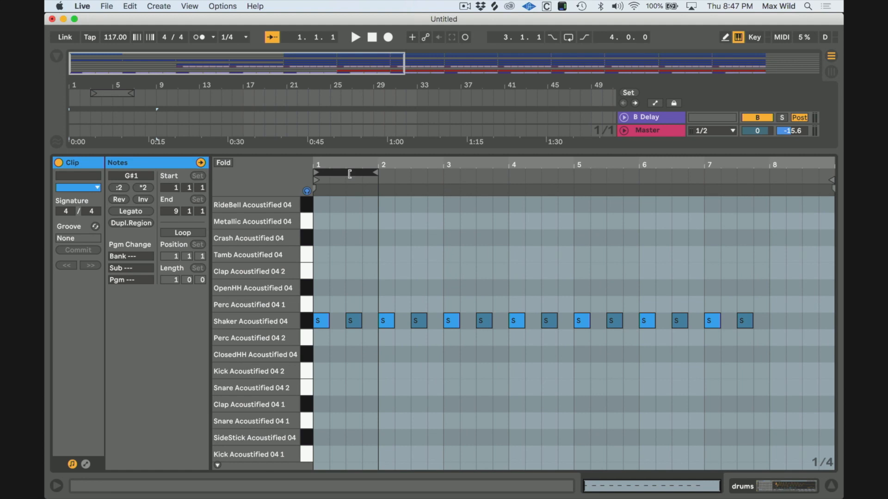
key(super+l)
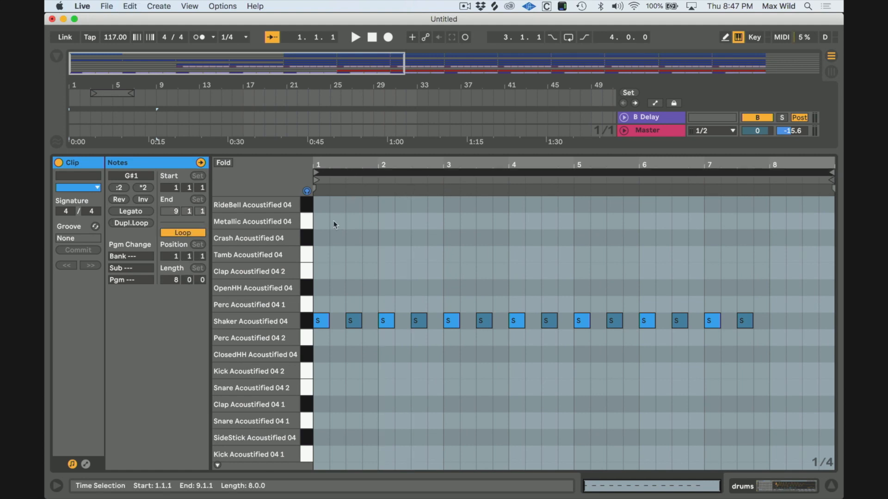
Step: Loop only bar 1 of the drums clip and crop the clip to that one-bar loop
drag(318, 221, 376, 231)
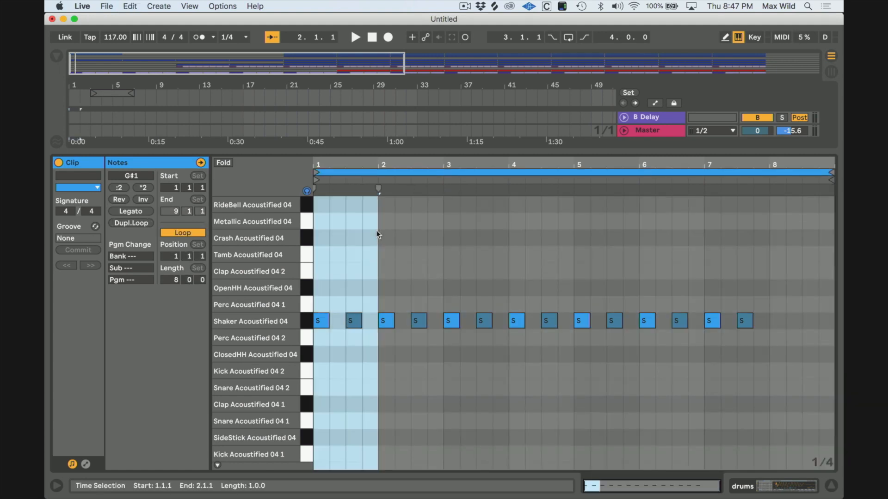
key(super+l)
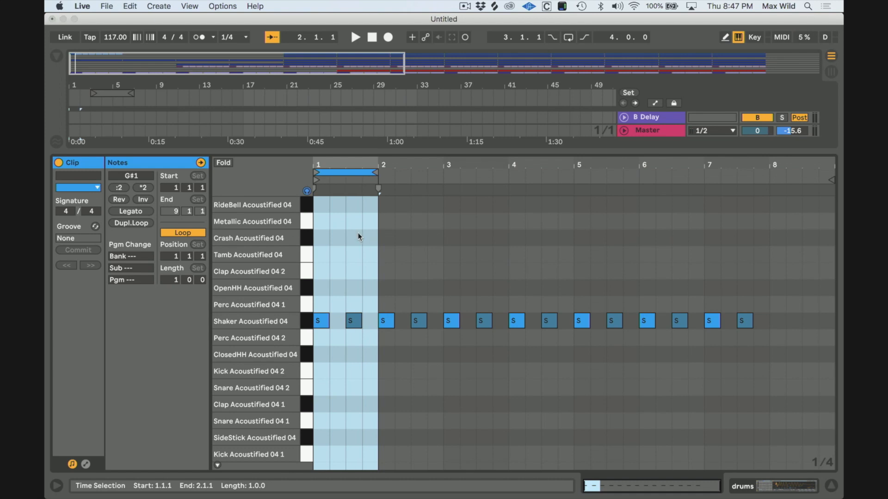
right_click(358, 232)
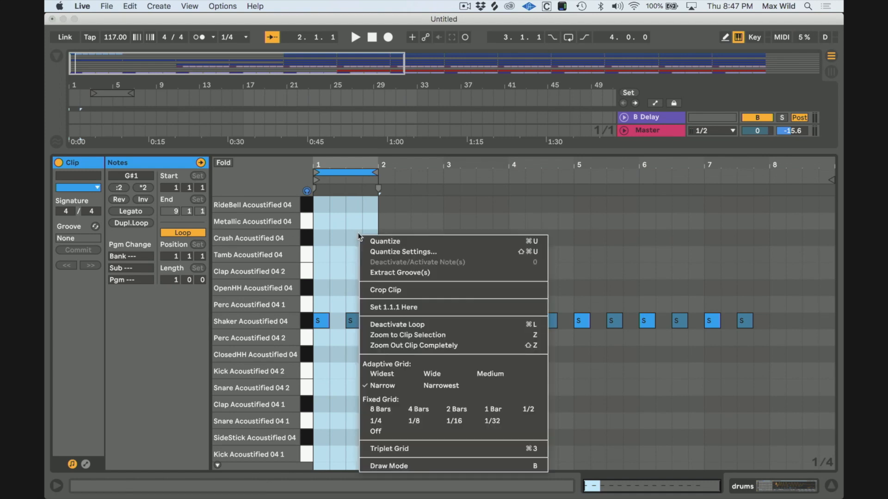
click(384, 294)
click(493, 309)
click(442, 325)
Step: Delete all notes from the one-bar drums clip and set the note grid to 1/8
key(super+a)
key(BackSpace)
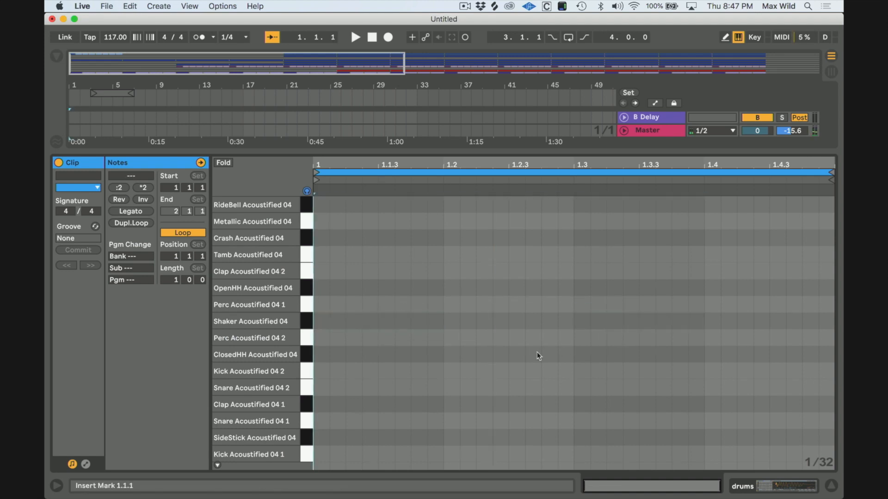
key(super+2)
key(super+1)
Step: Enter eighth-note Shaker Acoustified 04 notes at 1.1.1 and 1.1.3, and lower the second note's velocity to 19
double_click(346, 308)
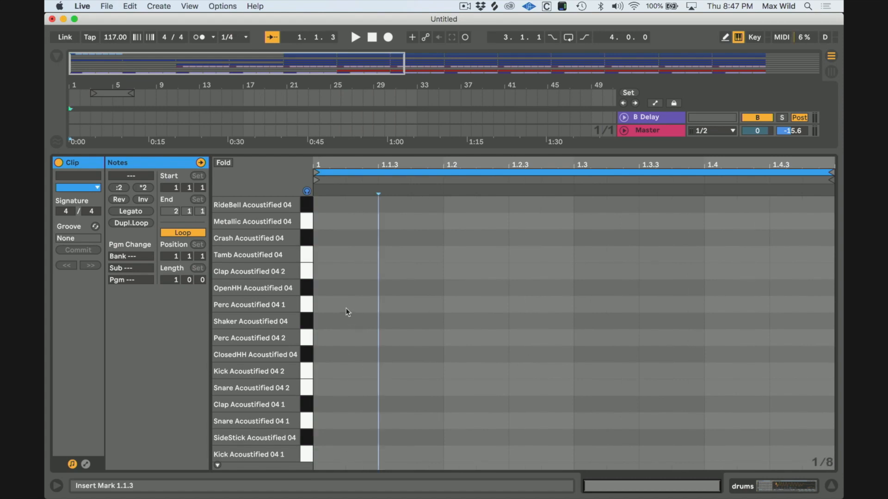
drag(357, 312, 375, 323)
click(401, 328)
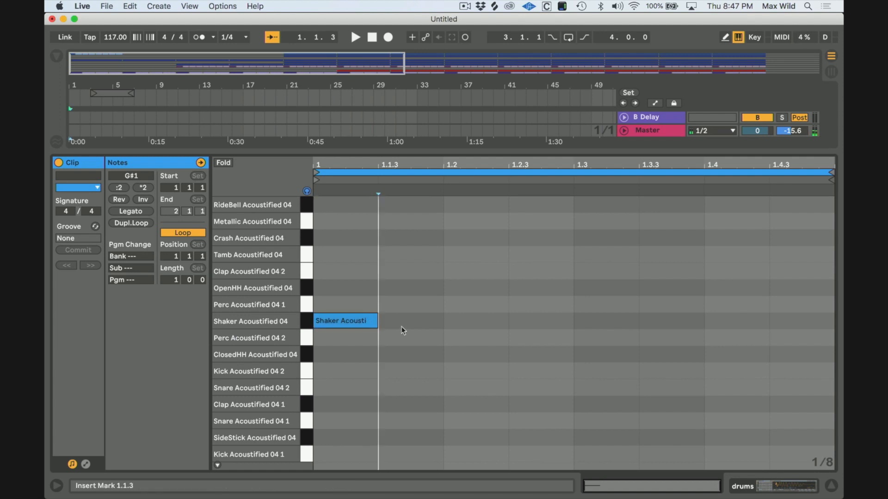
double_click(404, 318)
drag(405, 320, 405, 337)
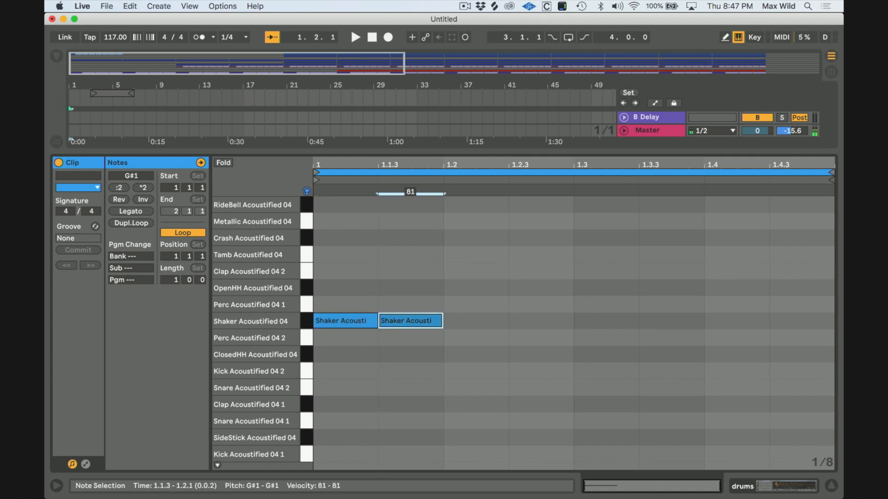
drag(406, 323, 407, 355)
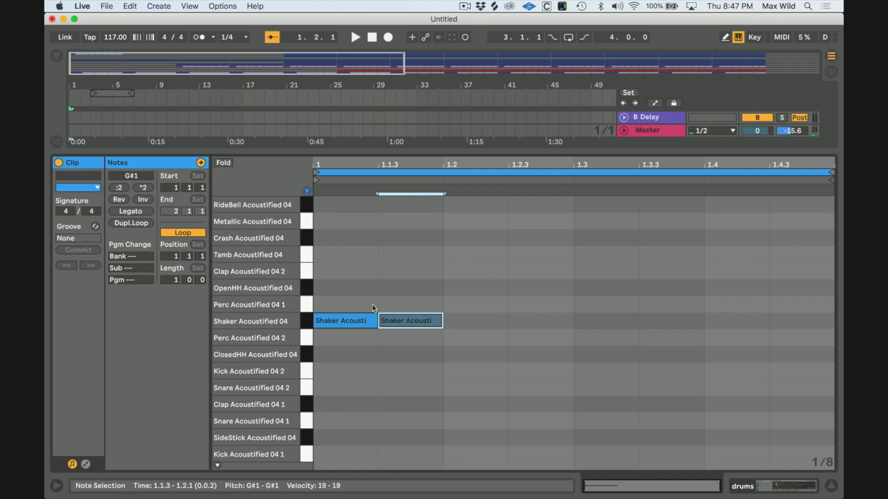
Step: Duplicate the pair of Shaker notes across the remaining three beats of the bar
drag(328, 300, 409, 342)
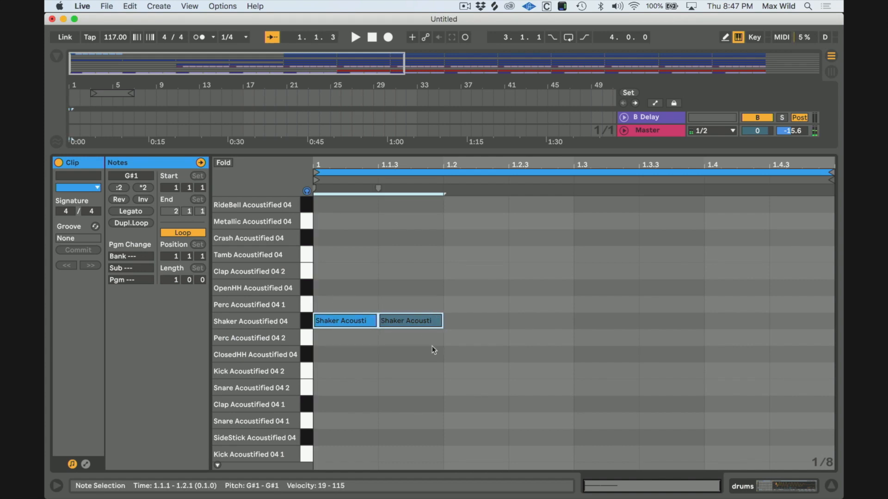
key(super+d)
key(super+d)
key(super+d)
Step: Play the arrangement from bar 1 to hear the shaker pattern, shrink the note editor, and stop playback
key(space)
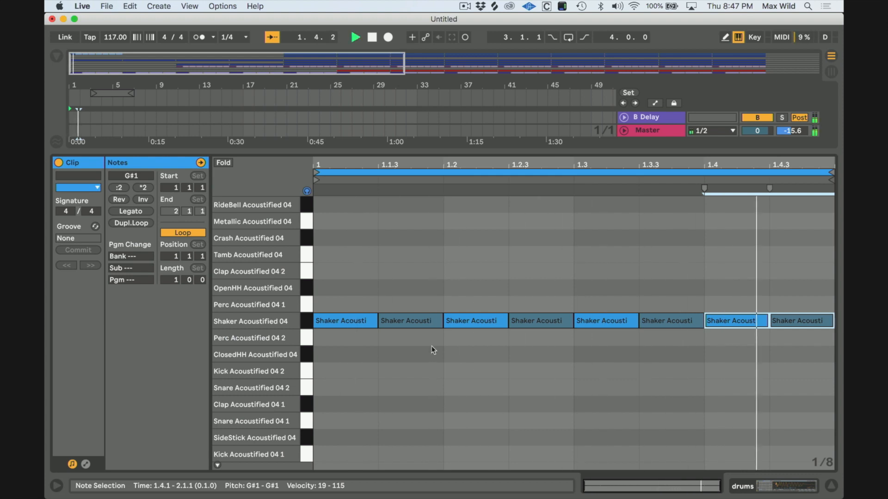
drag(445, 151, 421, 316)
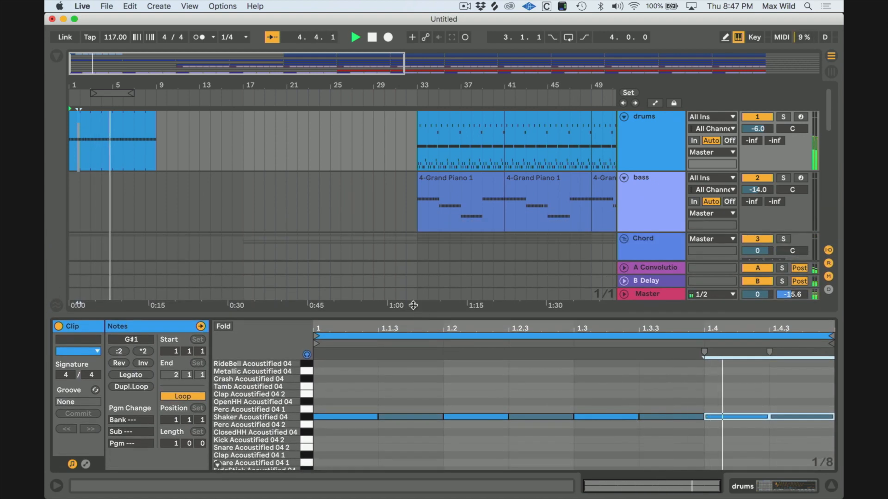
click(135, 116)
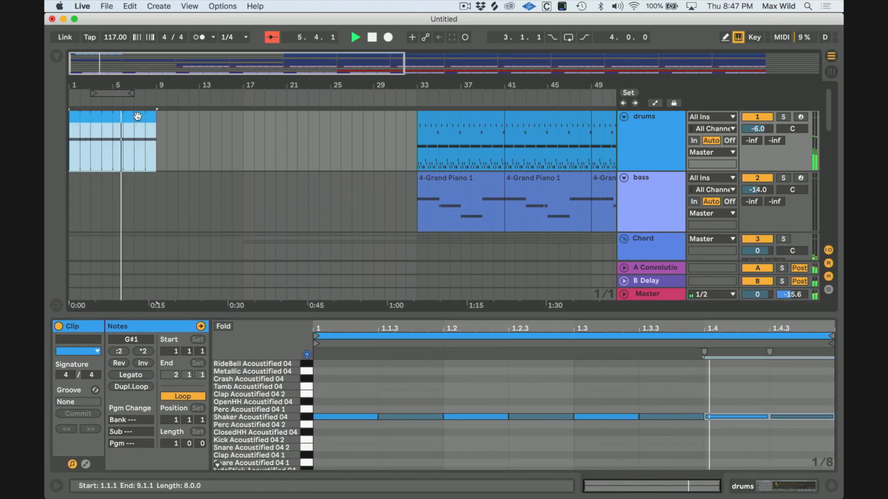
key(space)
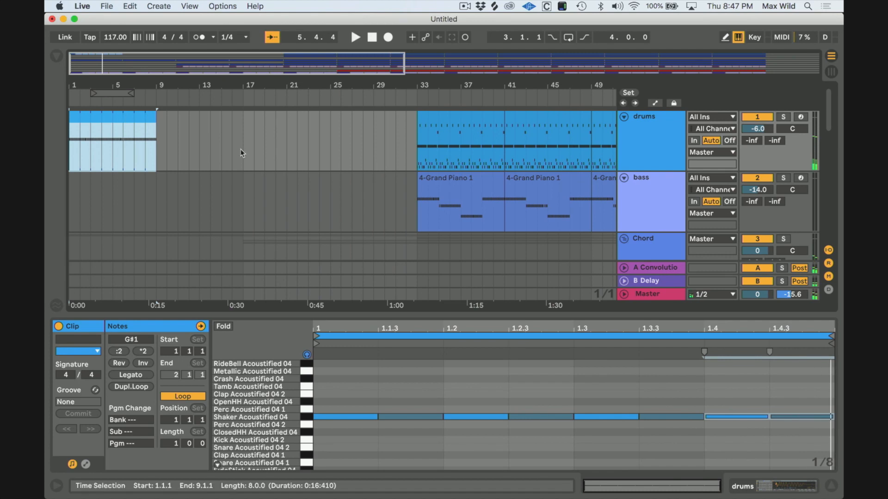
Step: Duplicate the drums track, name the copy shaker, and delete the bar 1 to 9 clip from the original drums track
click(666, 130)
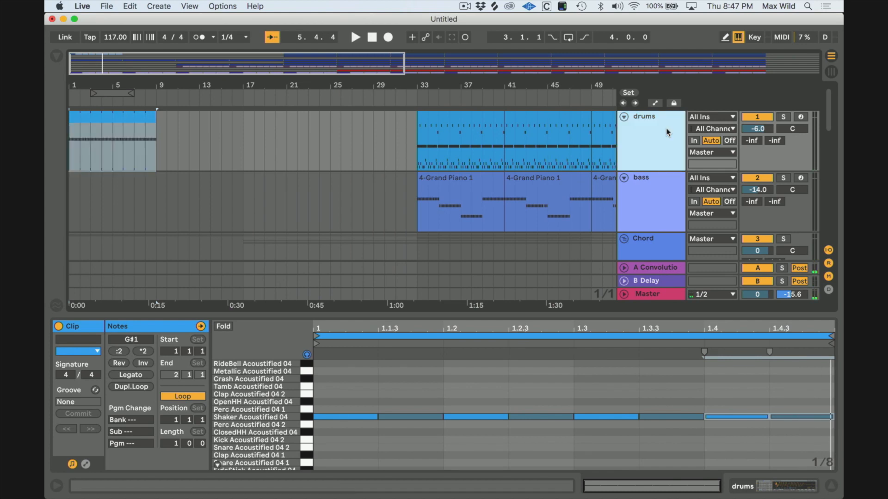
key(super+d)
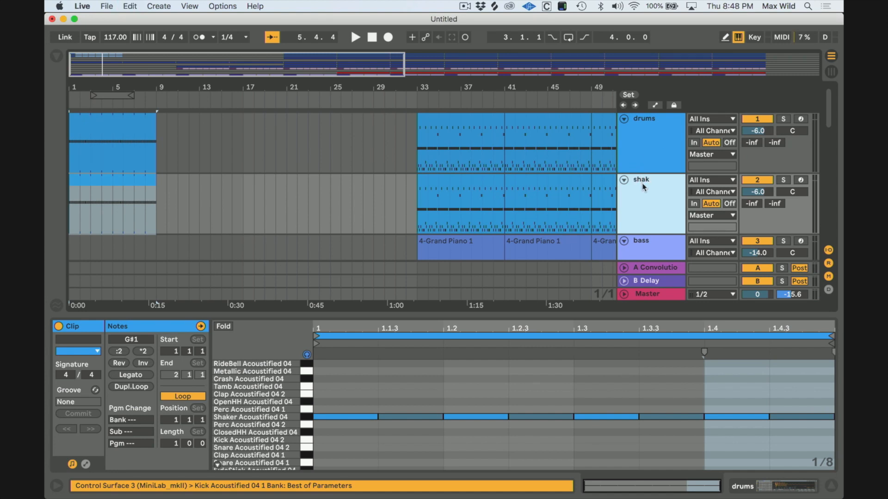
text(er)
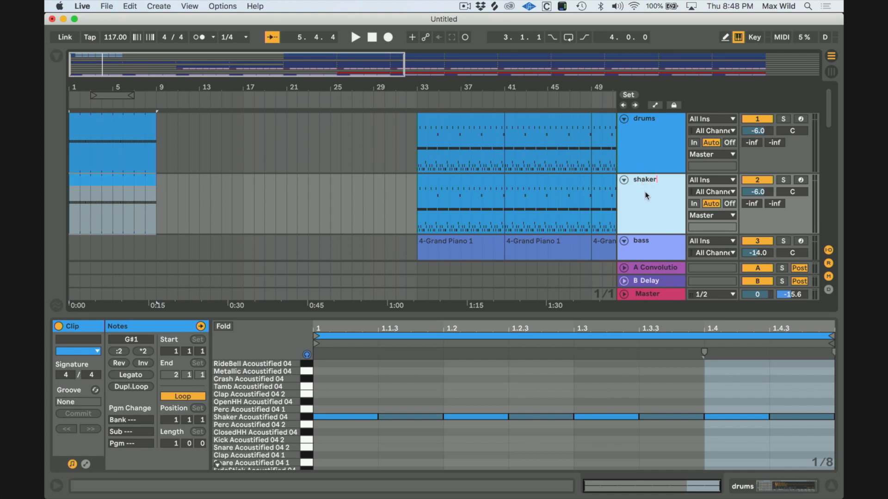
click(125, 124)
key(Delete)
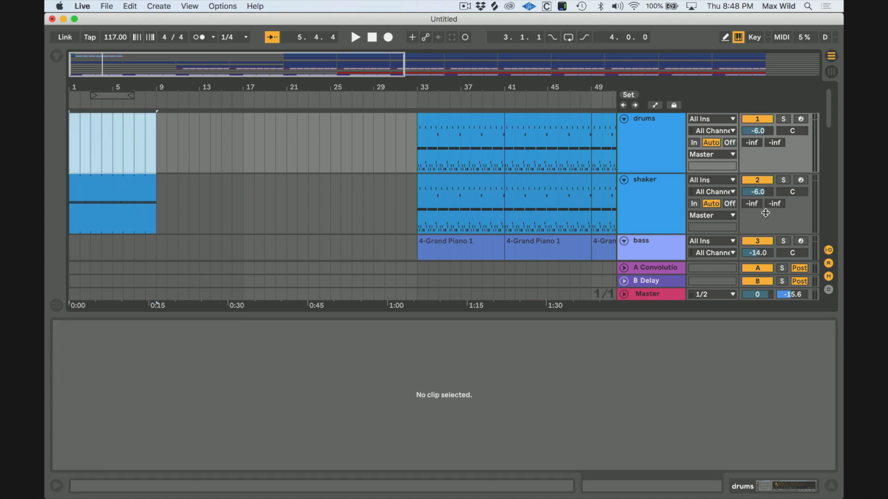
Step: Set the shaker track's A send to -3.0 dB and lower its volume to -19.0 dB during playback
drag(756, 206, 756, 194)
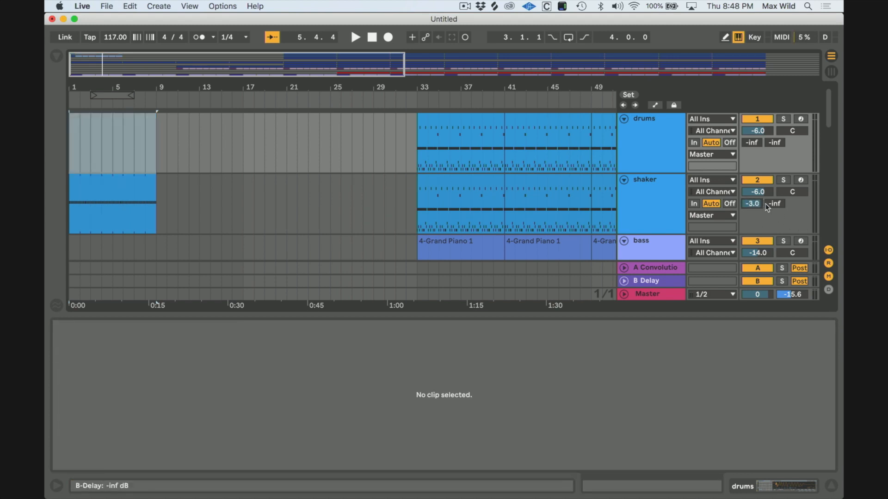
scroll(551, 177, right, 5)
scroll(237, 200, left, 3)
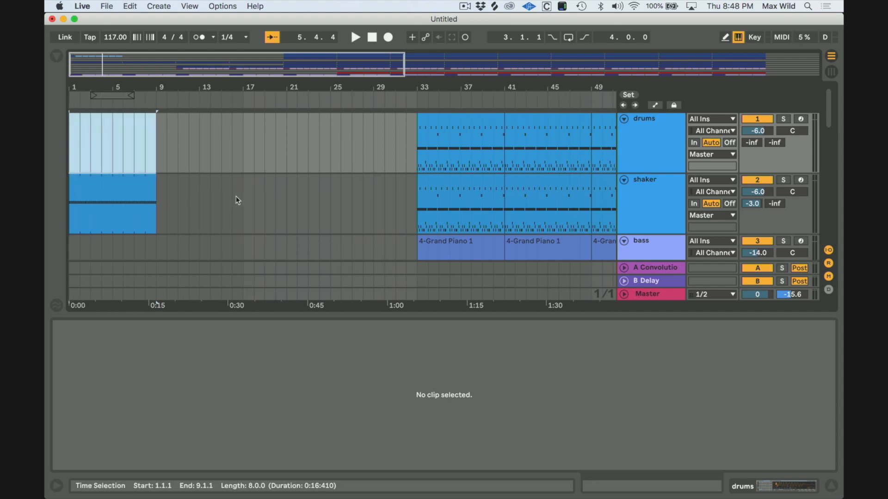
click(114, 192)
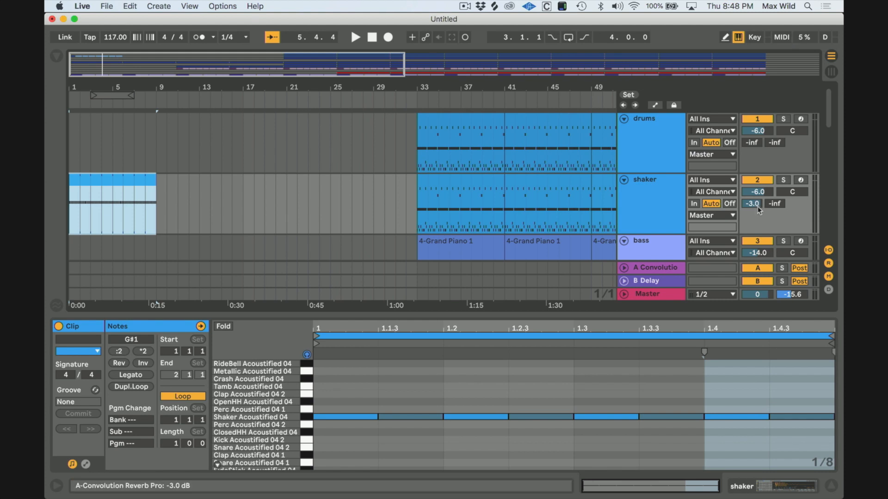
drag(758, 192, 762, 228)
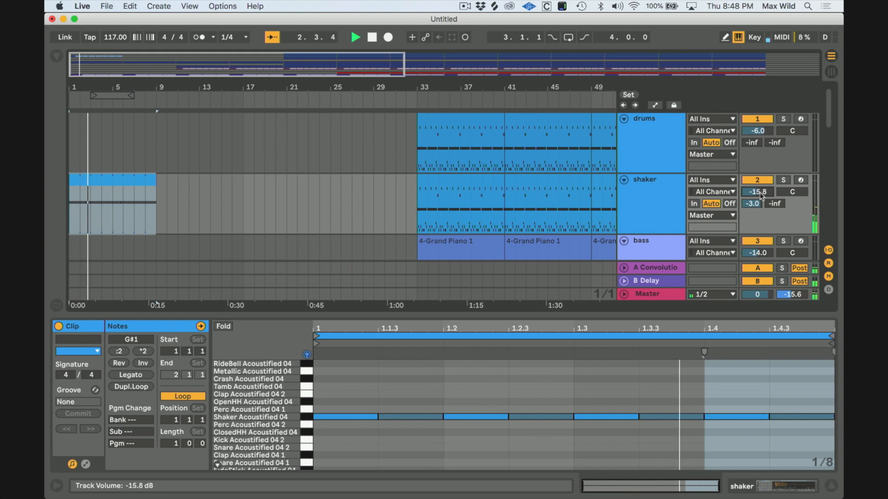
drag(761, 195, 762, 210)
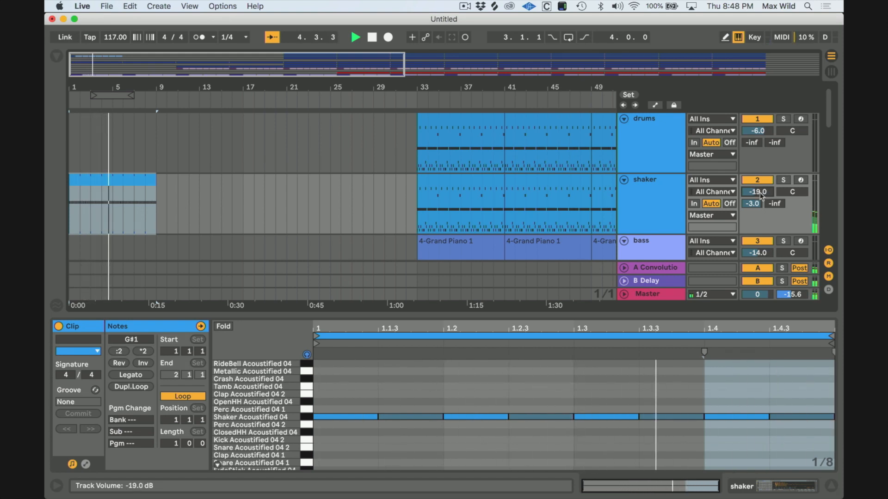
Step: Add an eighth-note Kick Acoustified 04 1 hit on beat 4 of the shaker clip and raise its velocity to 127
drag(613, 301, 612, 152)
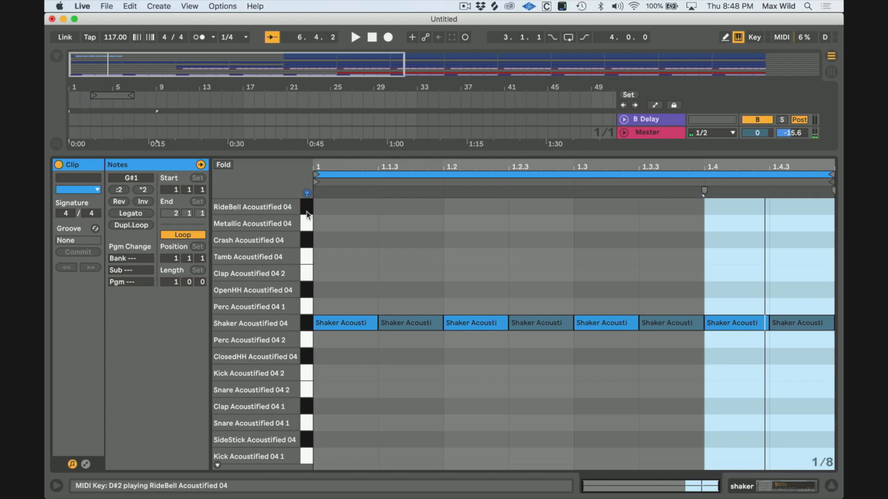
drag(307, 209, 308, 455)
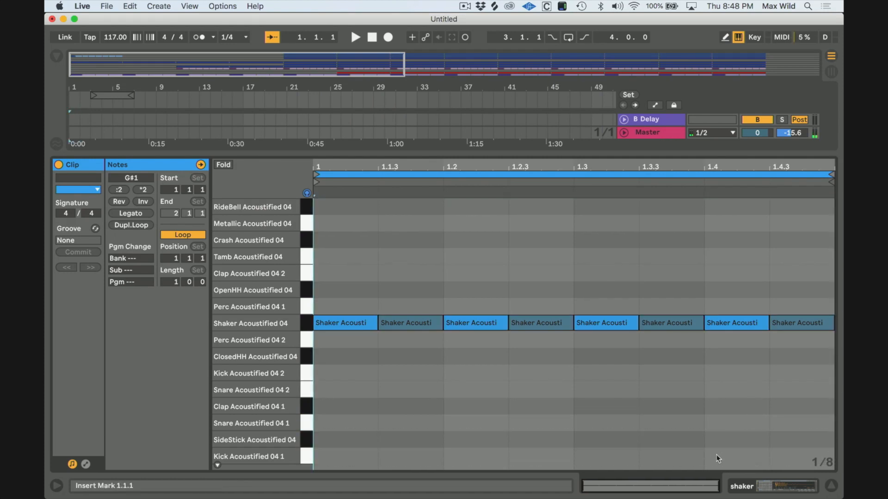
double_click(717, 459)
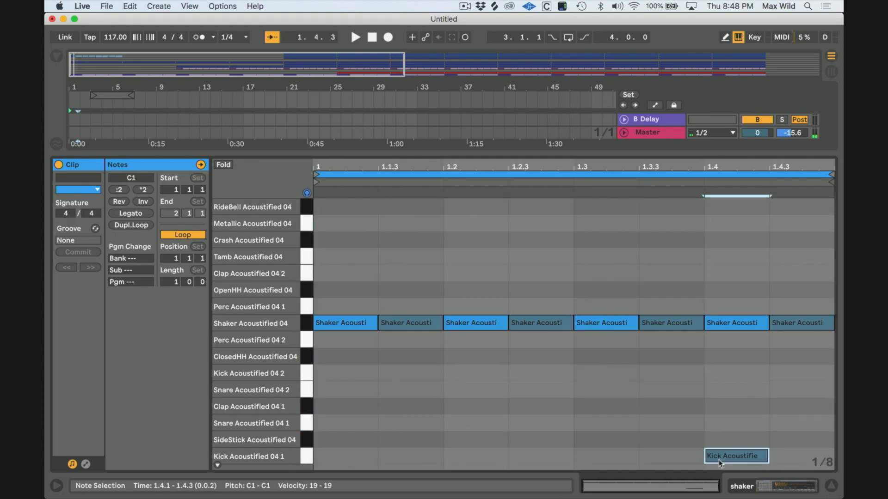
drag(719, 460, 719, 425)
key(space)
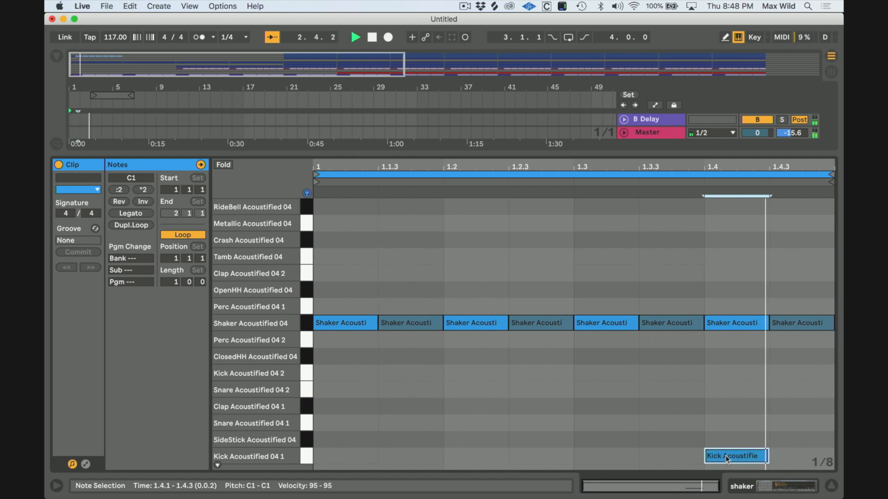
drag(726, 458, 727, 442)
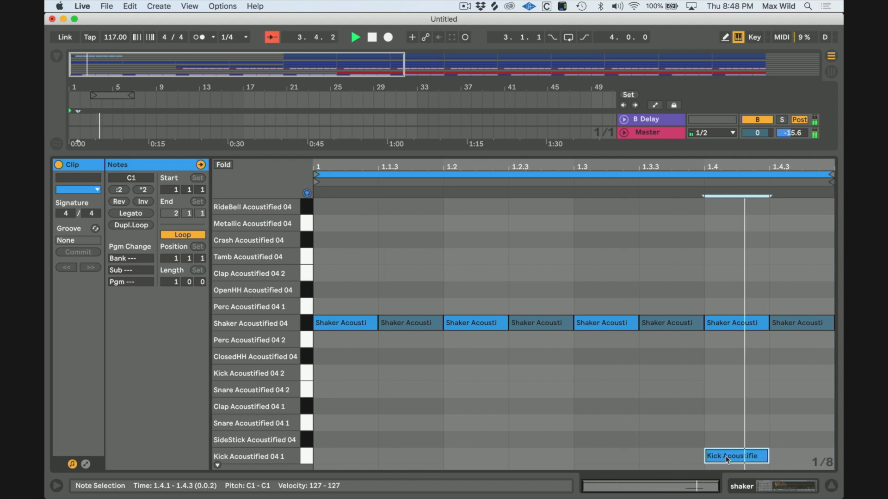
Step: Set the shaker track's A send to -5.0 dB and its volume to -13.5 dB while listening to the intro
drag(602, 153, 589, 270)
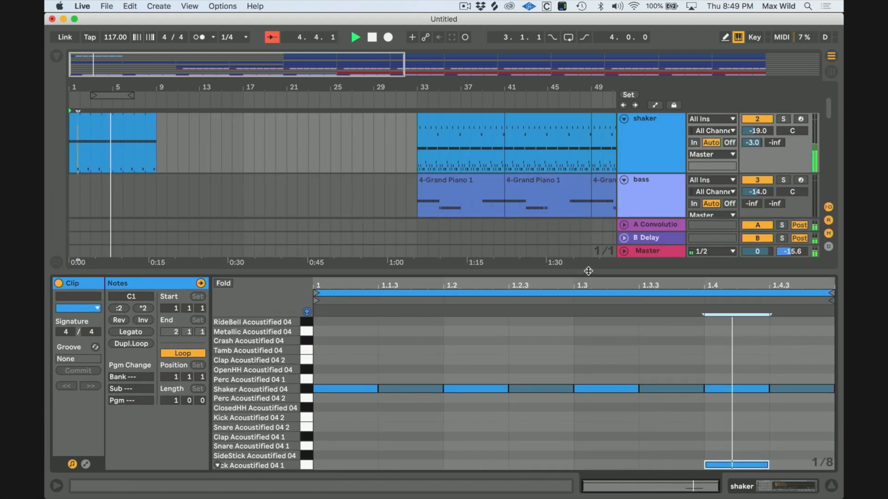
mouse_move(754, 143)
mouse_down()
mouse_move(753, 134)
mouse_move(753, 148)
mouse_up()
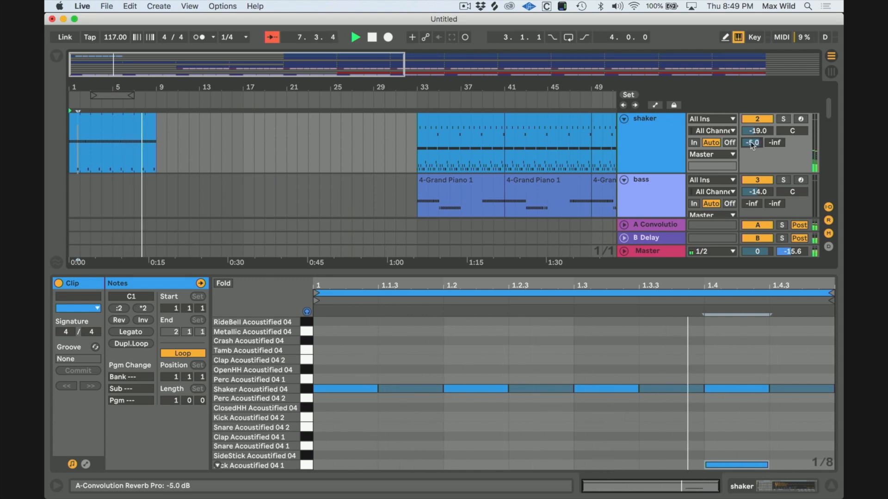
key(Tab)
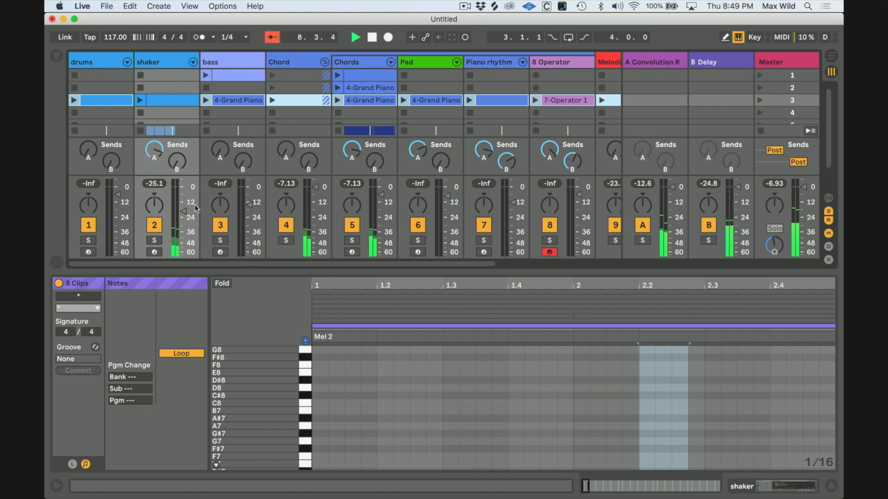
drag(183, 216, 184, 205)
key(space)
drag(184, 203, 184, 205)
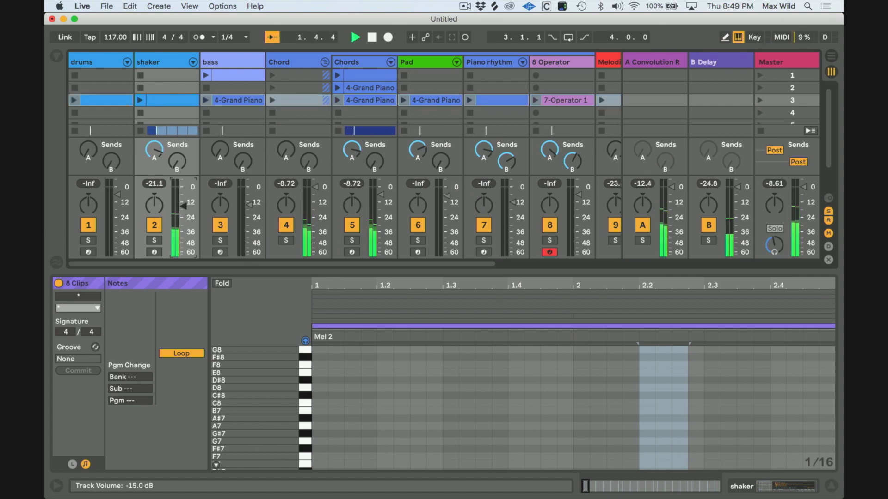
key(Tab)
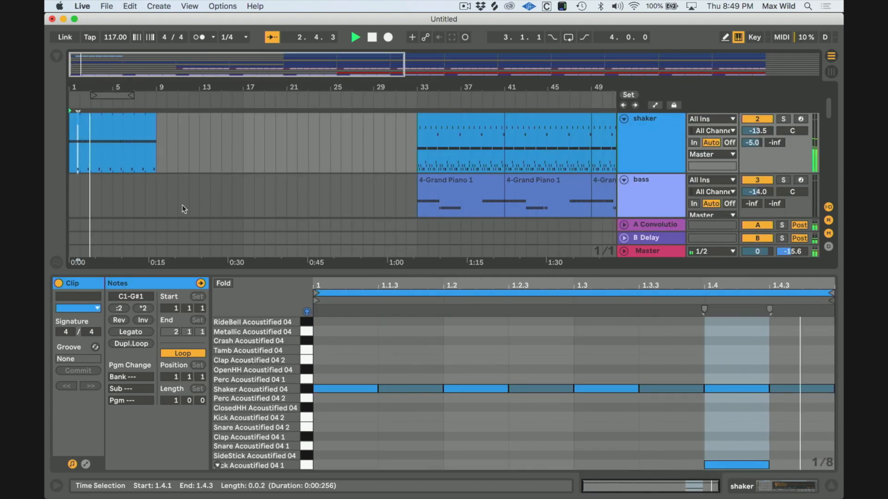
key(Tab)
key(space)
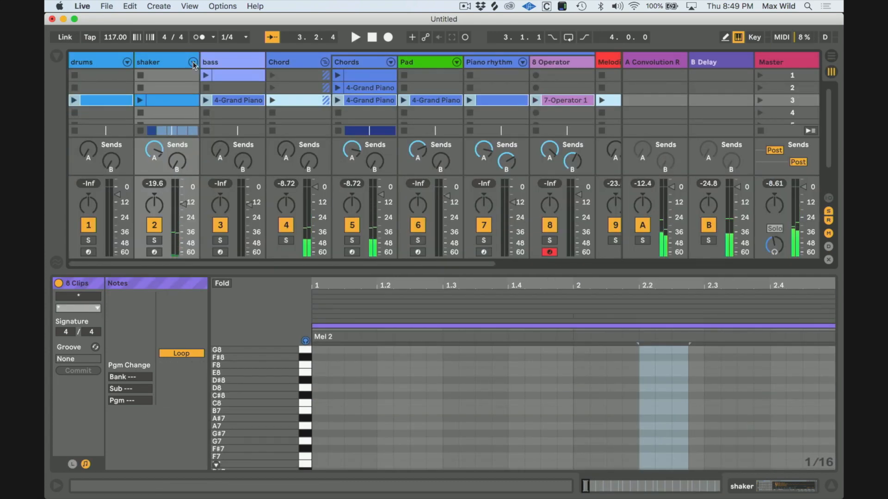
Step: Expand the shaker track's drum chains, then set the Shaker chain volume to -19.0 dB and the first Kick chain to -1.0 dB
click(193, 63)
click(191, 63)
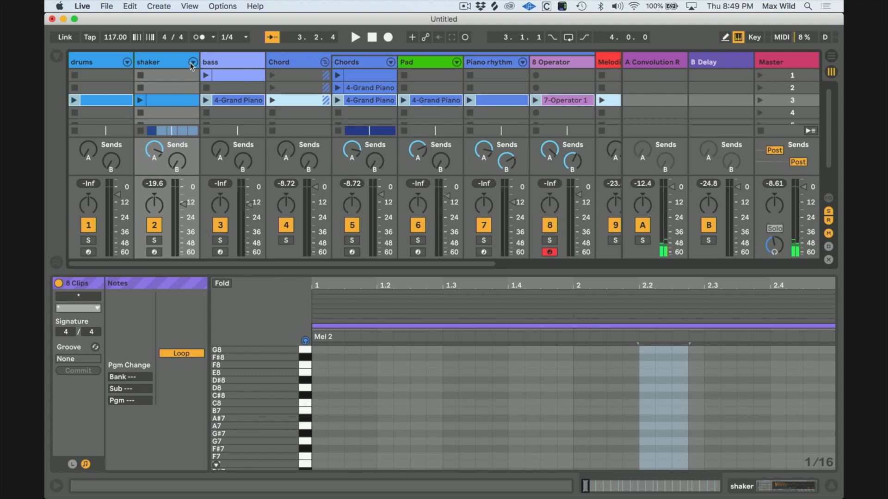
click(192, 63)
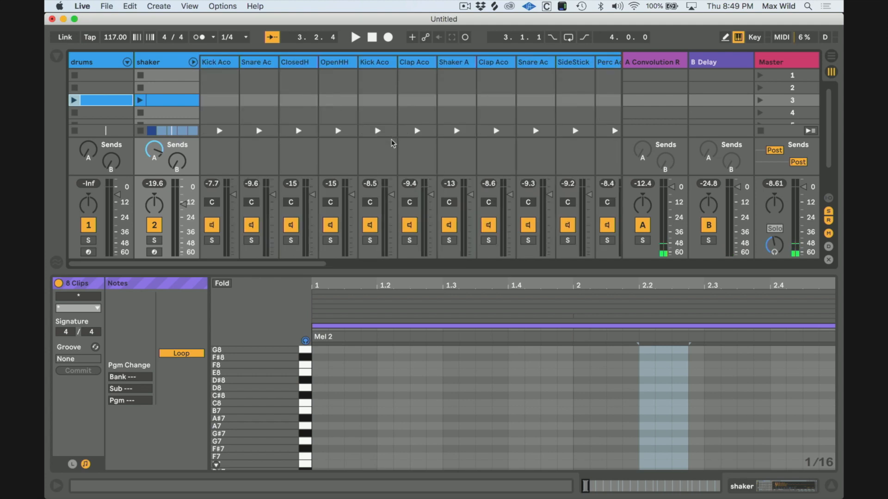
key(space)
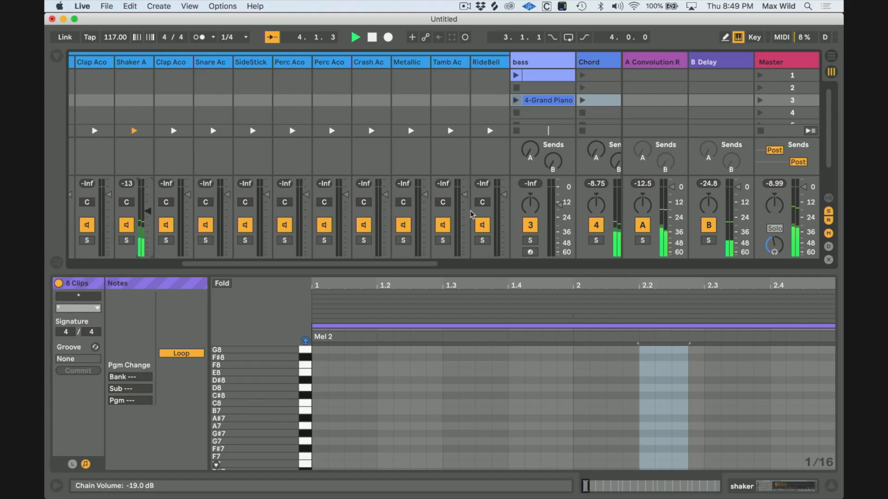
scroll(472, 214, left, 5)
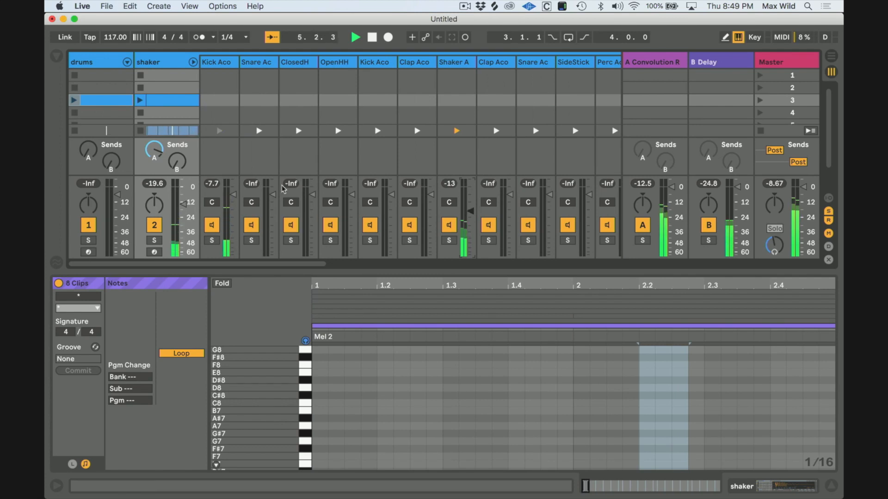
drag(233, 194, 233, 189)
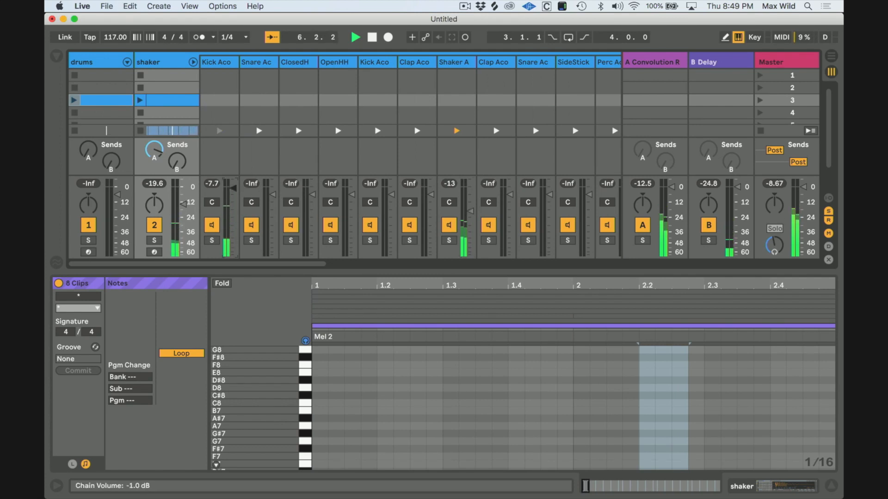
Step: Duplicate the bar 1 to 9 shaker clip three times in the arrangement to fill the track up to bar 33
key(Tab)
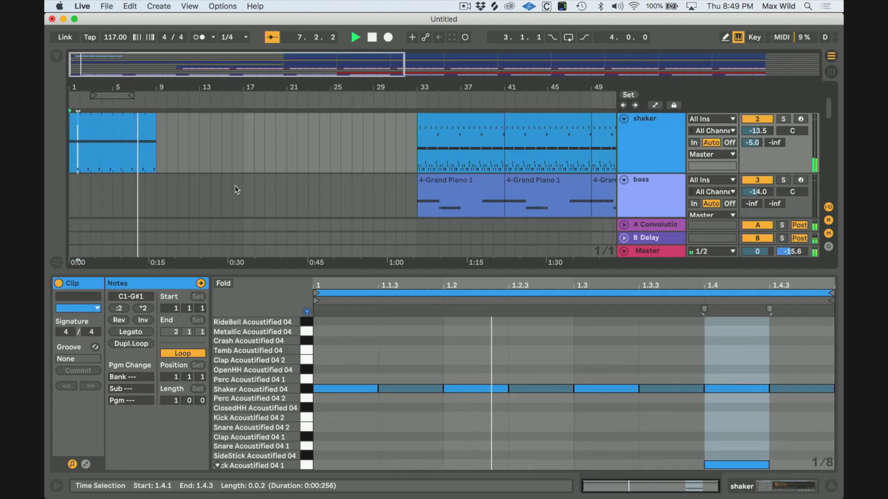
scroll(181, 152, up, 3)
key(space)
click(141, 165)
key(super+d)
key(super+d)
key(super+d)
key(space)
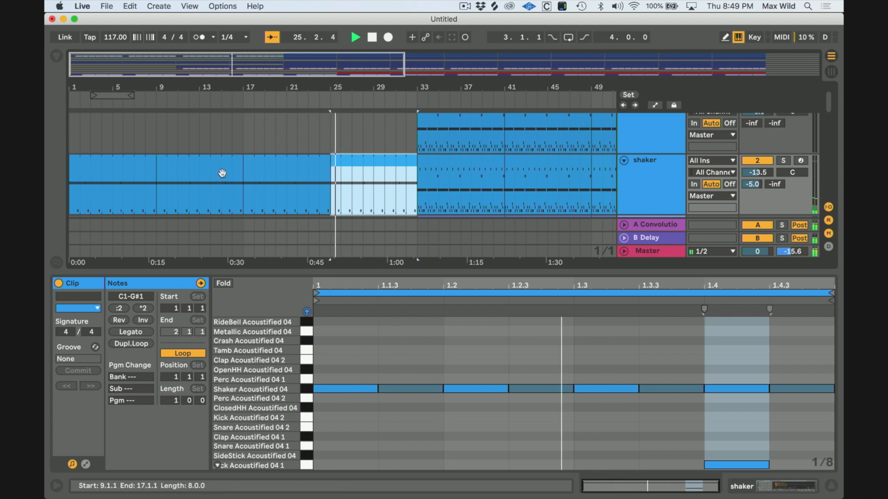
Step: Play the arrangement from bar 1 and review the chord, pad, piano and operator tracks and the mixer levels
click(372, 43)
key(space)
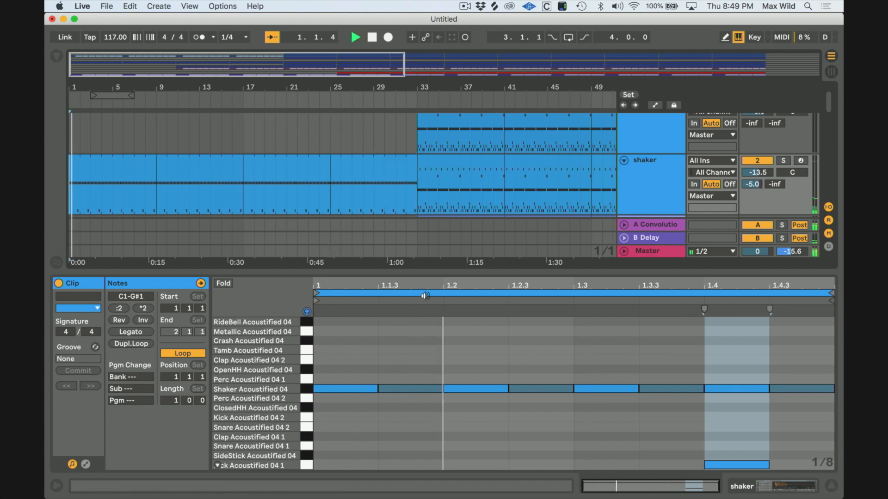
drag(430, 271, 373, 384)
scroll(329, 264, down, 5)
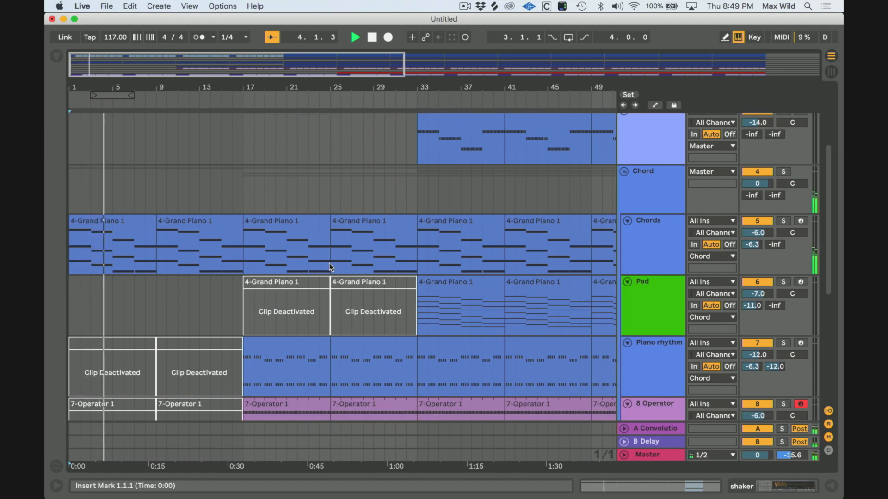
key(Tab)
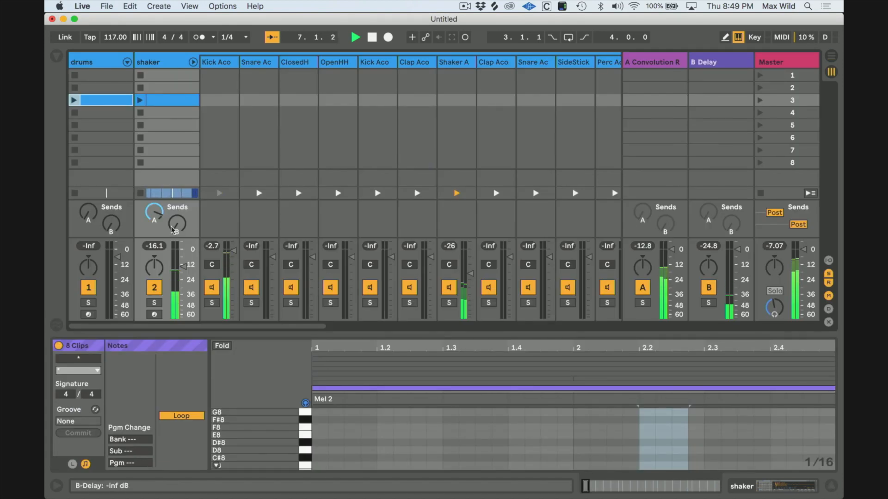
key(Tab)
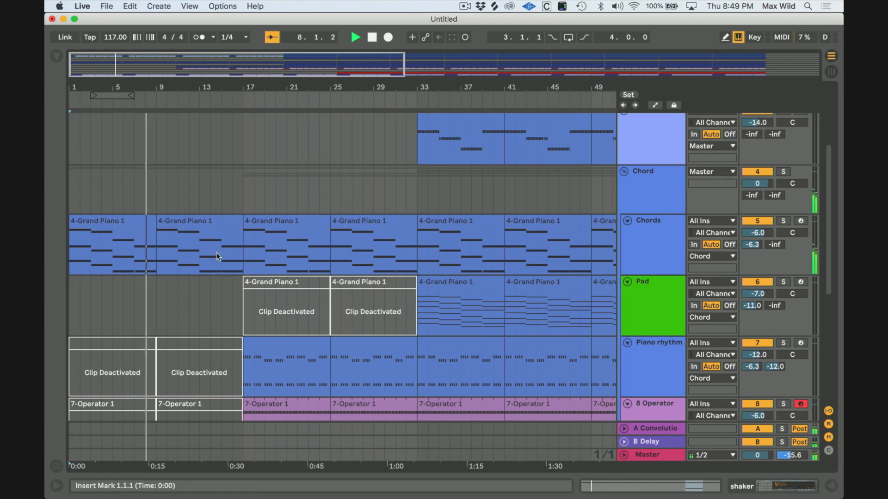
scroll(217, 252, down, 4)
scroll(217, 253, down, 2)
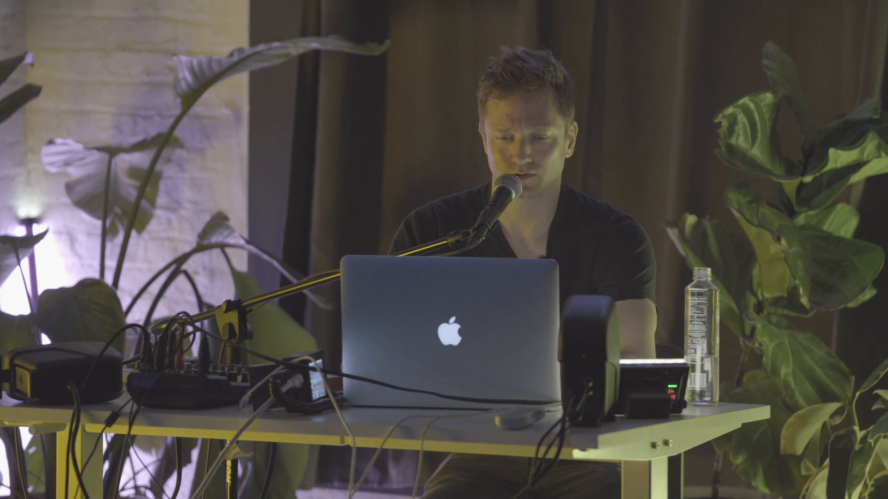
Step: Reactivate the 8 Operator clip from bar 9 to 17, audition it, and turn off the track's solo
click(191, 241)
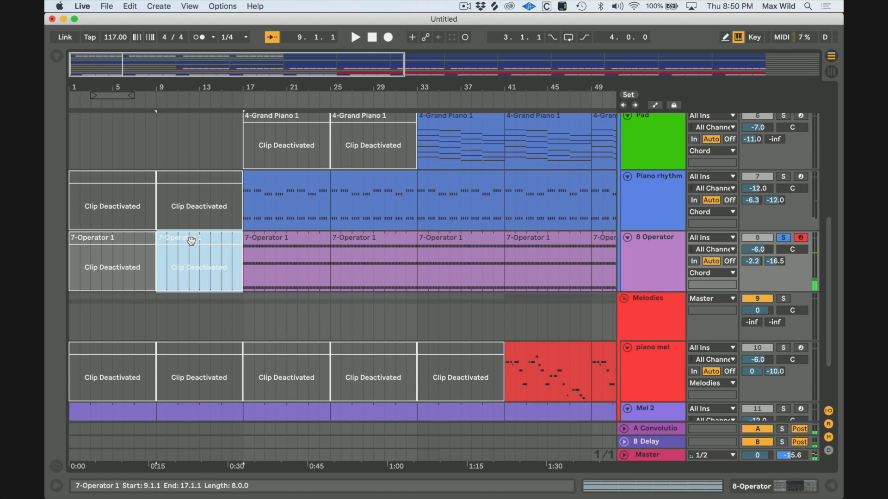
key(0)
key(space)
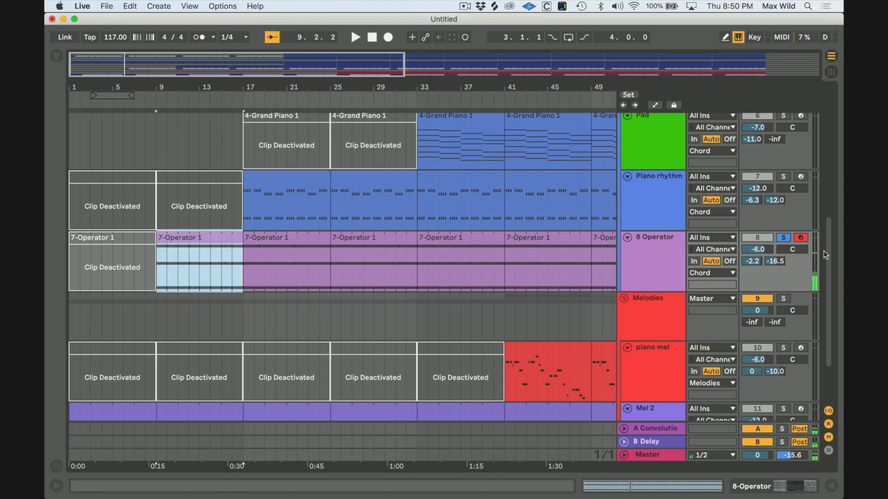
click(783, 238)
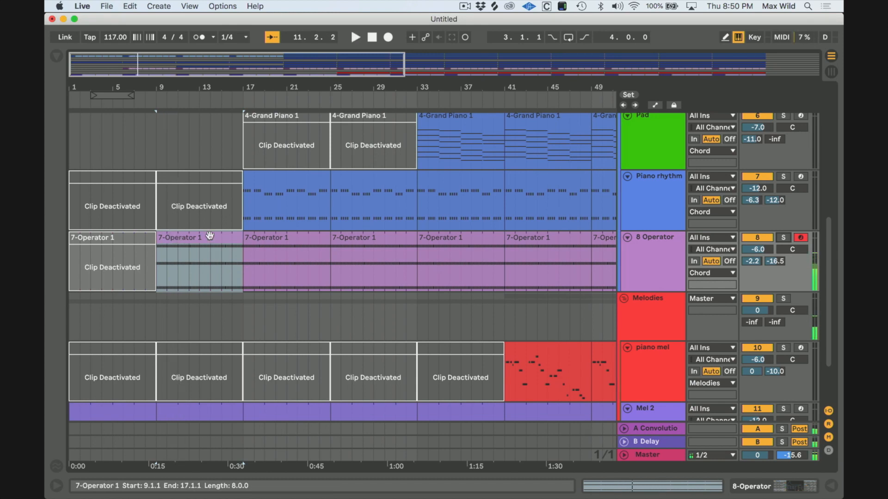
Step: Add an Auto Filter audio effect to the 8 Operator track and set its filter frequency to 5.33 kHz
click(55, 57)
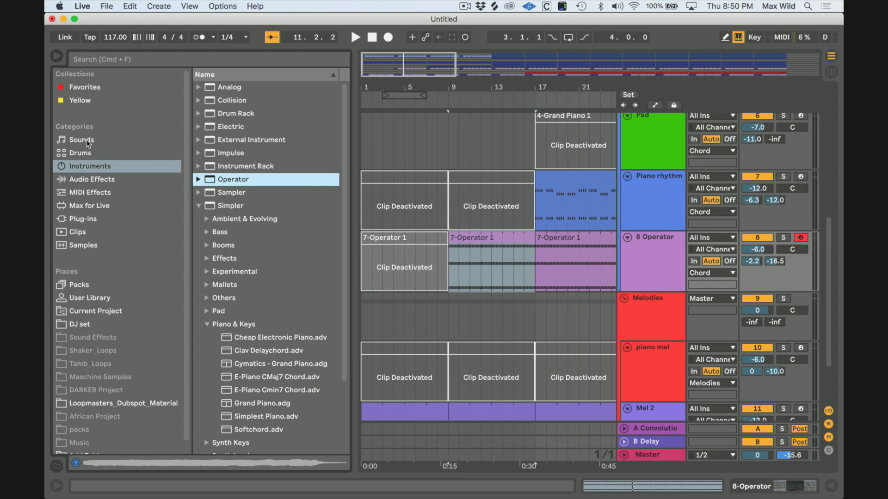
click(91, 180)
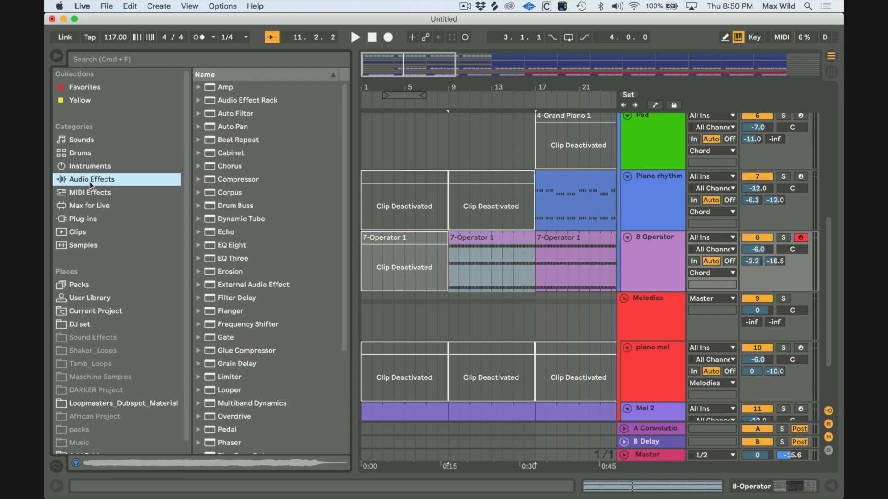
drag(226, 117, 364, 195)
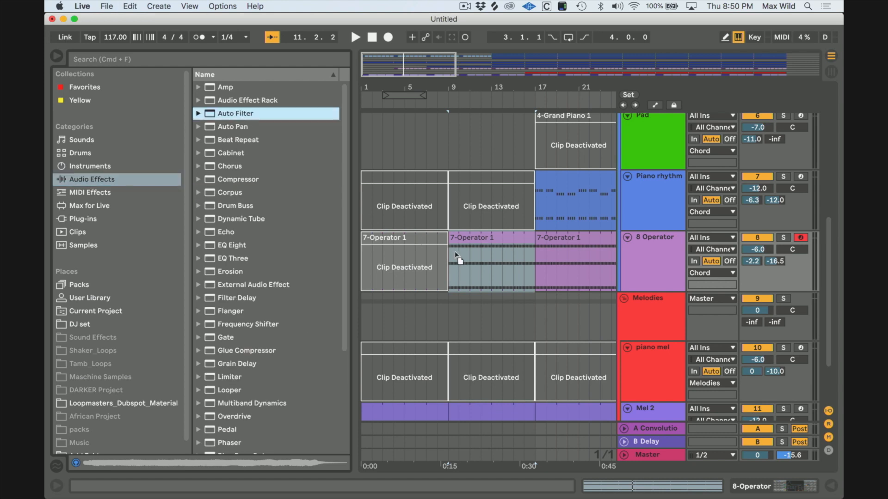
drag(454, 251, 454, 251)
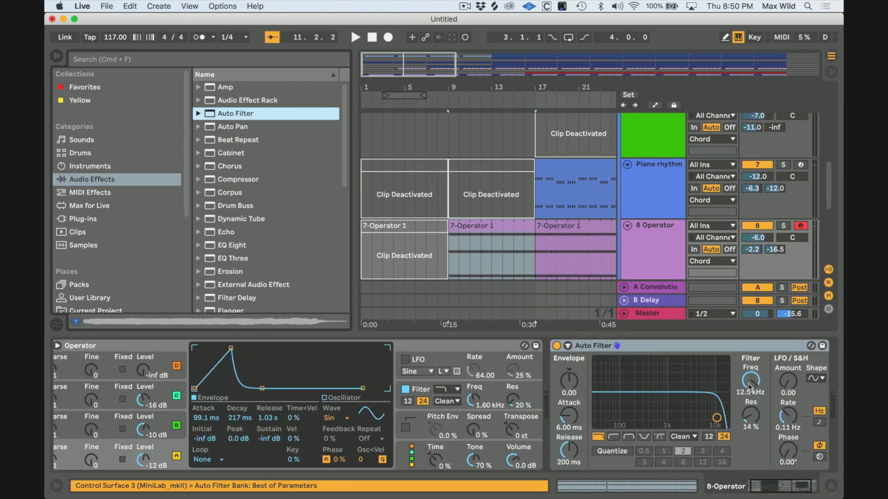
drag(750, 388, 750, 402)
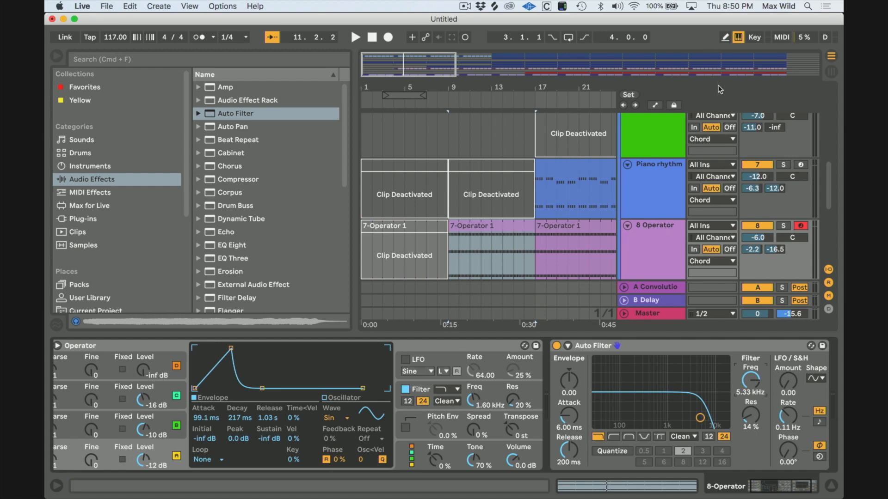
Step: Automate the 8 Operator track's Auto Filter frequency to ramp up from 879 Hz at bar 9 to 5.33 kHz at bar 17
click(654, 105)
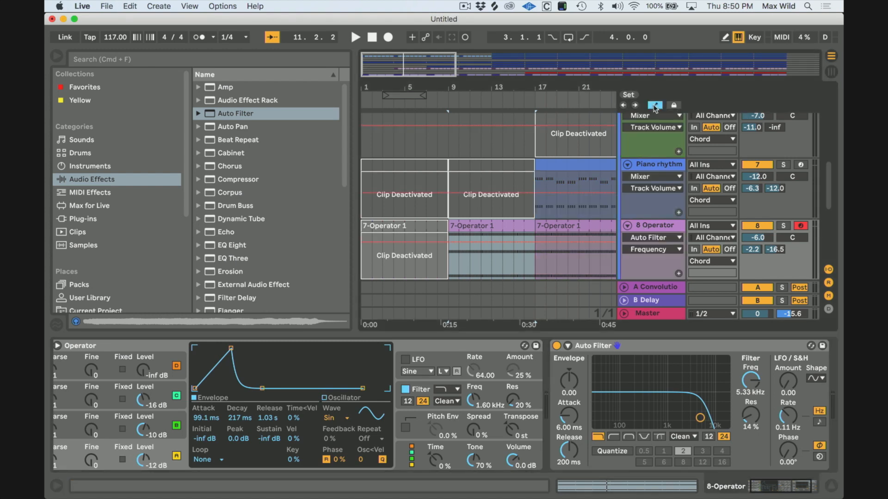
click(534, 243)
drag(456, 243, 448, 262)
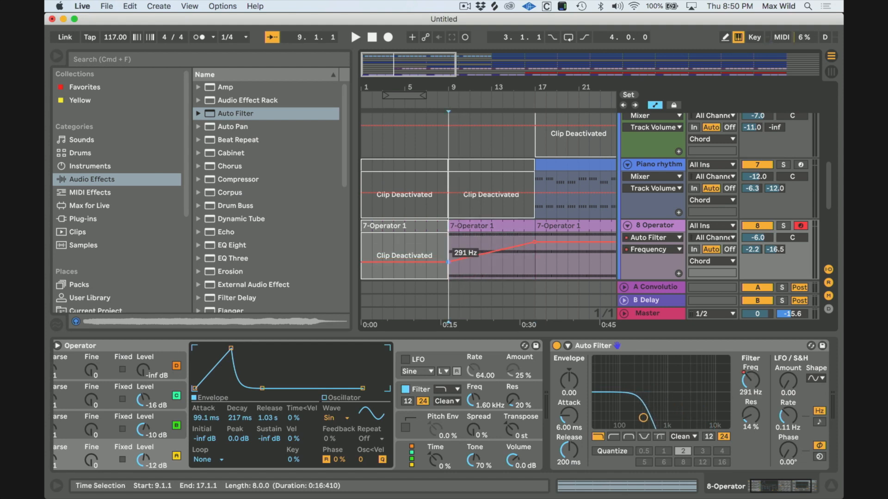
key(space)
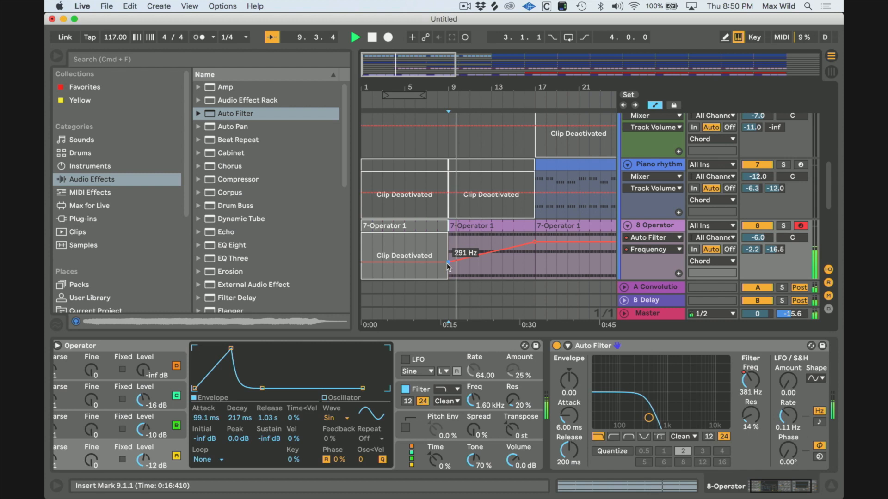
drag(448, 262, 448, 255)
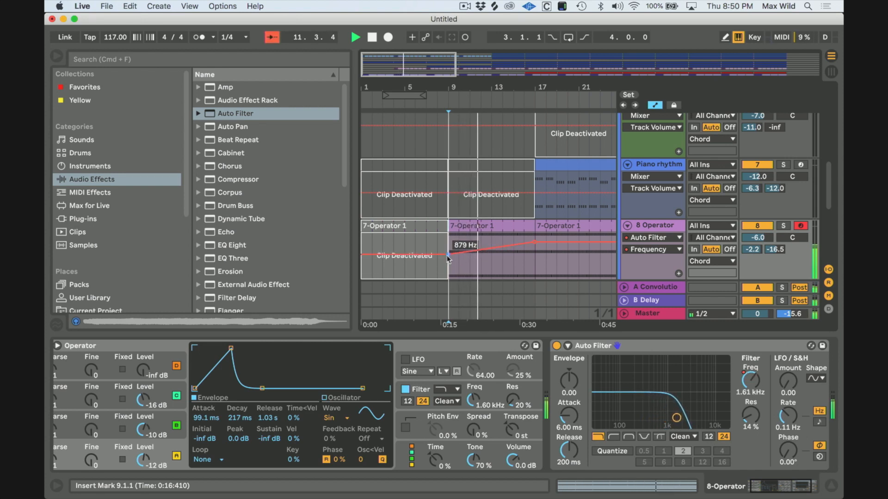
Step: Lower the 8 Operator track's volume to -13.2 dB during playback and hide the browser
drag(755, 233, 755, 251)
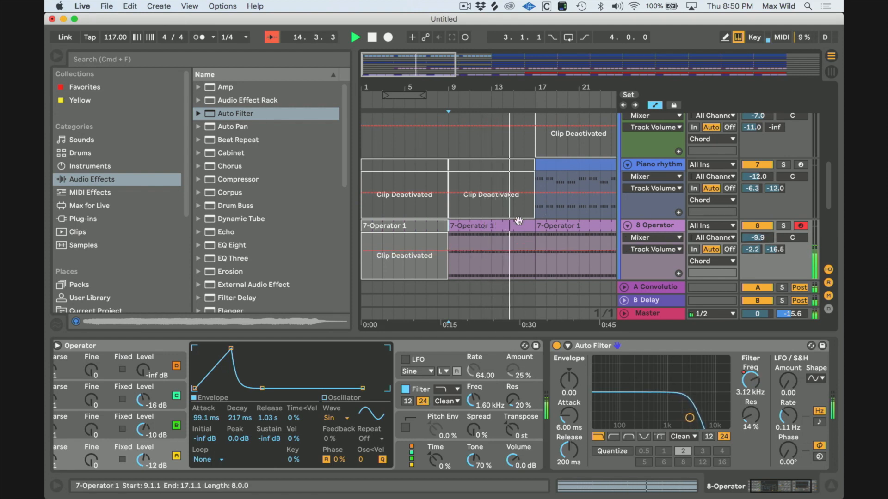
drag(756, 238, 755, 253)
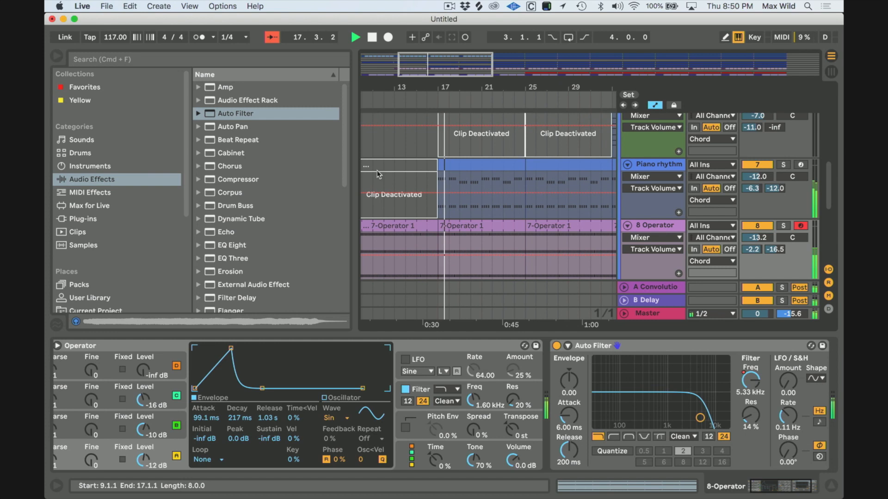
click(58, 56)
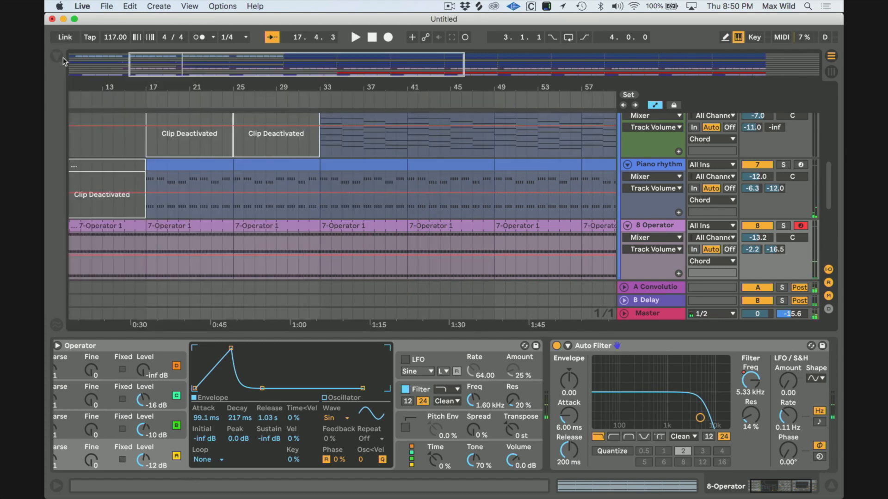
Step: Deactivate the Piano rhythm clip from bar 17 to 25 and play the arrangement from bar 17
scroll(290, 216, down, 10)
scroll(290, 216, left, 5)
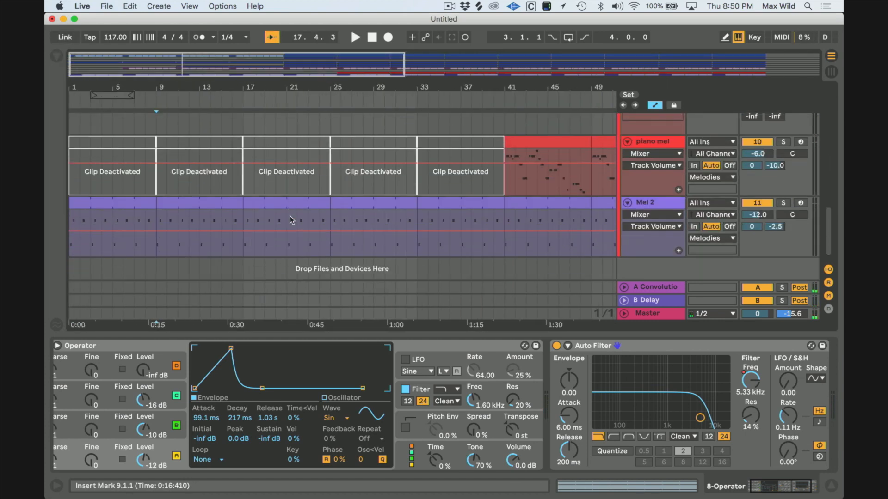
scroll(290, 216, up, 5)
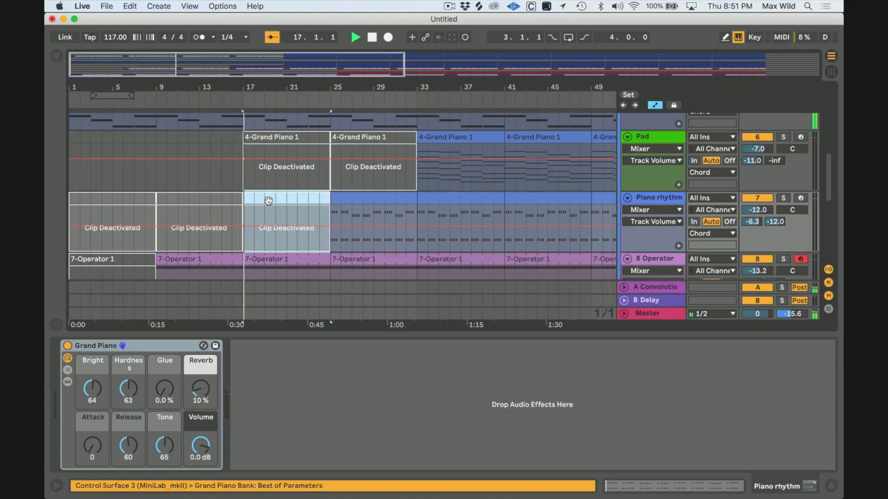
scroll(269, 200, up, 6)
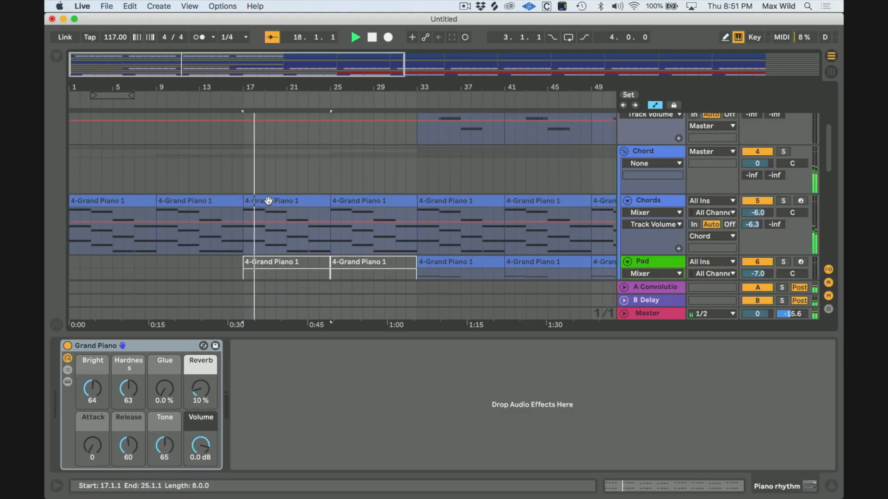
scroll(269, 201, down, 5)
scroll(269, 200, down, 4)
scroll(268, 201, up, 3)
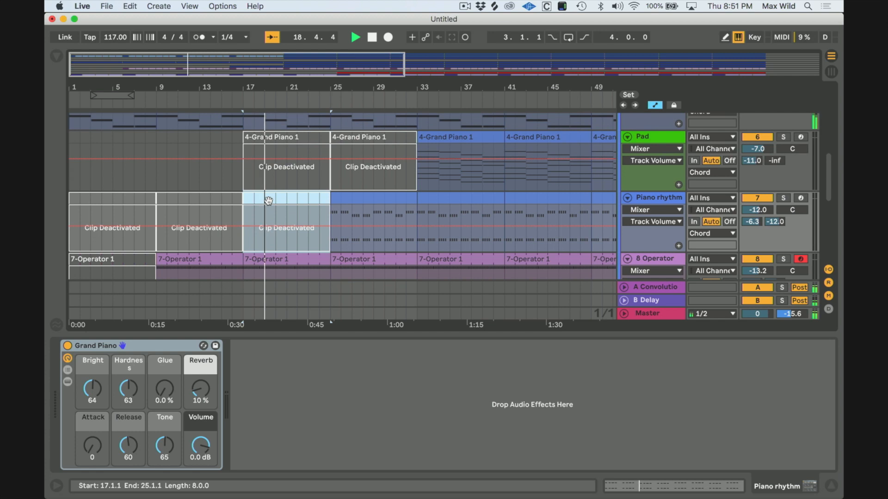
Step: Reactivate the piano mel clip from bar 17 to 25, audition it, and set the track's volume to -11.4 dB
scroll(268, 201, down, 10)
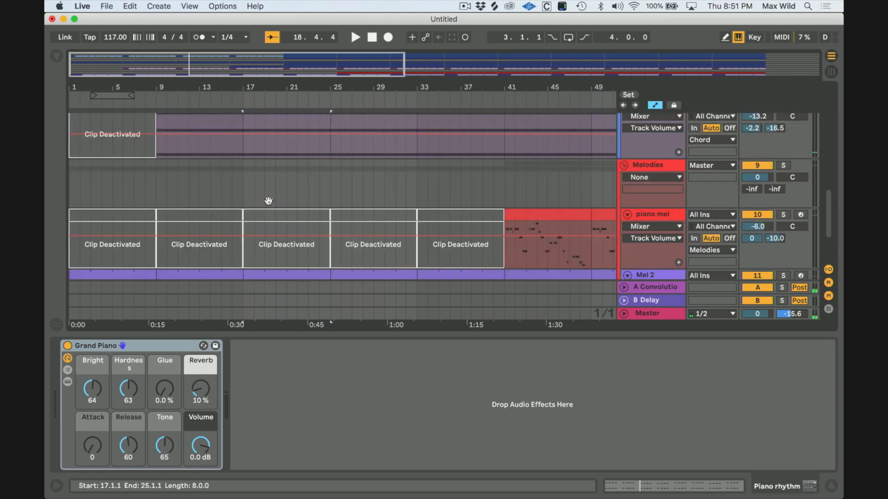
scroll(269, 201, up, 3)
click(280, 184)
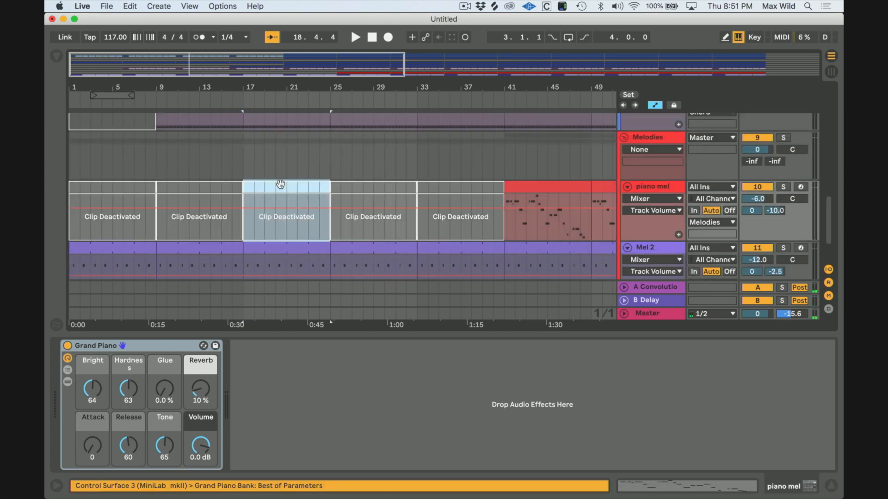
key(0)
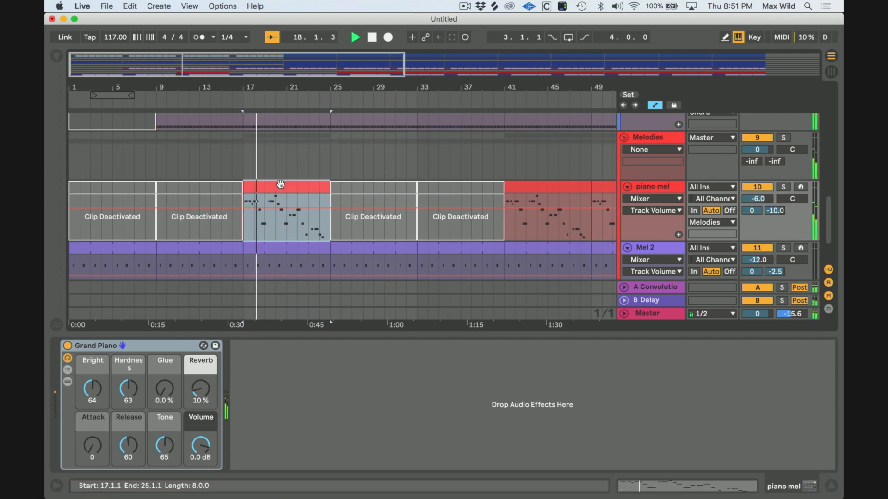
key(space)
drag(757, 199, 757, 207)
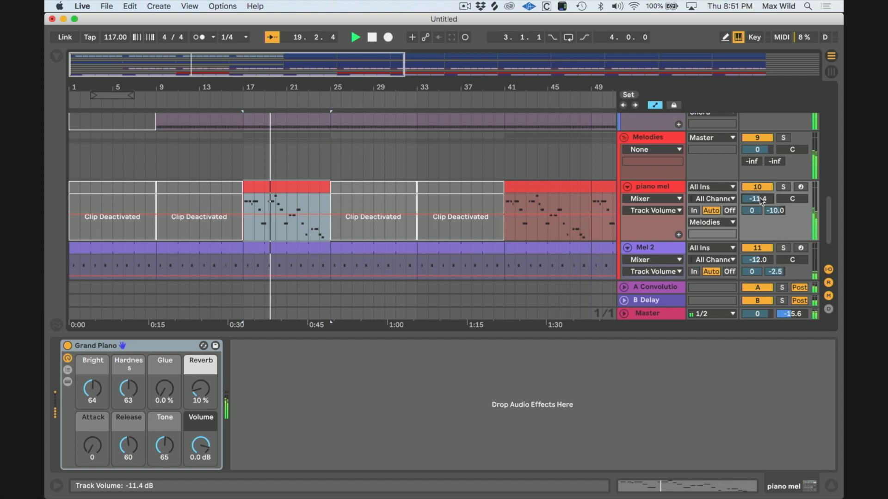
Step: Reactivate the piano mel clip from bar 25 to 33
scroll(344, 185, down, 3)
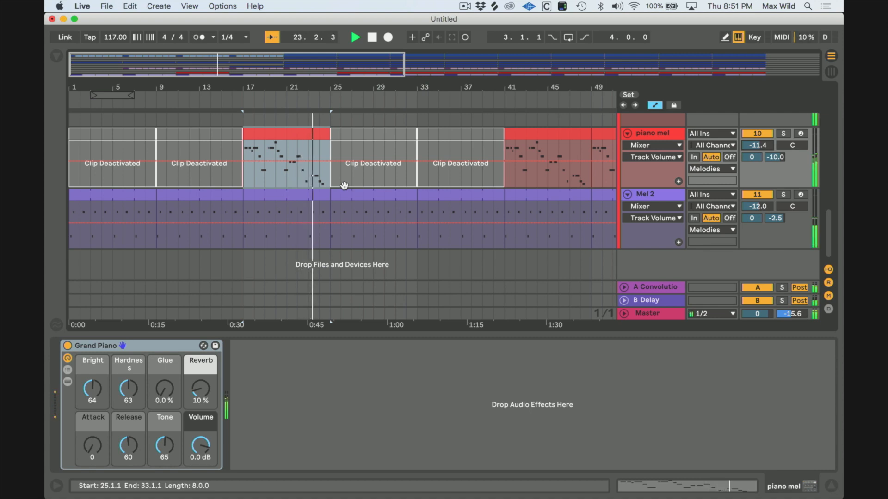
scroll(344, 186, up, 2)
click(350, 165)
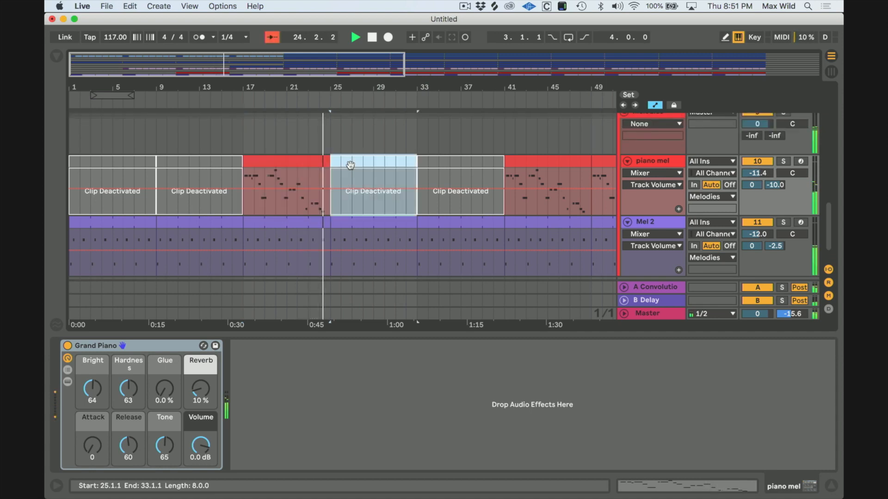
key(0)
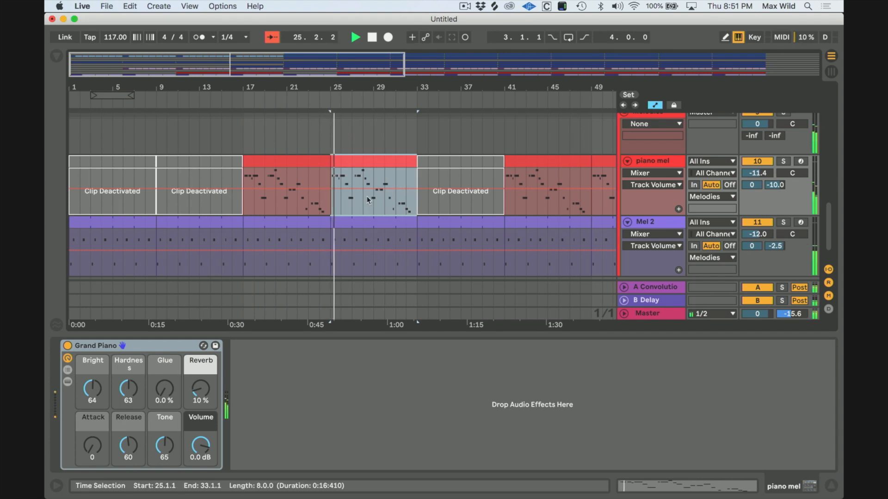
Step: Deactivate the Piano rhythm clip from bar 25 to 33
scroll(367, 199, up, 5)
scroll(367, 200, up, 8)
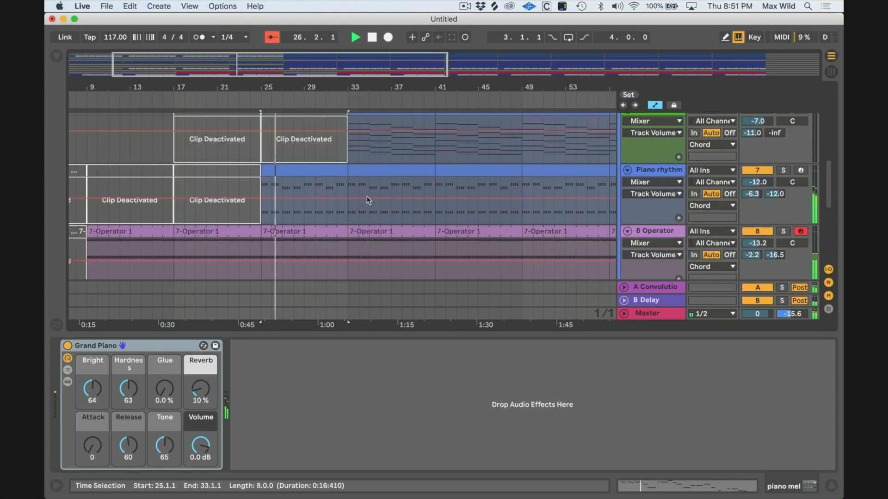
click(332, 172)
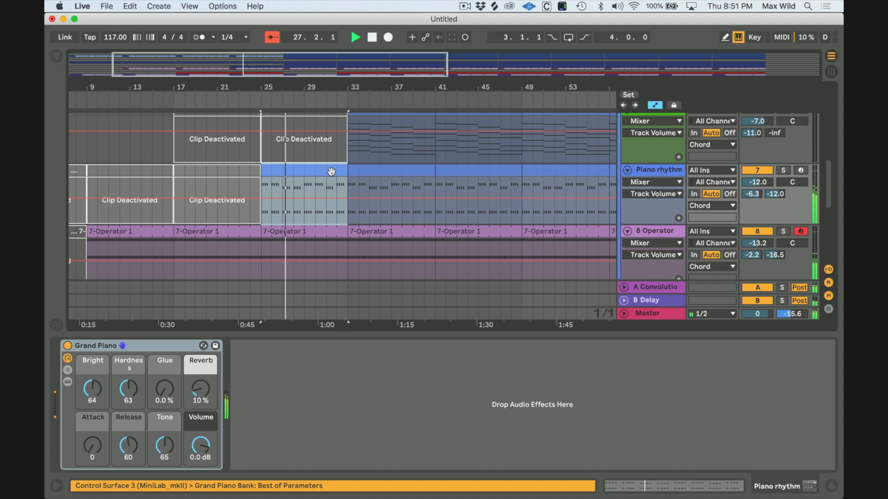
key(0)
scroll(331, 172, up, 6)
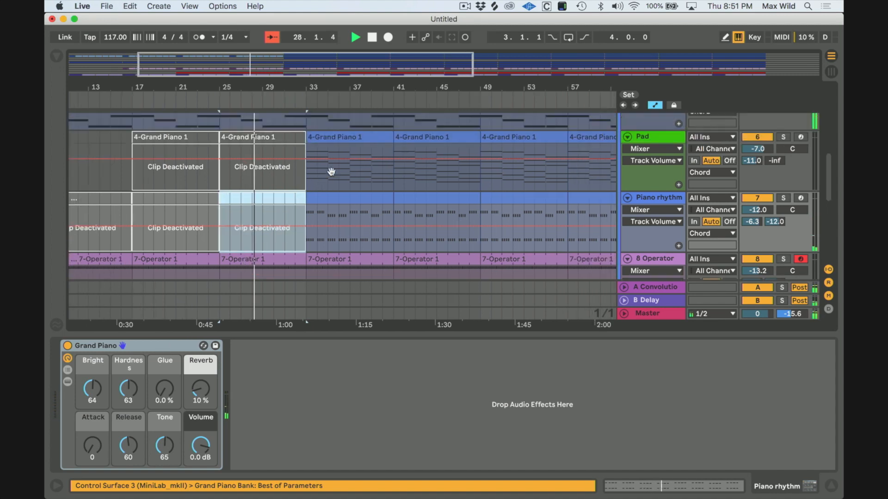
Step: Deactivate the piano mel clip from bar 41 to 49
scroll(332, 173, down, 15)
scroll(331, 172, down, 1)
click(411, 175)
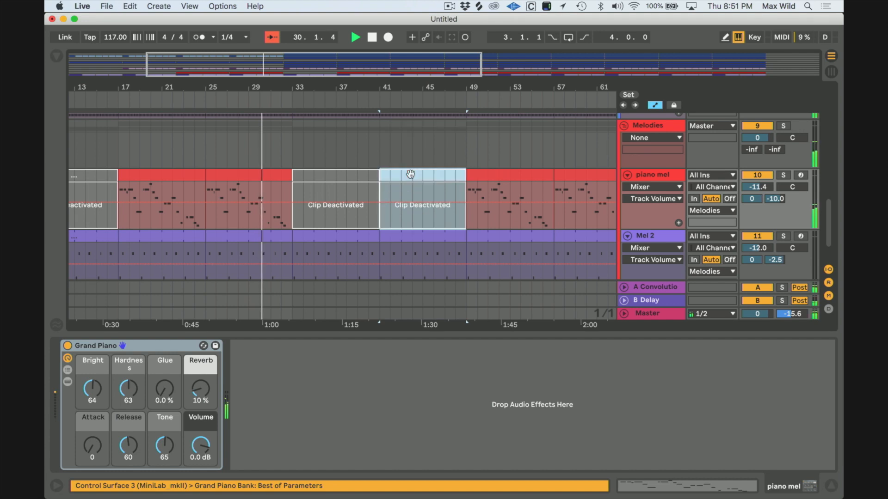
Step: Listen to the section from bar 33 and review the drum, bass, chord, pad and melody tracks
scroll(411, 174, up, 5)
scroll(411, 175, up, 3)
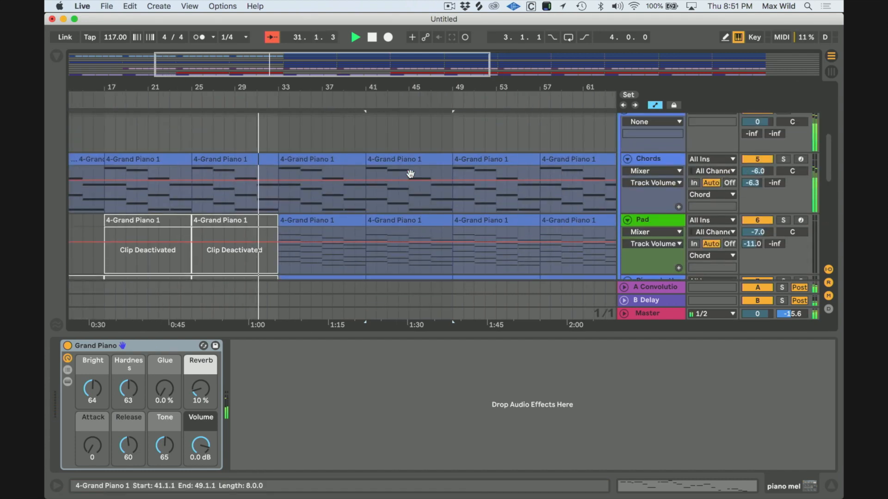
scroll(411, 175, up, 3)
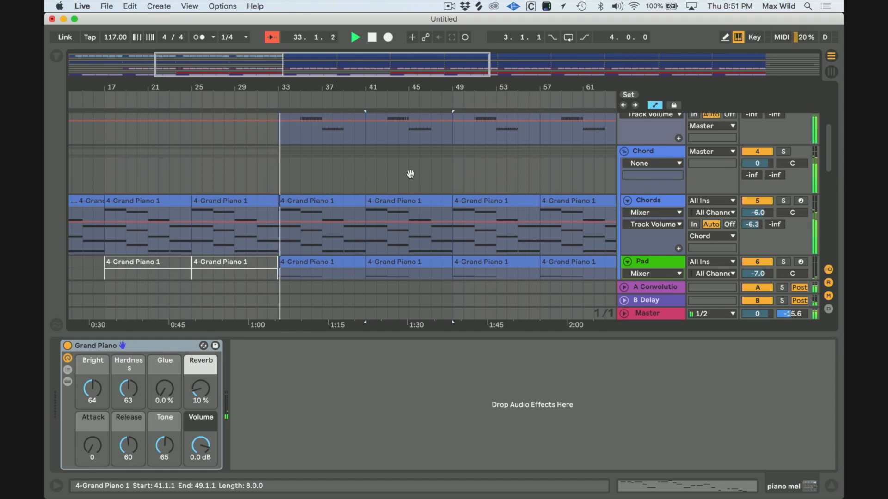
scroll(411, 174, up, 2)
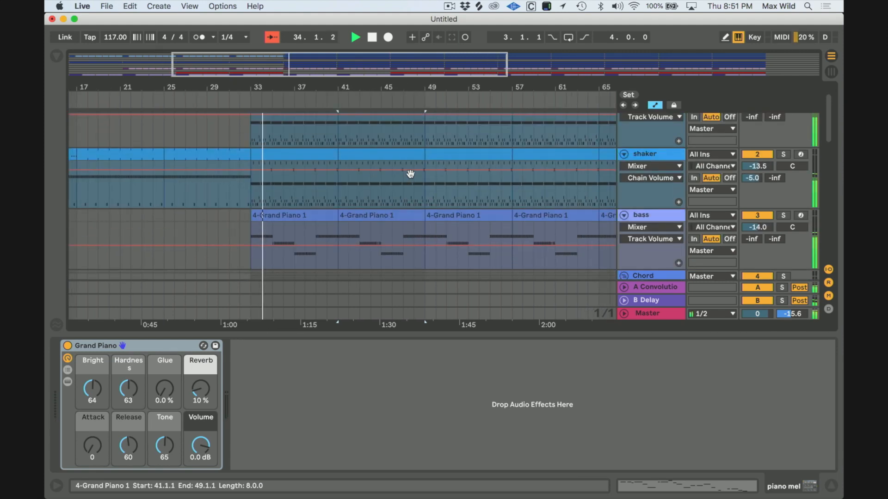
scroll(411, 175, up, 3)
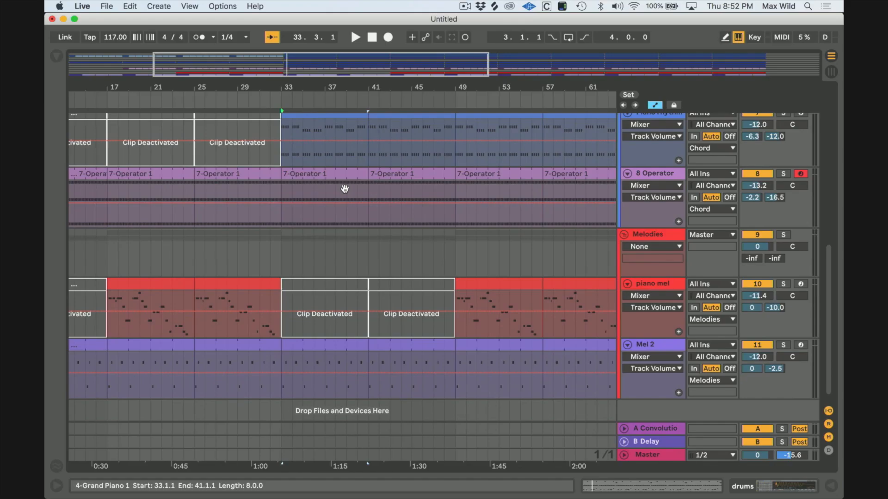
scroll(345, 188, up, 3)
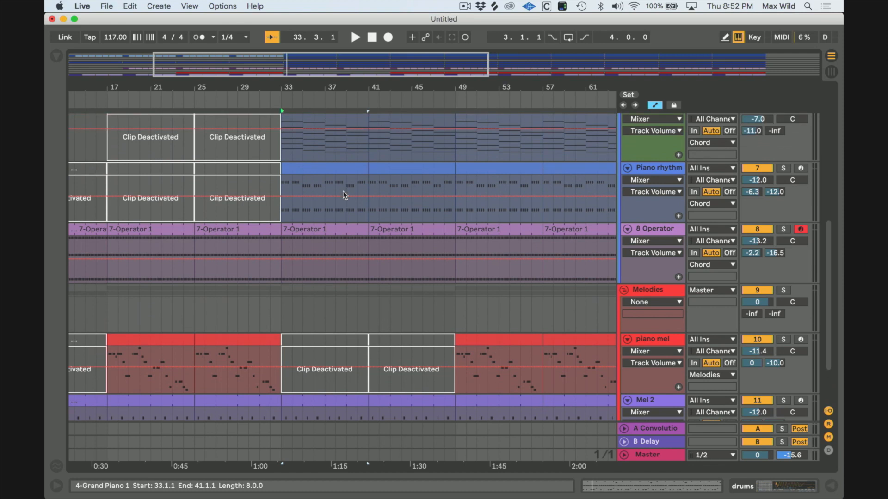
scroll(301, 230, left, 5)
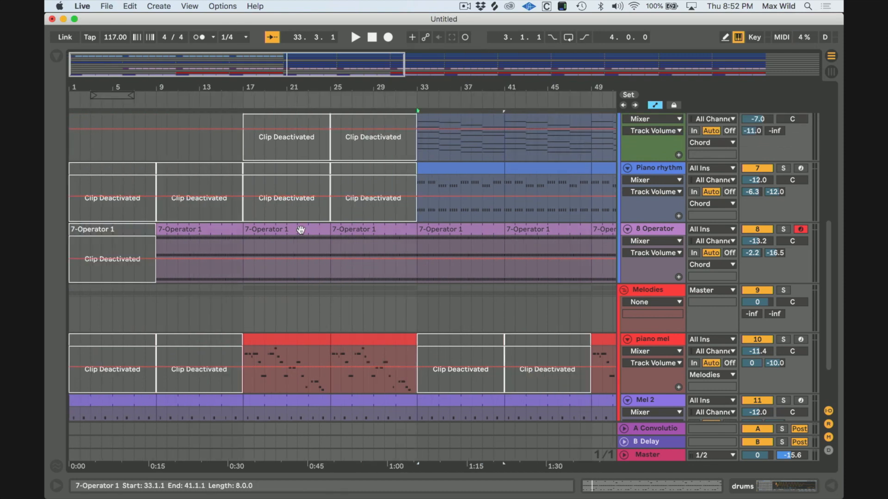
click(466, 171)
key(space)
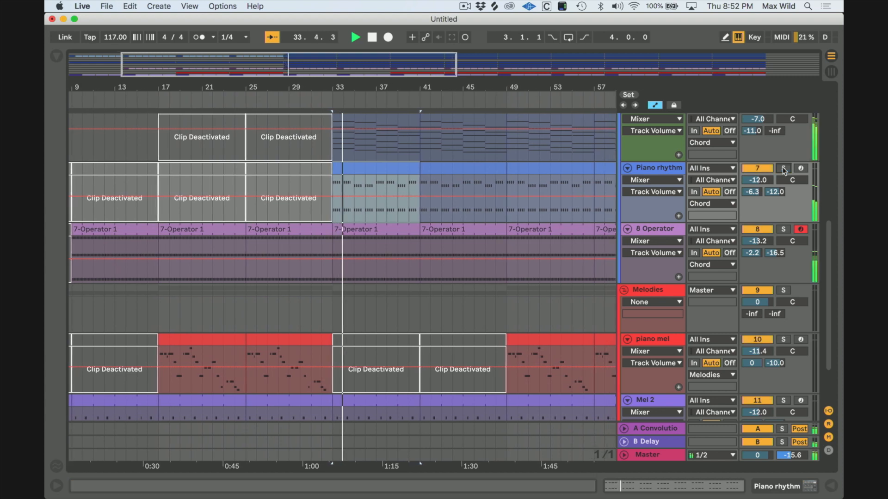
Step: Stop playback and open the Pad clip at bar 33 in an enlarged note editor
scroll(452, 172, up, 2)
key(space)
double_click(372, 148)
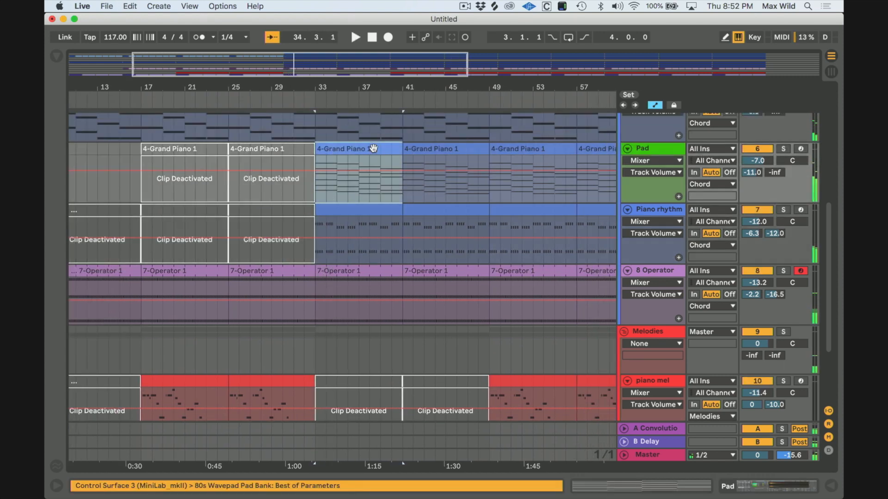
drag(372, 337, 372, 123)
drag(224, 280, 259, 284)
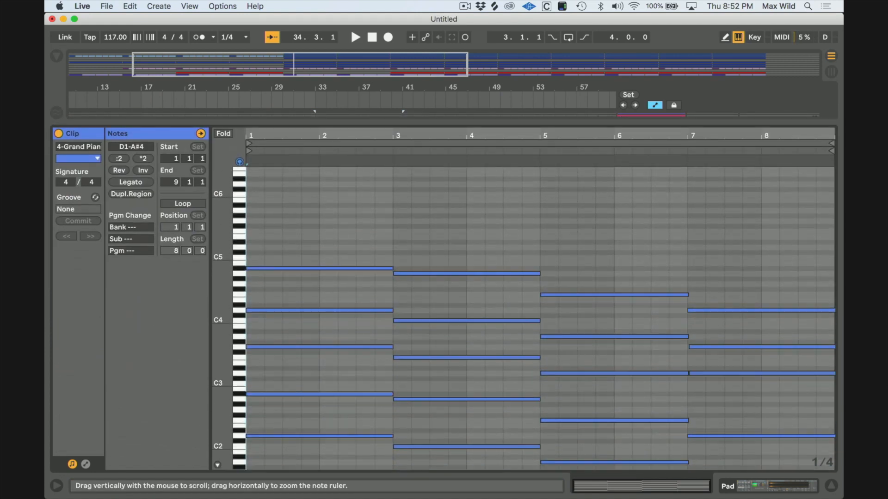
Step: Delete all notes above A#2 from the Pad clip, keeping only the low notes of each chord
drag(304, 250, 539, 367)
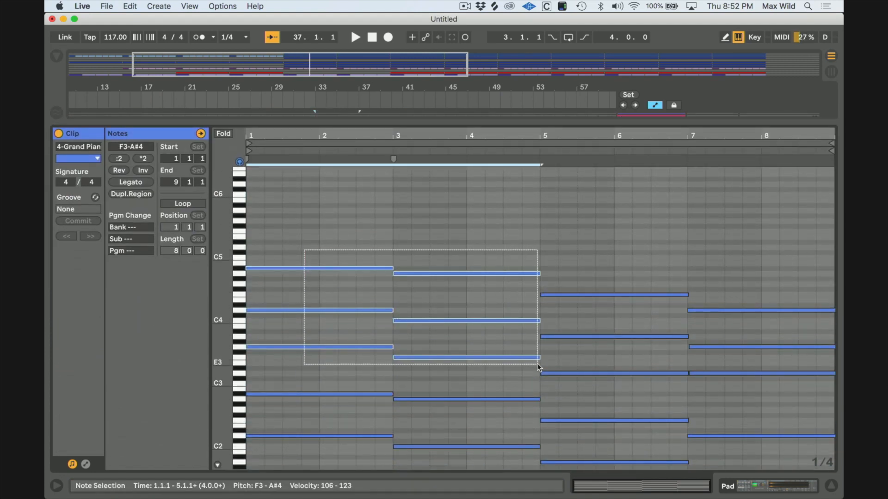
key(Delete)
drag(604, 254, 739, 375)
key(Delete)
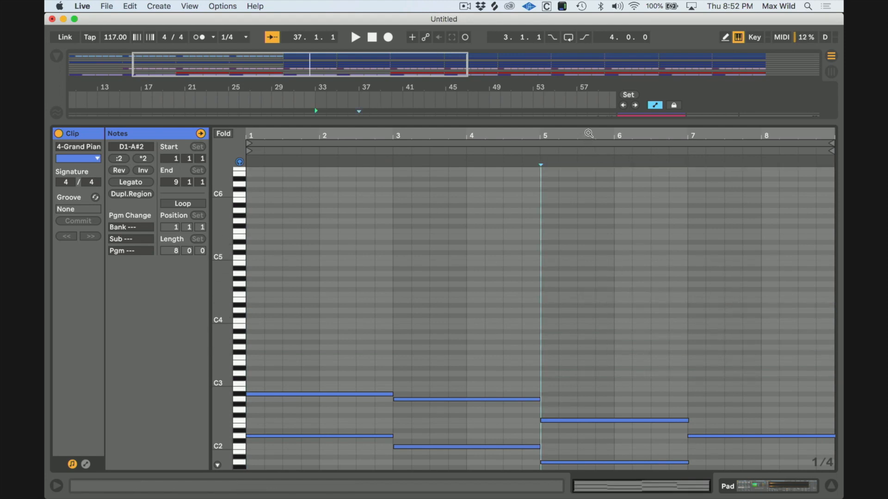
Step: Shrink the note editor and duplicate the Pad clip at bar 33 over the clip from bar 41 to 49
drag(588, 123, 569, 330)
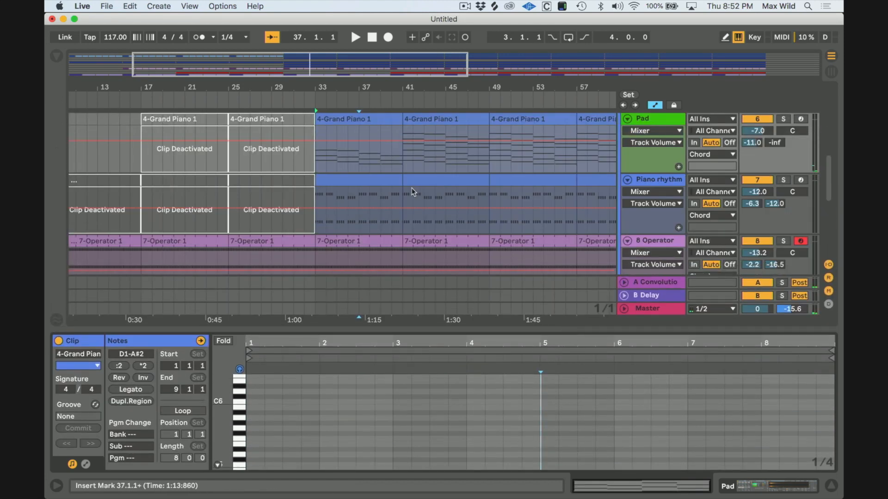
click(370, 119)
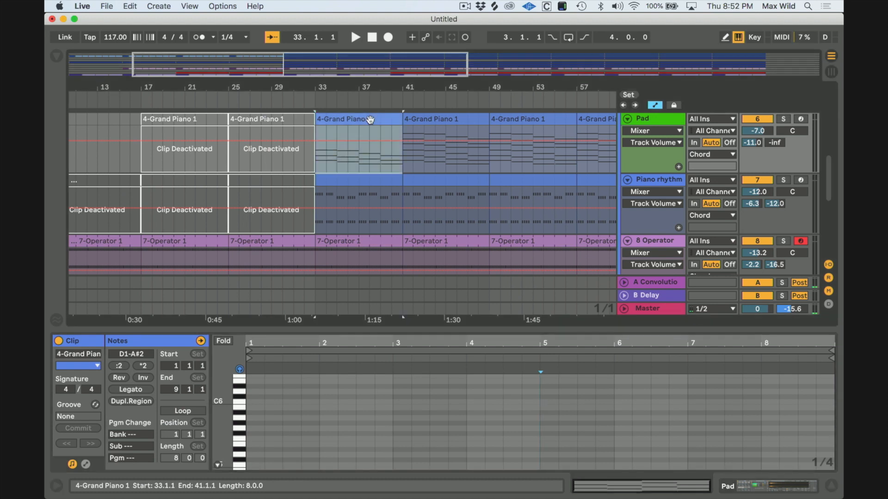
key(super+d)
double_click(370, 119)
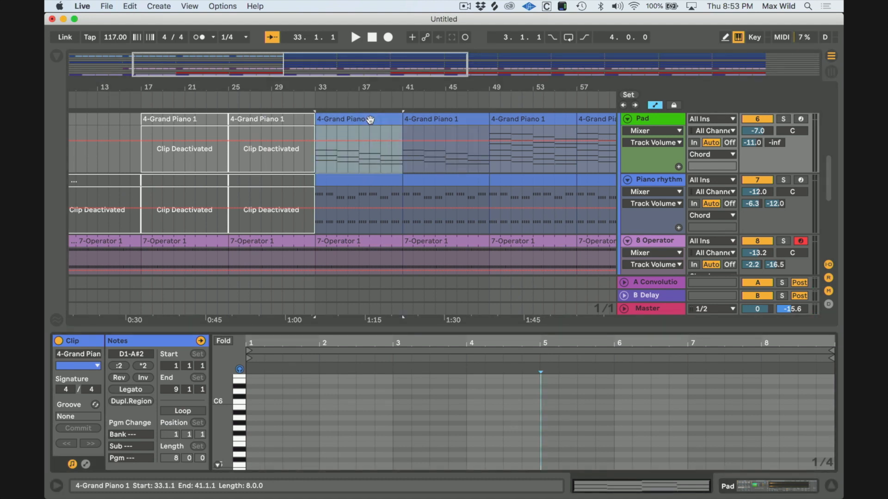
Step: Play the arrangement from bar 33 and open the drums clip at bar 33 in an enlarged note editor
key(space)
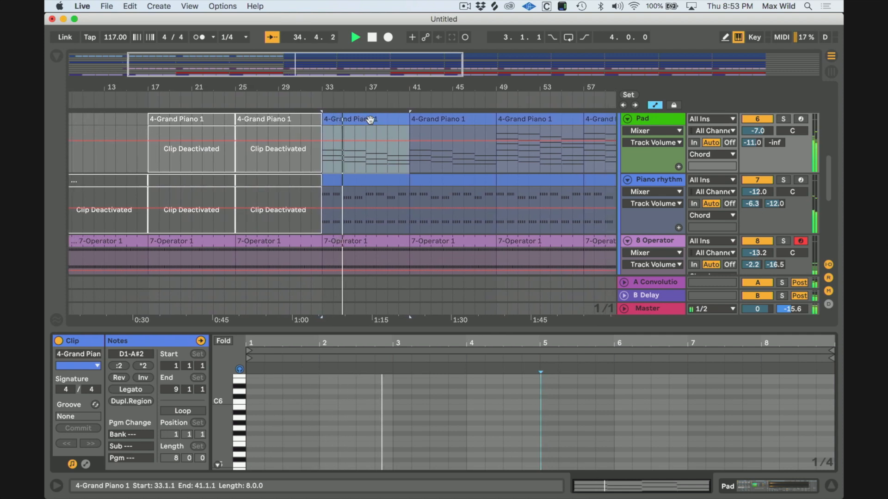
scroll(370, 119, up, 5)
scroll(370, 120, left, 3)
scroll(370, 120, right, 3)
click(370, 120)
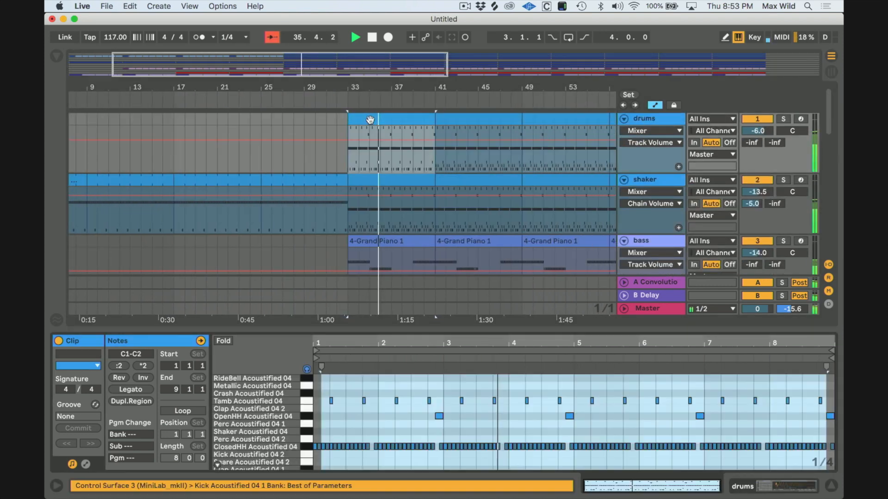
drag(407, 332, 407, 109)
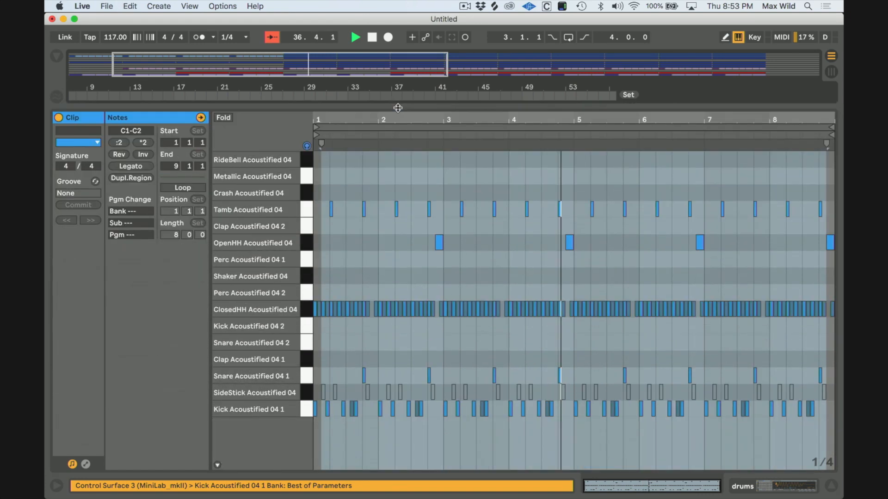
Step: Deactivate the kick and tambourine notes in the drums clip at bar 33 and audition the result in the enlarged note editor
click(309, 411)
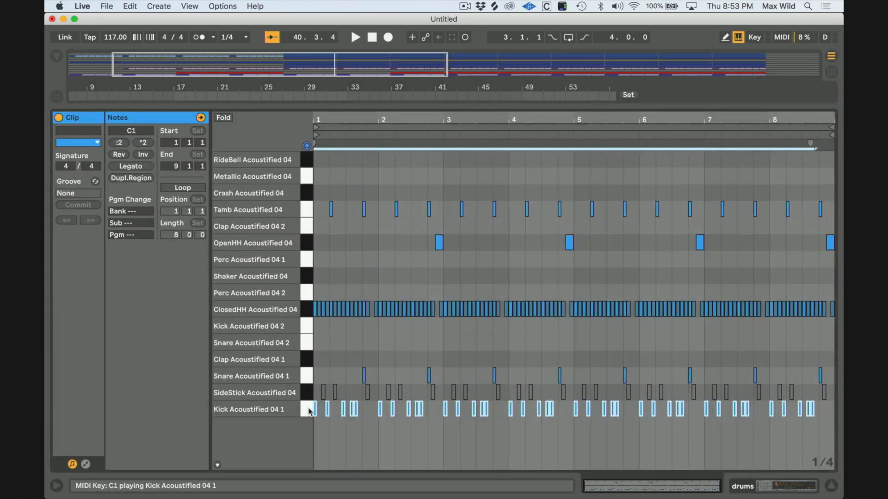
key(space)
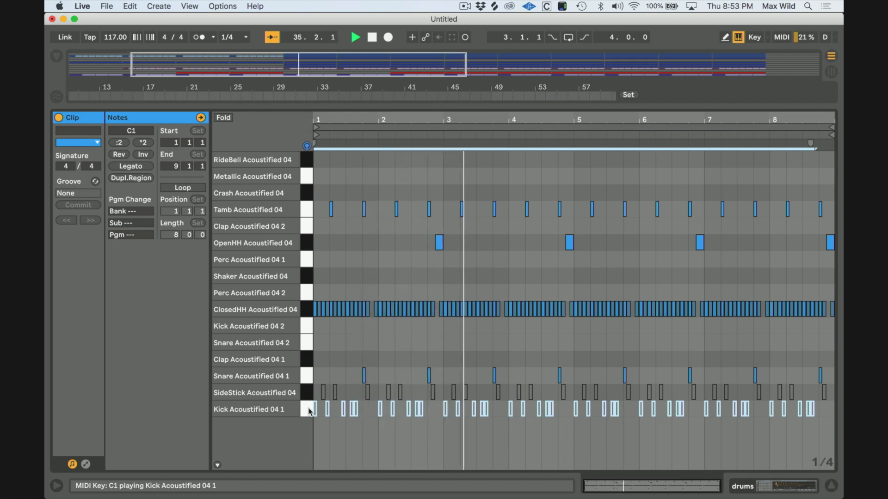
click(305, 211)
key(space)
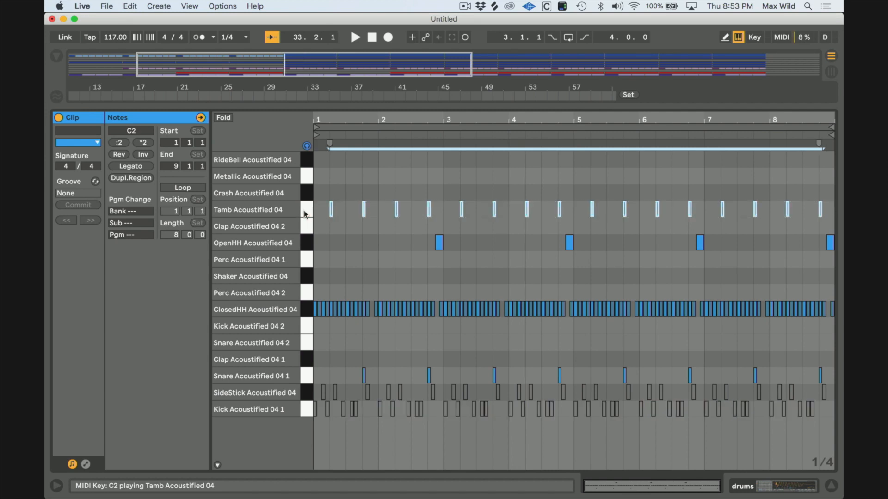
key(space)
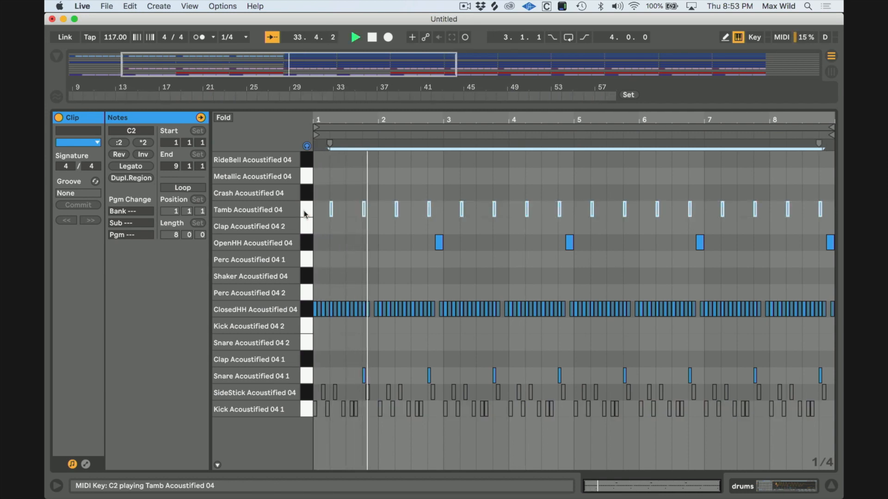
drag(431, 107, 389, 282)
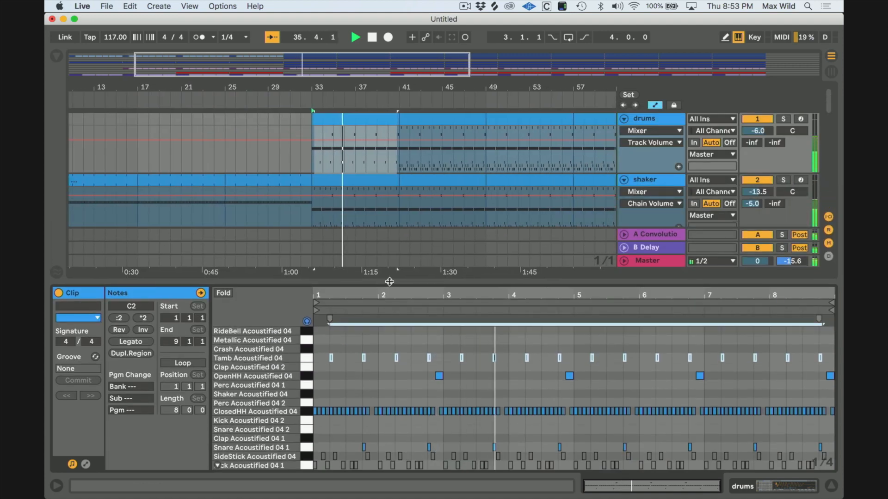
drag(389, 282, 408, 132)
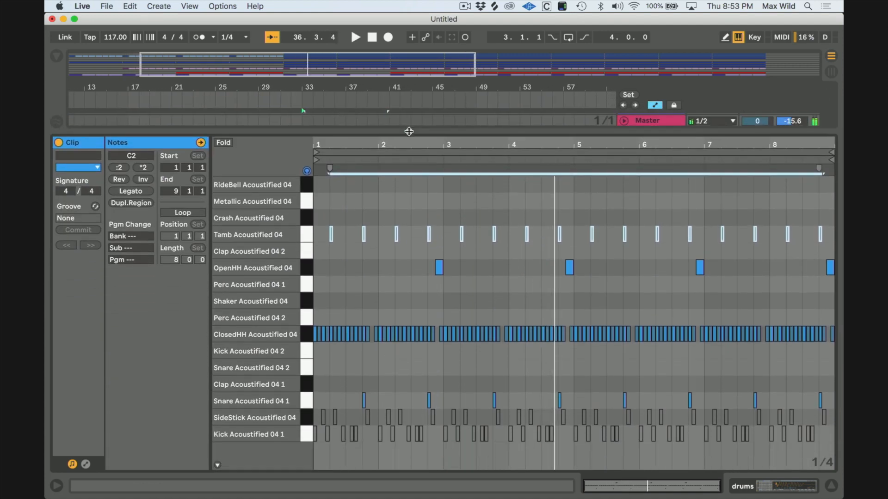
Step: Deactivate the second closed hi-hat note and delete the closed hi-hat notes following the first three, through bar 3 of the drums clip
click(308, 268)
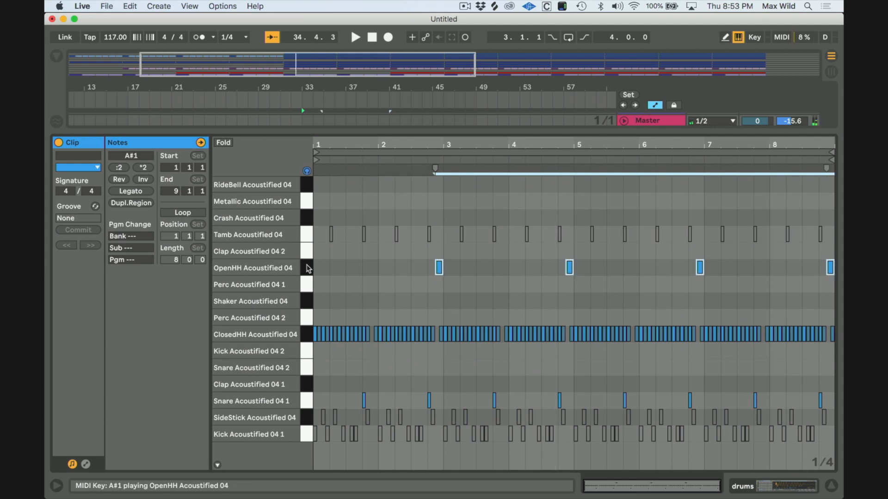
click(308, 335)
key(space)
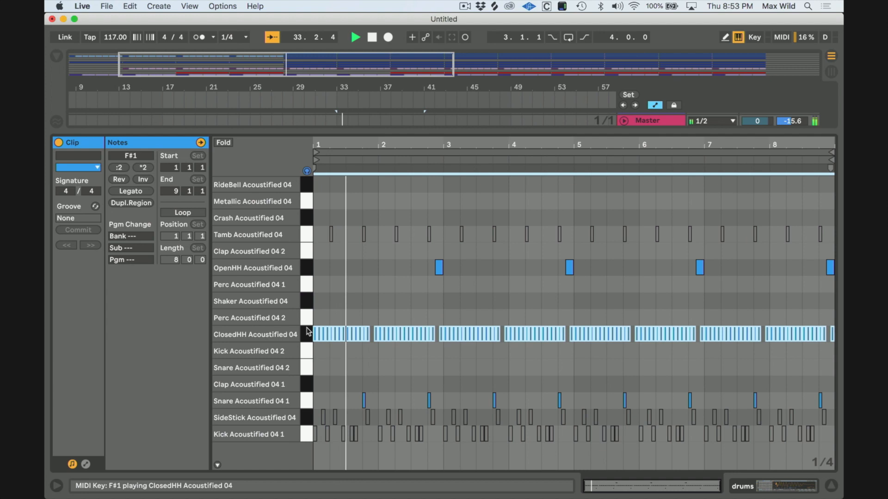
drag(386, 141, 477, 199)
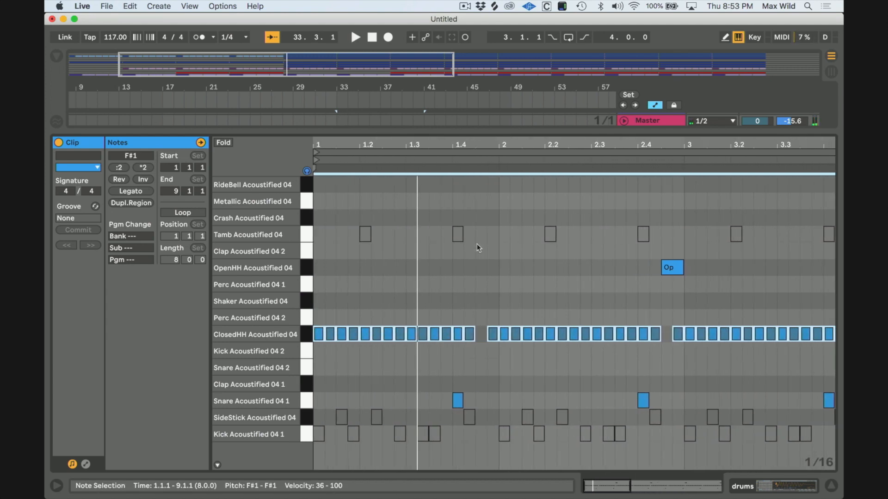
click(330, 333)
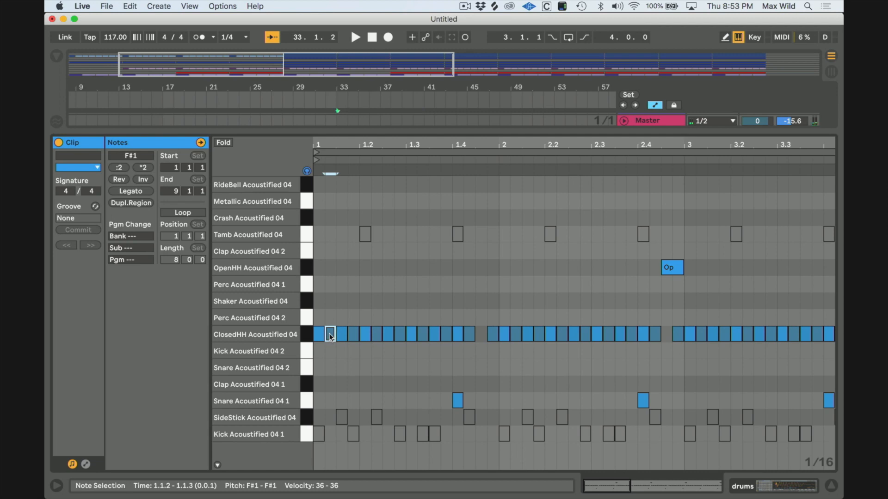
drag(345, 323, 842, 350)
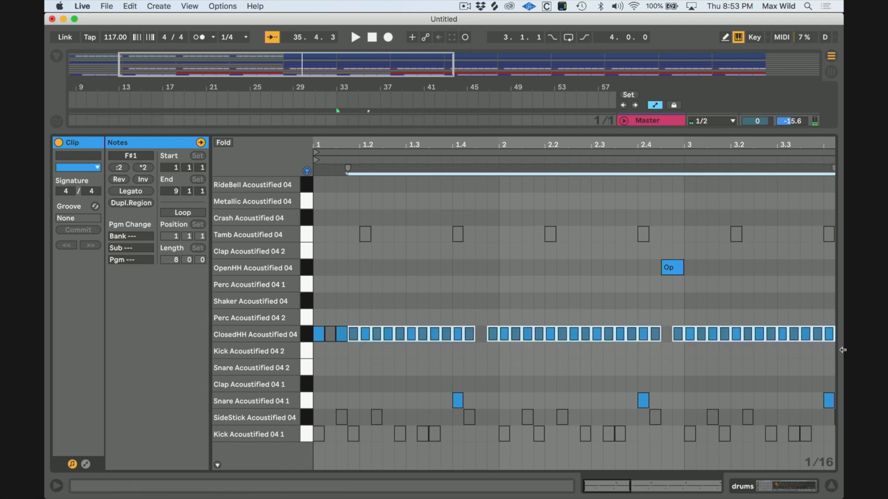
key(Delete)
Step: Duplicate the three-note closed hi-hat group beat by beat up to the end of the clip's bar 3 and play it
drag(318, 320, 361, 345)
key(super+d)
key(super+d)
key(super+d)
key(super+d)
key(super+d)
key(super+d)
key(super+d)
key(super+d)
key(super+d)
key(super+d)
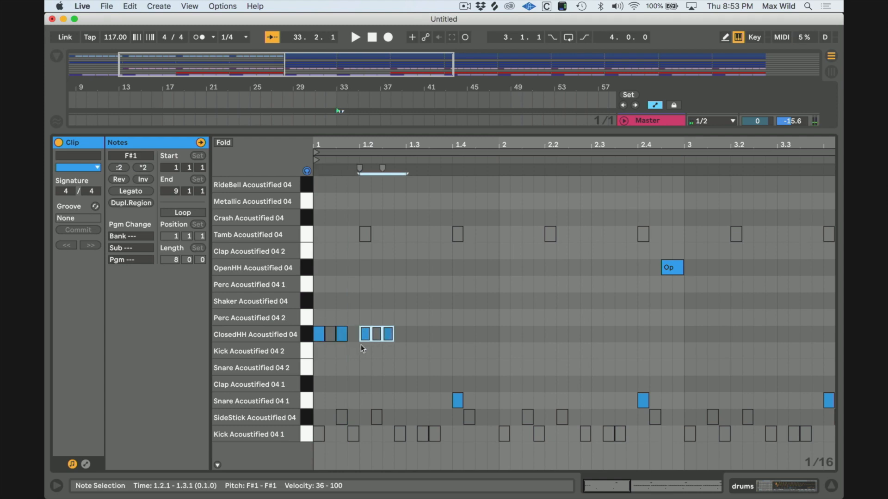
key(super+d)
key(space)
Step: Clear the old closed hi-hat notes from the clip's bars 4 and 5 and duplicate bar 3's hi-hat pattern into both bars
drag(402, 145, 386, 163)
drag(615, 322, 825, 356)
key(Delete)
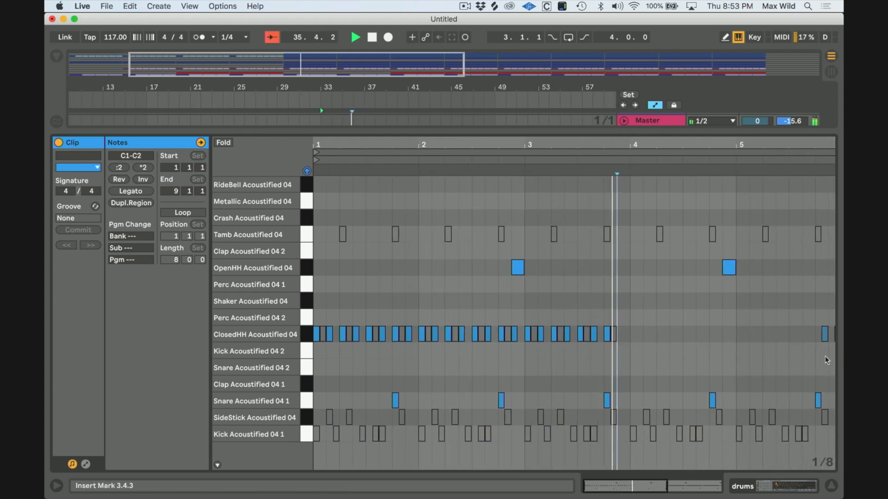
click(825, 333)
key(Delete)
drag(526, 319, 631, 349)
key(super+d)
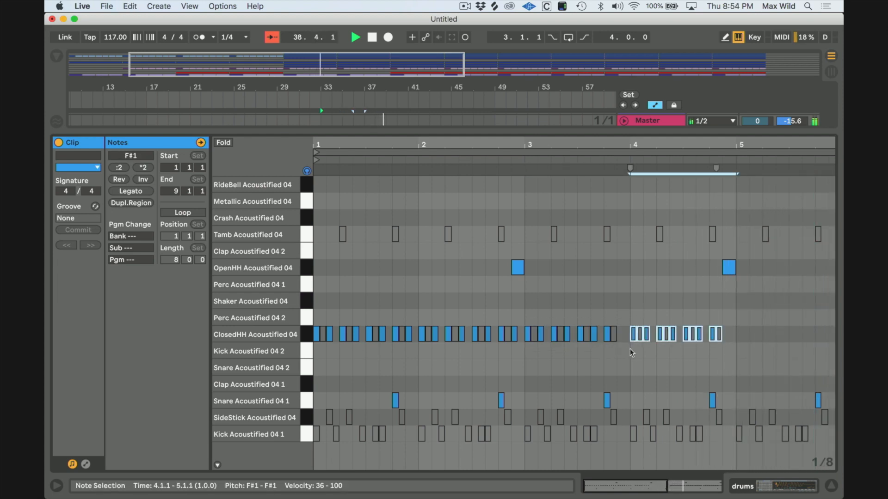
key(super+d)
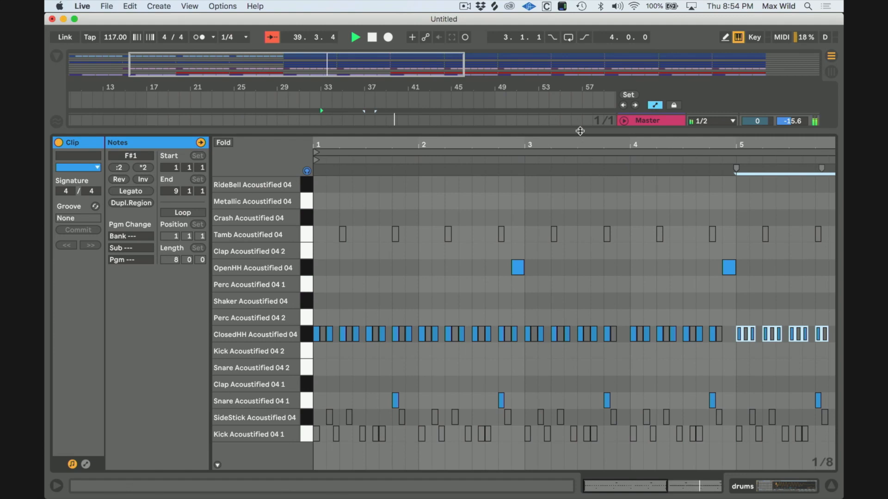
Step: Shrink the note editor and duplicate the drums clip at bar 33 over the clip from bar 41 to 49
drag(580, 131, 578, 303)
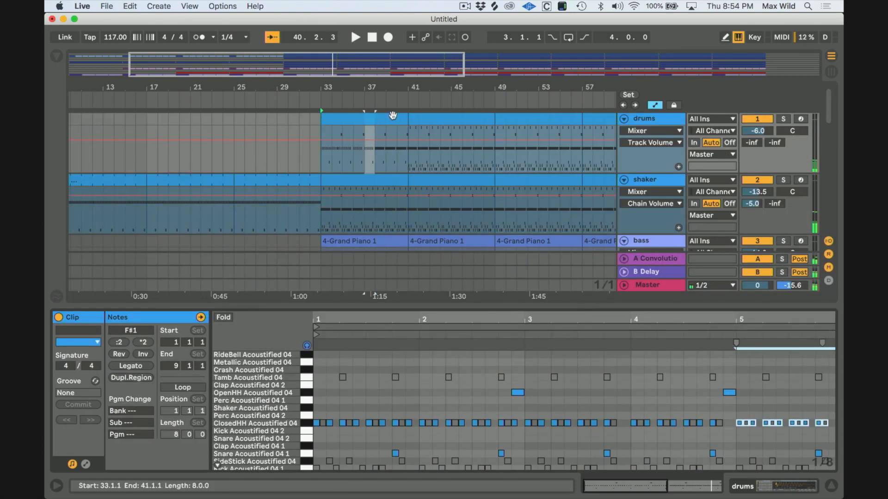
click(393, 120)
key(super+d)
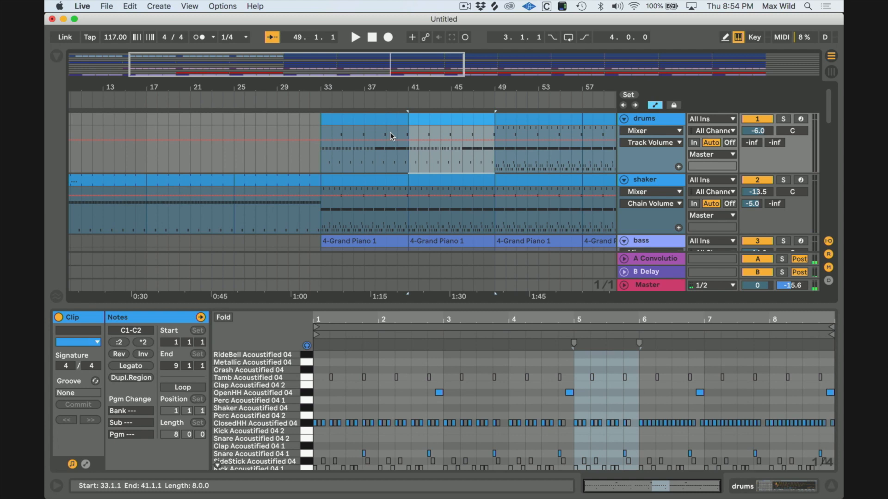
Step: Shorten the drums clip at bar 33 to four bars and duplicate it three times to fill up to bar 49
drag(405, 122, 359, 123)
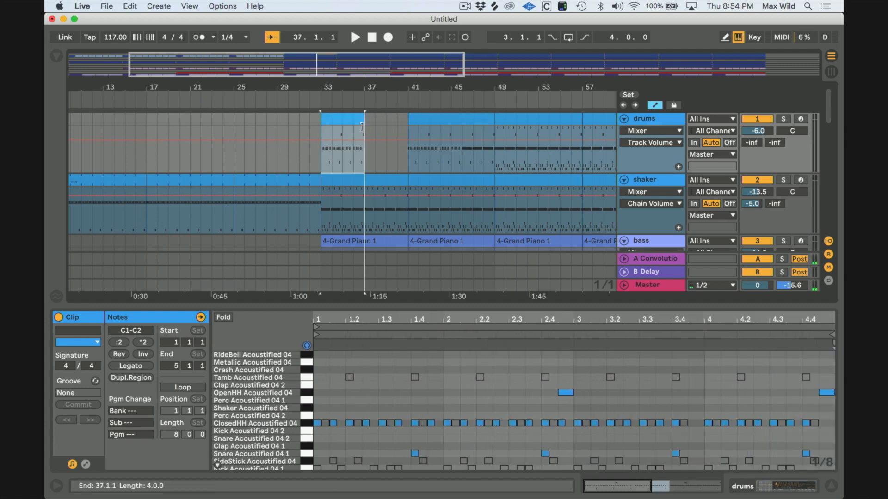
key(super+d)
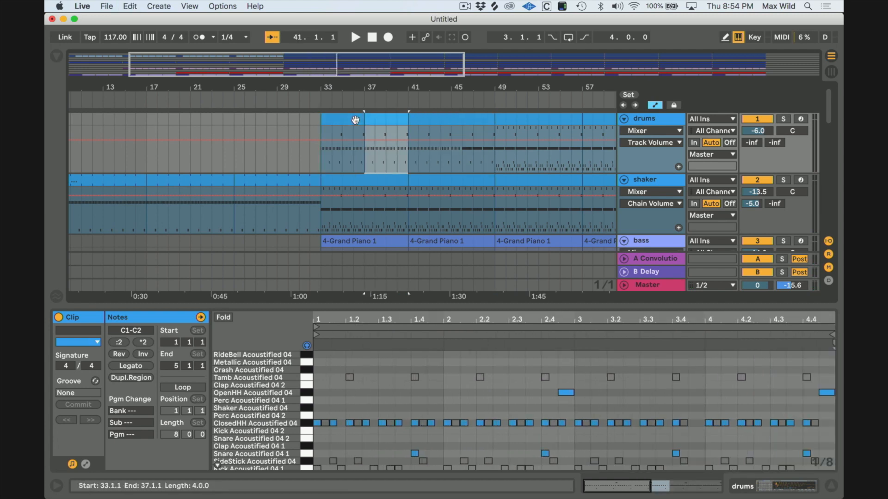
key(super+d)
key(super+d)
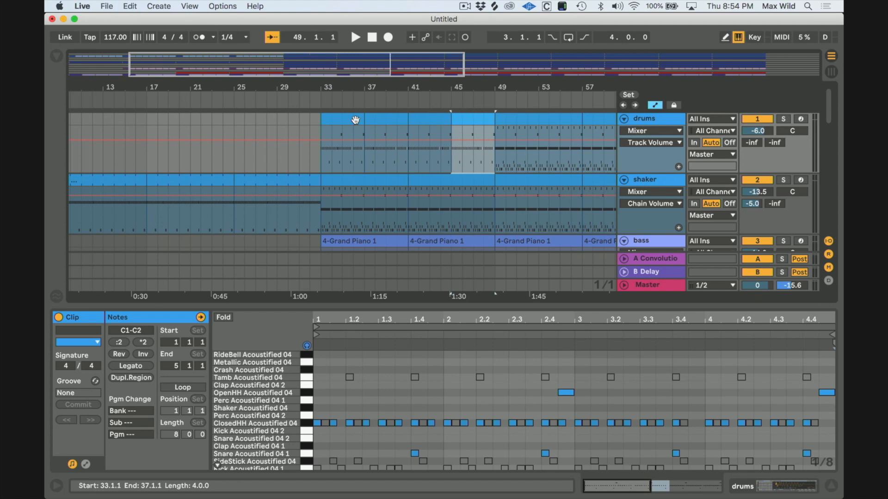
Step: Play the arrangement from bar 33 with the note editor collapsed and review all tracks from drums to Mel 2
click(355, 120)
key(space)
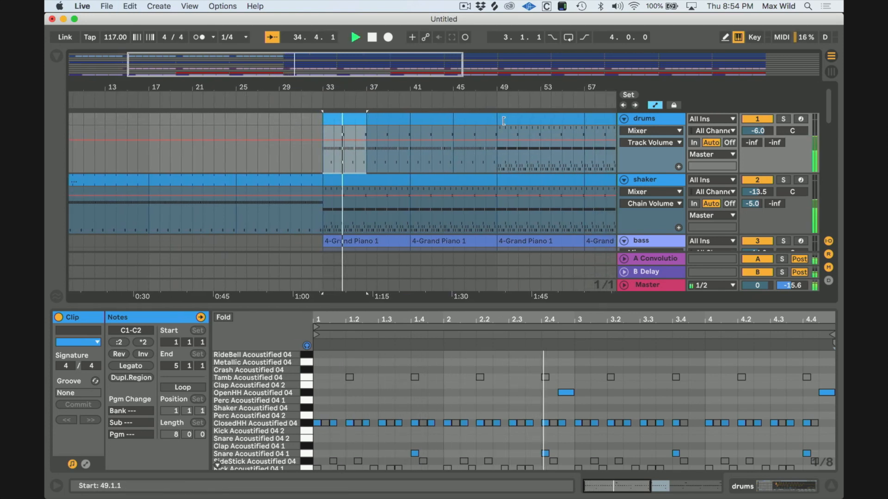
scroll(421, 162, down, 5)
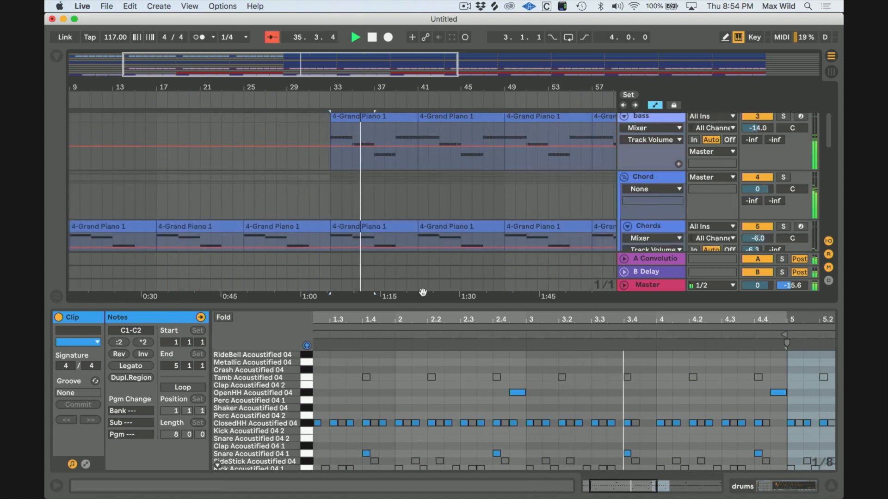
drag(422, 305, 418, 442)
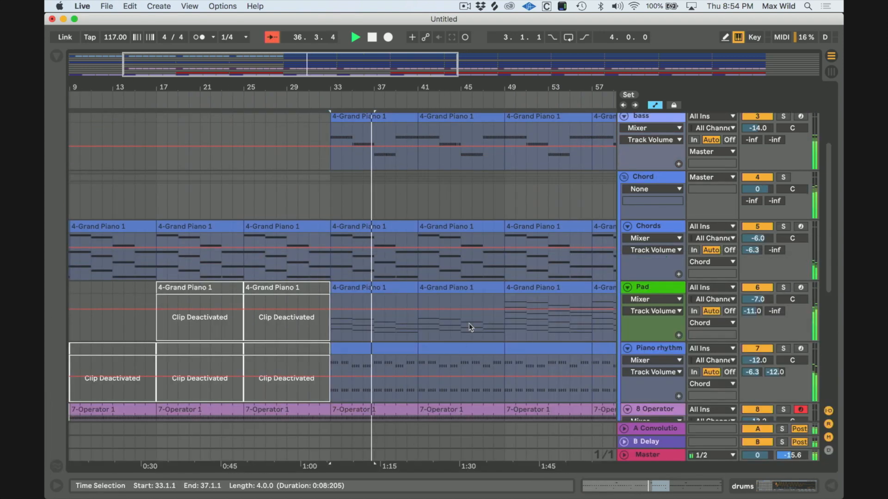
scroll(469, 324, down, 1)
scroll(469, 323, down, 5)
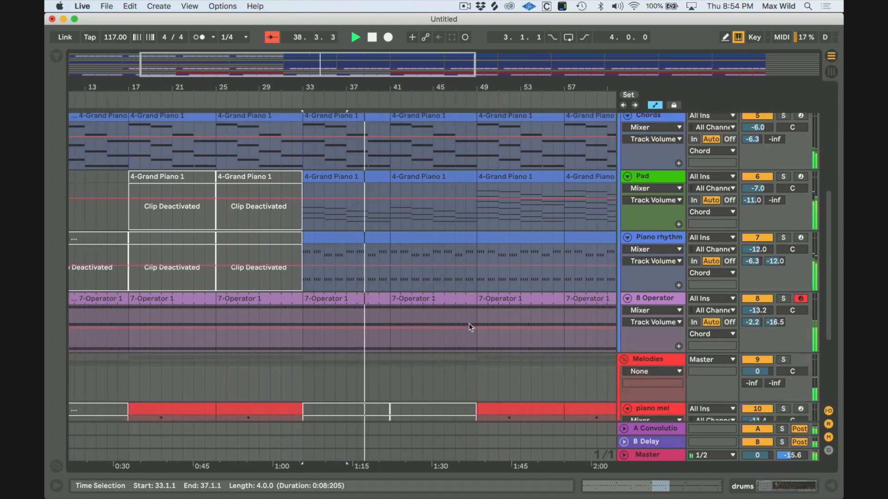
scroll(468, 324, down, 2)
scroll(469, 323, up, 10)
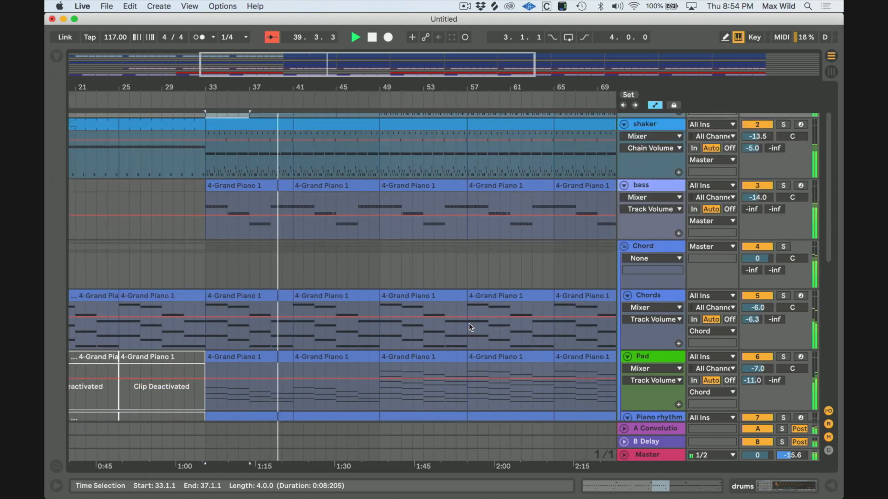
scroll(469, 323, up, 3)
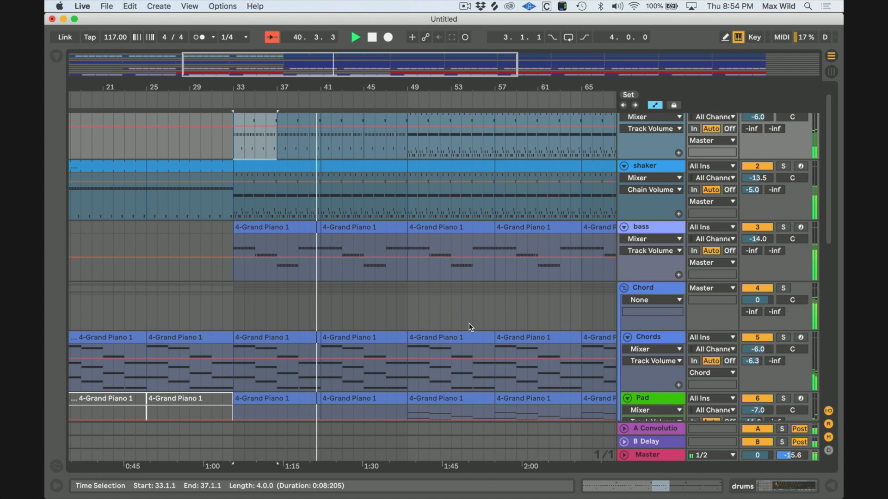
scroll(469, 324, down, 15)
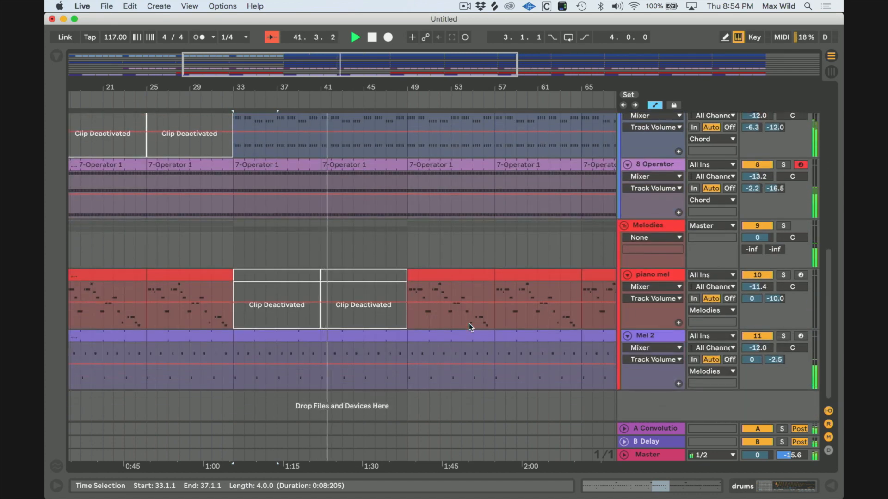
scroll(469, 323, right, 1)
scroll(469, 323, right, 3)
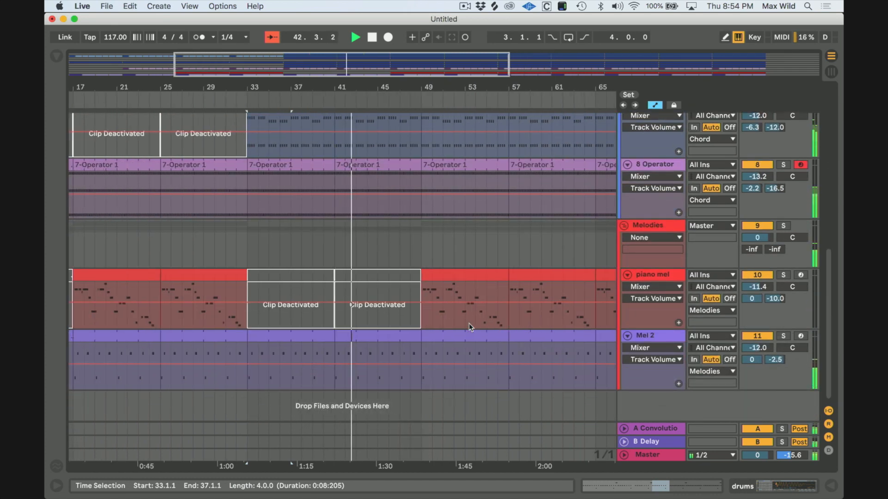
scroll(468, 324, up, 15)
scroll(469, 324, left, 2)
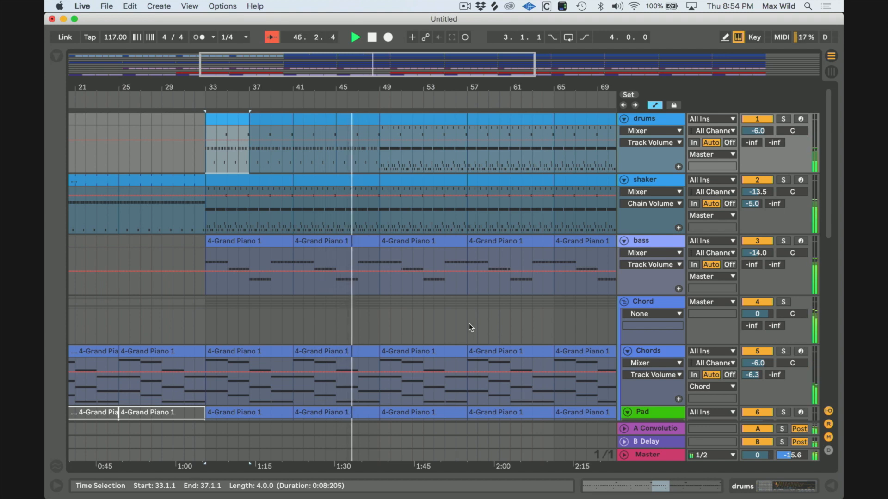
Step: Deactivate the two bass clips between bars 33 and 49, audition the section briefly and return playback to the song's start
click(273, 241)
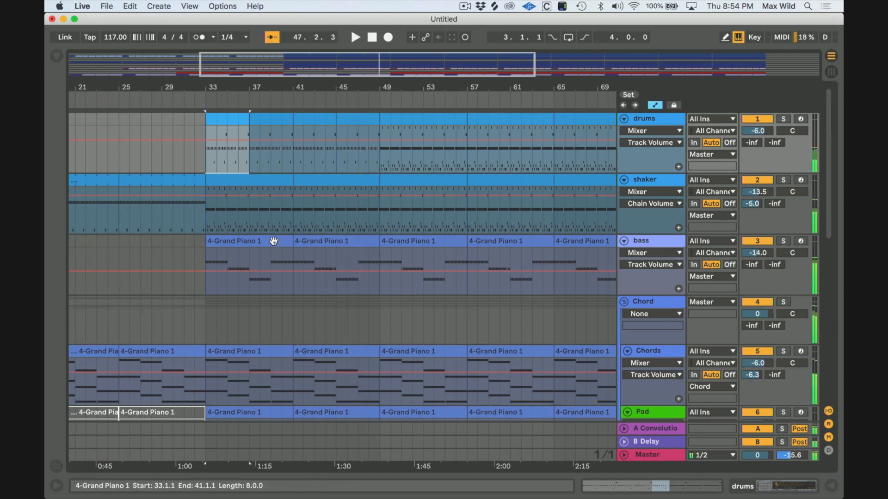
key(space)
key(0)
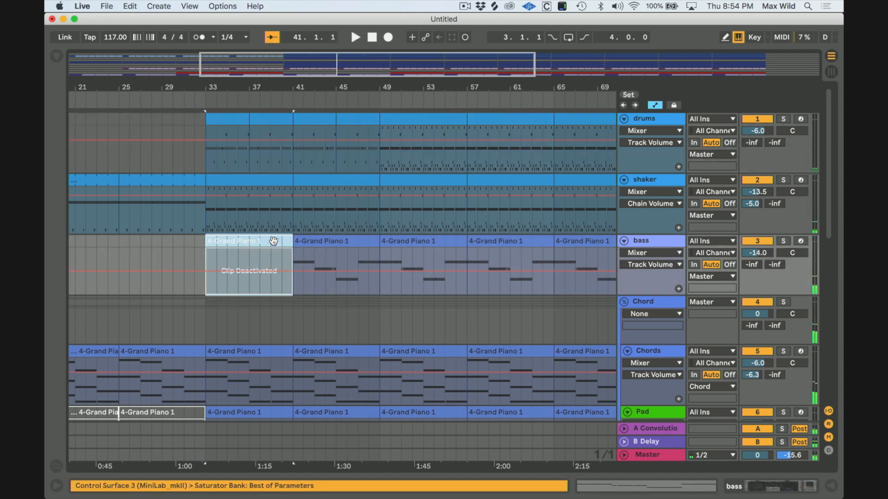
click(322, 242)
key(0)
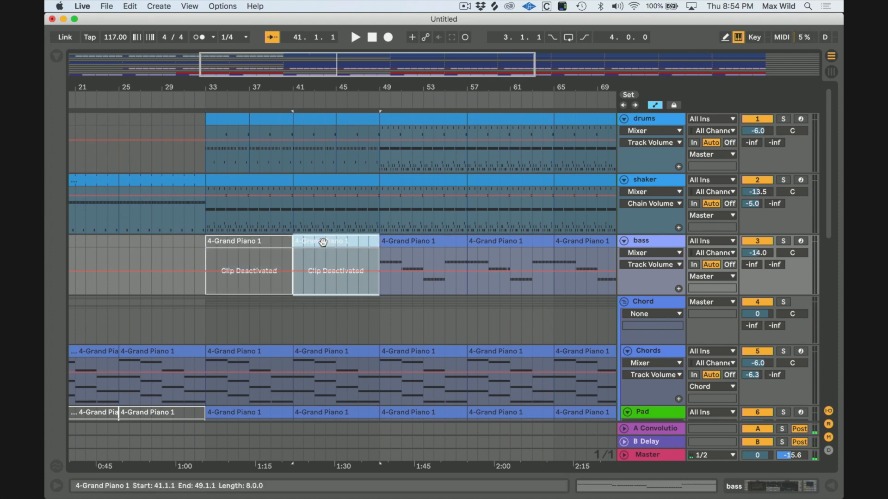
key(space)
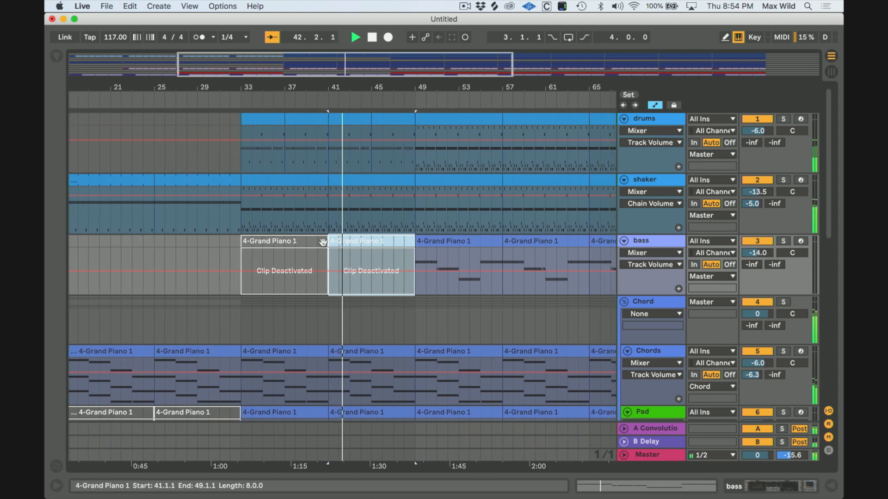
key(space)
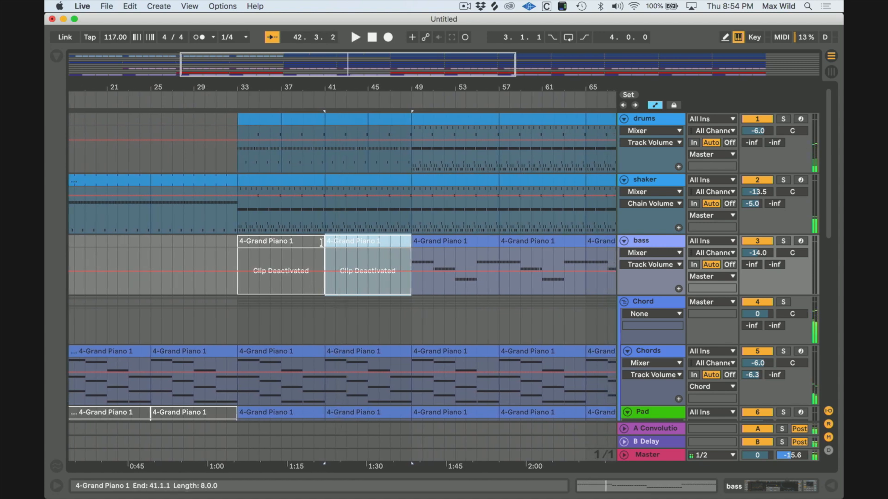
click(372, 38)
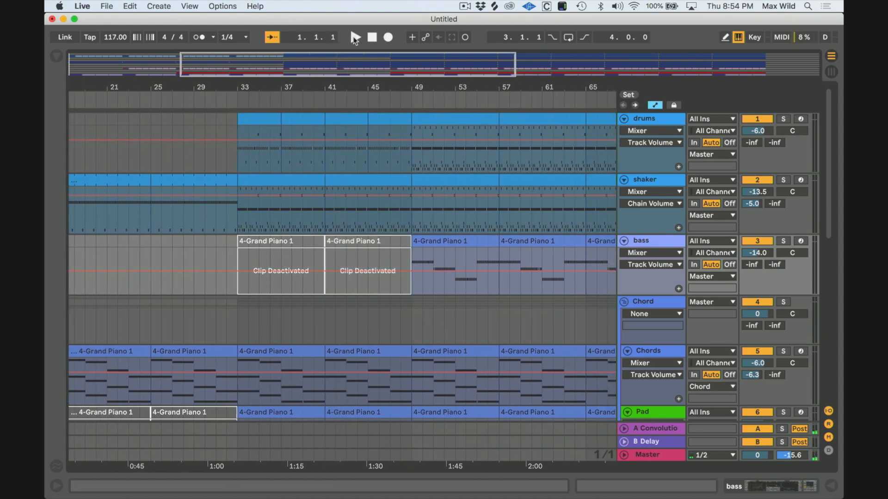
Step: Play the arrangement from the song's start and review the tracks through the intro
click(354, 38)
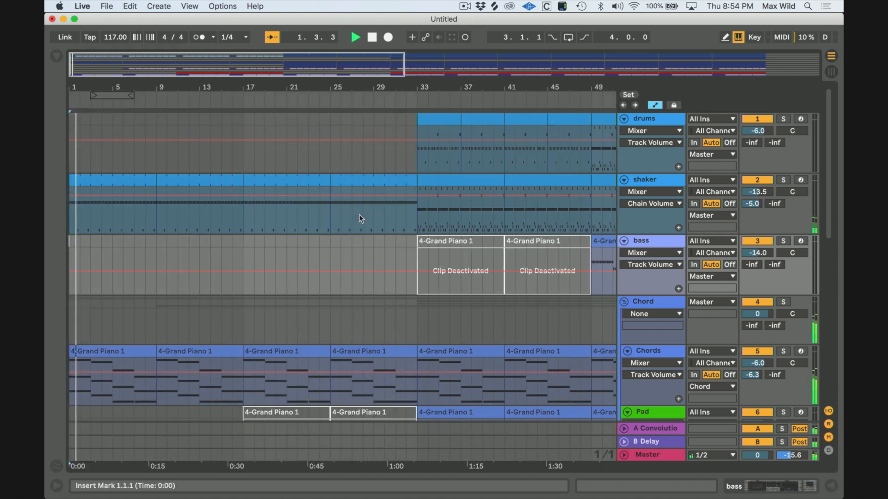
scroll(360, 214, down, 2)
scroll(359, 214, down, 1)
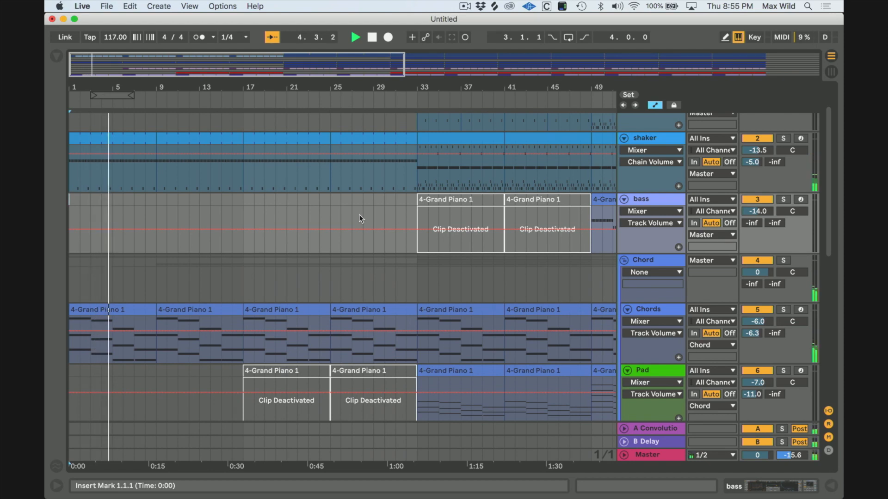
key(XF86AudioRaiseVolume)
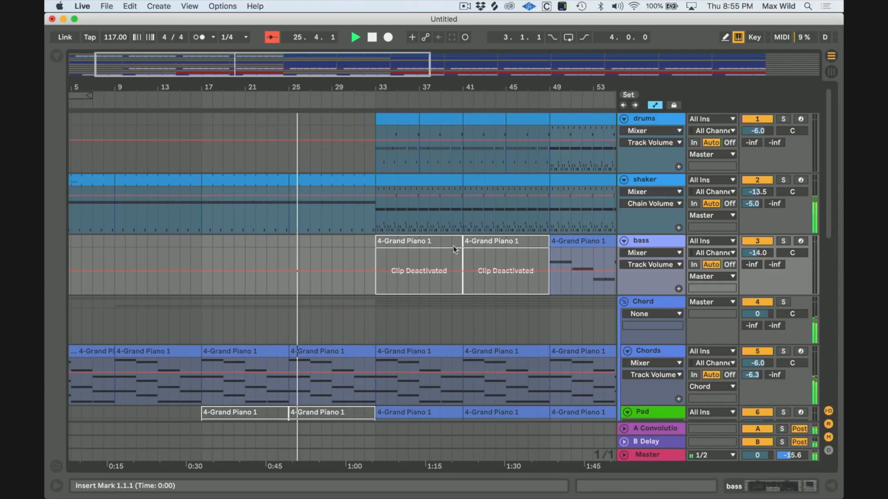
Step: Deactivate the Piano rhythm clip between bars 33 and 41
scroll(453, 246, up, 3)
scroll(453, 246, down, 3)
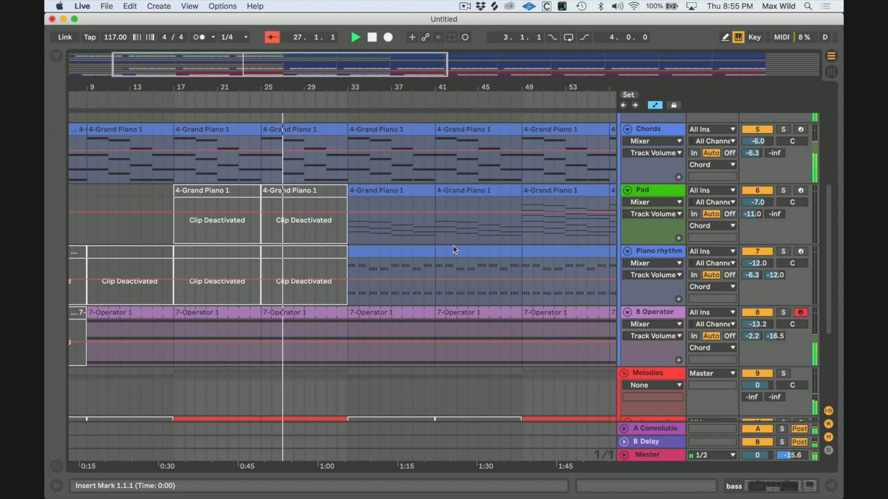
click(334, 193)
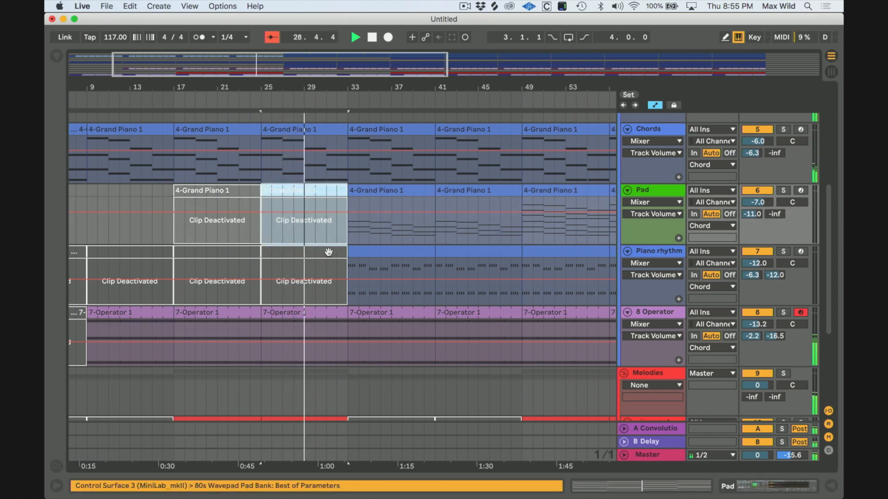
click(353, 250)
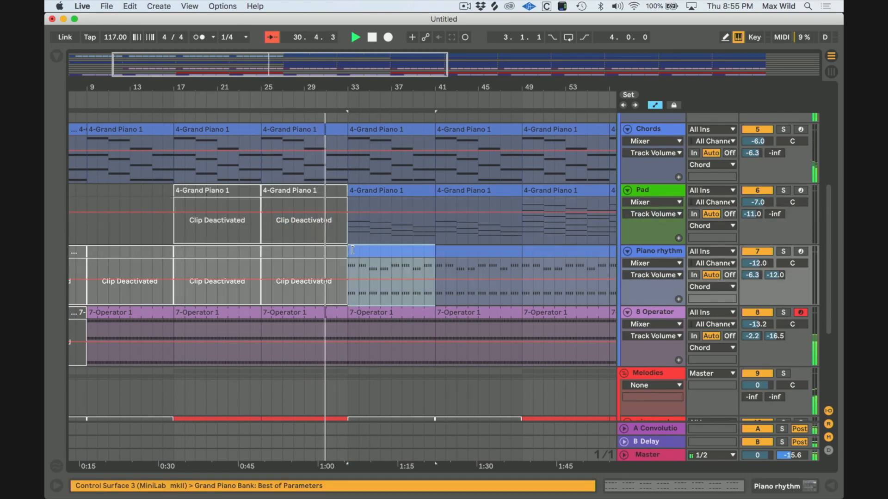
key(0)
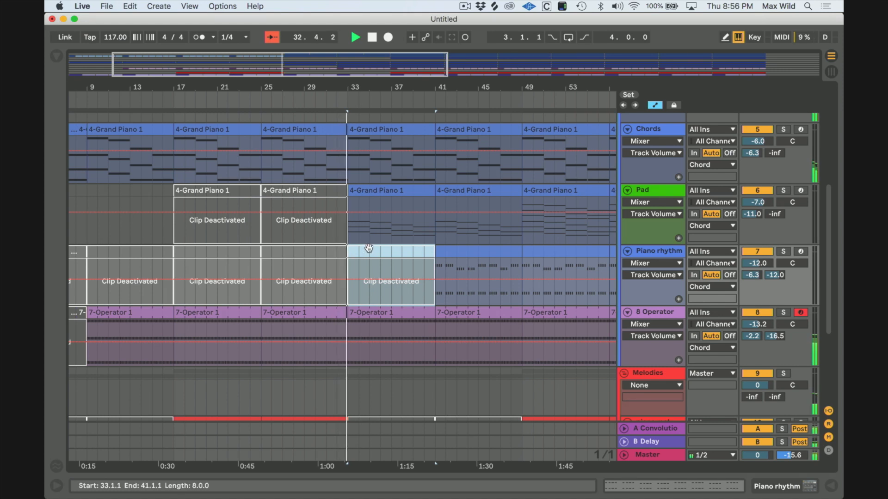
Step: Shorten the drums and shaker clips before bar 49 so both end at bar 48, leaving a one-bar gap
scroll(369, 248, up, 5)
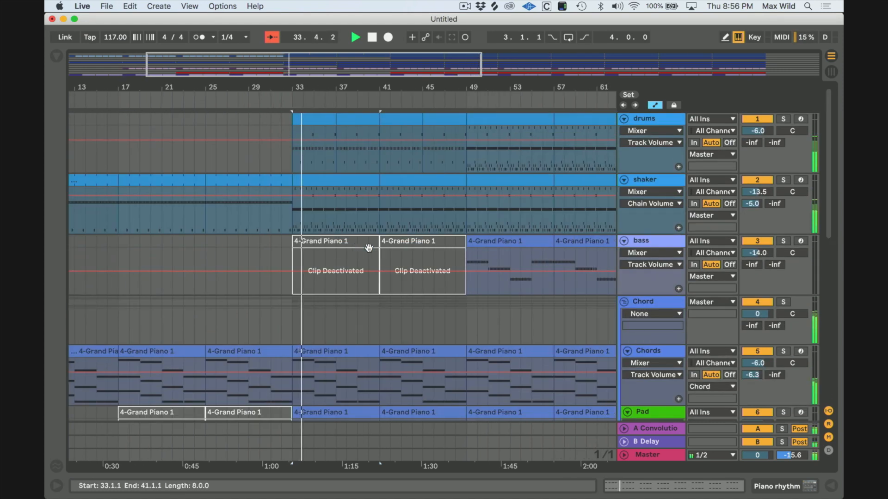
scroll(368, 248, down, 2)
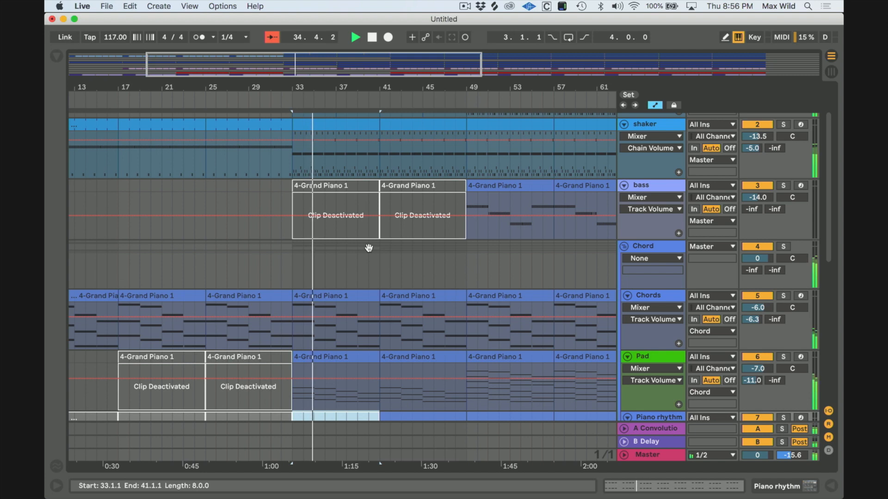
scroll(368, 249, up, 2)
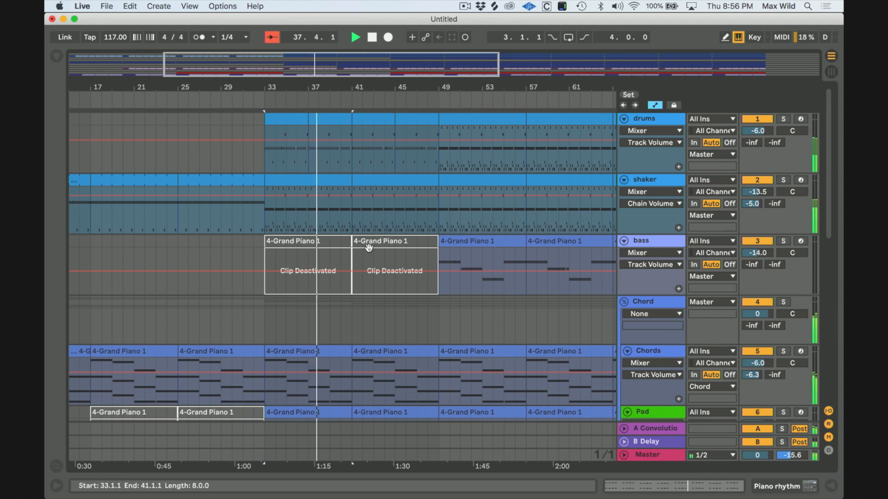
scroll(368, 248, down, 5)
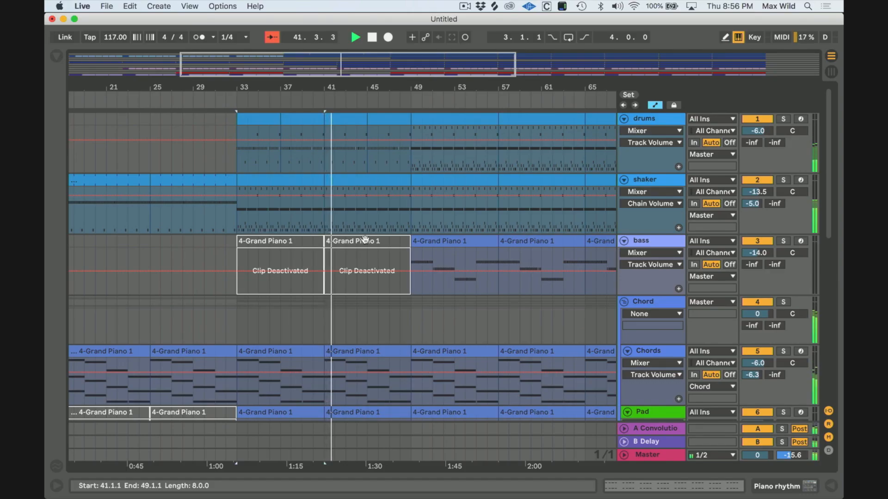
scroll(365, 239, down, 3)
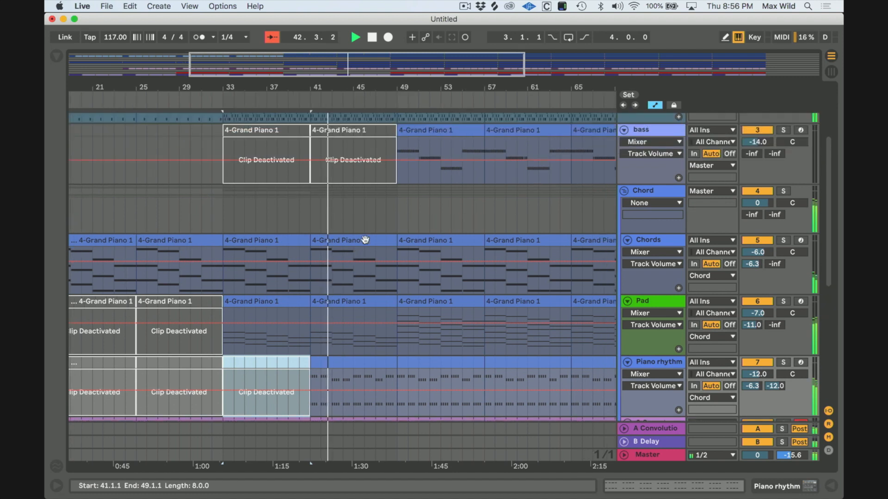
scroll(365, 239, up, 3)
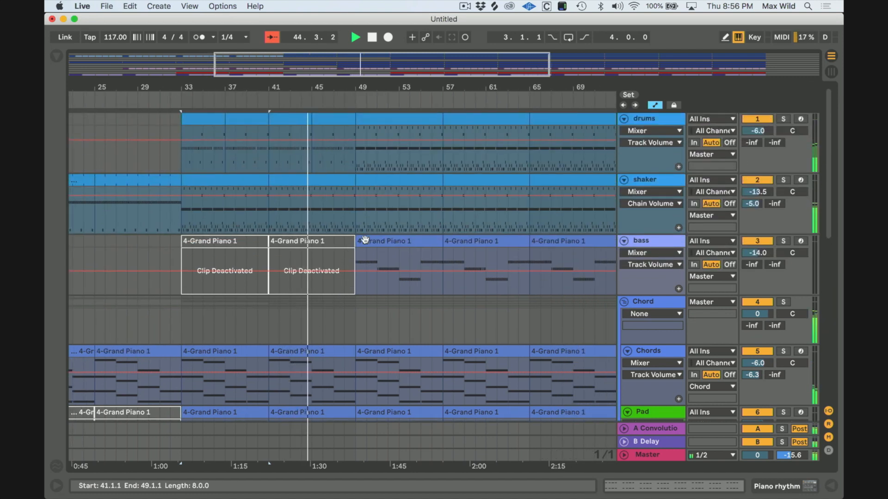
click(350, 120)
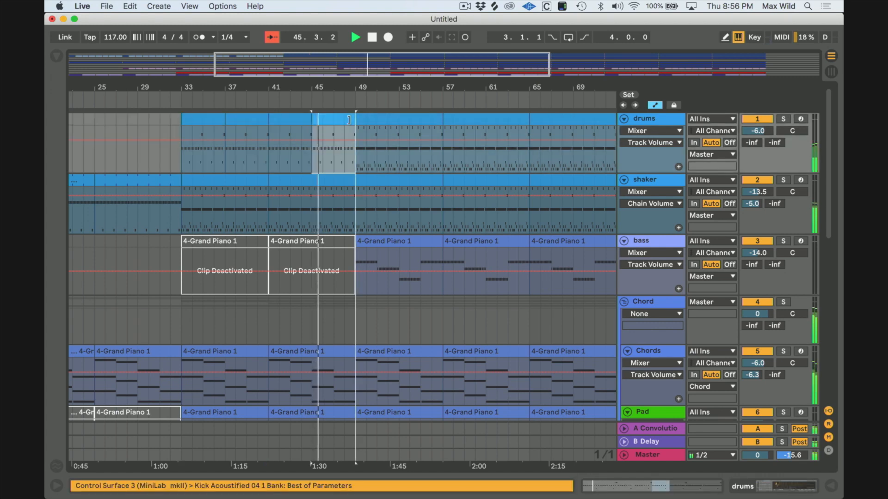
drag(342, 88, 349, 93)
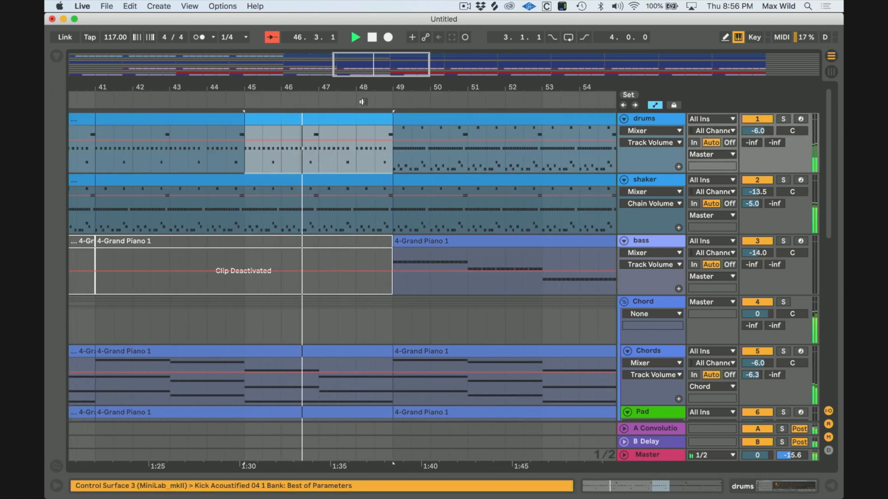
drag(380, 119, 357, 120)
drag(391, 178, 355, 177)
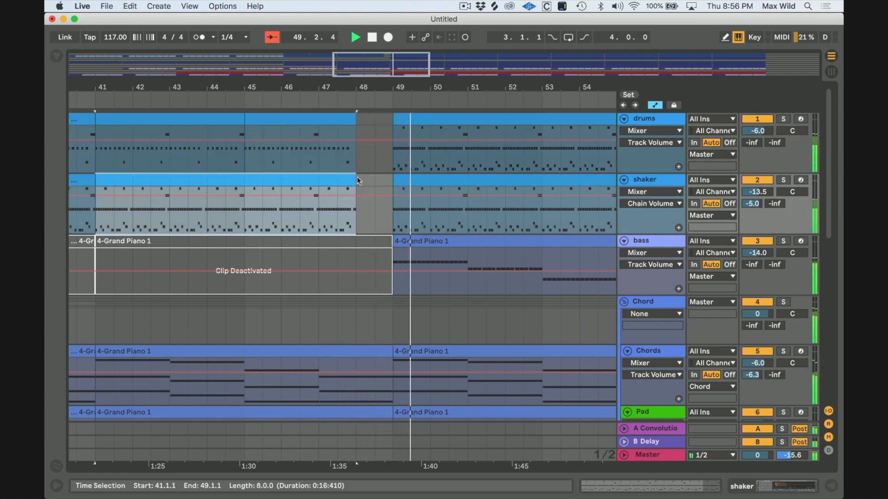
Step: Deactivate the two piano mel clips between bars 49 and 65
scroll(387, 189, down, 3)
scroll(387, 189, right, 5)
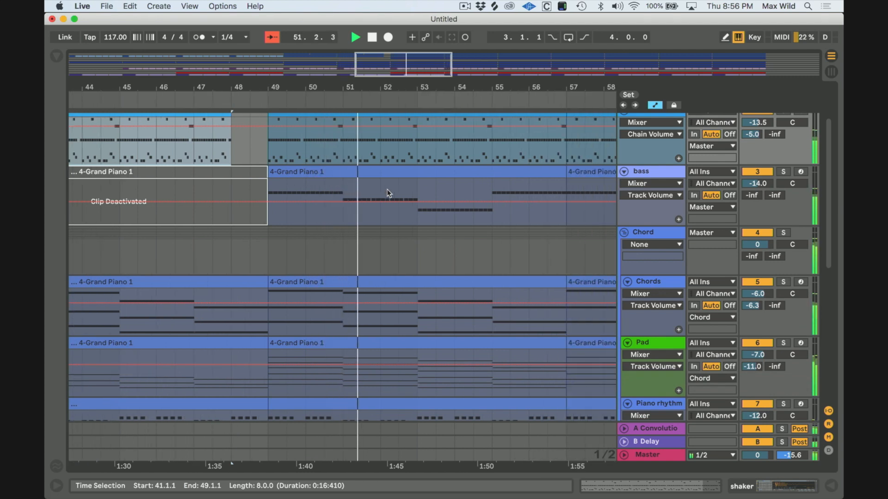
scroll(387, 190, down, 5)
scroll(387, 189, right, 1)
scroll(387, 190, down, 4)
scroll(387, 190, right, 1)
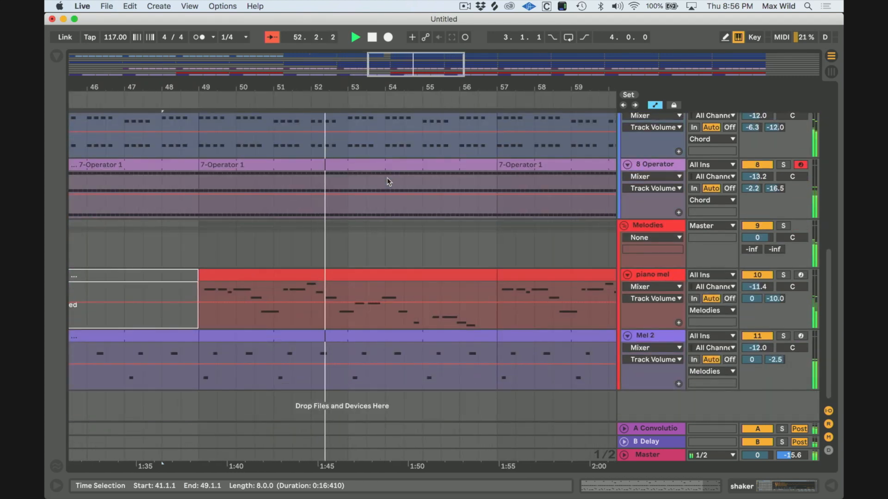
scroll(345, 269, right, 1)
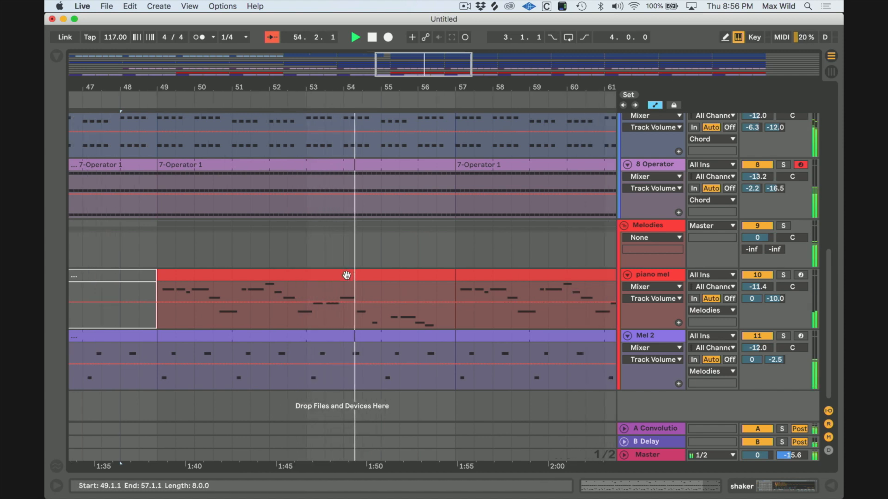
click(346, 276)
key(0)
scroll(346, 276, right, 4)
click(346, 275)
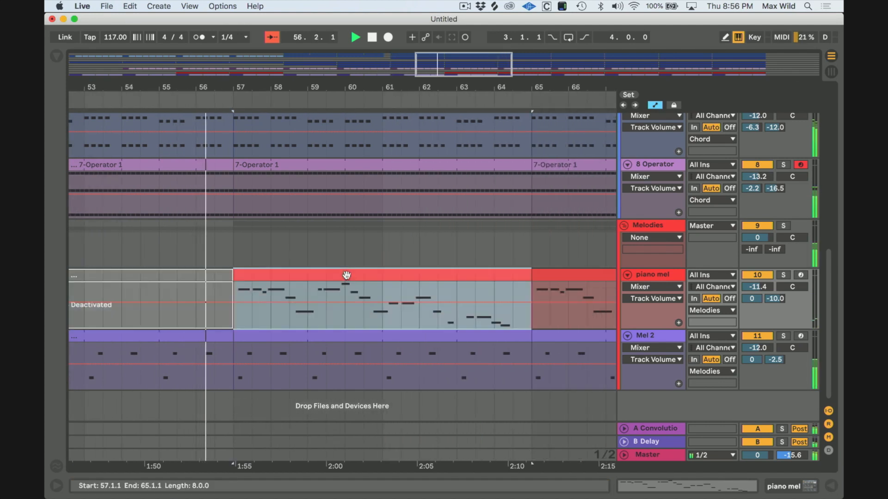
key(0)
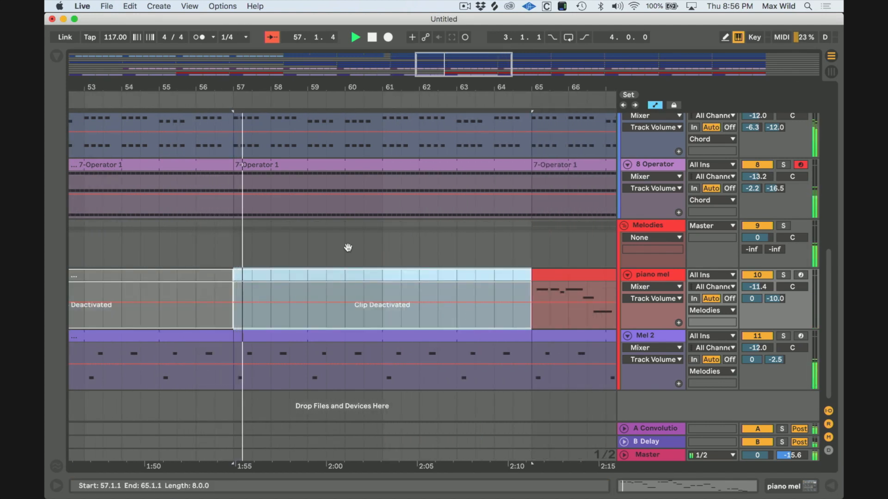
Step: Deactivate the drums clip and the bass clip between bars 65 and 73
drag(384, 87, 383, 46)
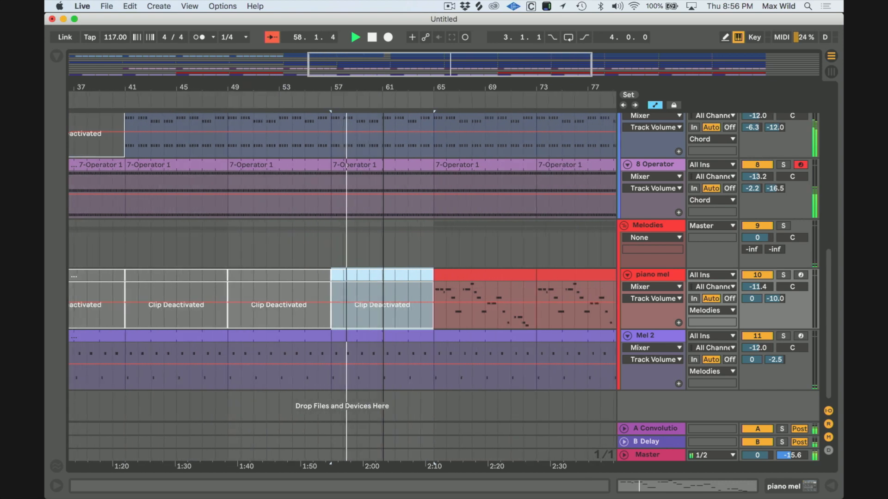
scroll(440, 262, right, 2)
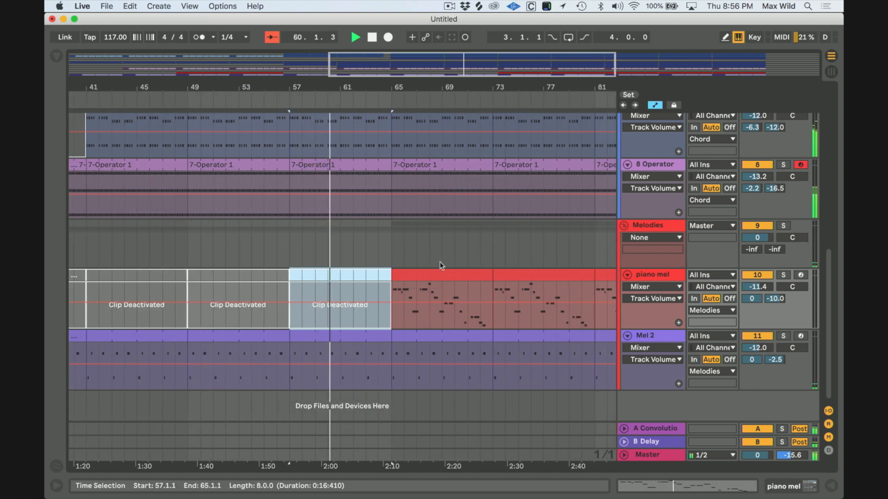
scroll(440, 263, right, 3)
scroll(439, 262, up, 1)
scroll(440, 261, up, 10)
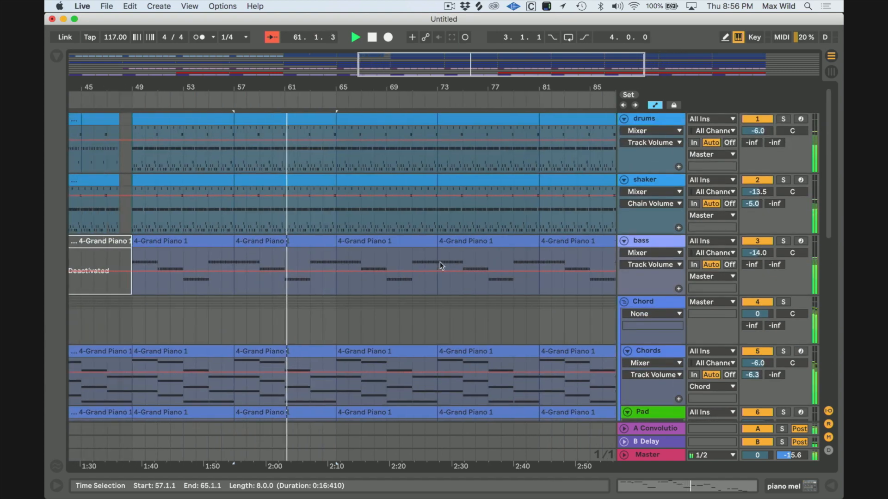
scroll(440, 262, left, 2)
click(418, 116)
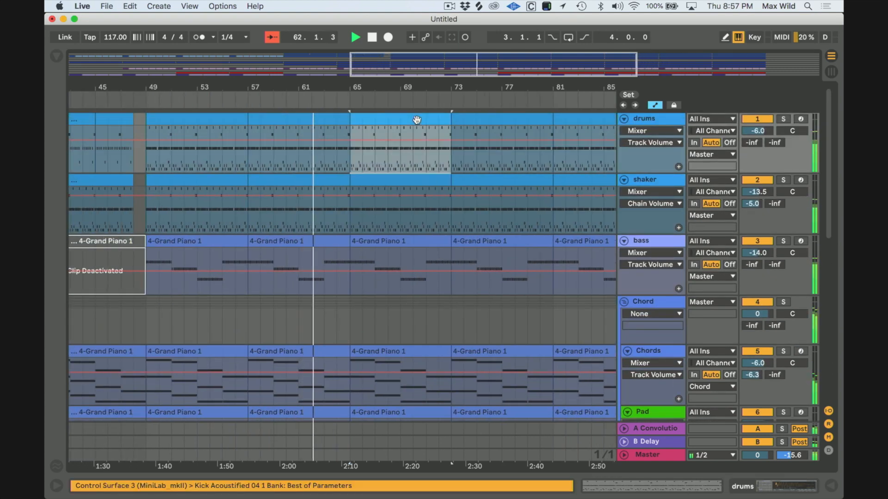
key(0)
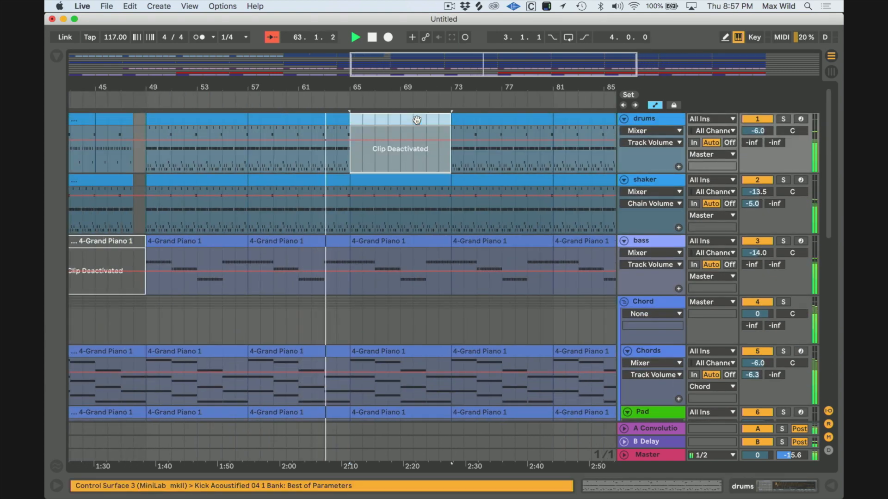
click(389, 241)
key(0)
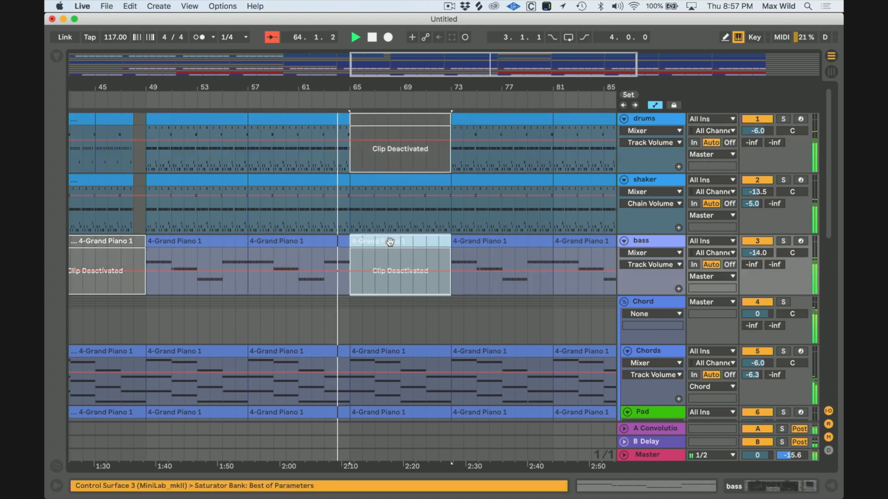
Step: Deactivate the Piano rhythm and piano mel clips between bars 65 and 73
click(393, 182)
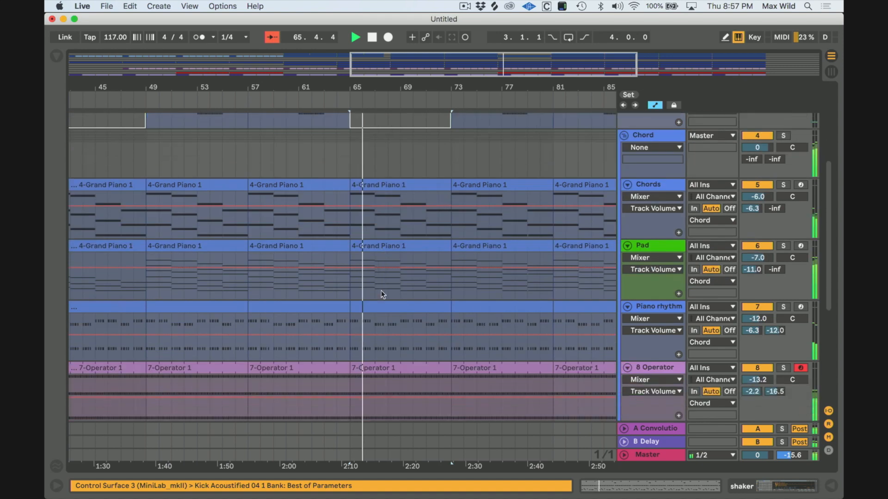
scroll(382, 290, down, 5)
click(381, 291)
key(0)
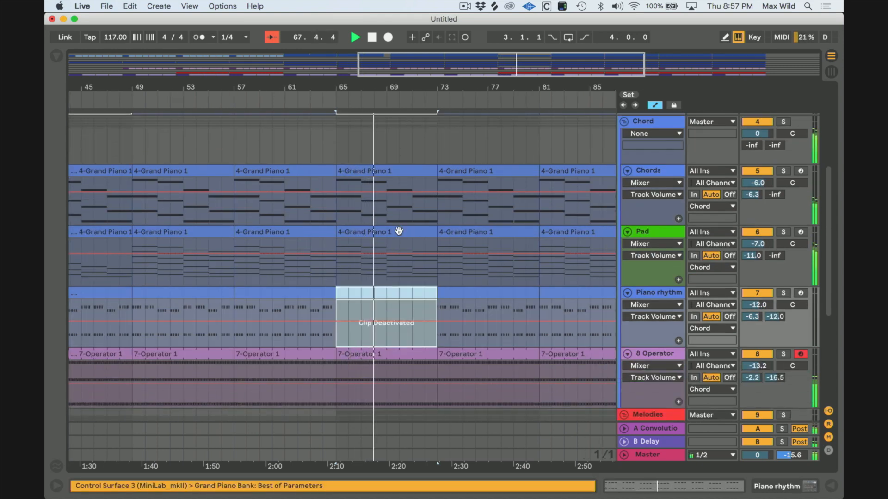
scroll(389, 278, down, 5)
click(388, 275)
key(0)
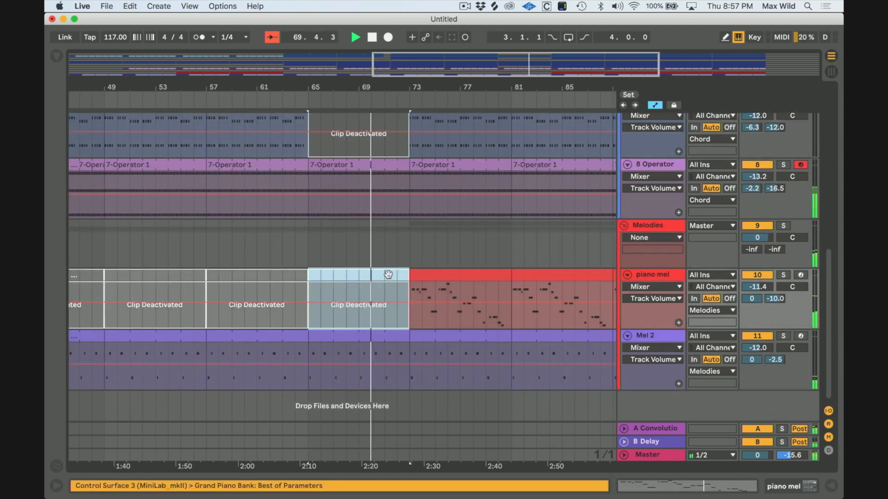
Step: Deactivate the shaker clip between bars 65 and 73
scroll(388, 275, up, 10)
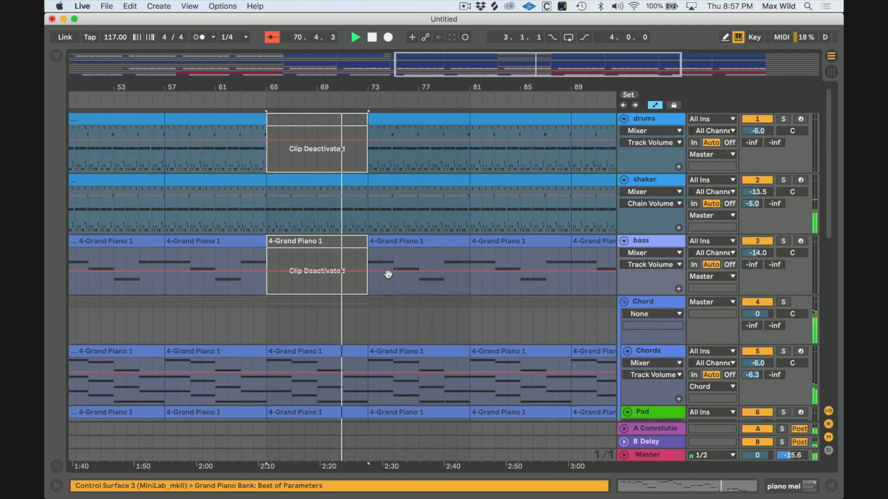
click(351, 181)
key(0)
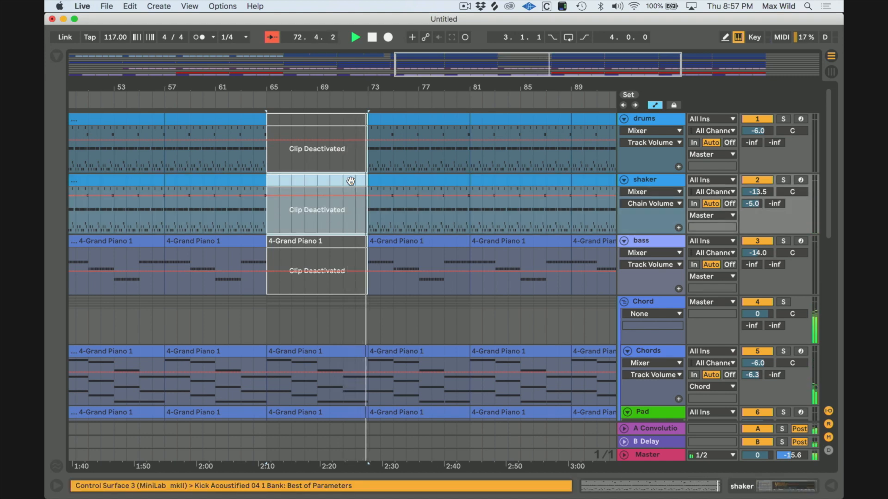
Step: Duplicate the sparse shaker clip from bars 25 to 33 twice, replacing the shaker part up to bar 49
scroll(351, 182, left, 10)
scroll(351, 182, left, 5)
scroll(351, 181, down, 1)
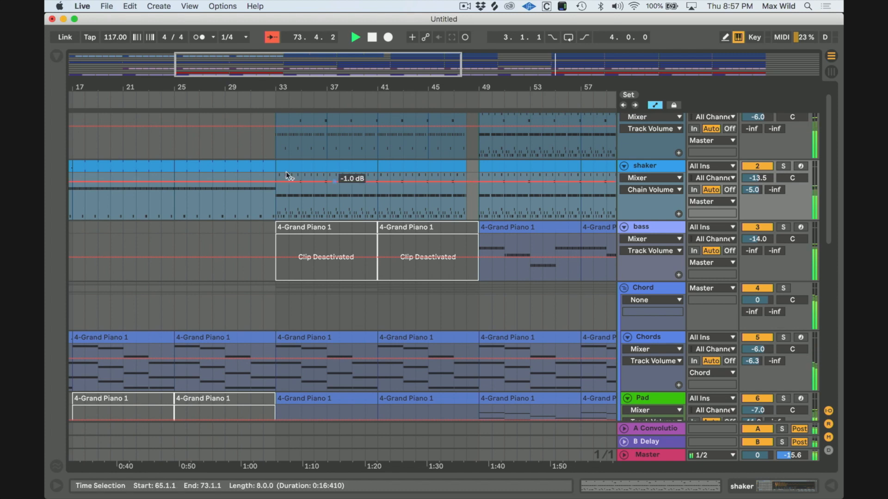
click(261, 167)
key(Right)
key(Right)
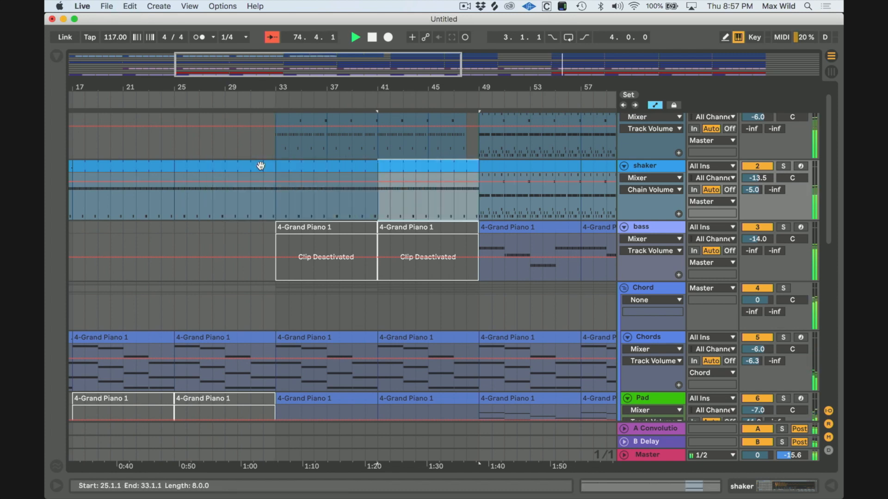
Step: Stop playback and examine the drums, shaker and bass clips between bars 65 and 73
scroll(261, 166, right, 8)
scroll(261, 165, up, 1)
scroll(414, 182, right, 10)
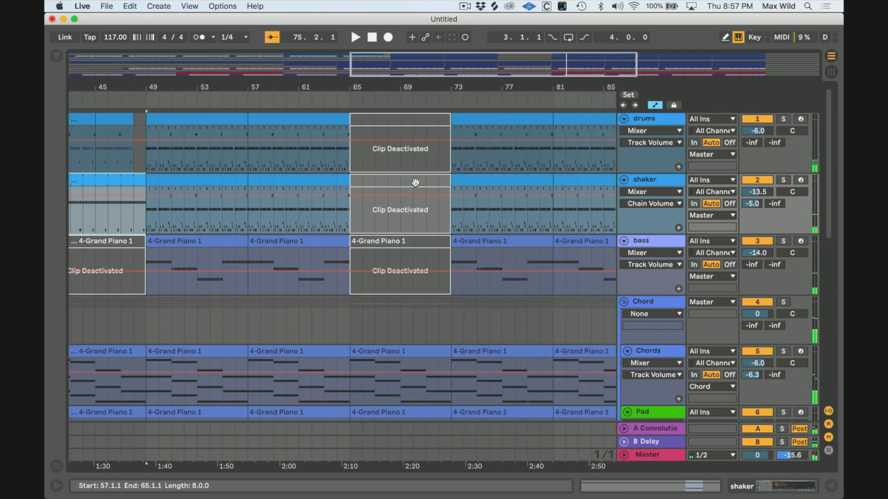
Step: Deactivate the drums, shaker and bass clips between bars 73 and 81
click(383, 119)
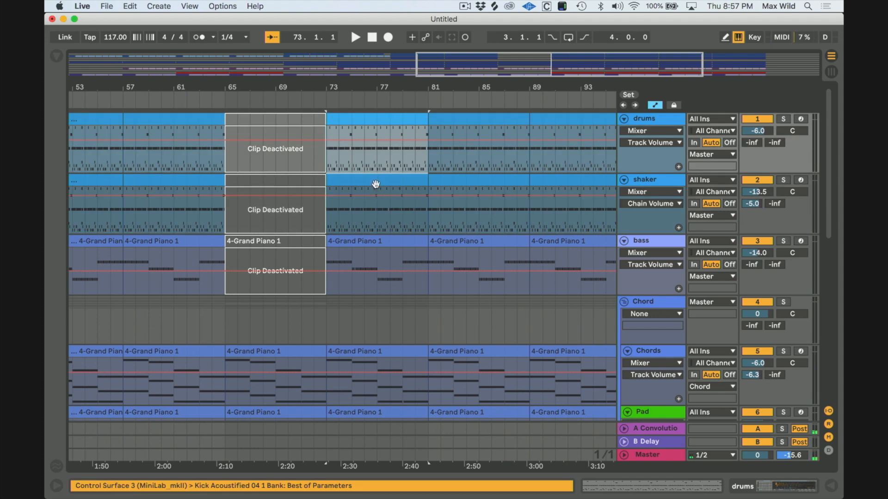
shift+click(376, 181)
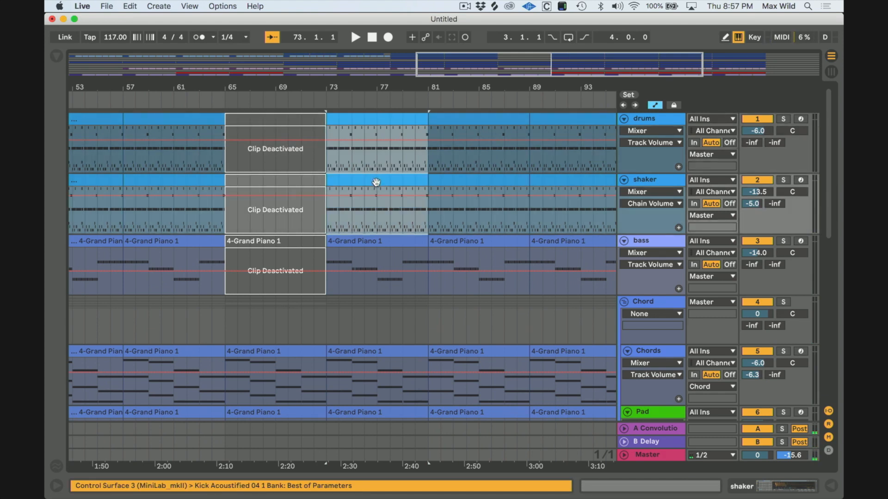
key(0)
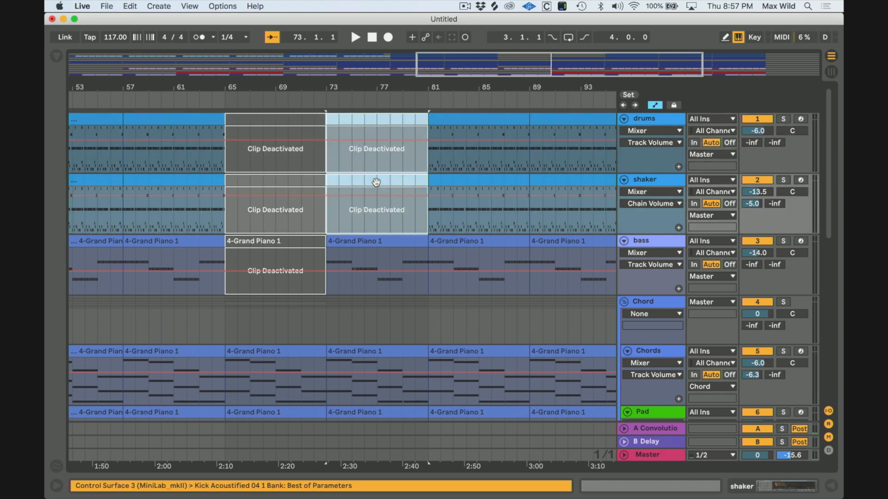
click(368, 242)
key(0)
scroll(368, 241, down, 3)
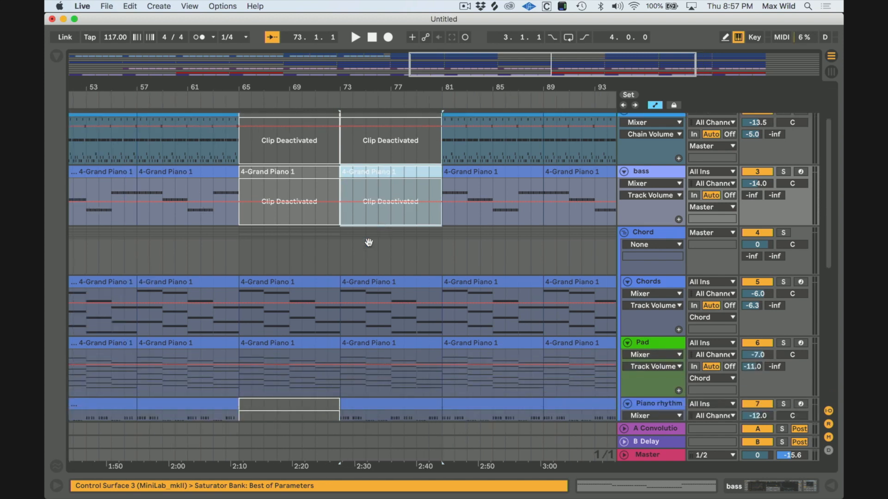
Step: Play the arrangement from bar 63 to hear the lead-in to the breakdown
click(206, 181)
key(space)
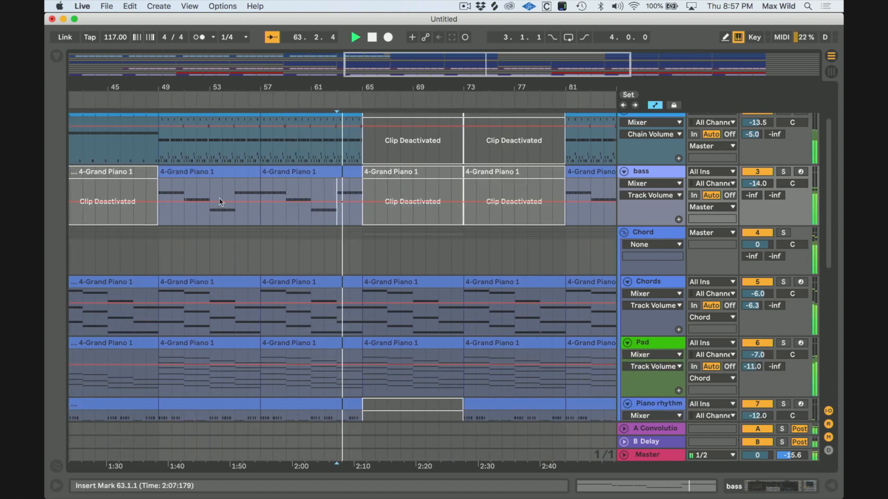
scroll(277, 216, left, 2)
scroll(278, 216, up, 3)
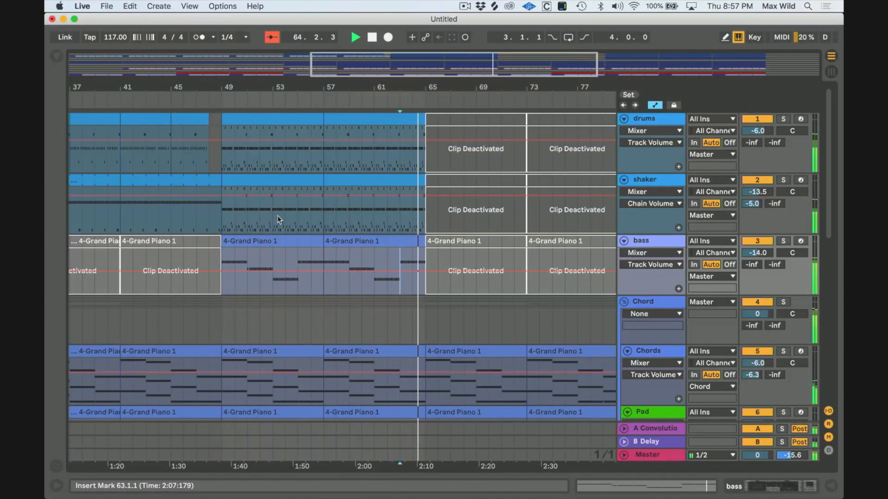
Step: Duplicate the sparse shaker clip from bars 41 to 49 twice, replacing the shaker part up to bar 65
click(196, 179)
key(Right)
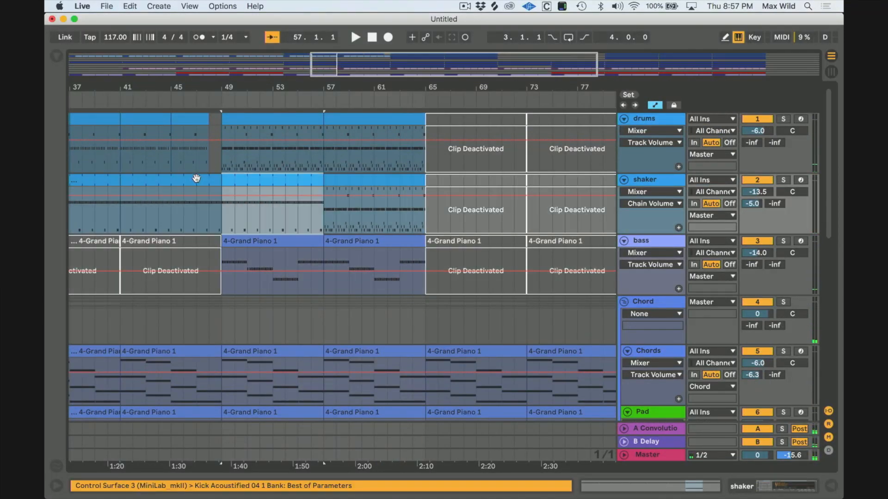
key(Right)
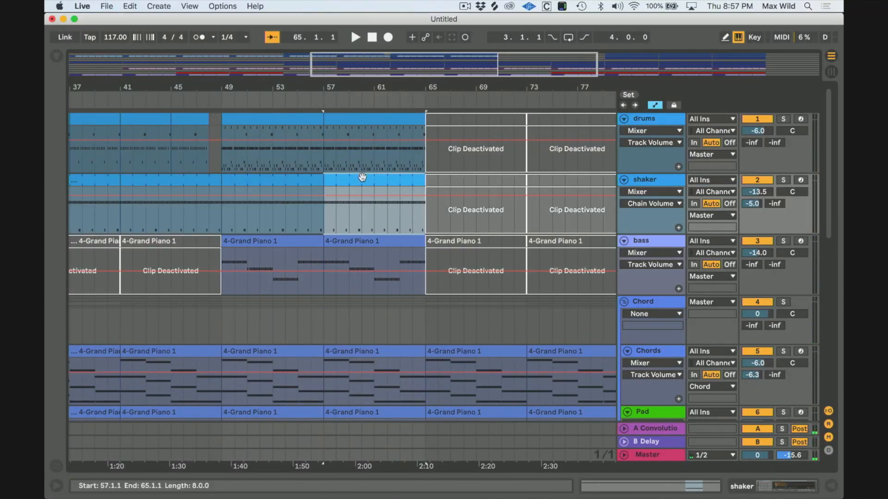
Step: Copy the sparse shaker clip from bars 57 to 65 over the shaker clip at bar 81
scroll(362, 177, right, 5)
click(392, 181)
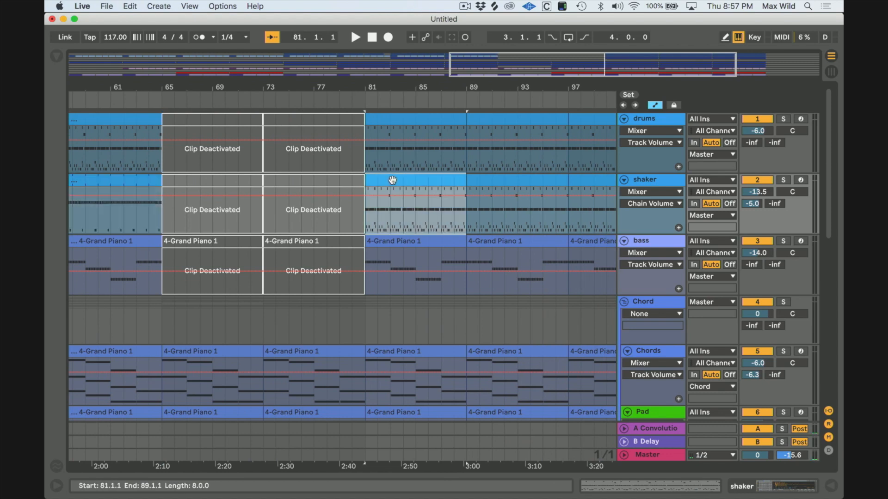
key(Right)
key(Left)
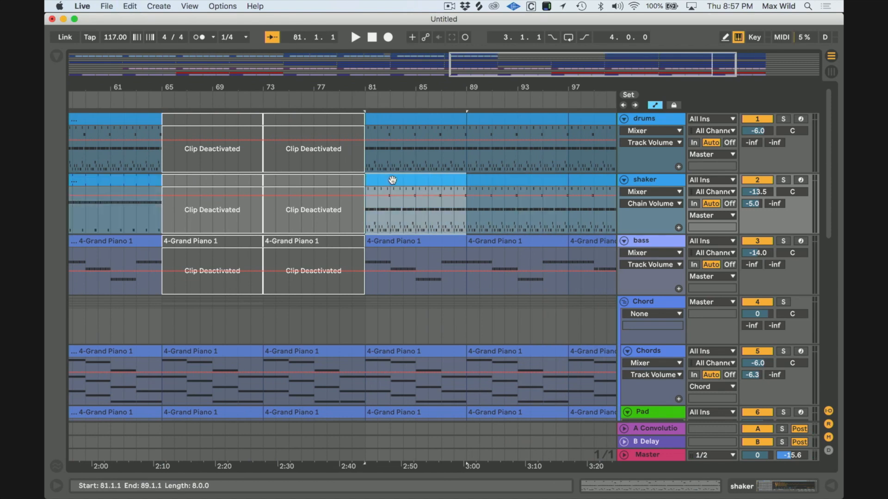
click(102, 181)
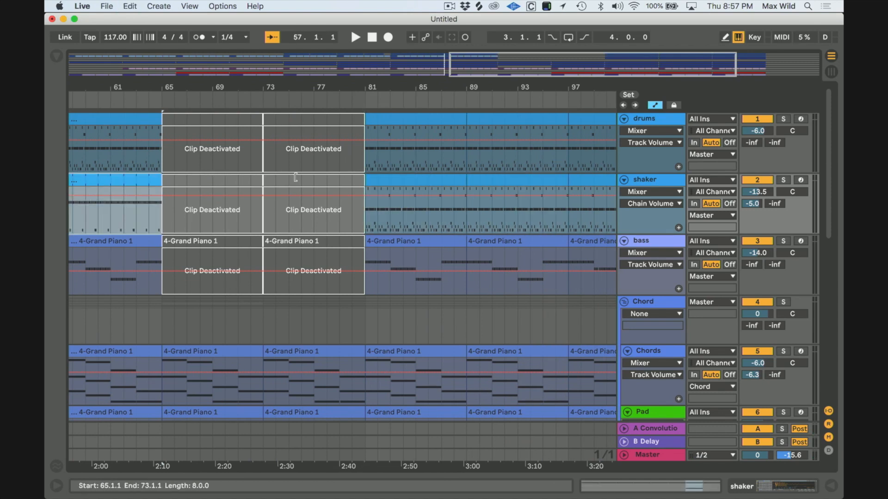
click(377, 183)
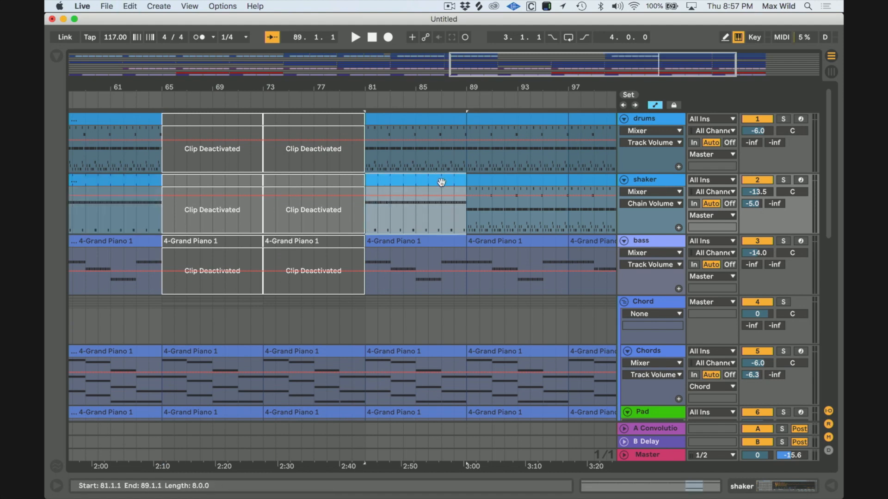
Step: Duplicate the sparse shaker clip from bars 81 to 89 twice, replacing the shaker part up to bar 105
key(super+f)
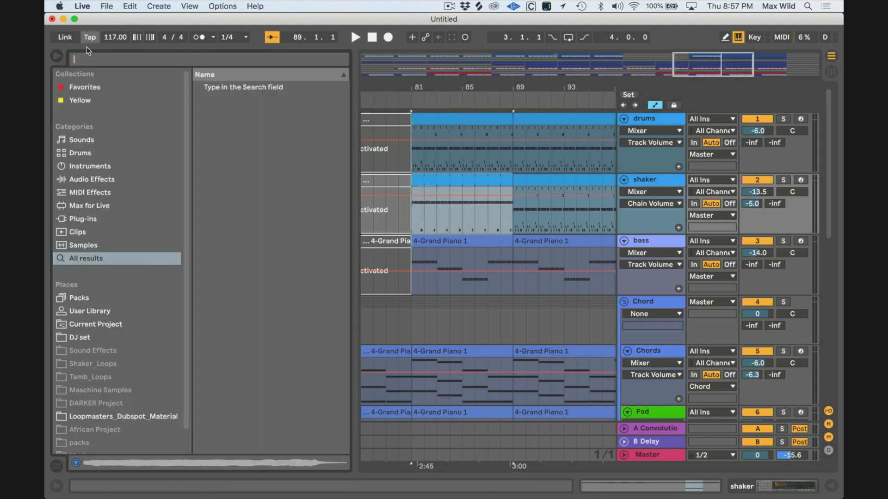
click(54, 57)
click(201, 179)
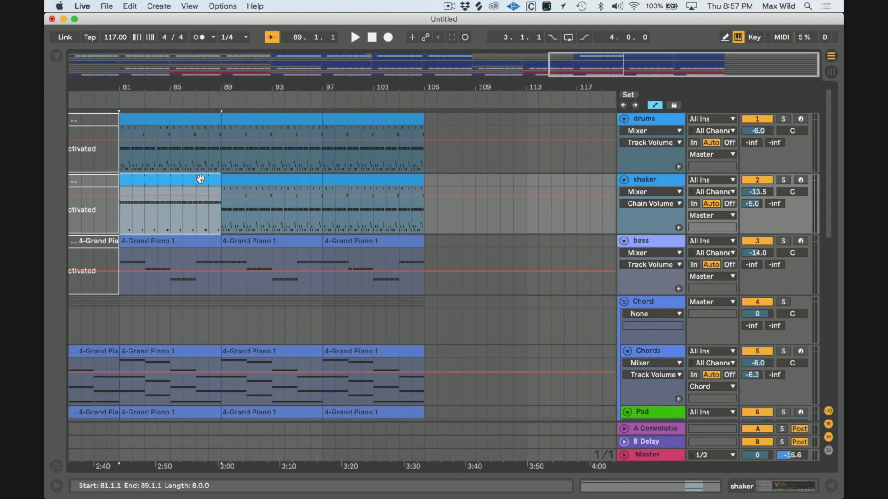
key(super+d)
key(super+d)
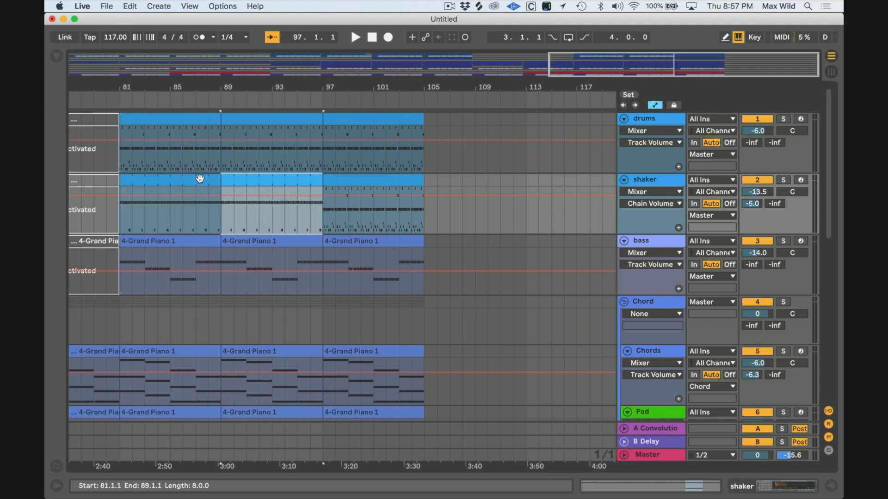
Step: Play the arrangement from bar 57 and examine the clips on all tracks around the breakdown between bars 65 and 81
scroll(200, 179, left, 8)
scroll(201, 178, down, 1)
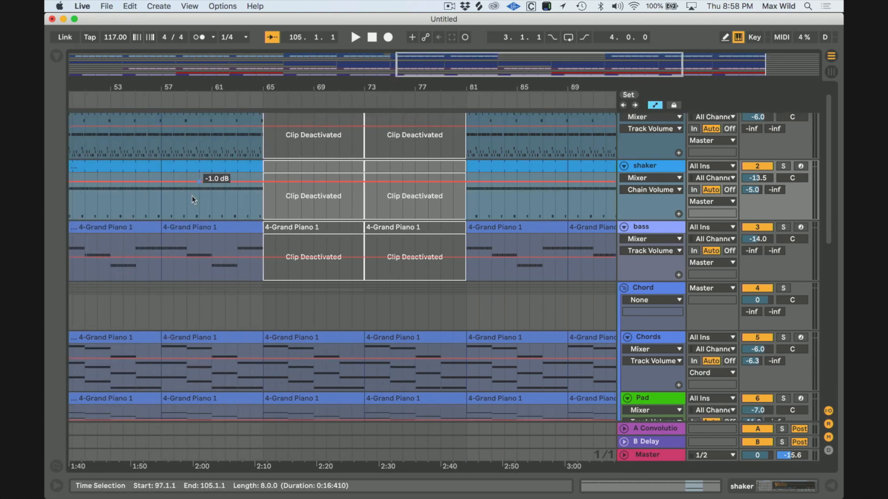
click(160, 200)
key(space)
scroll(353, 254, down, 3)
scroll(353, 254, left, 2)
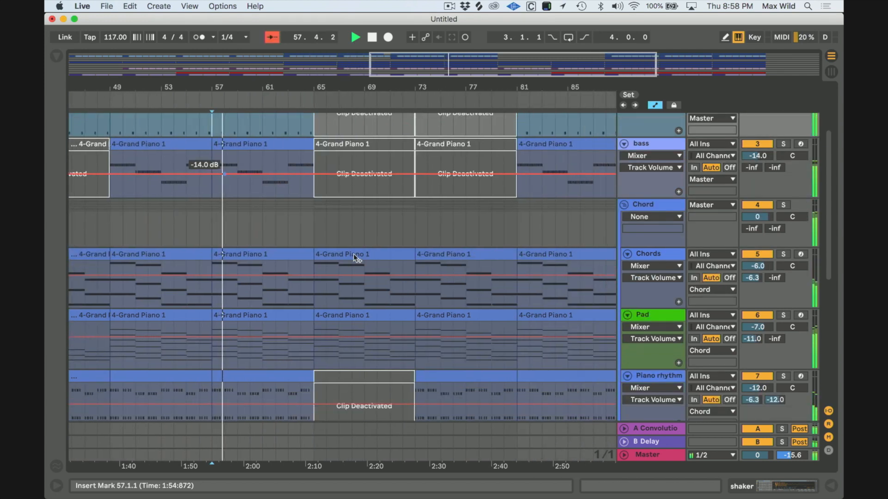
scroll(354, 254, down, 3)
scroll(354, 254, right, 5)
scroll(353, 254, up, 4)
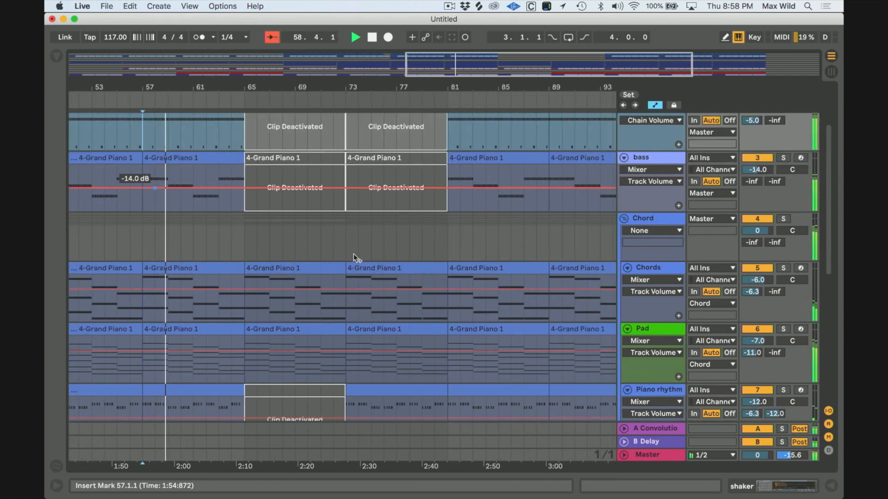
scroll(353, 254, down, 4)
scroll(353, 254, right, 2)
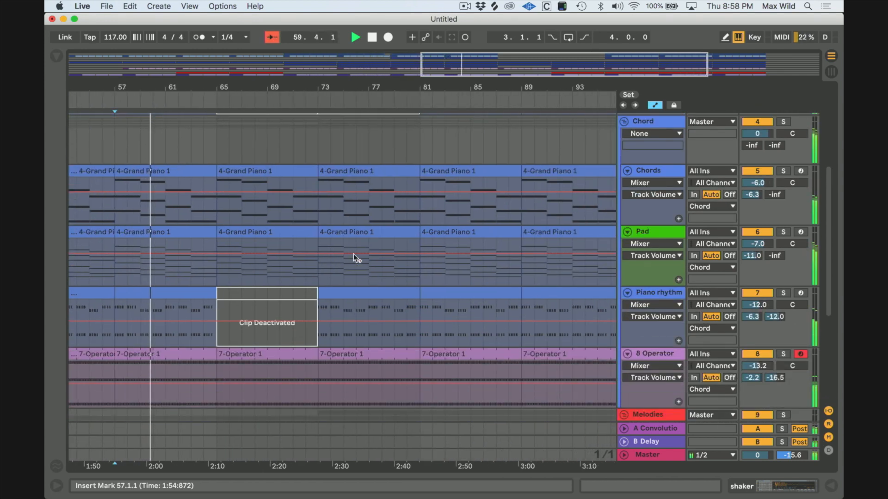
scroll(353, 254, down, 2)
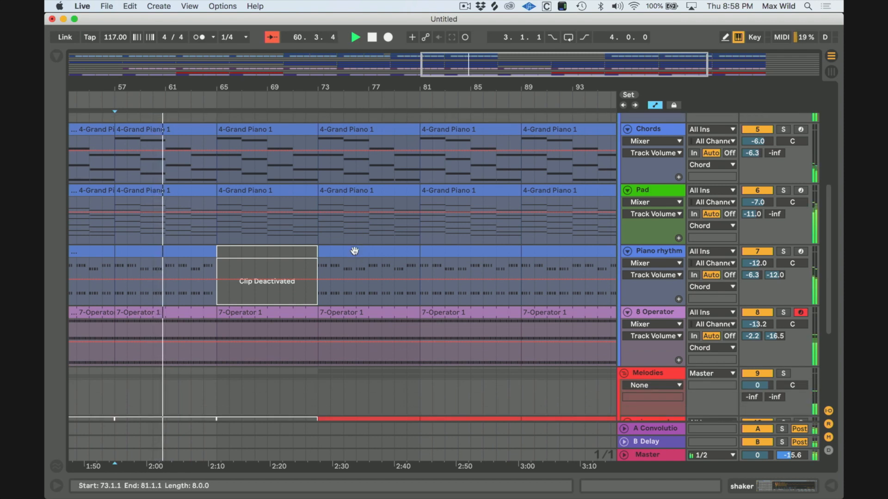
scroll(355, 251, down, 4)
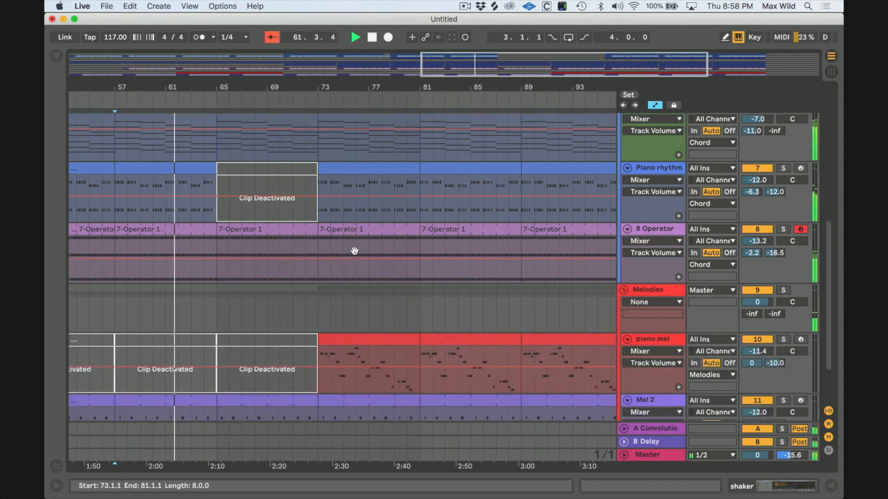
scroll(353, 251, down, 3)
scroll(353, 251, right, 1)
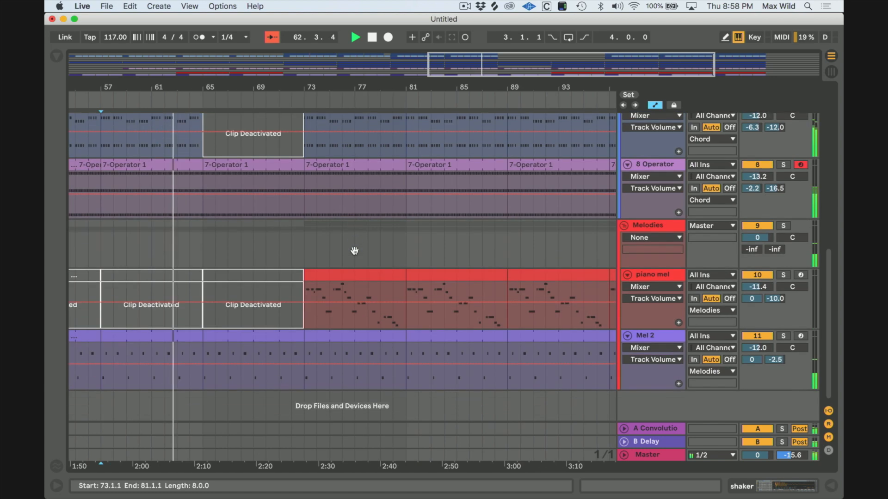
scroll(352, 274, up, 12)
scroll(351, 274, left, 5)
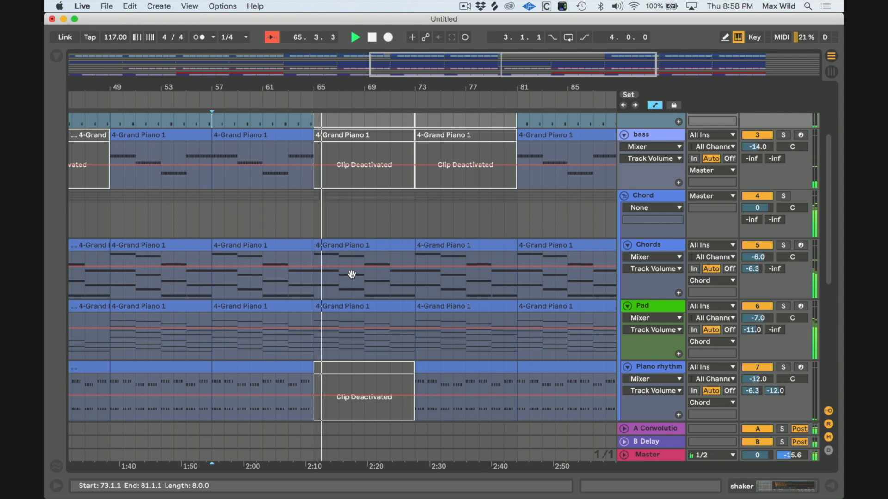
scroll(351, 274, up, 4)
scroll(351, 275, up, 1)
scroll(352, 275, right, 1)
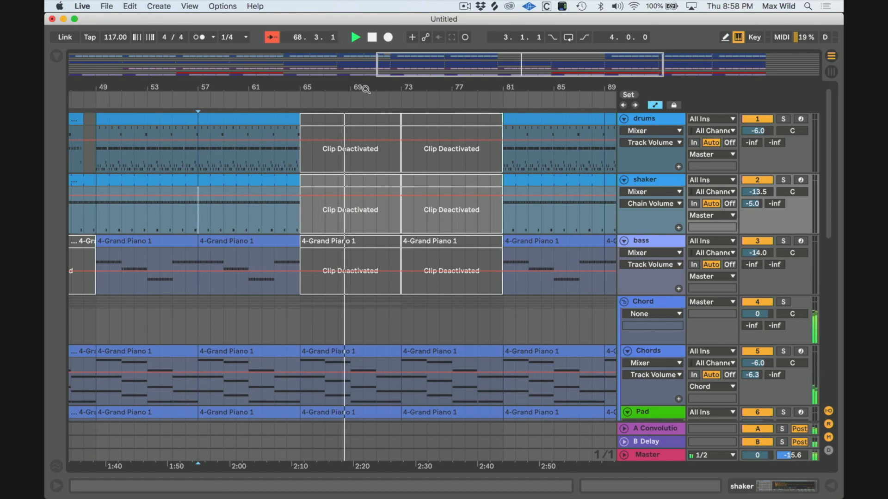
Step: Add a Glue Compressor to the Master track with a threshold of -14.3 dB and makeup gain of 3.97 dB
drag(393, 96, 418, 97)
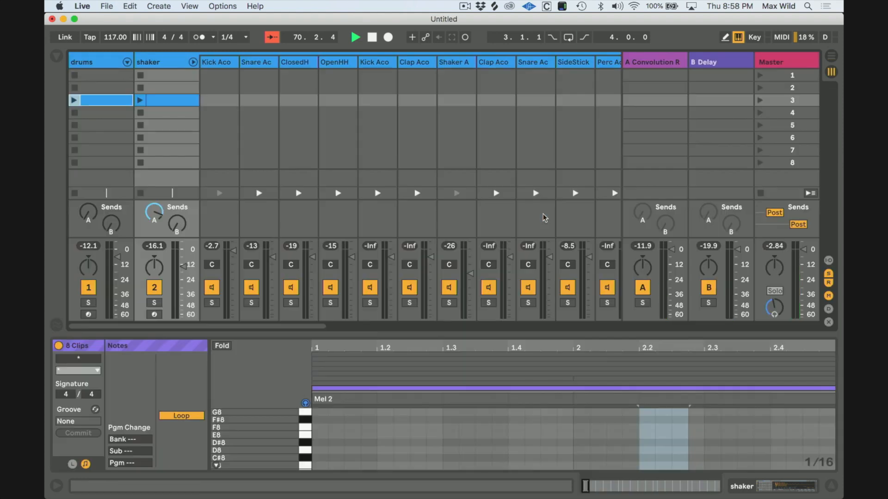
key(Tab)
click(57, 57)
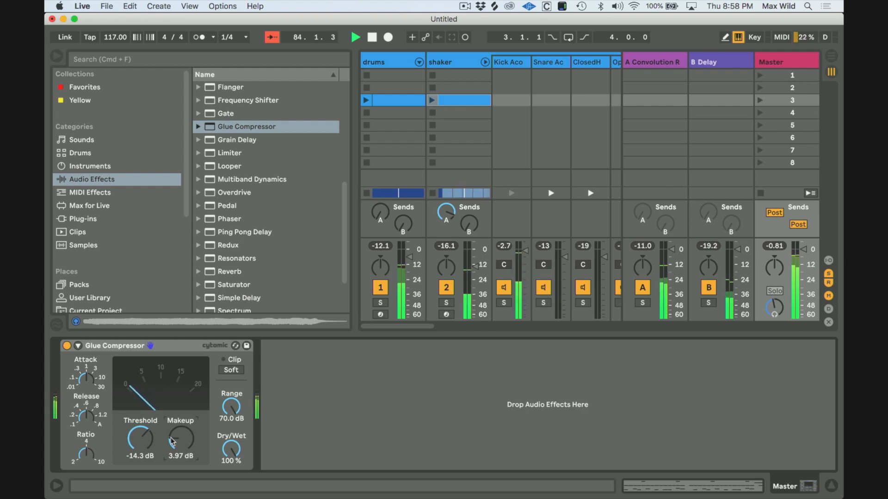
Step: Return to the arrangement and examine the clips on every track from bar 1 to bar 105 during playback
key(Tab)
scroll(463, 298, down, 10)
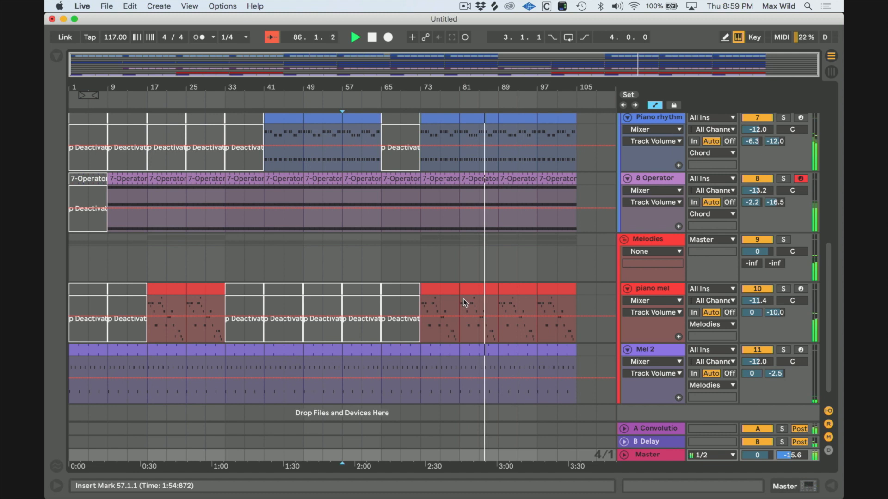
scroll(463, 299, up, 3)
scroll(464, 299, down, 4)
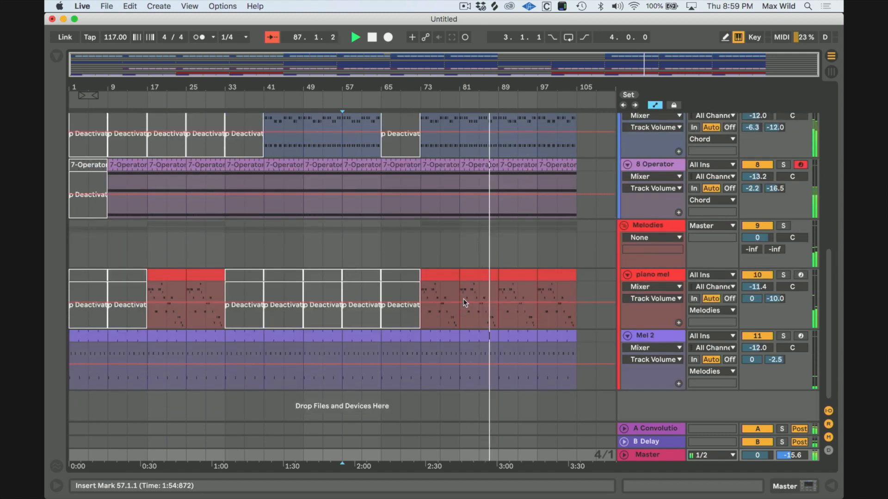
scroll(464, 298, up, 10)
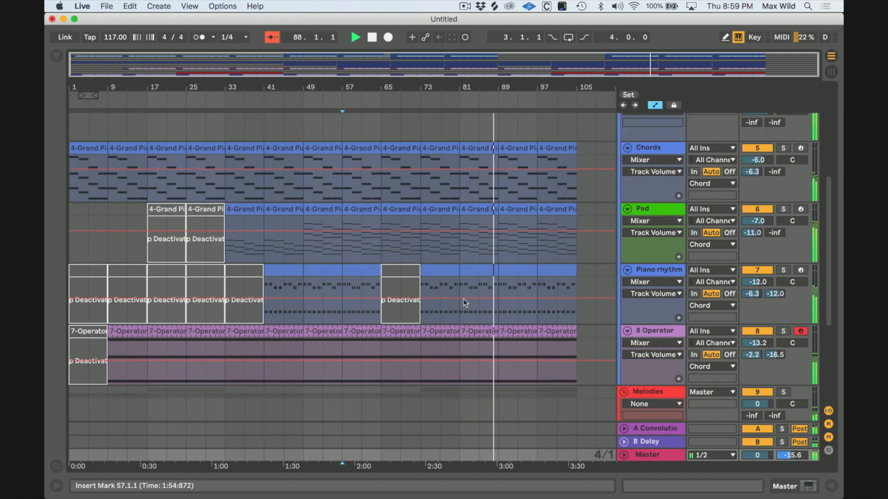
scroll(464, 298, up, 2)
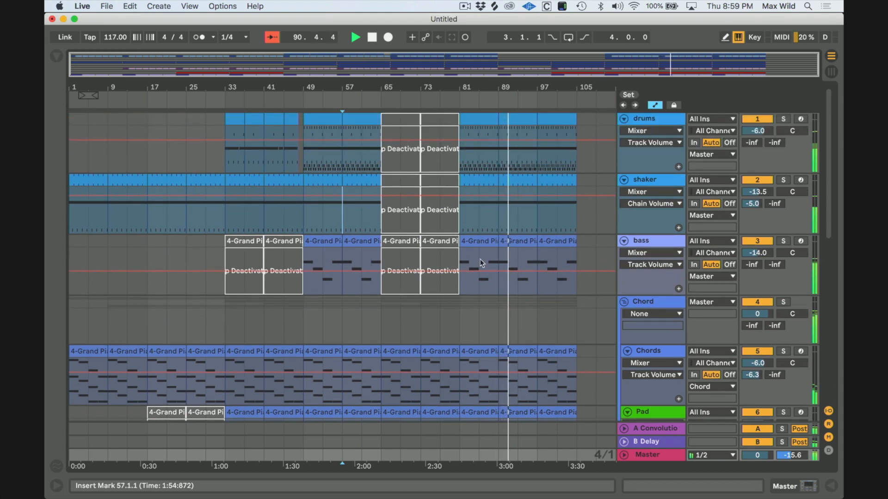
scroll(480, 259, down, 2)
Step: Add a Utility effect after the Glue Compressor on the Master track and select its Gain parameter
click(57, 57)
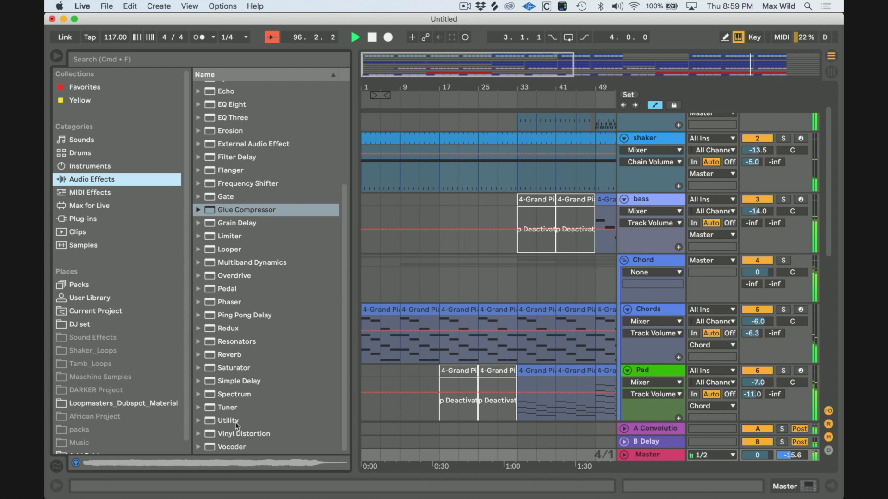
drag(235, 422, 634, 453)
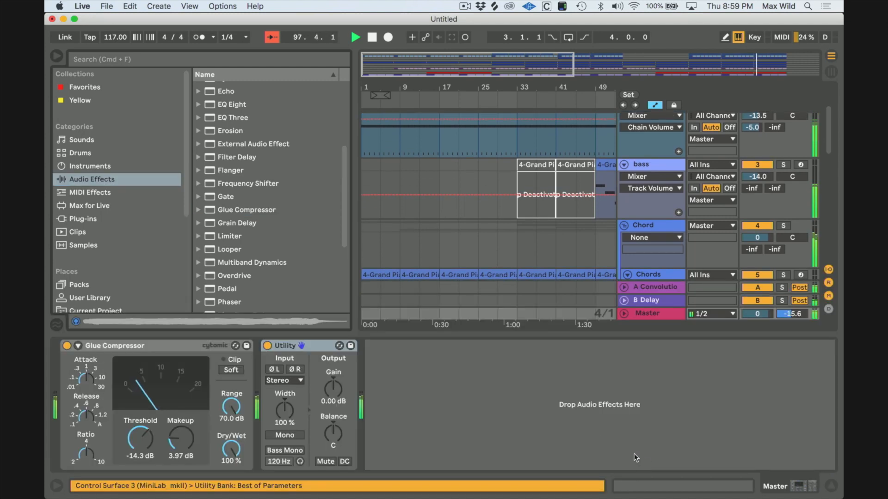
click(334, 388)
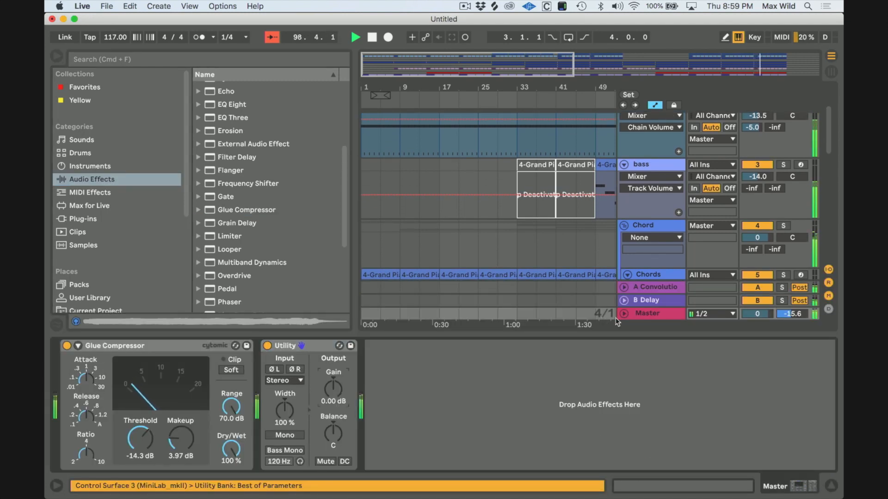
Step: Unfold the Master track and draw a Utility Gain fade-out from 0 dB at about bar 101 to -inf dB at about bar 105
scroll(542, 260, down, 5)
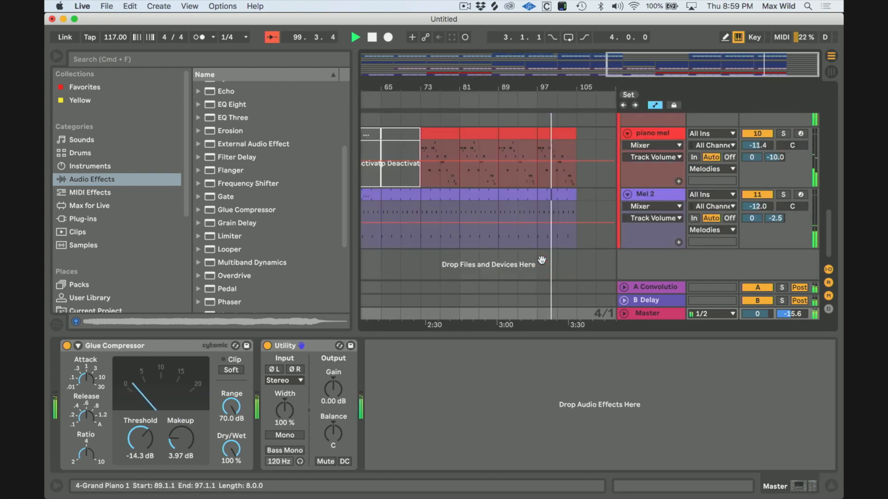
click(620, 314)
scroll(601, 296, down, 2)
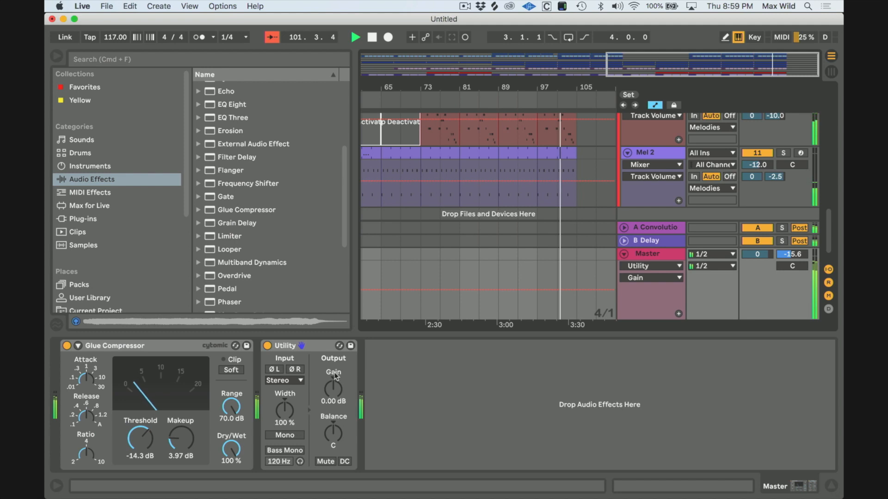
click(553, 290)
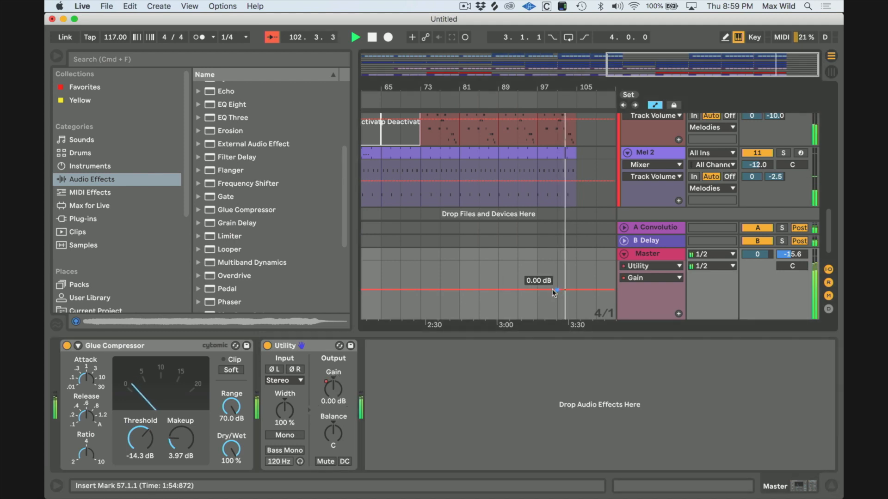
drag(574, 290, 576, 319)
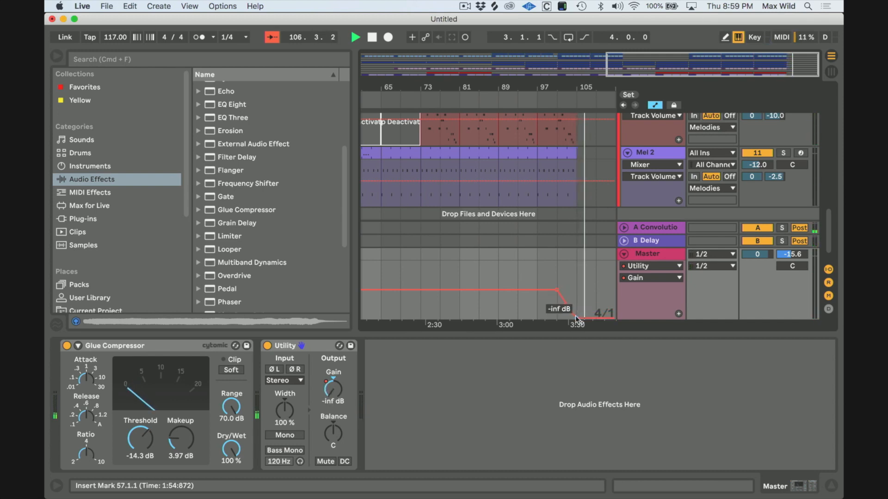